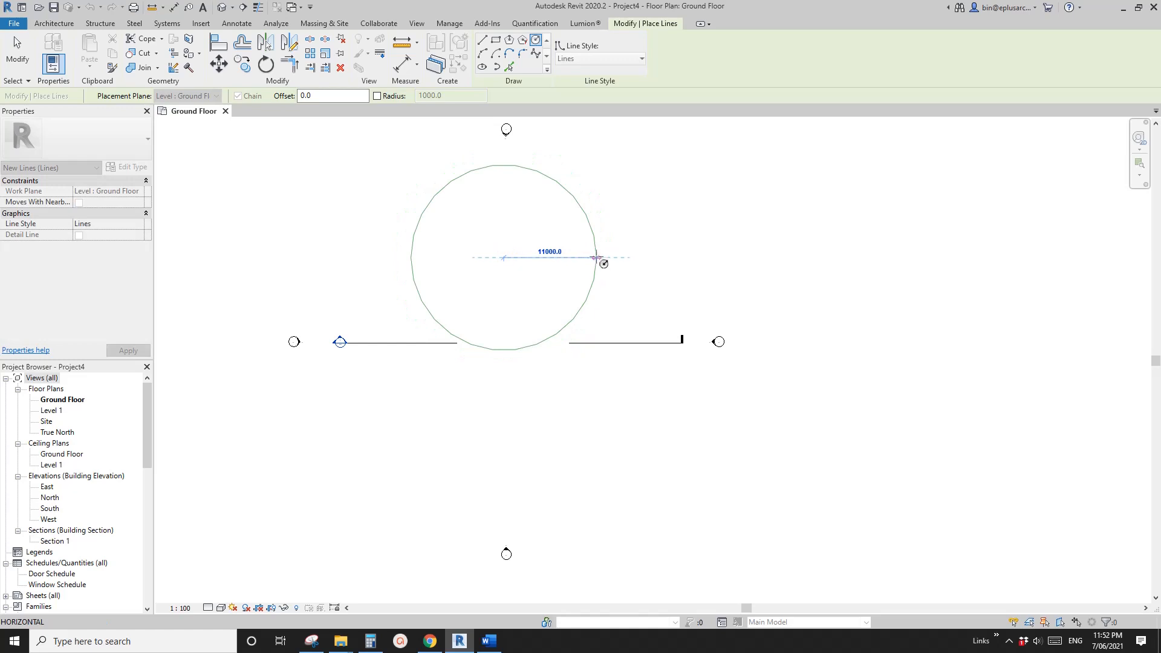
Step: Draw a large model-line circle in the middle of the Ground Floor plan
left_click(596, 258)
scroll(521, 243, "up", 2)
scroll(519, 242, "up", 1)
key("Escape")
key("Escape")
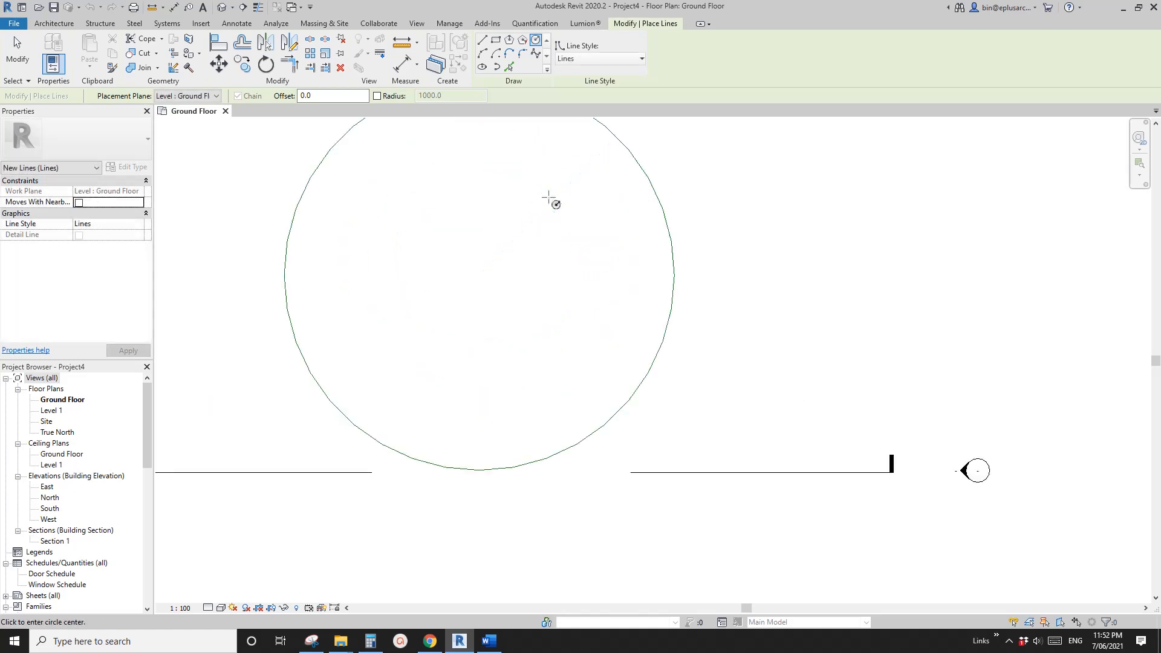
middle_click_drag(511, 298, 503, 381)
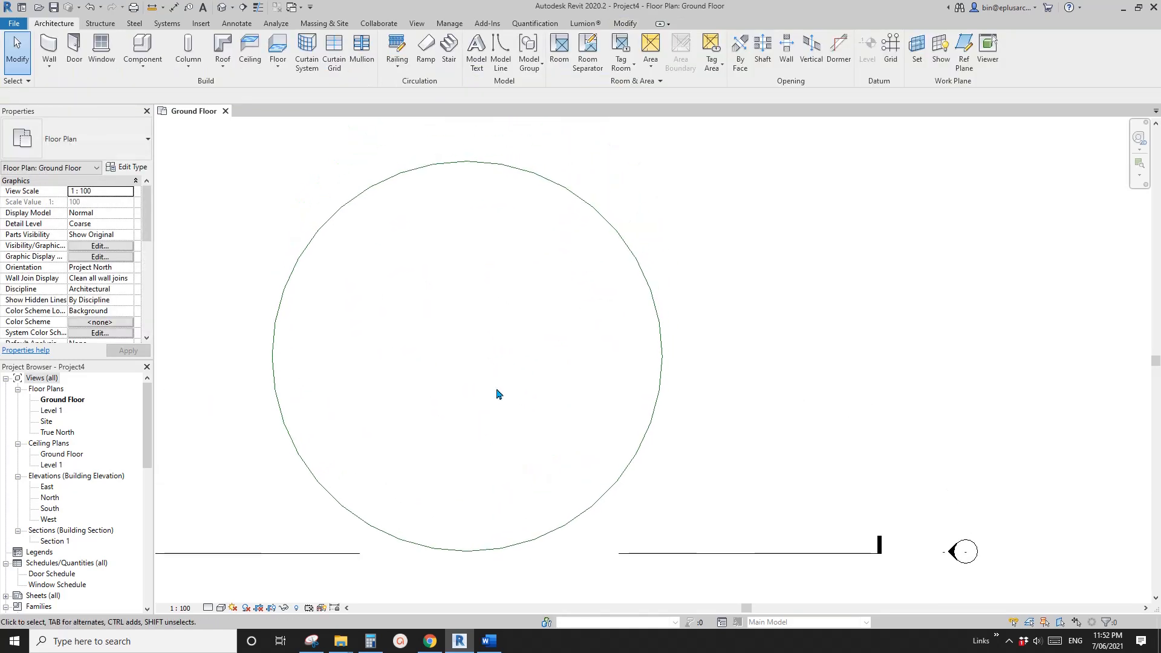
Step: Check the View tower references in Word, return to Revit and draw a circle of radius 3000 inside the large one near its lower edge
left_click(489, 640)
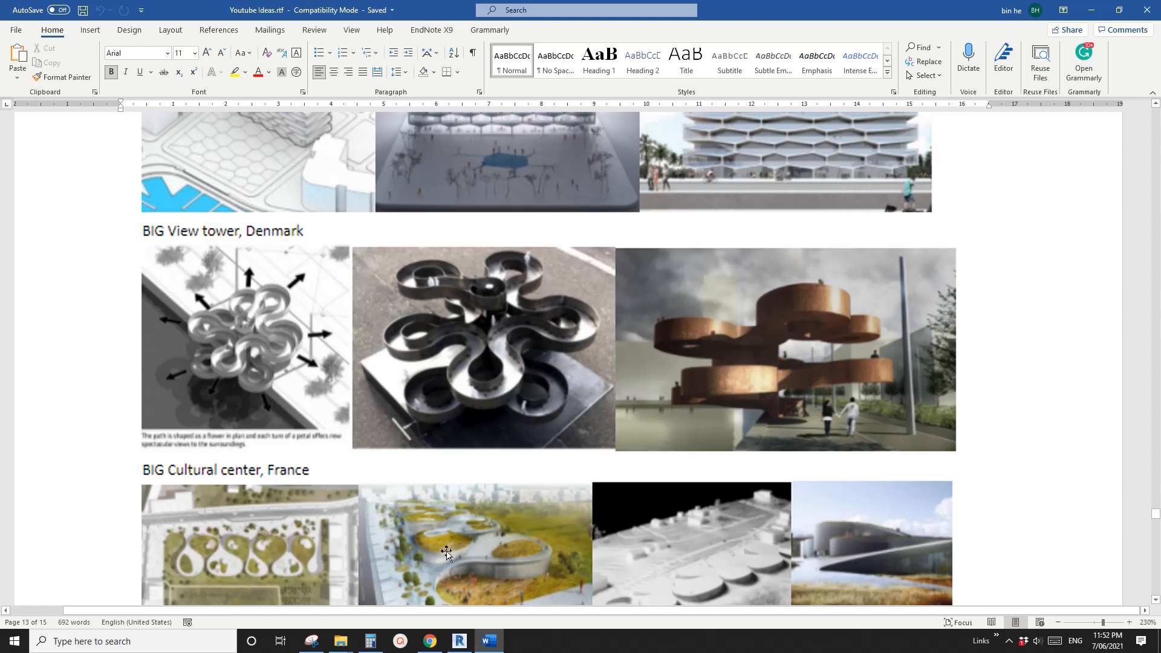
left_click(459, 641)
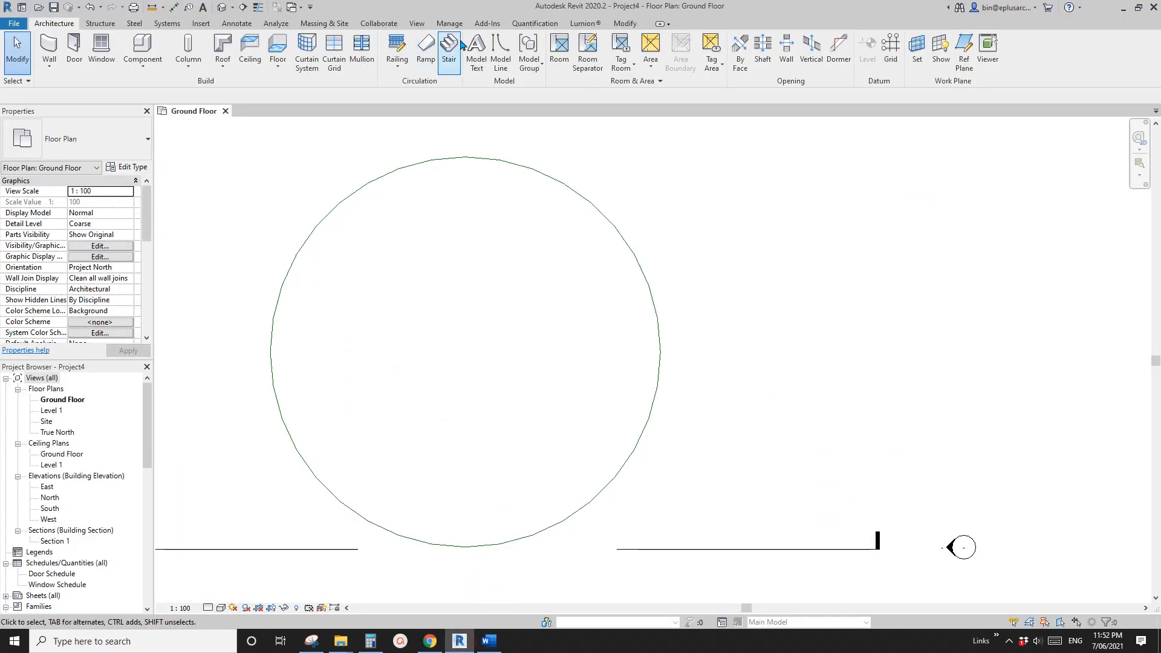
left_click(501, 51)
left_click(471, 456)
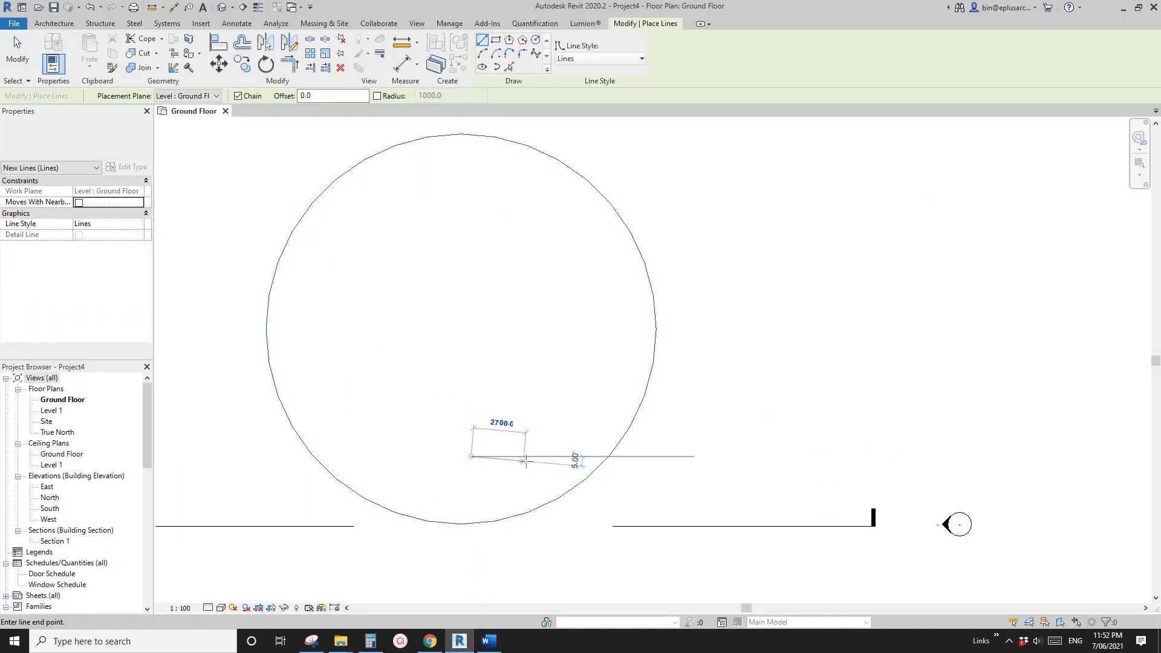
left_click(535, 39)
left_click(471, 445)
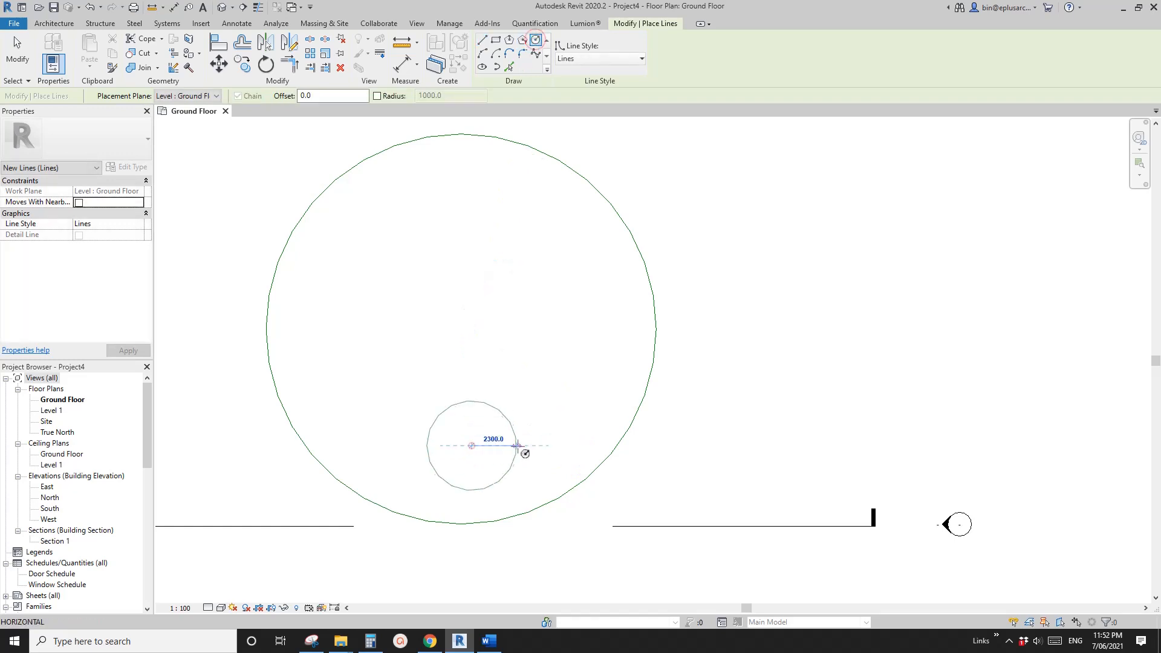
left_click(537, 459)
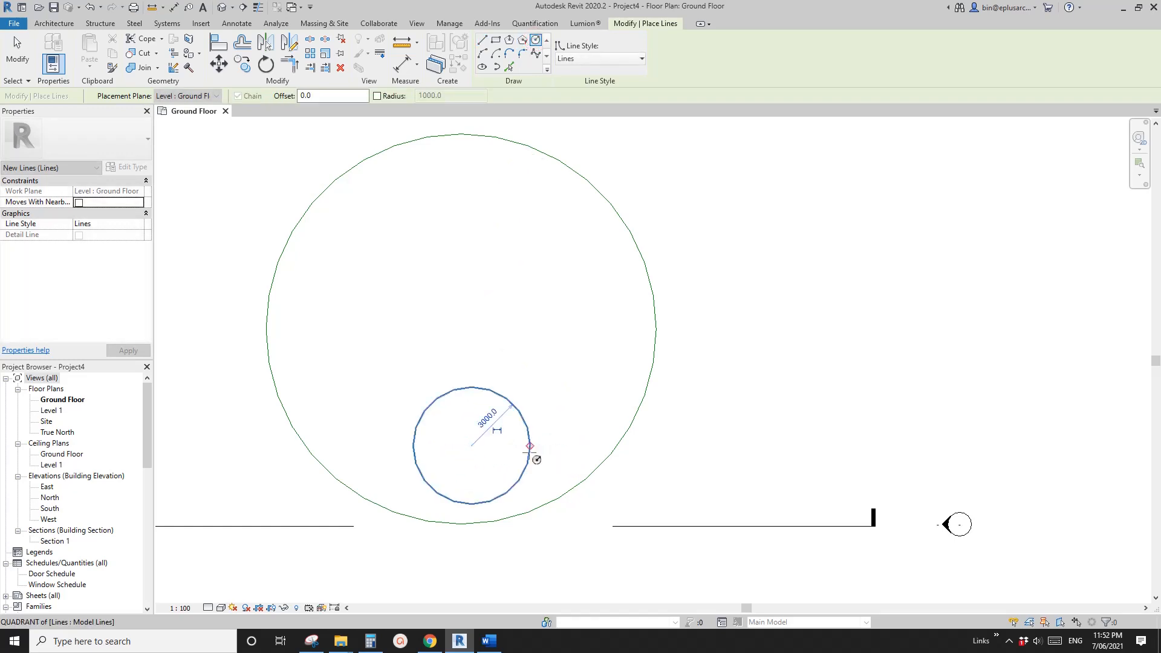
scroll(536, 458, "up", 3)
key("Escape")
key("Escape")
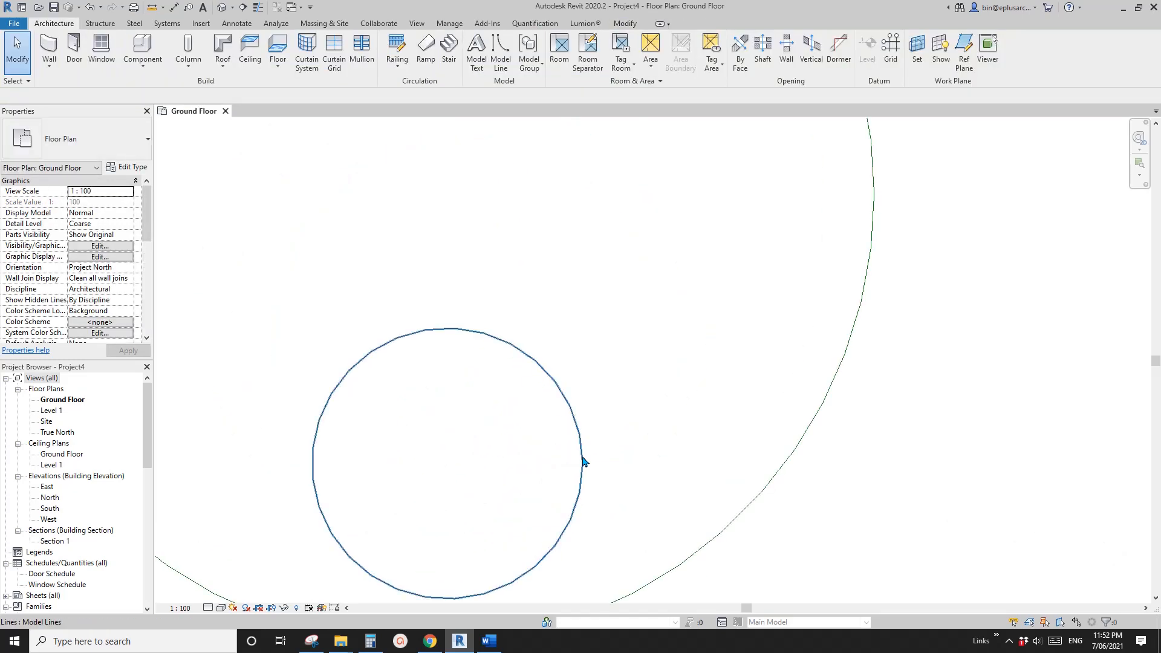
Step: Move the small circle, with Constrain off, so its lowest quadrant point meets the large circle's lowest quadrant point
left_click(584, 463)
scroll(570, 423, "down", 2)
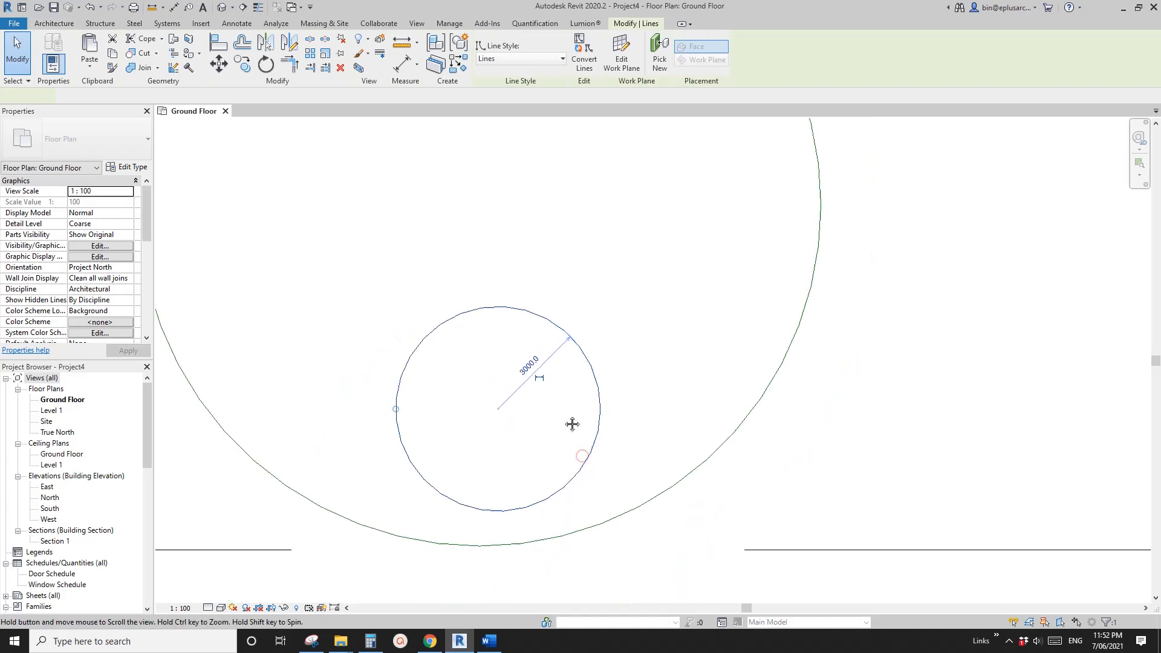
left_click(502, 510)
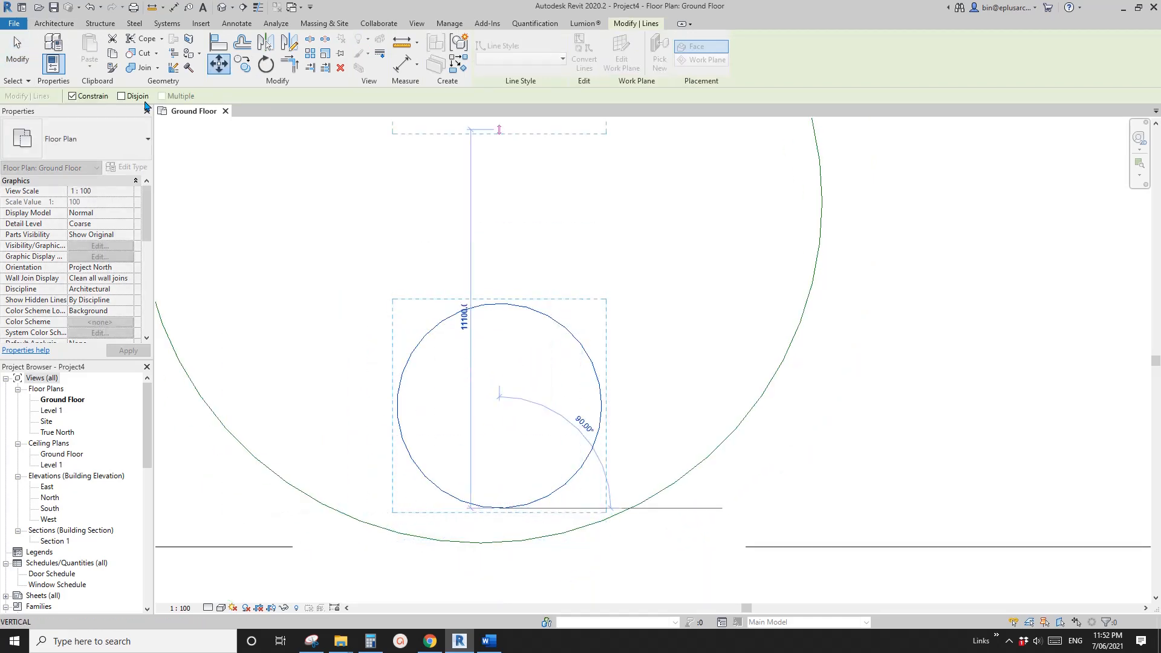
left_click(83, 95)
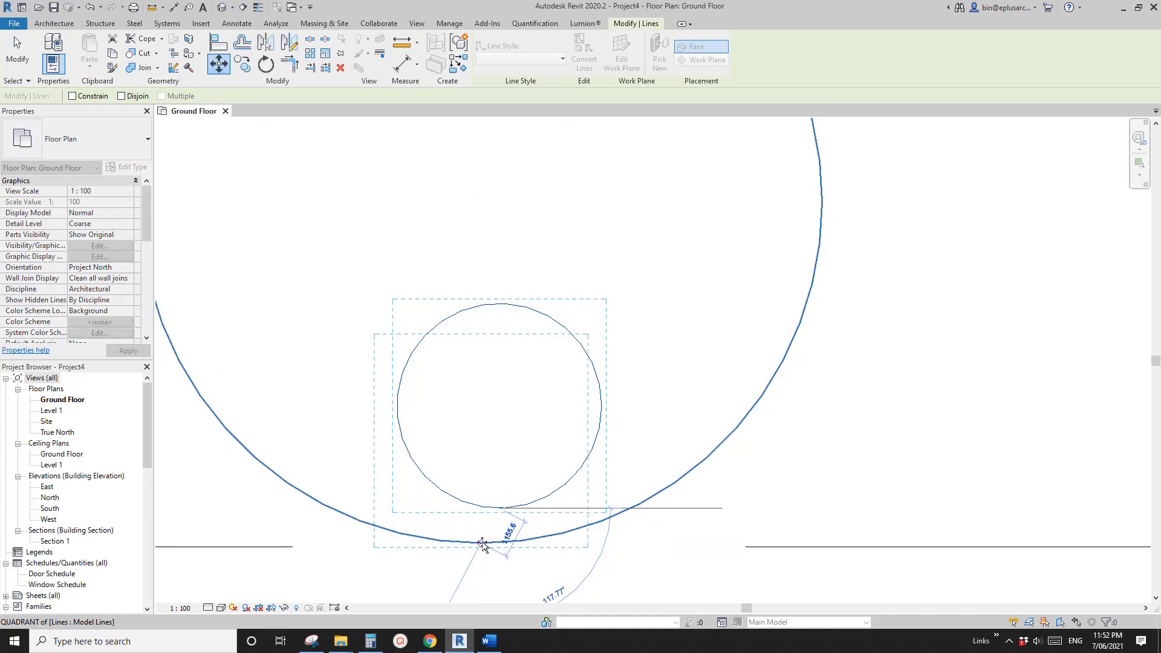
left_click(482, 544)
key("Escape")
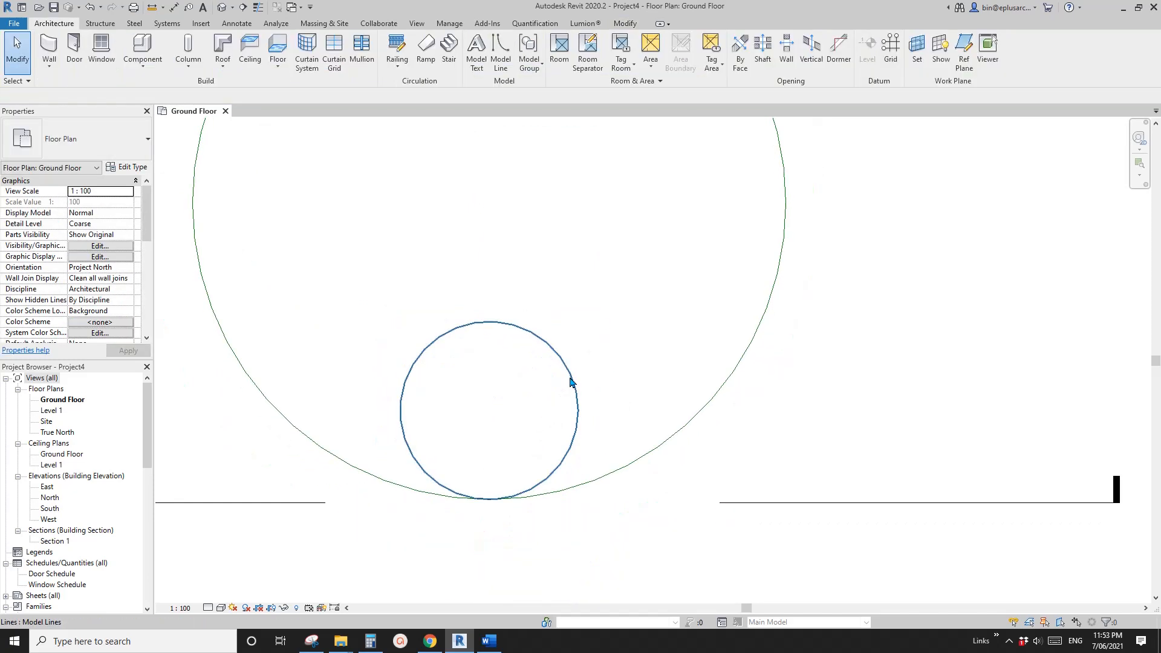
Step: Offset the small circle 1500 inward as a copy to form a concentric inner circle, consulting the Word reference for the ring shape
key("o")
key("f")
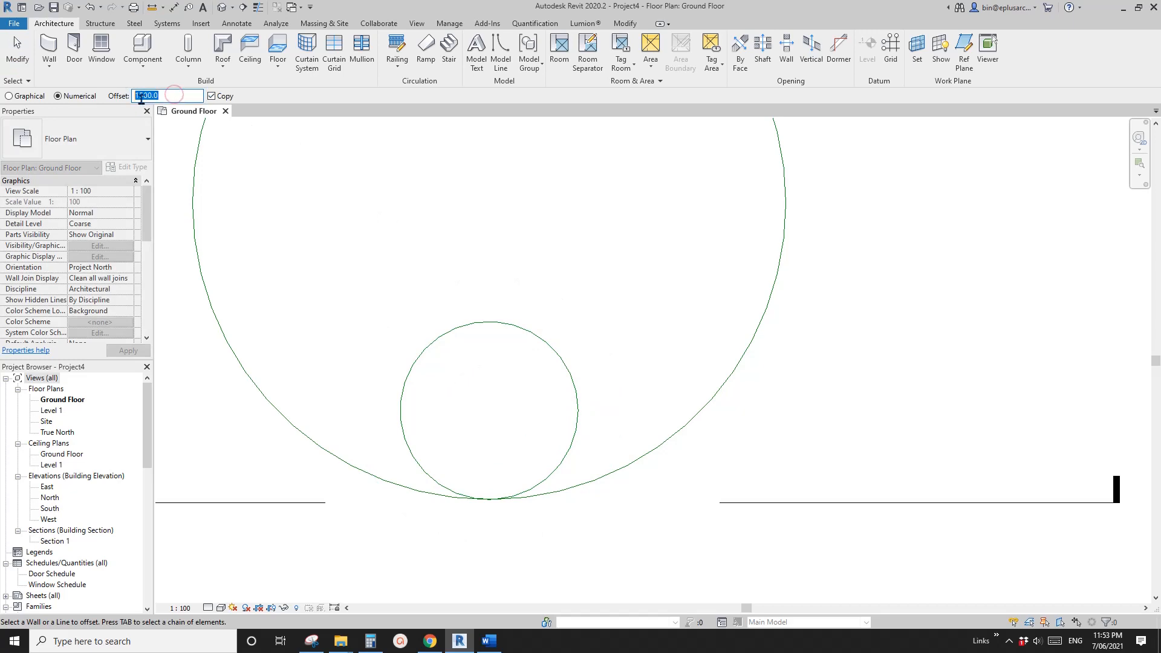
left_click(179, 355)
left_click(487, 642)
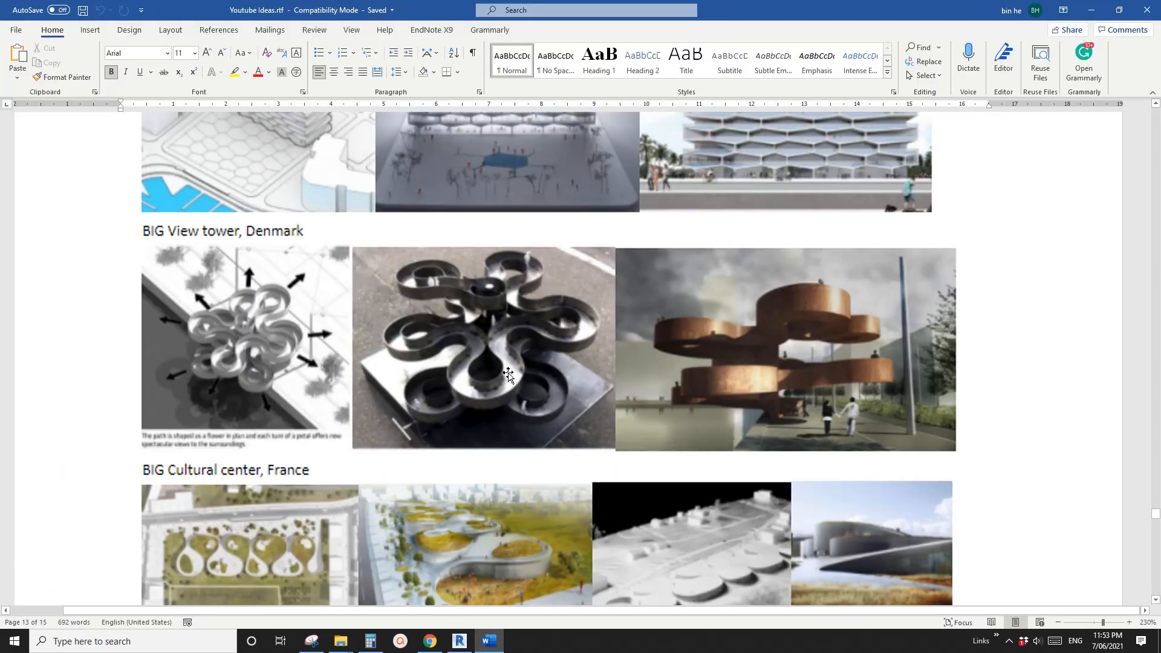
scroll(508, 375, "down", 2)
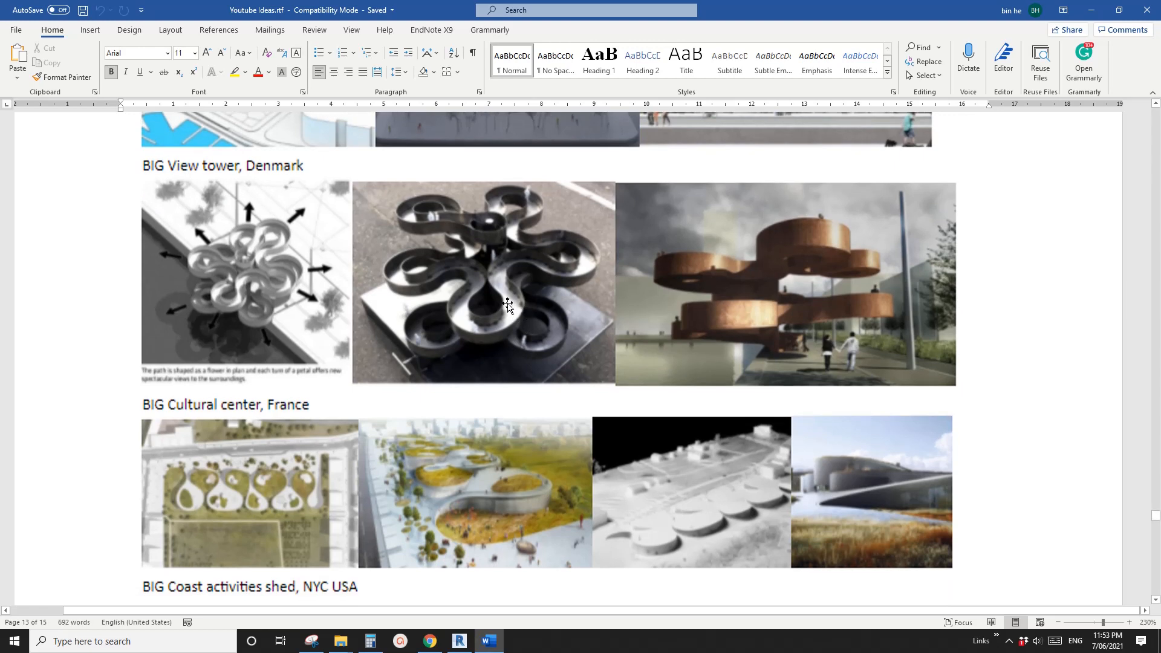
left_click(459, 641)
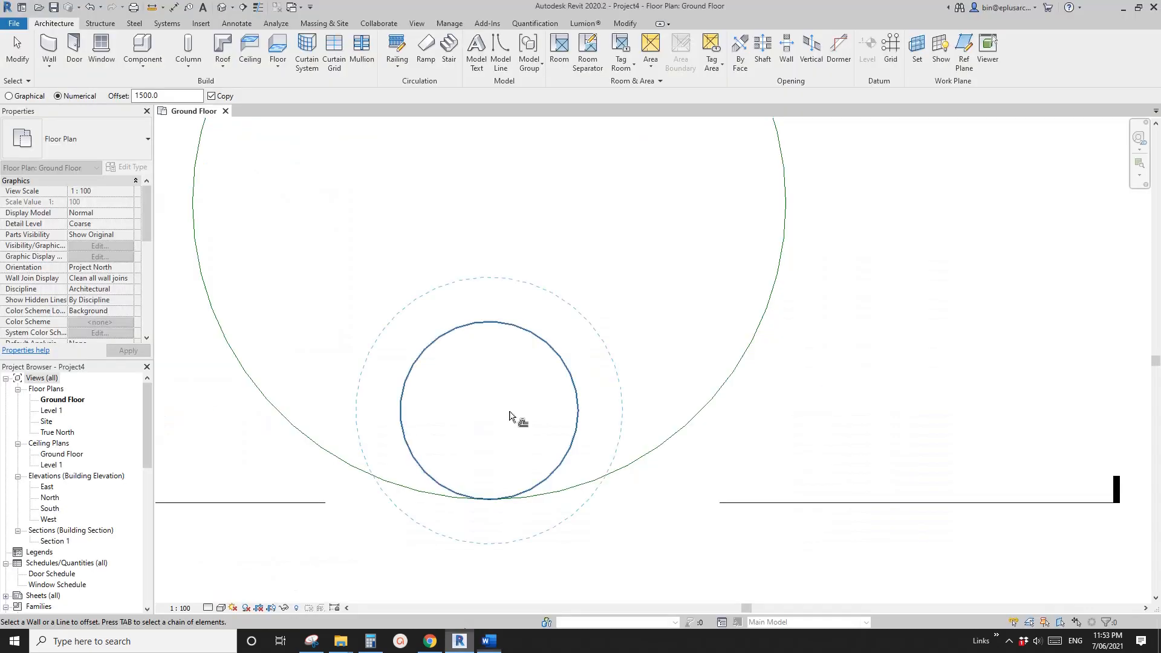
left_click(562, 366)
key("Escape")
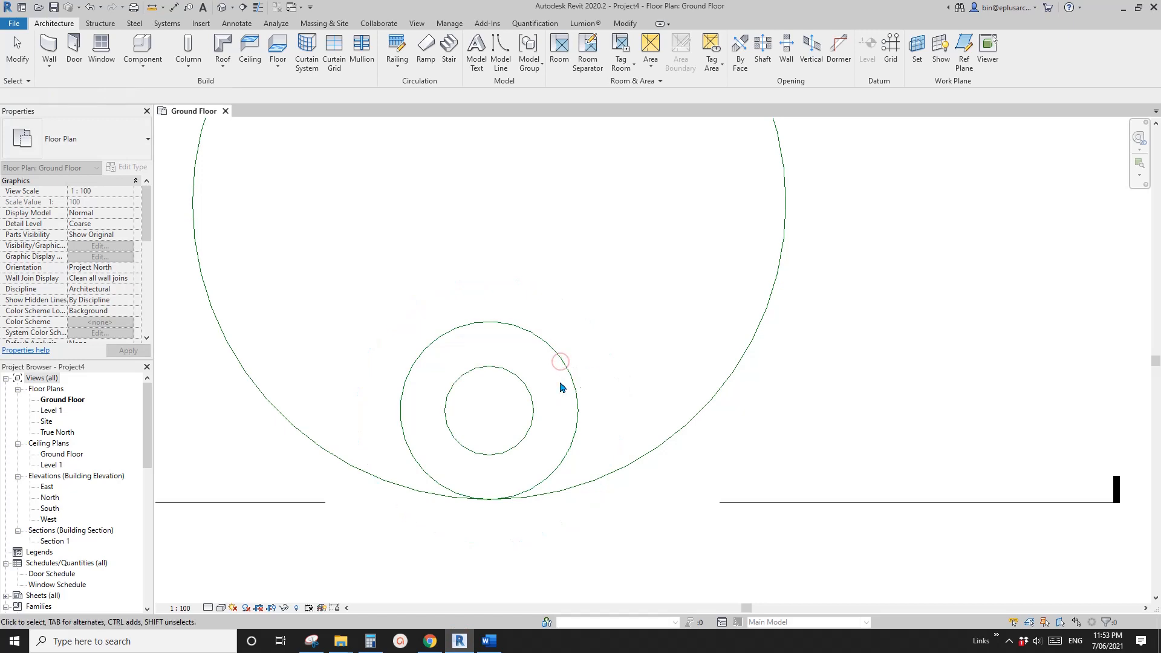
Step: Review the View tower and Cultural center reference images in Word again, and return to the Revit plan
scroll(514, 423, "down", 1)
left_click(489, 642)
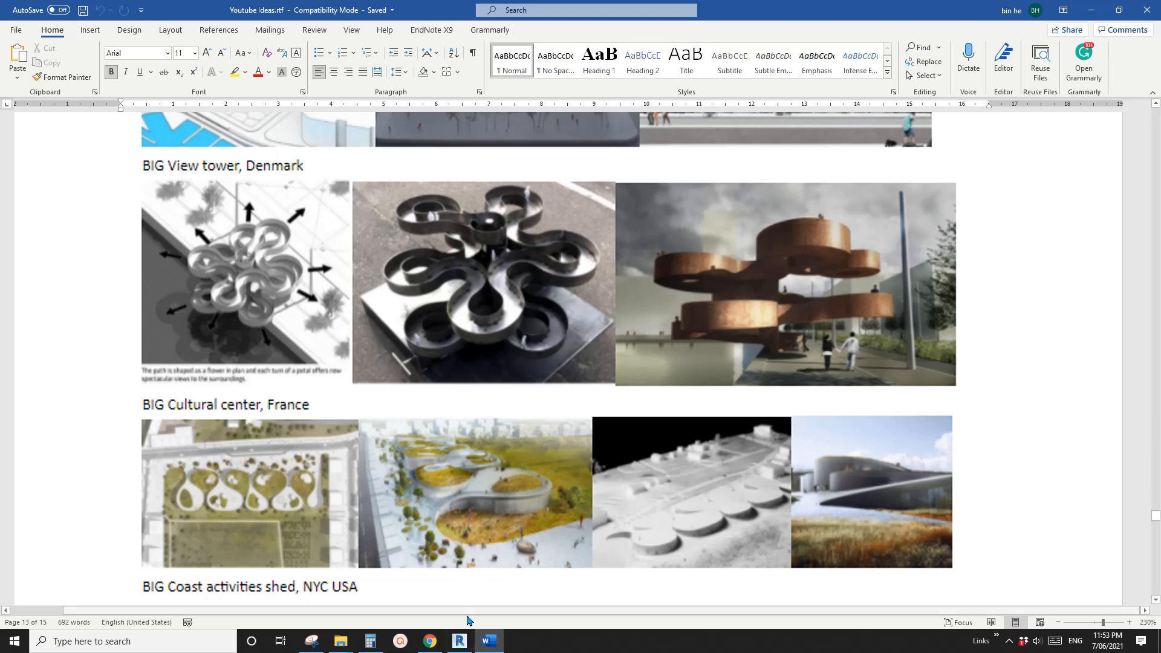
left_click(459, 640)
middle_click_drag(516, 448, 504, 453)
left_click_drag(566, 343, 503, 401)
scroll(499, 400, "down", 1)
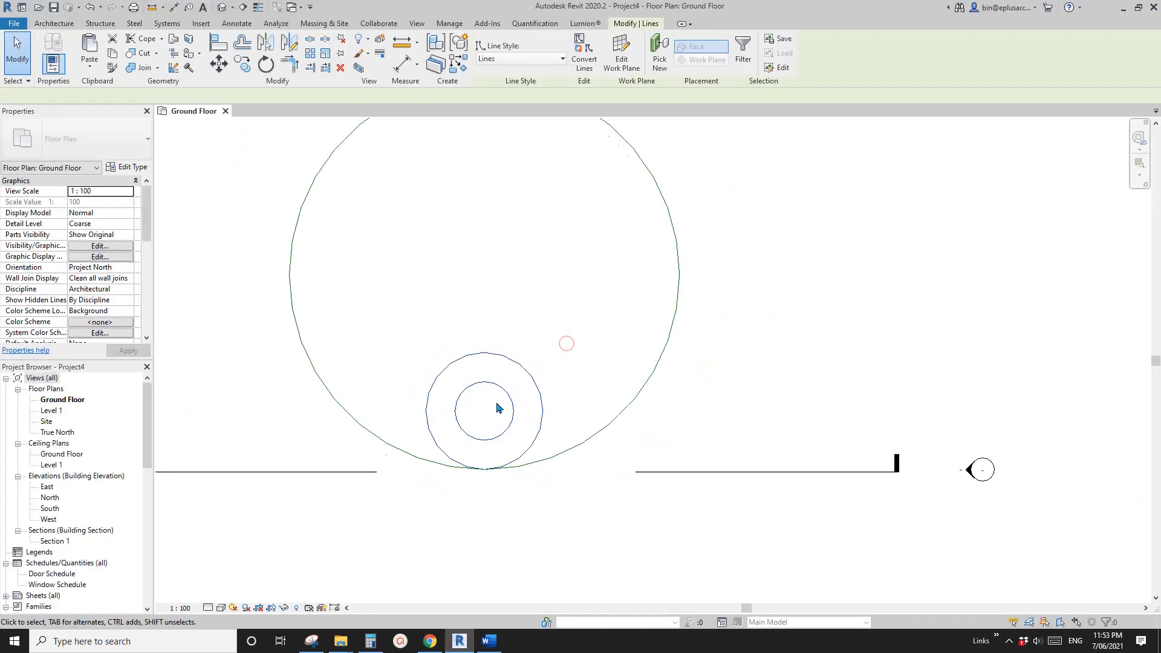
middle_click_drag(497, 403, 499, 434)
key("r")
key("o")
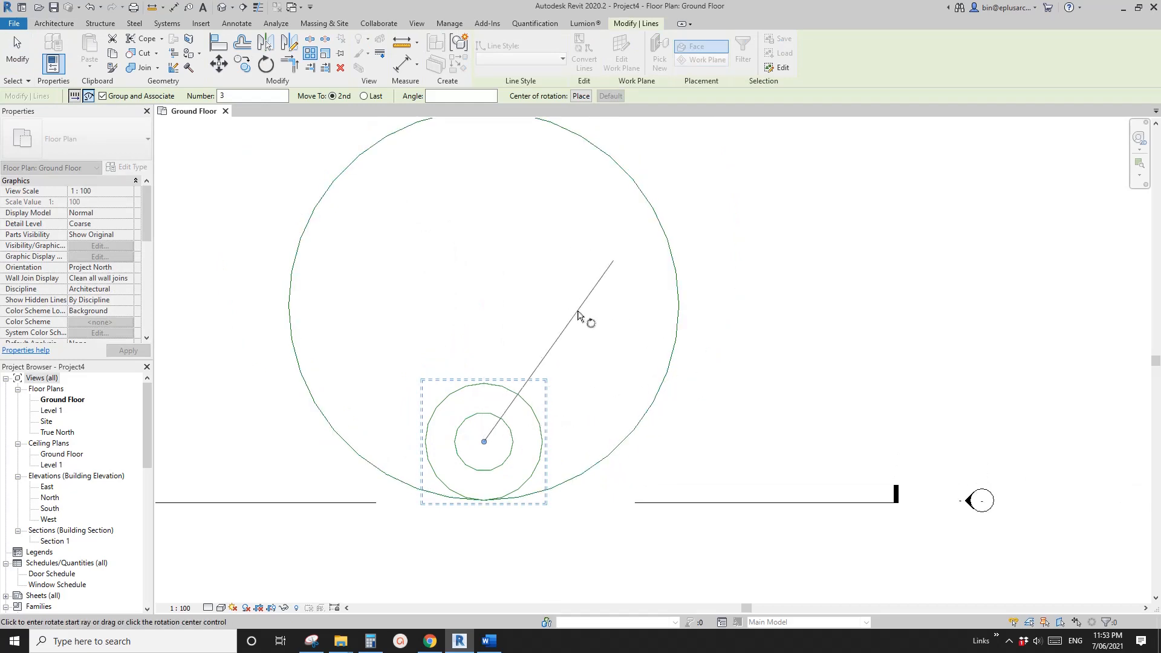
key("Escape")
key("Escape")
Step: Array the two small concentric circles radially about the large circle's centre, with an angle of =360/9 and a count of 9
left_click_drag(493, 446, 494, 448)
key("a")
key("r")
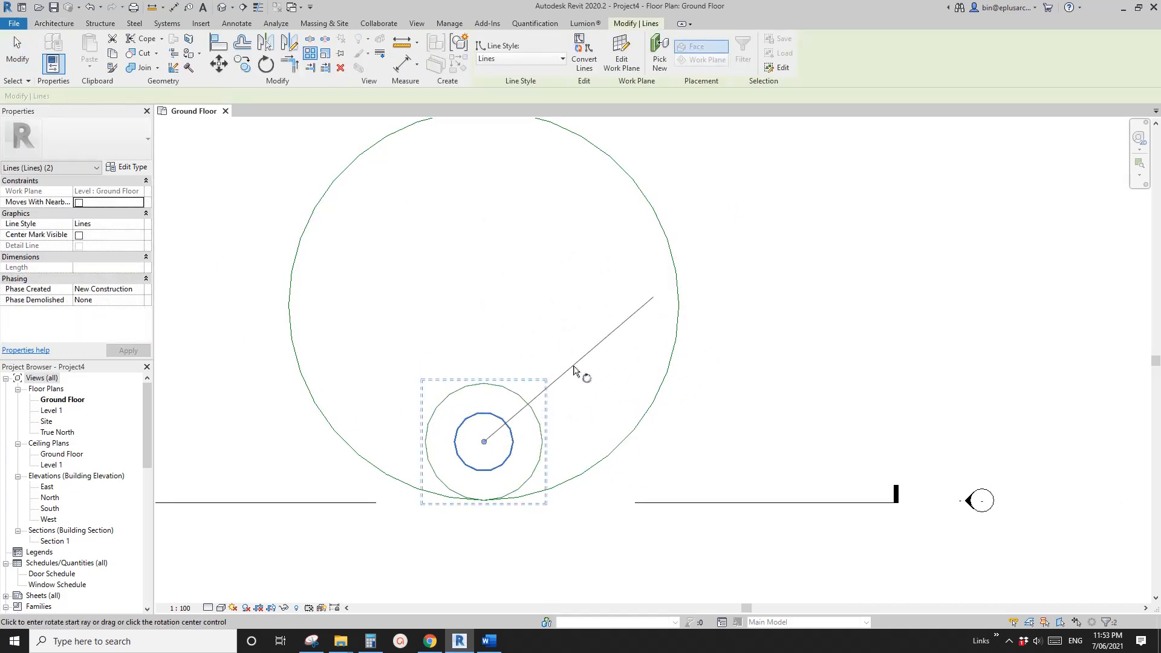
left_click(634, 426)
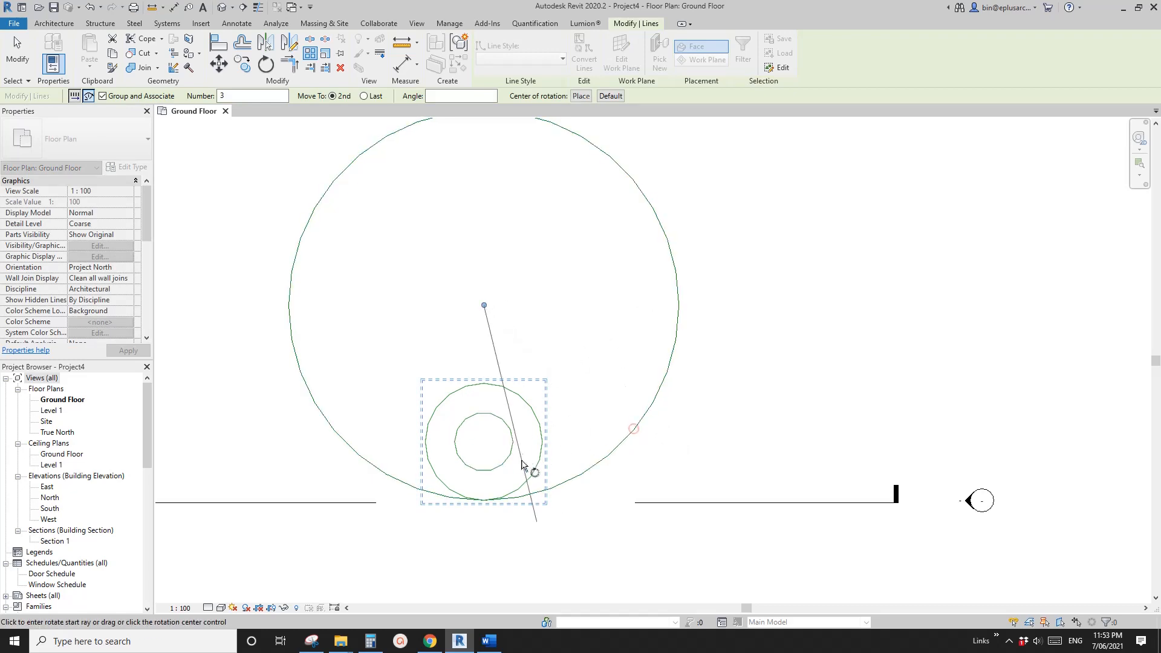
left_click(552, 419)
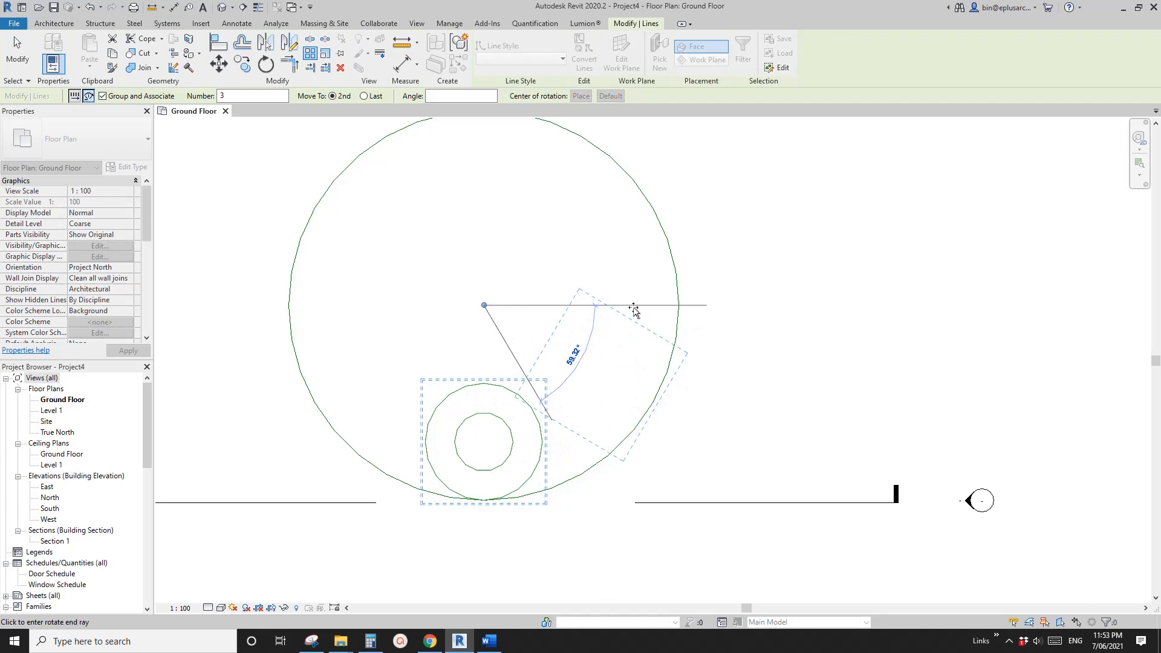
type("=360/9")
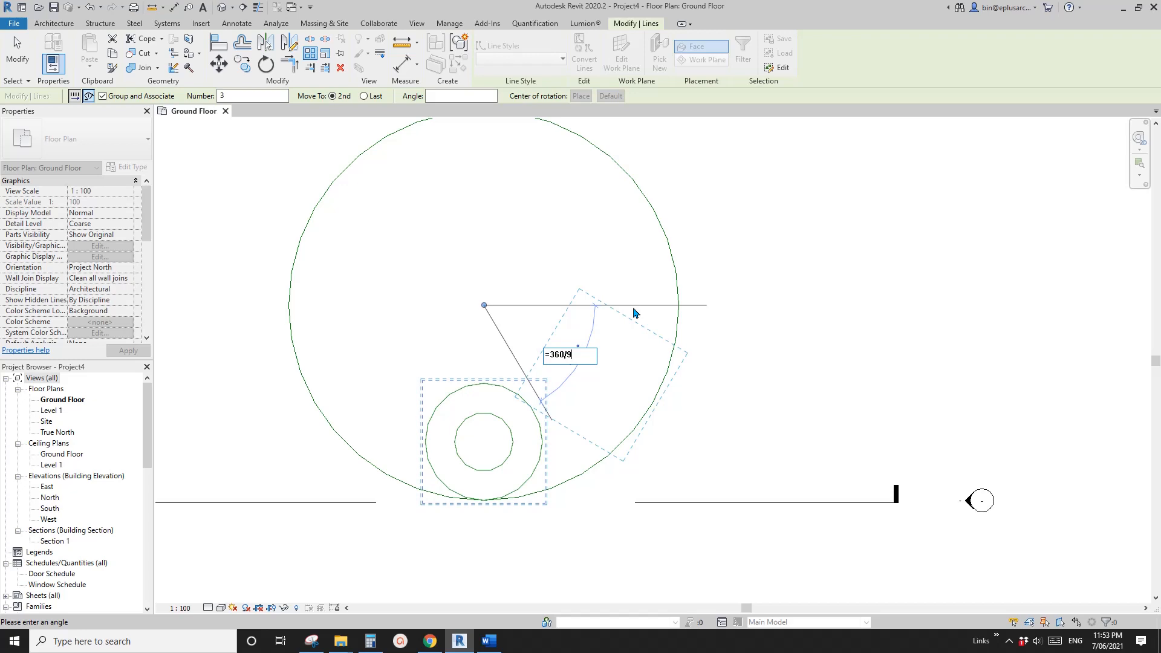
key("Return")
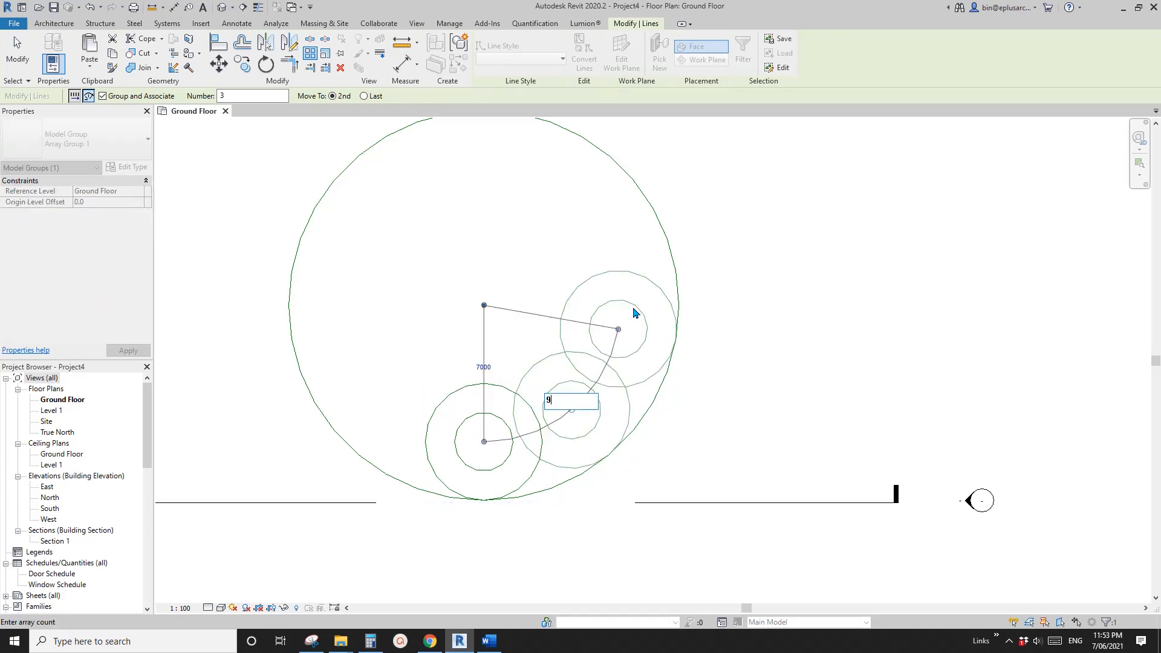
type("9")
key("Return")
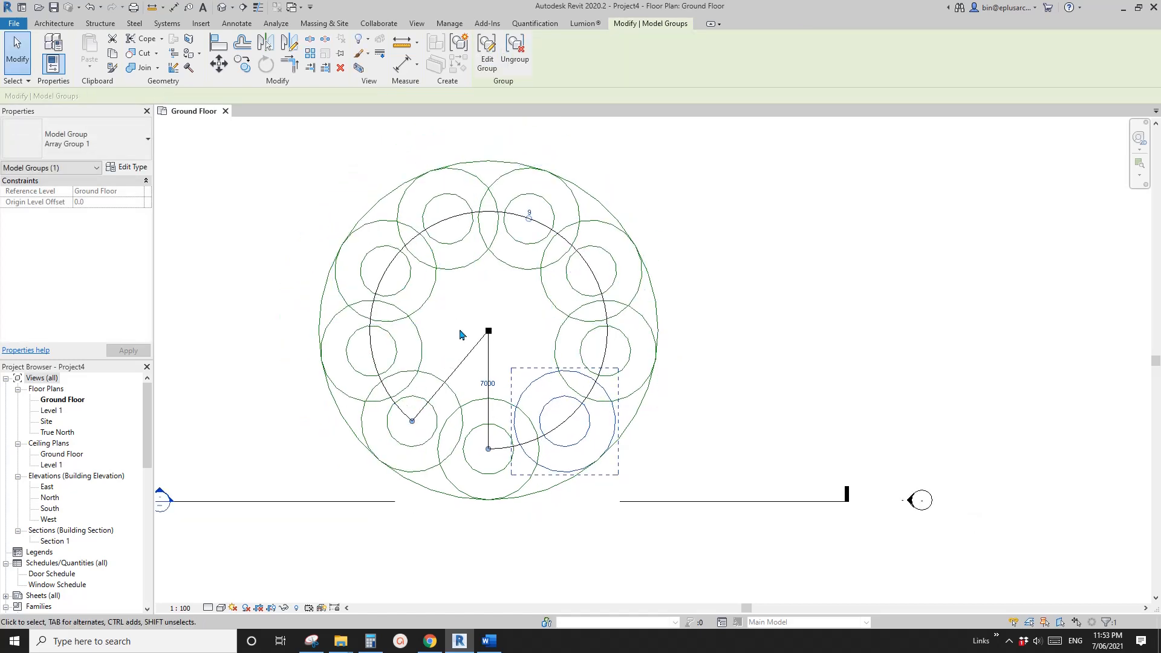
scroll(530, 411, "up", 4)
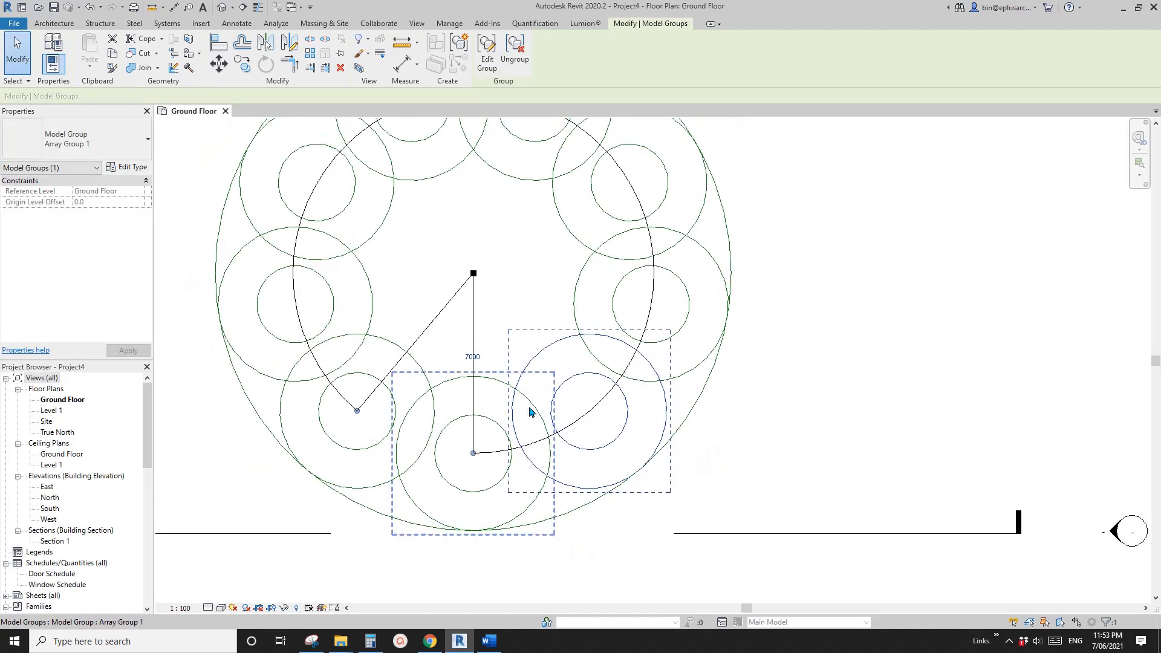
key("Escape")
scroll(531, 423, "down", 2)
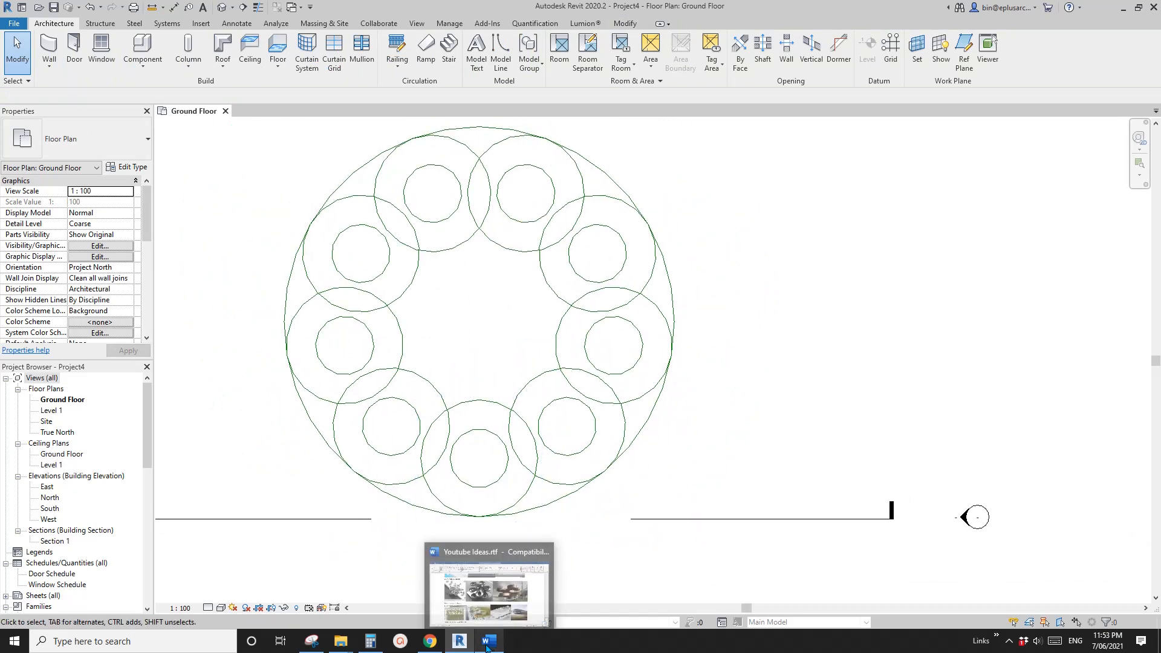
Step: Examine how the petals connect in the View tower model photo in Word, and return to the Revit plan
left_click(489, 646)
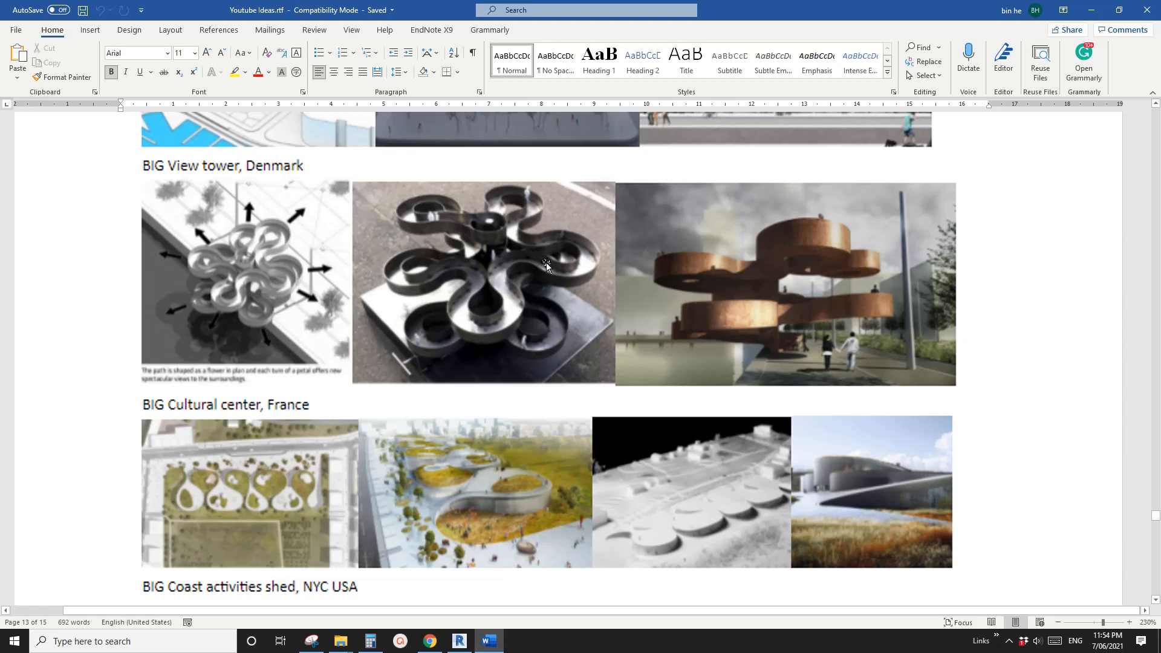
left_click(461, 641)
middle_click_drag(529, 456, 451, 454)
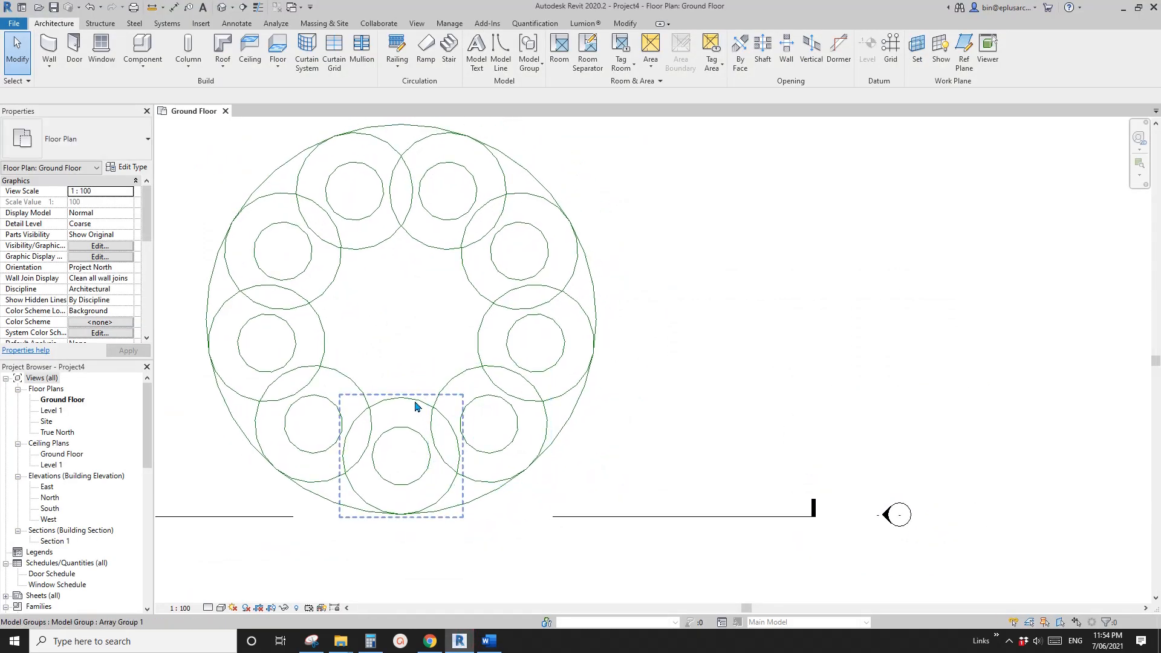
Step: Select all instances of the arrayed circle group and ungroup them
left_click(421, 404)
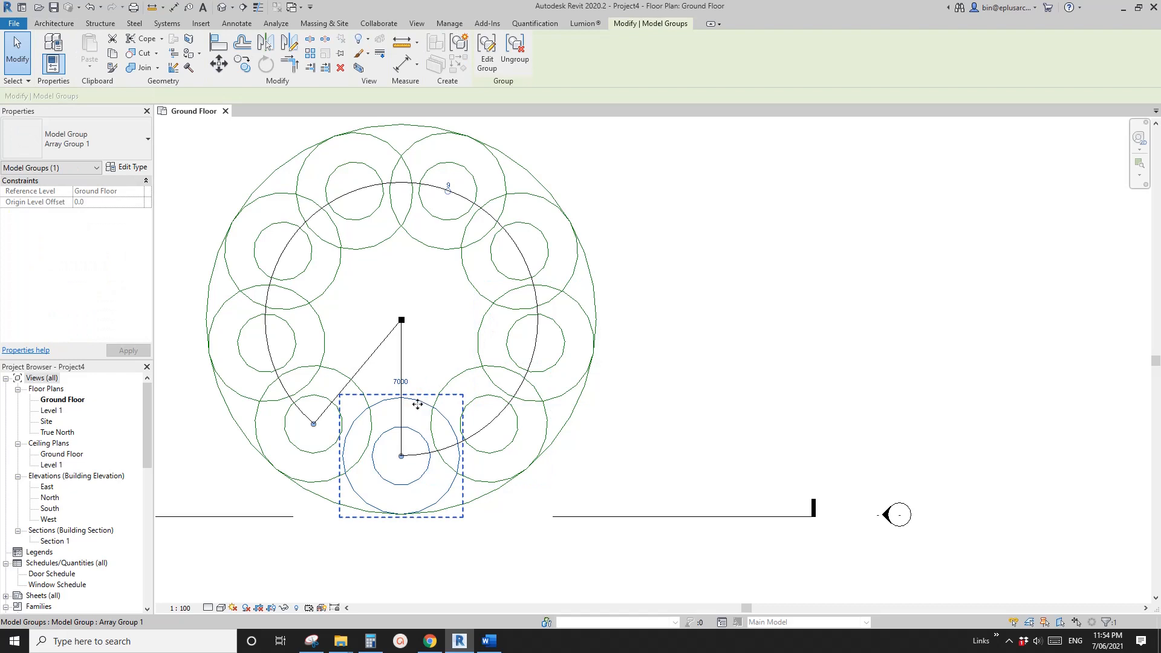
left_click(479, 327)
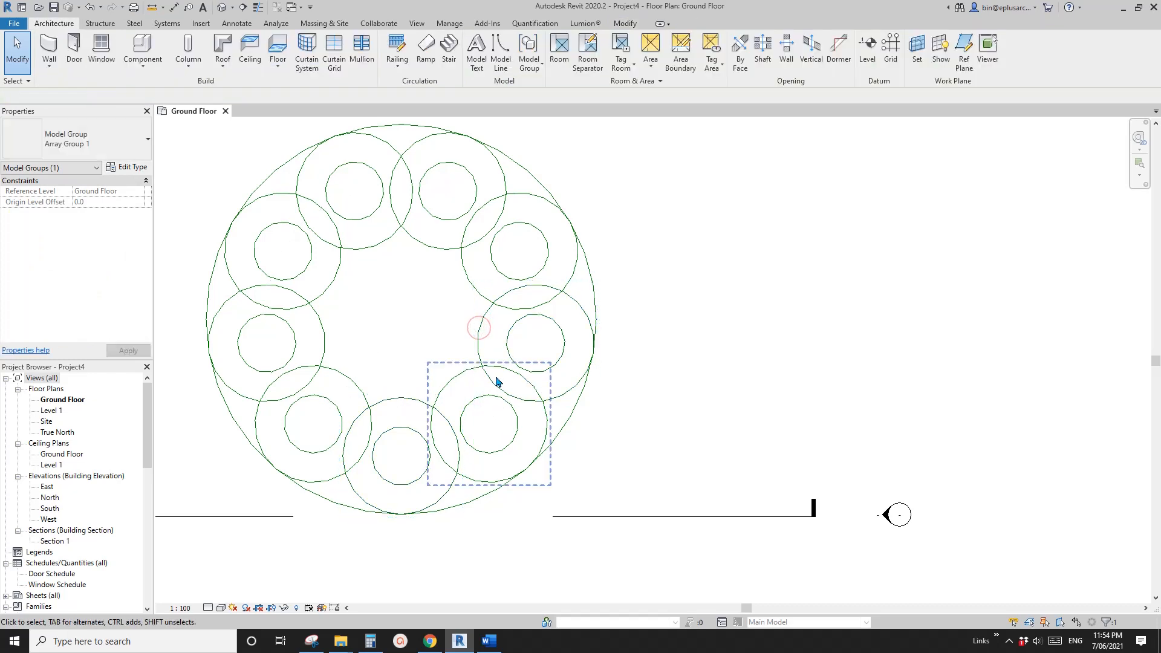
left_click(414, 397)
middle_click_drag(441, 360, 440, 364)
key("s")
key("a")
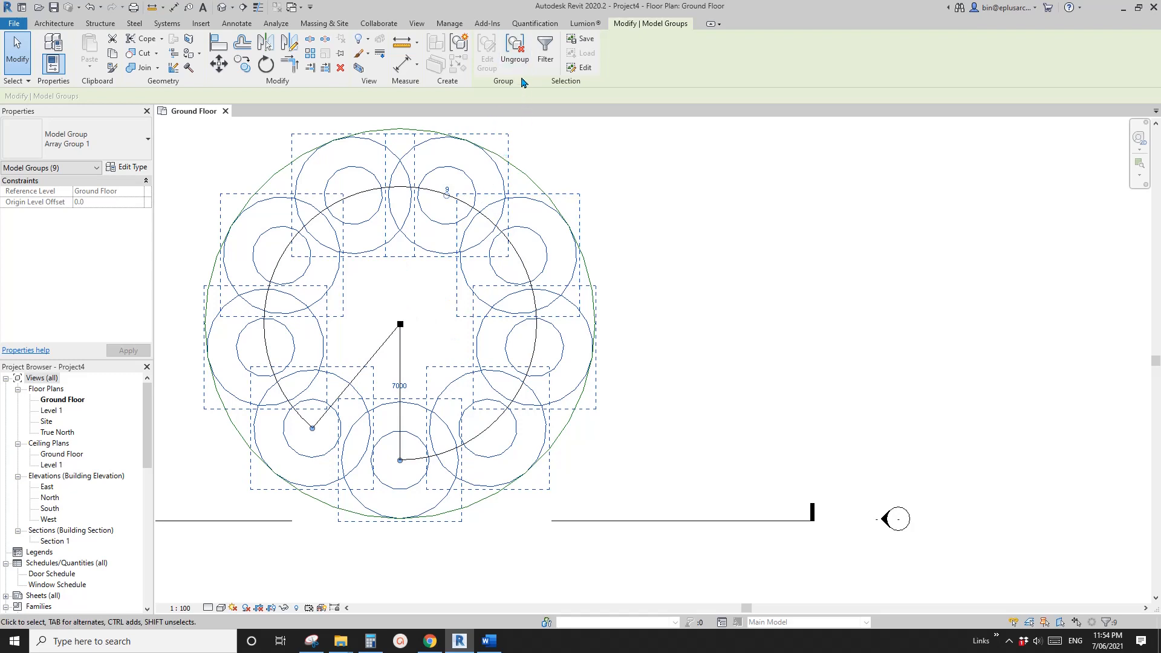
left_click(515, 58)
Step: Split the inner circle of the lowest pair at two points on its upper arc, leaving Delete Inner Segment off
mouse_move(490, 405)
middle_mouse_down()
mouse_move(538, 383)
mouse_move(461, 415)
mouse_move(474, 415)
middle_mouse_up()
scroll(479, 396, "up", 1)
left_click(477, 398)
key("s")
key("l")
scroll(450, 421, "up", 1)
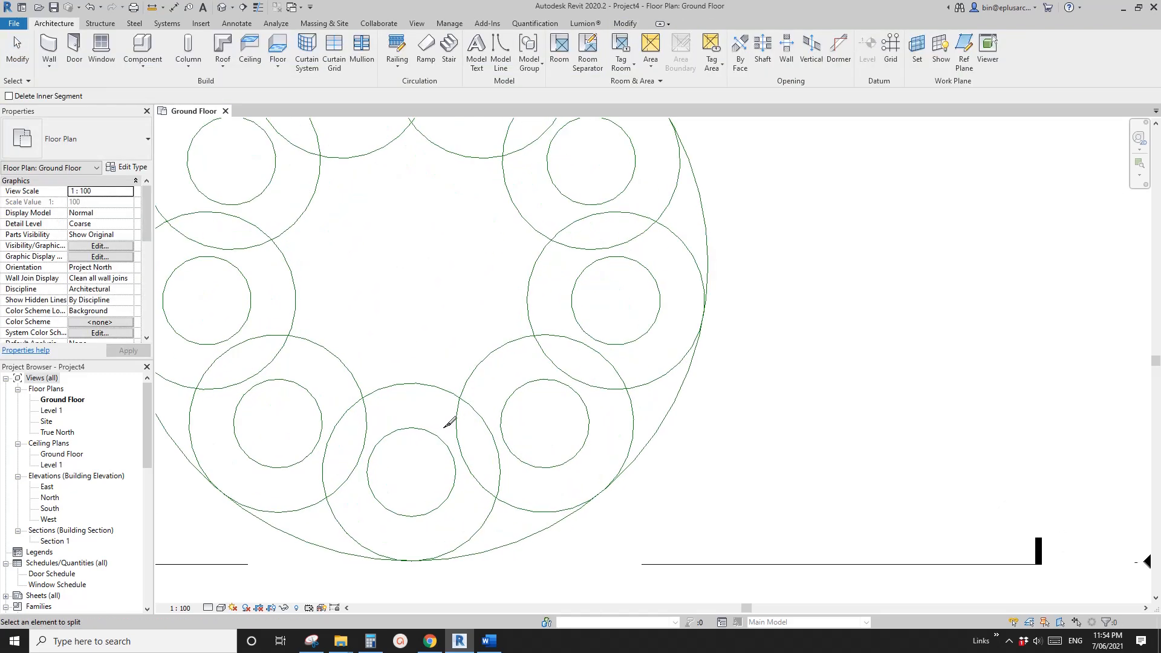
left_click(423, 429)
left_click(390, 430)
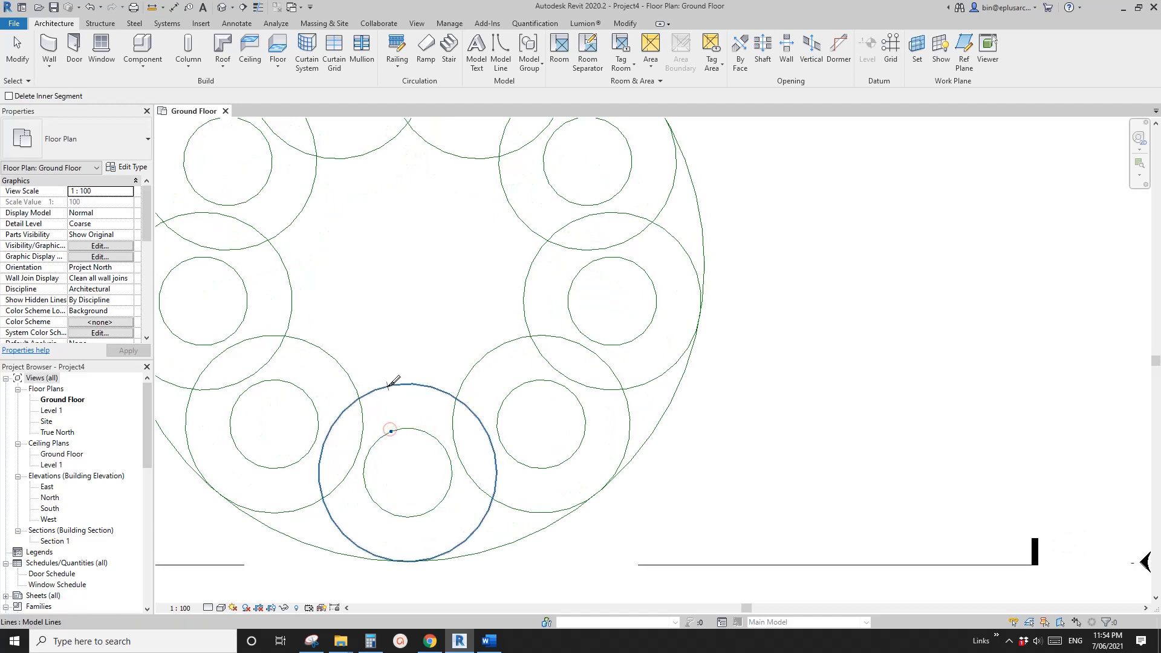
Step: Finish splitting the lowest petal's outer circle, and split both circles of the right-hand petal at two points each on their inward-facing side
left_click(432, 387)
middle_click_drag(540, 335, 523, 368)
left_click(508, 331)
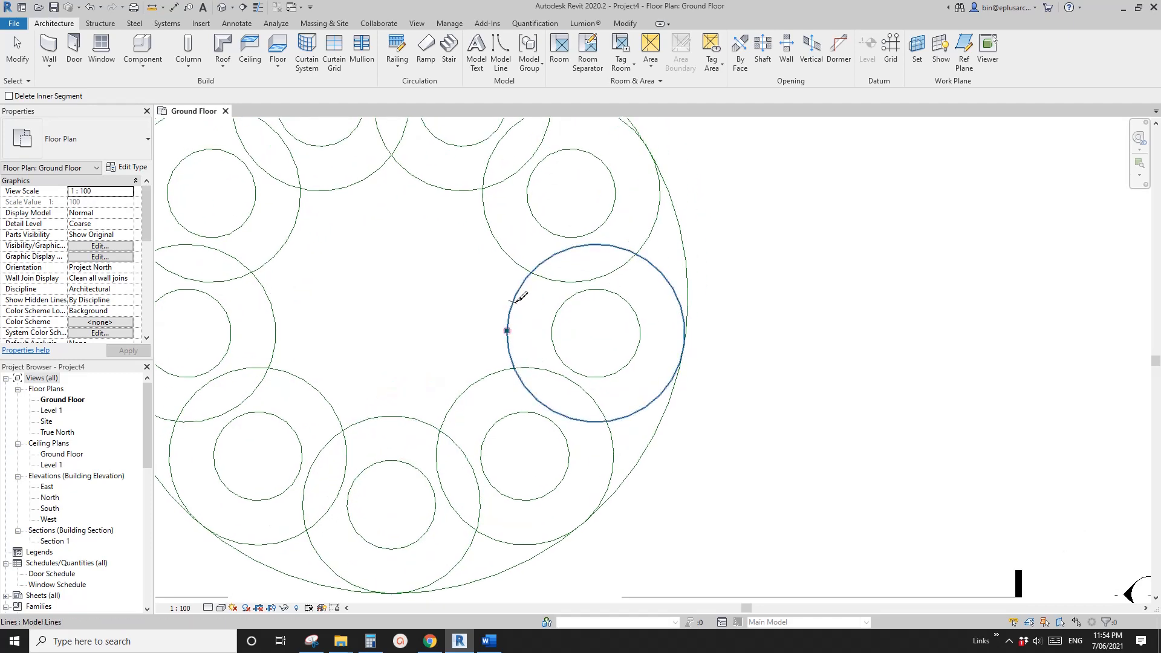
left_click(513, 302)
left_click(558, 307)
left_click(552, 334)
key("Escape")
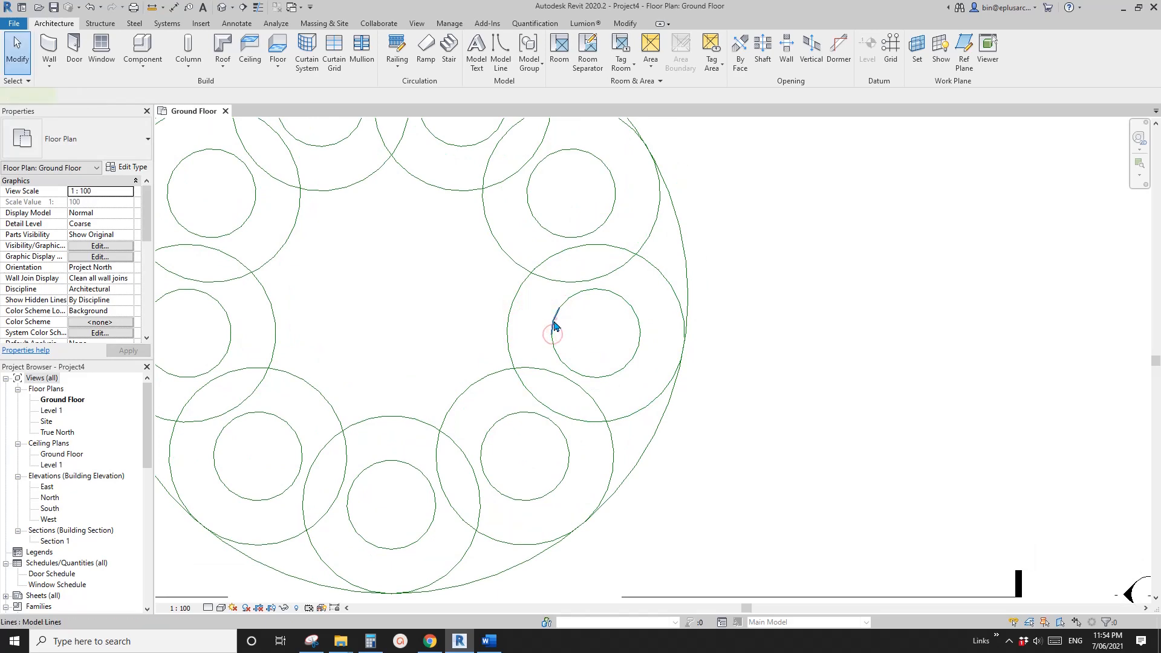
Step: Delete the short split-off inward-facing segments from both circles of the right-hand petal and the lowest petal
left_click(555, 319)
key("Delete")
left_click(509, 320)
key("Delete")
left_click_drag(358, 385, 442, 488)
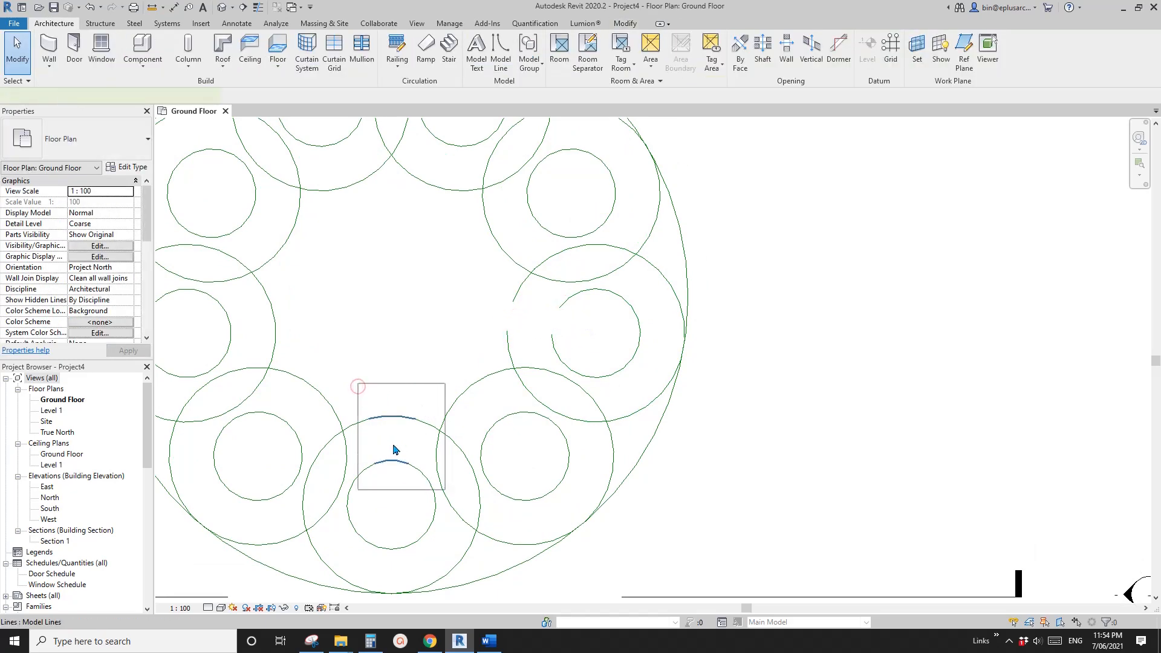
key("Delete")
middle_click_drag(492, 386, 469, 392)
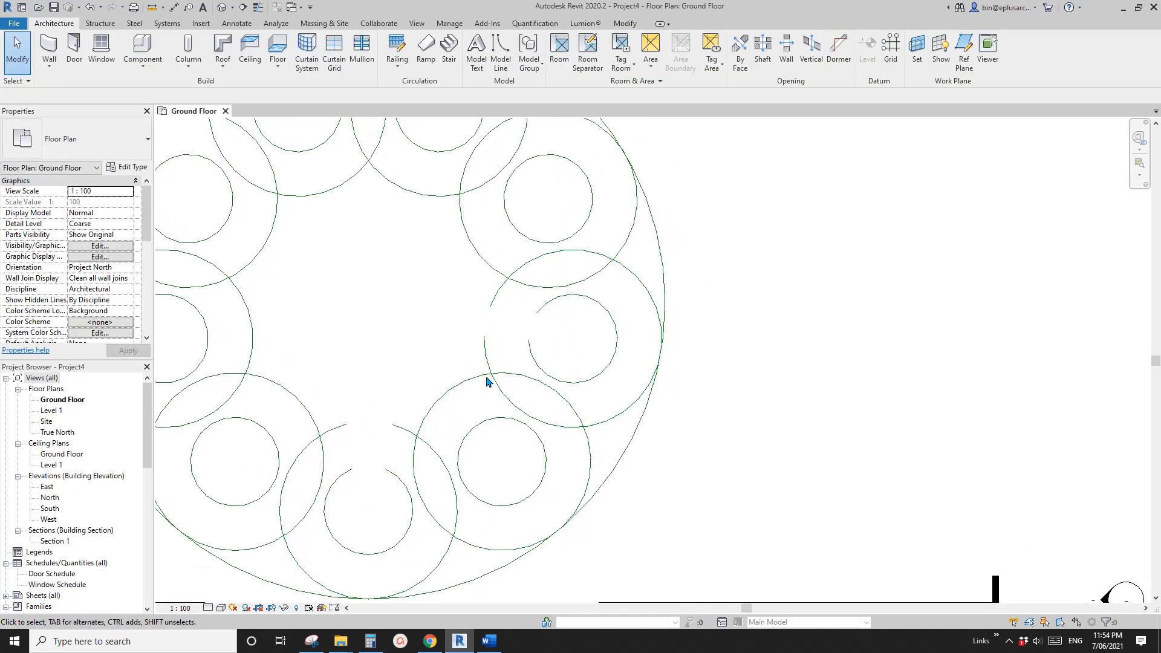
Step: Try to join the outer circles of the lowest and right-hand petals with a 1500-radius Fillet Arc model line, and undo the result
left_click(490, 357)
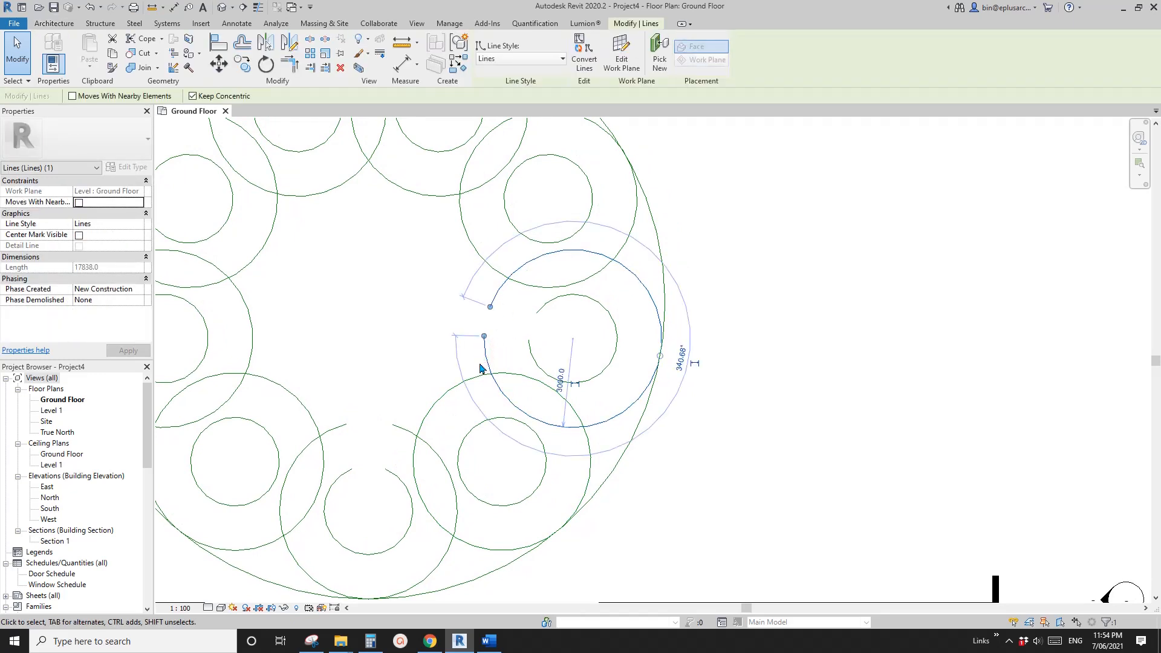
key("c")
key("l")
key("i")
middle_click_drag(451, 370, 441, 371)
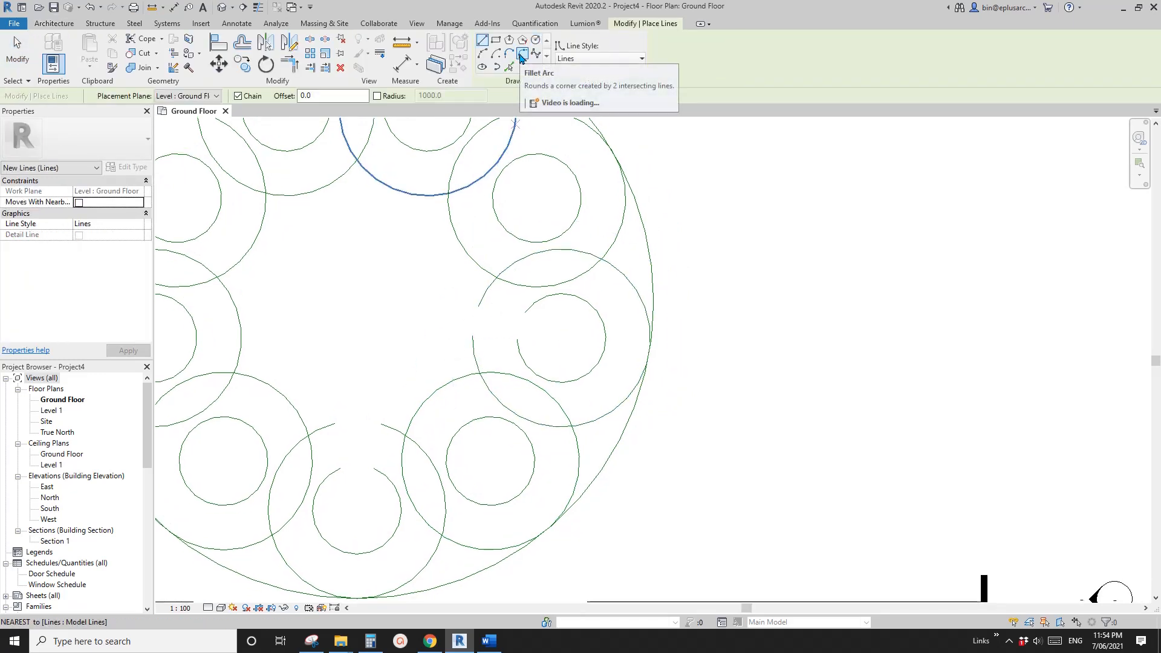
left_click(520, 59)
middle_click_drag(459, 464, 466, 453)
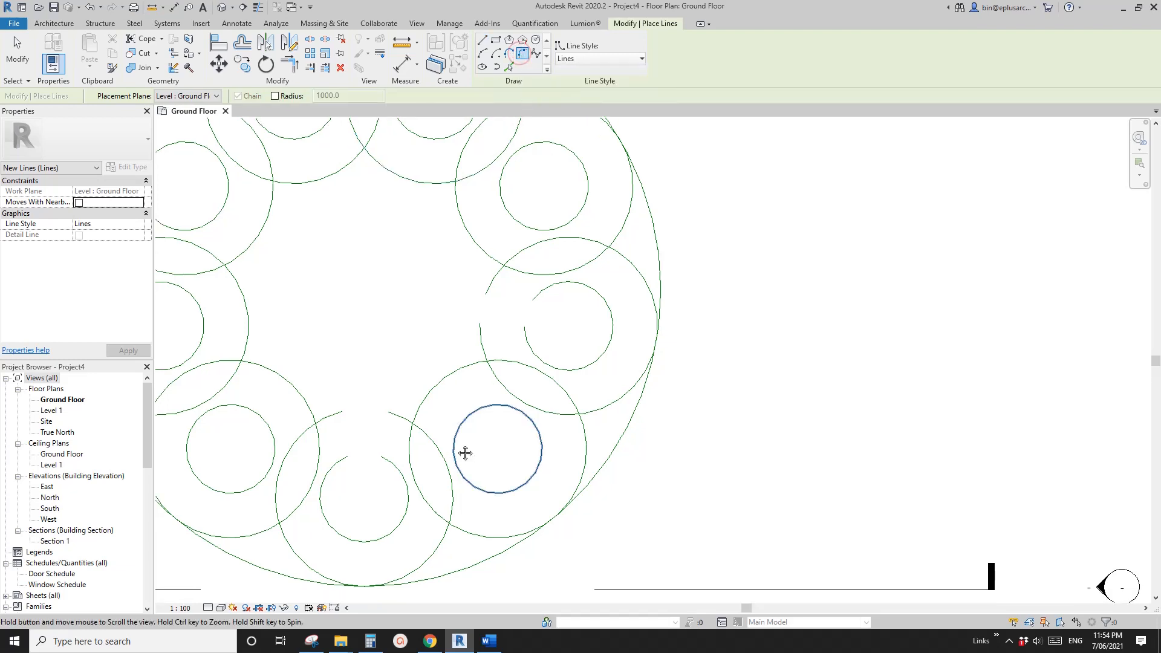
left_click(431, 438)
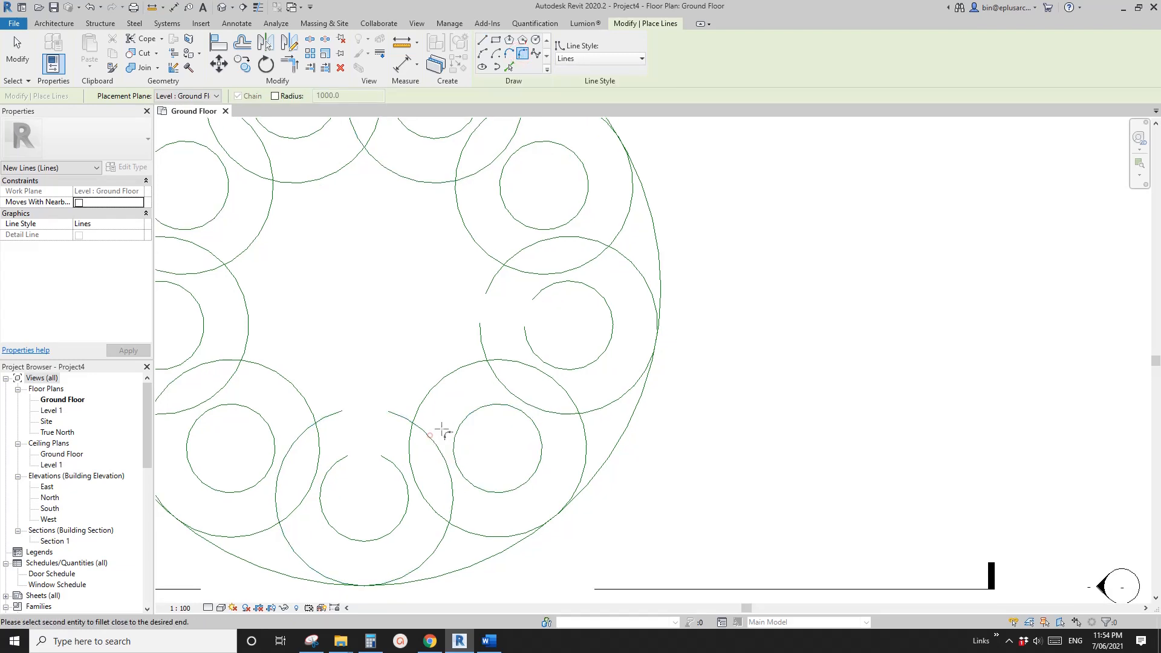
left_click(499, 380)
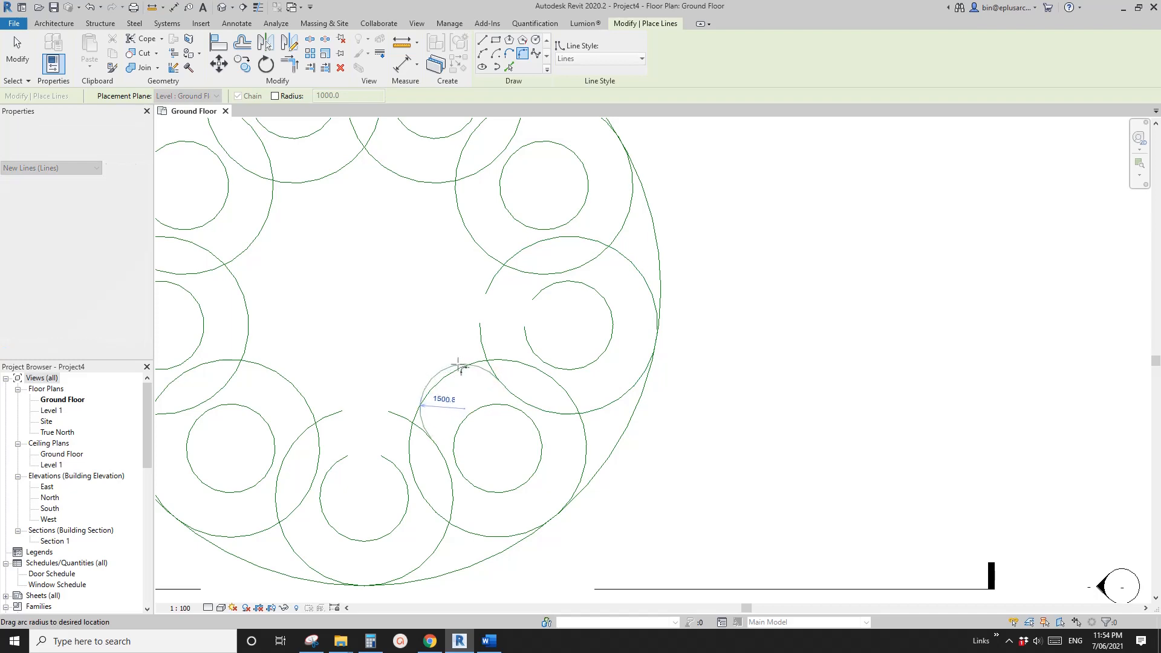
left_click(489, 640)
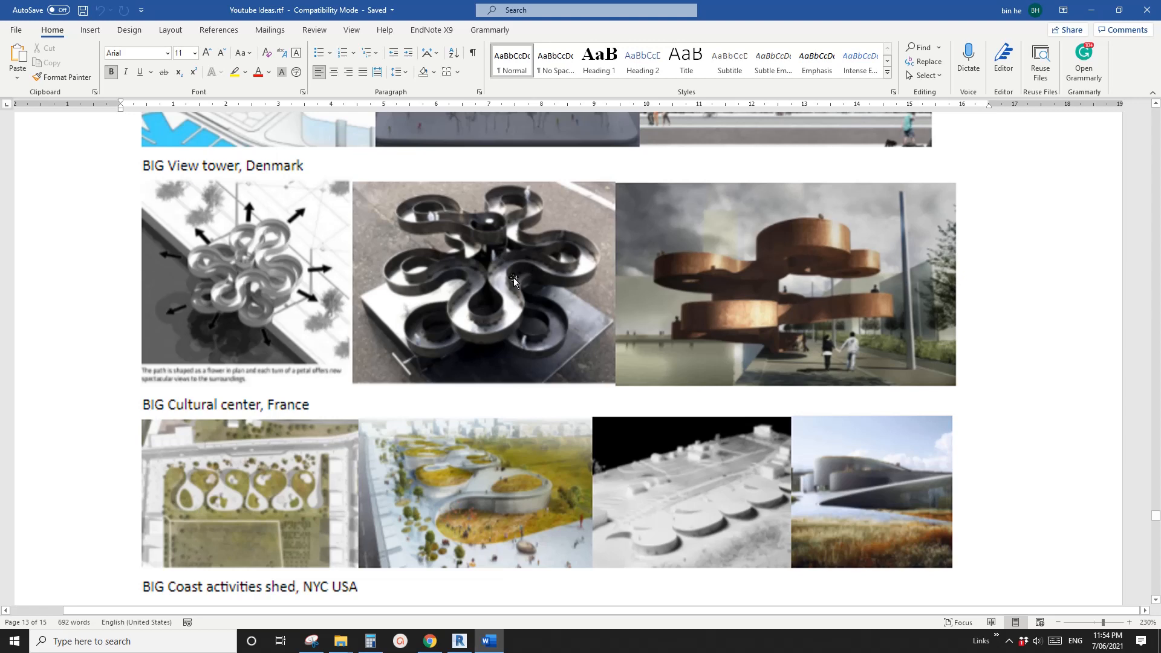
left_click(458, 643)
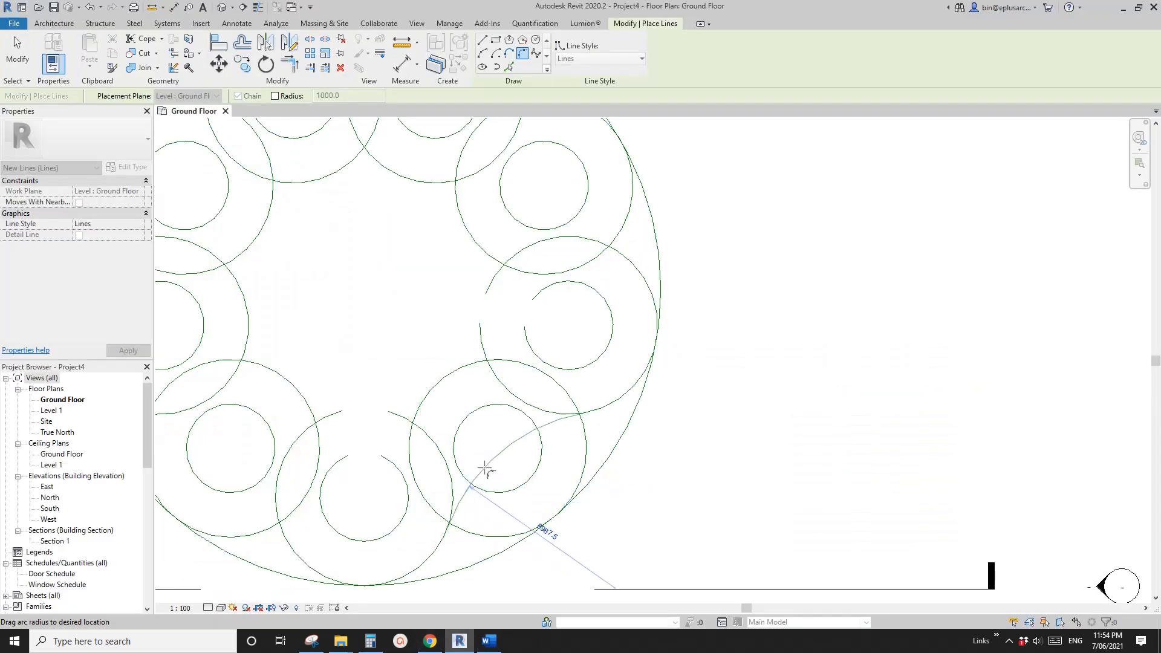
left_click(443, 388)
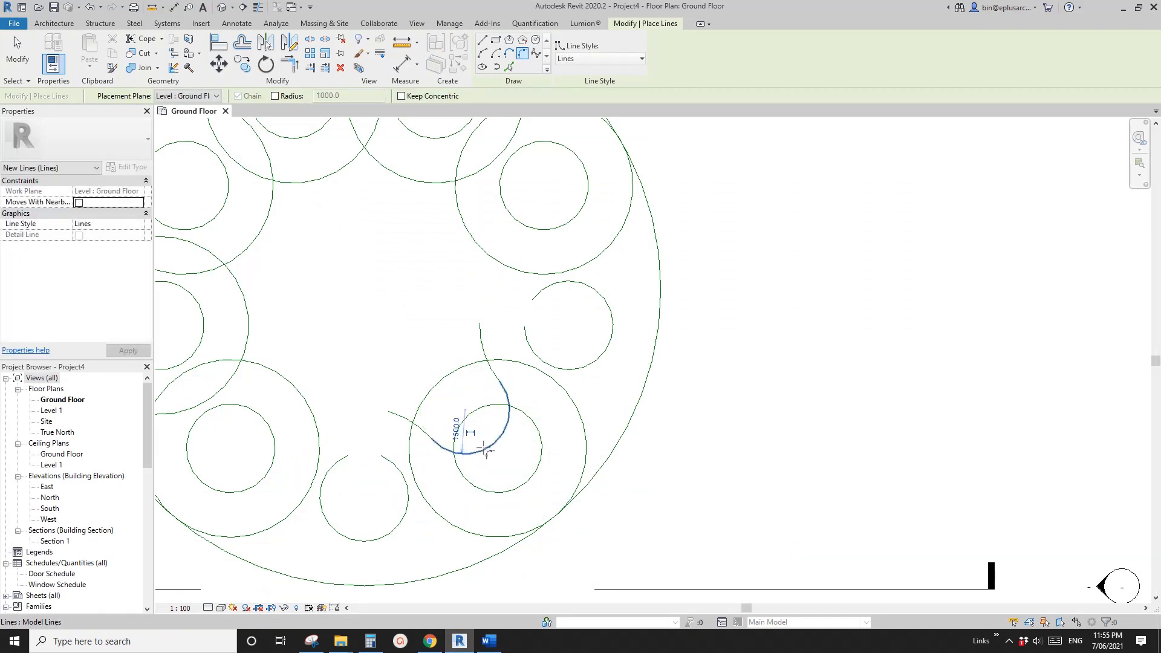
key("Escape")
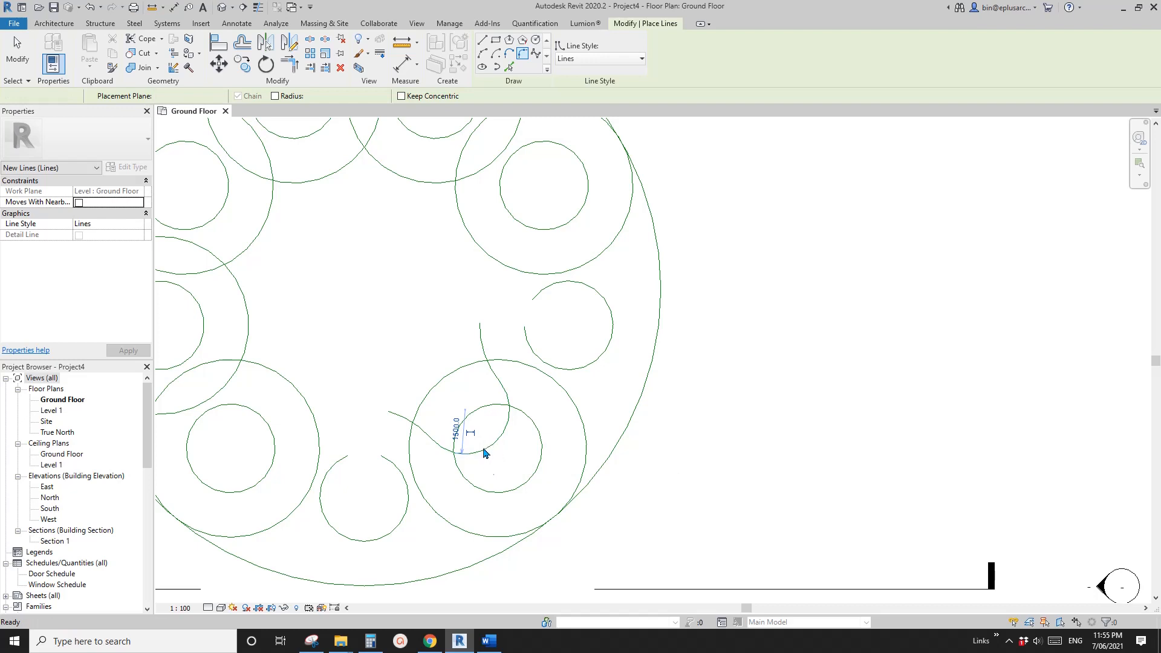
key("ctrl+z")
Step: Join the lowest and right-hand petals with fillet arcs bulging towards the centre, radius 1500 between outer circles and 3000 between inner circles
left_click(430, 436)
left_click(492, 373)
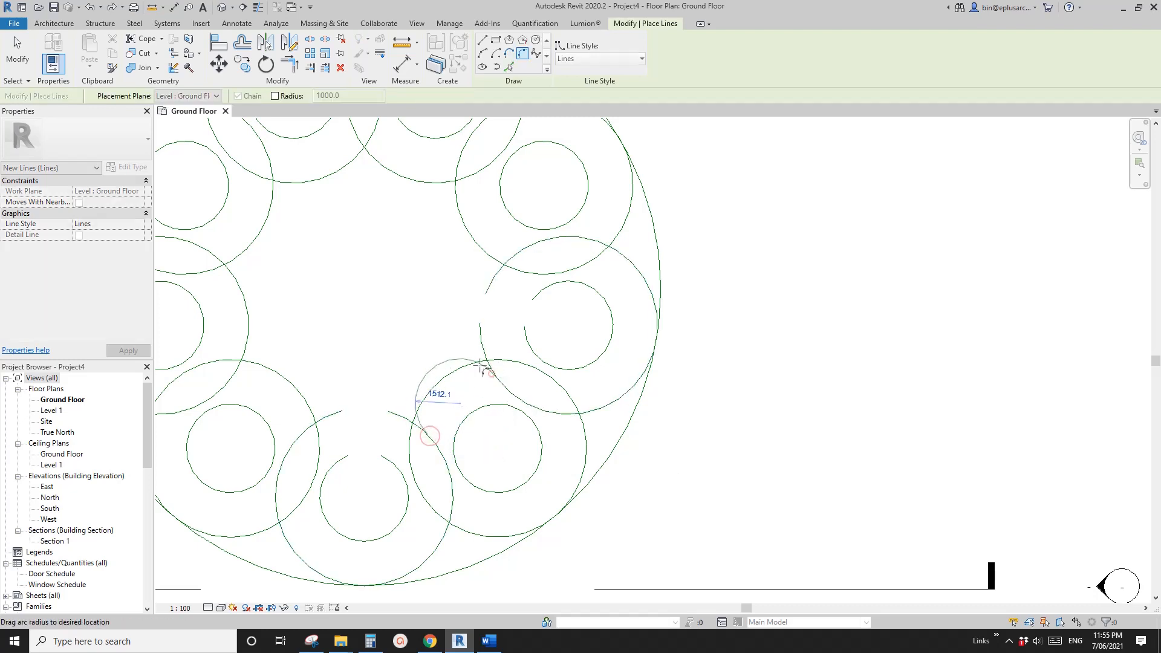
left_click(461, 363)
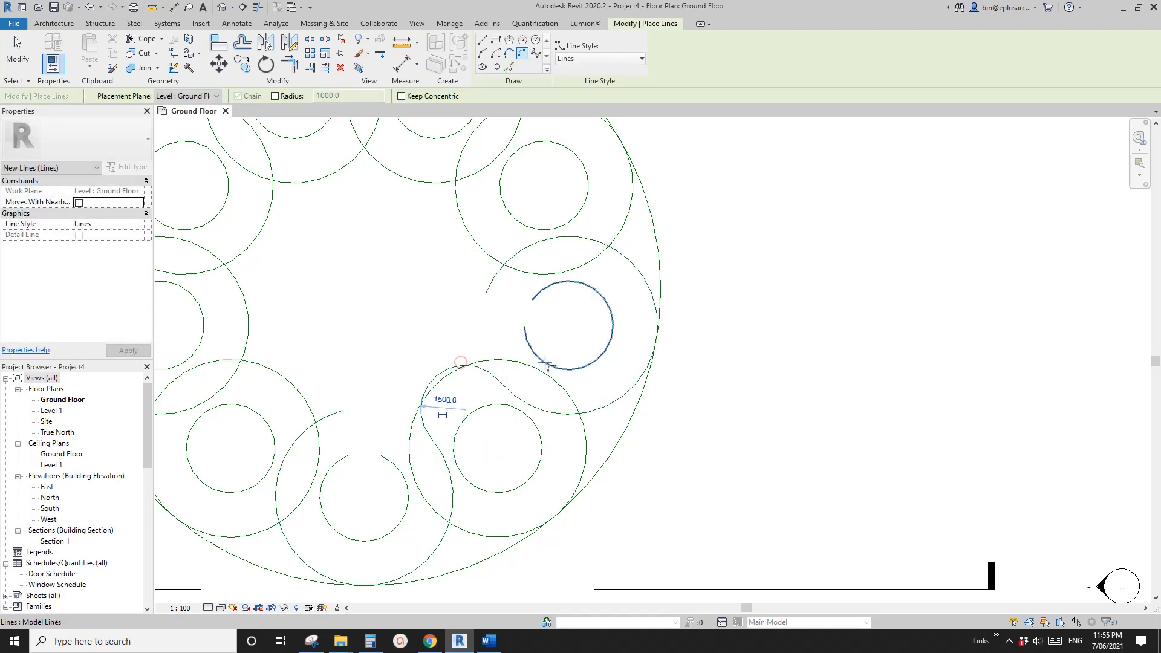
left_click(398, 467)
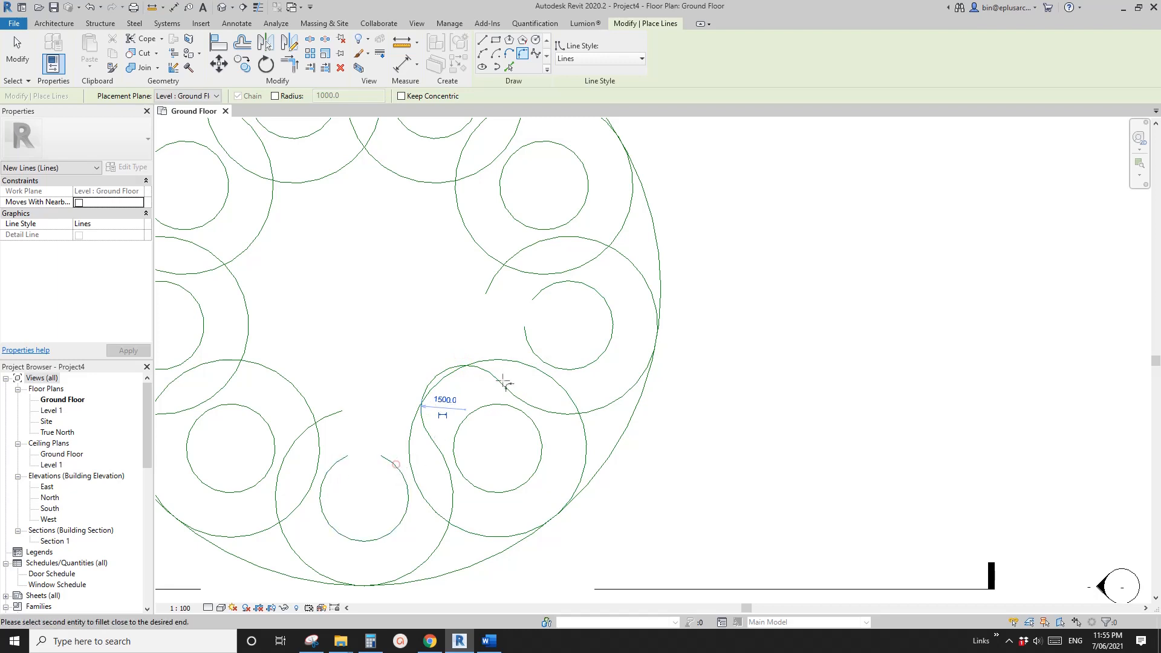
left_click(533, 348)
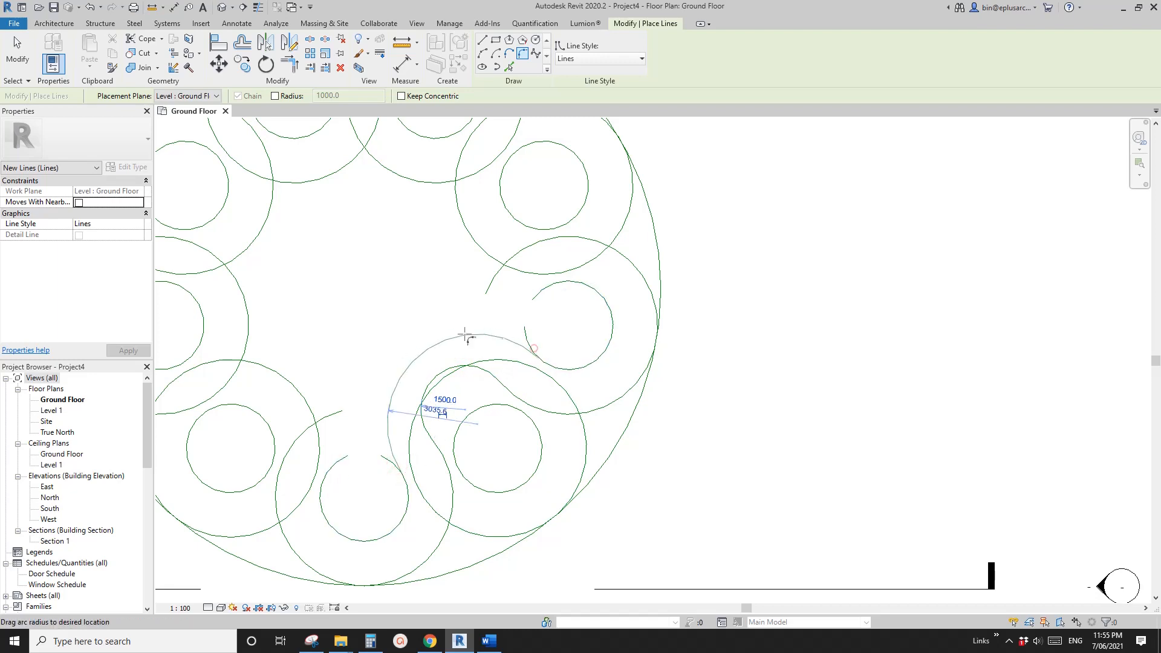
left_click(436, 318)
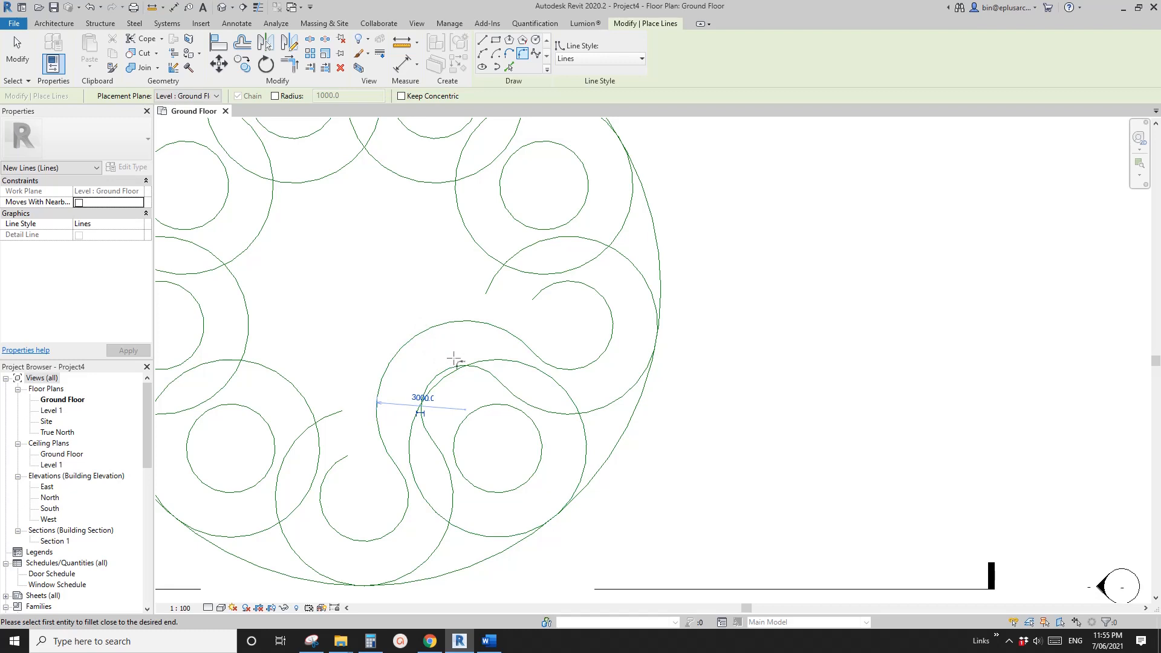
middle_click_drag(453, 358, 458, 281)
middle_click_drag(453, 393, 475, 409)
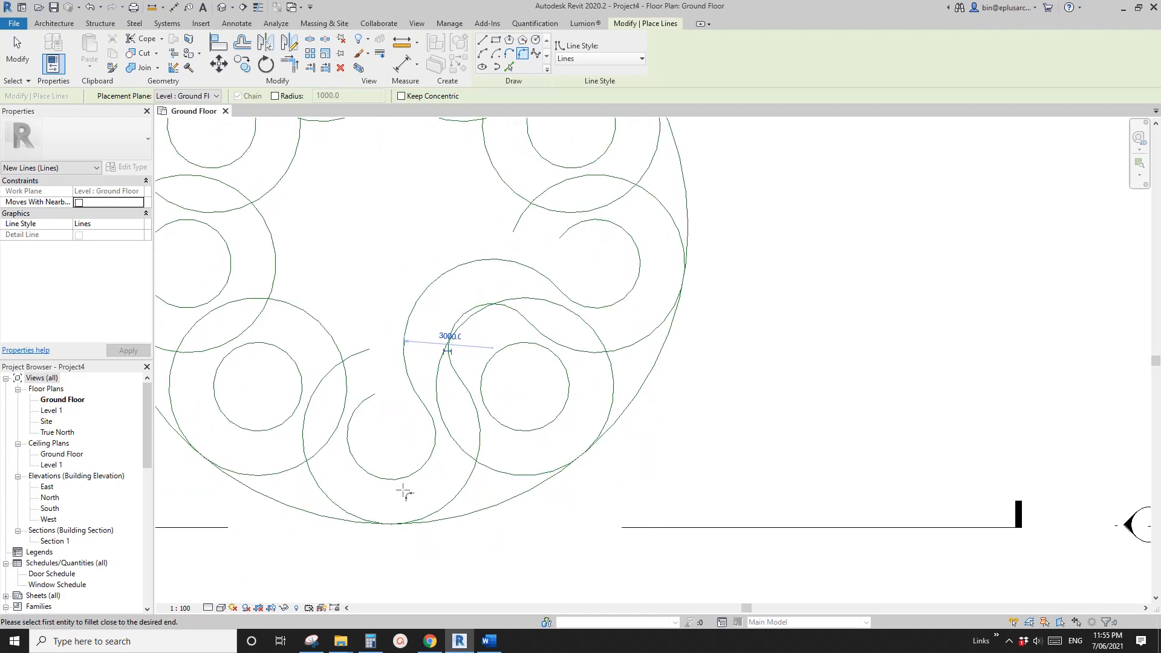
scroll(404, 493, "down", 2)
key("Escape")
key("Escape")
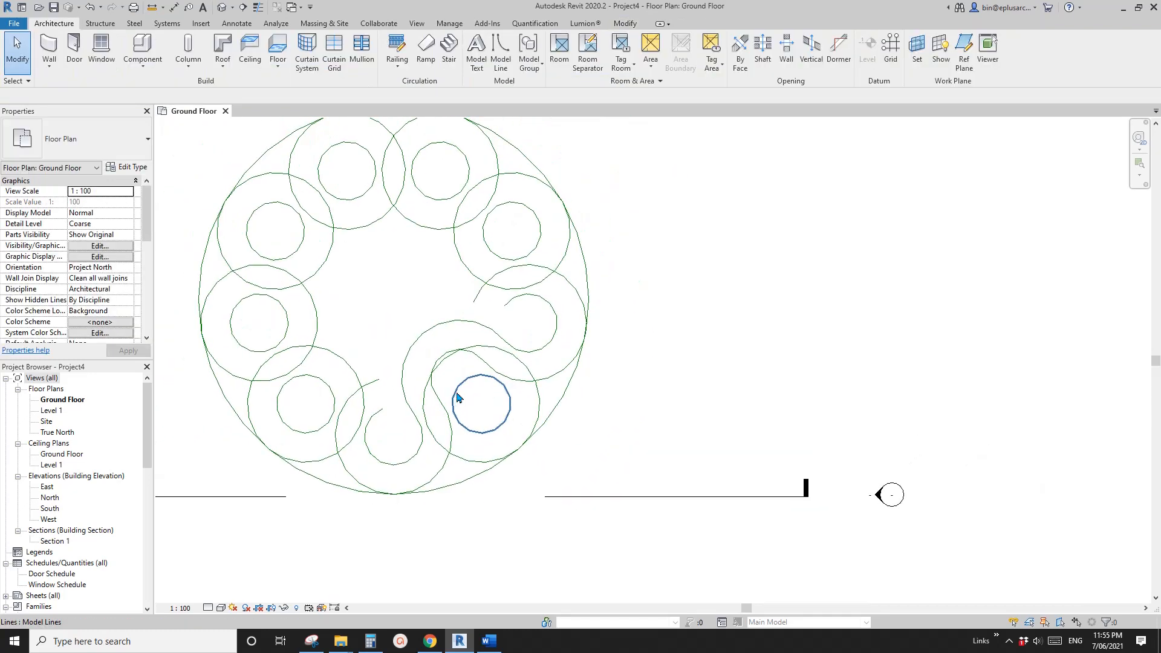
Step: Split the inner and outer circles of the three left-side petals at two points each on their inward-facing side
middle_click_drag(529, 382, 526, 385)
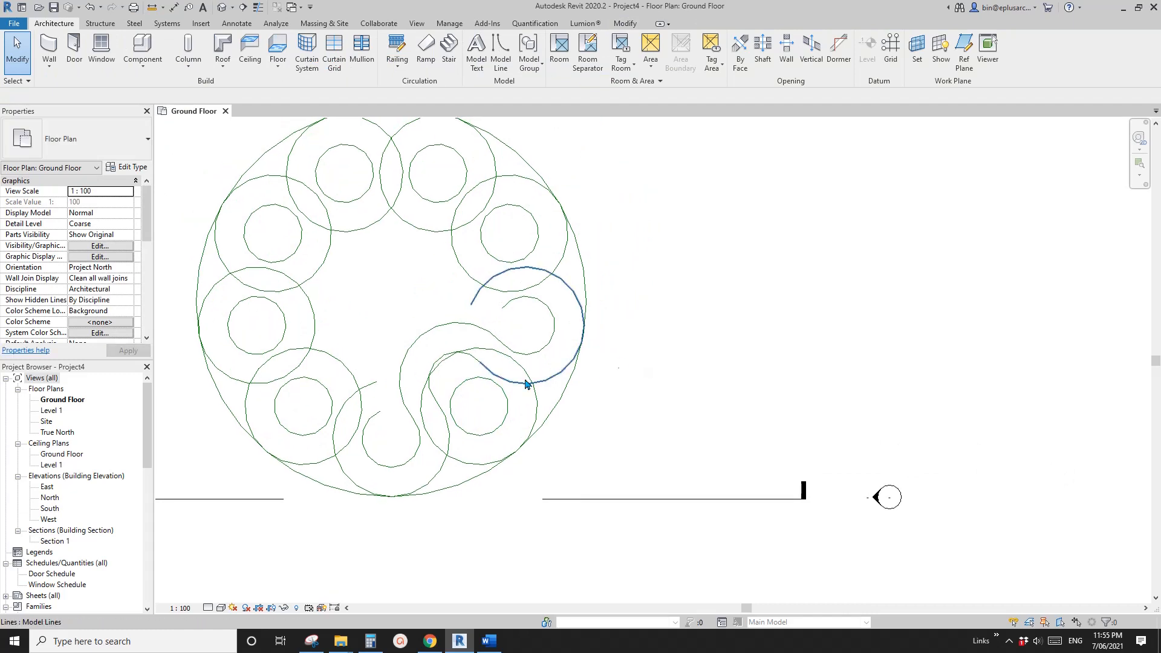
scroll(469, 407, "up", 2)
key("s")
key("l")
scroll(388, 445, "up", 1)
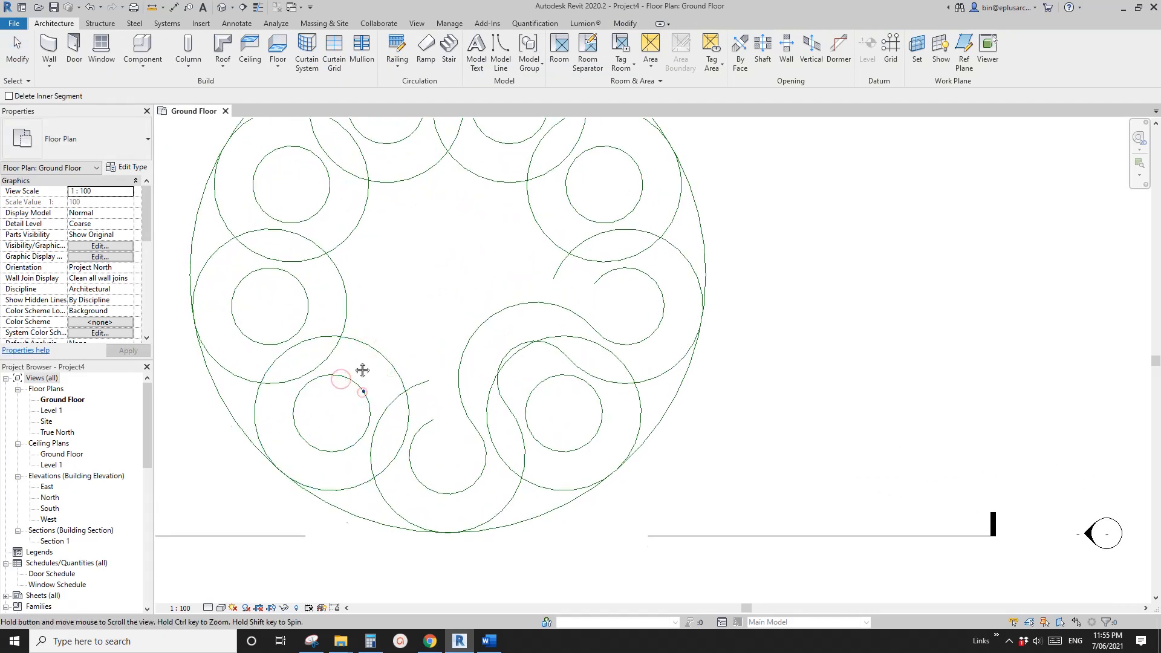
middle_click_drag(357, 305, 360, 352)
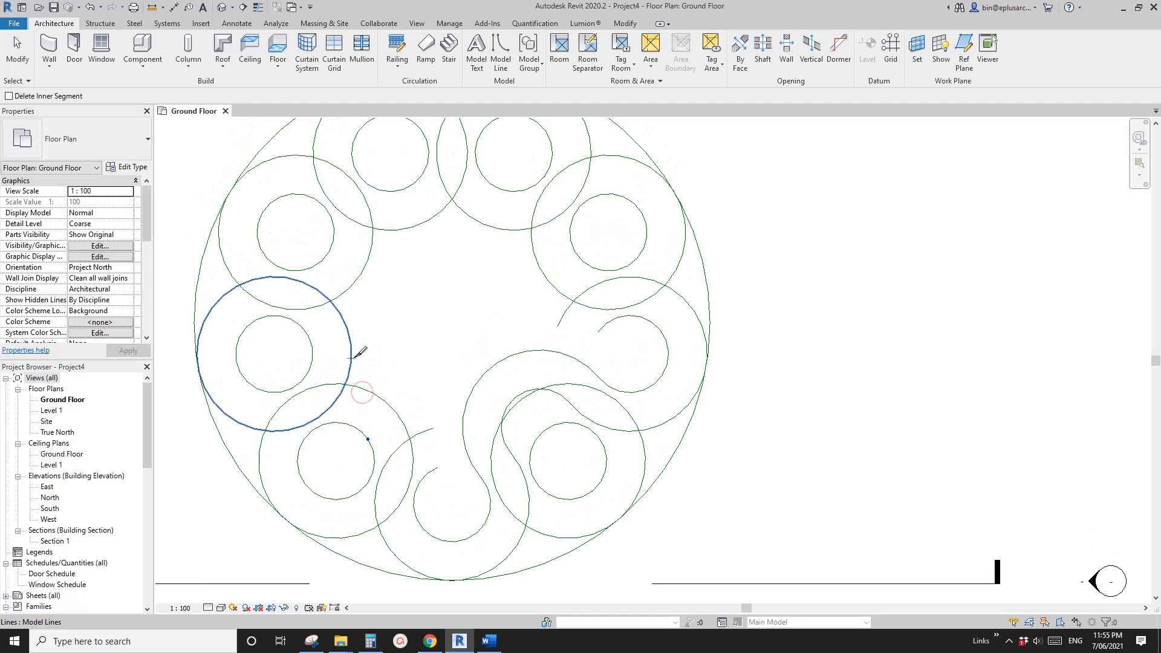
left_click(313, 358)
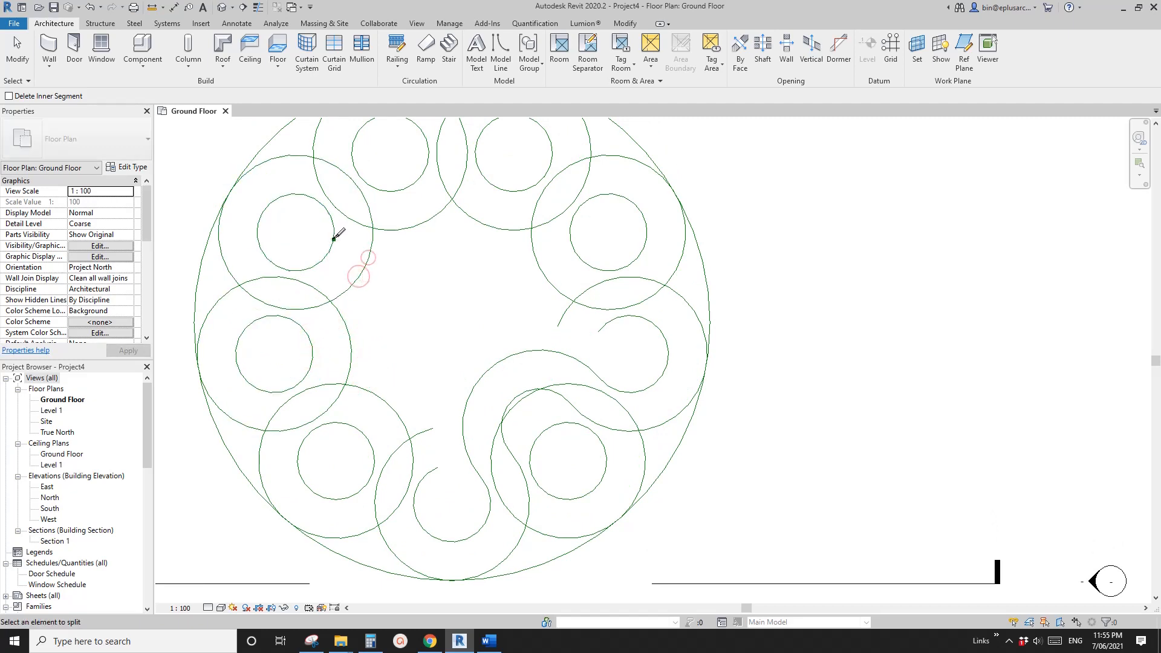
left_click(324, 257)
Step: Split the inner and outer circles of the two upper petals and the upper-right petal at two points each facing the centre
middle_click_drag(355, 259, 342, 329)
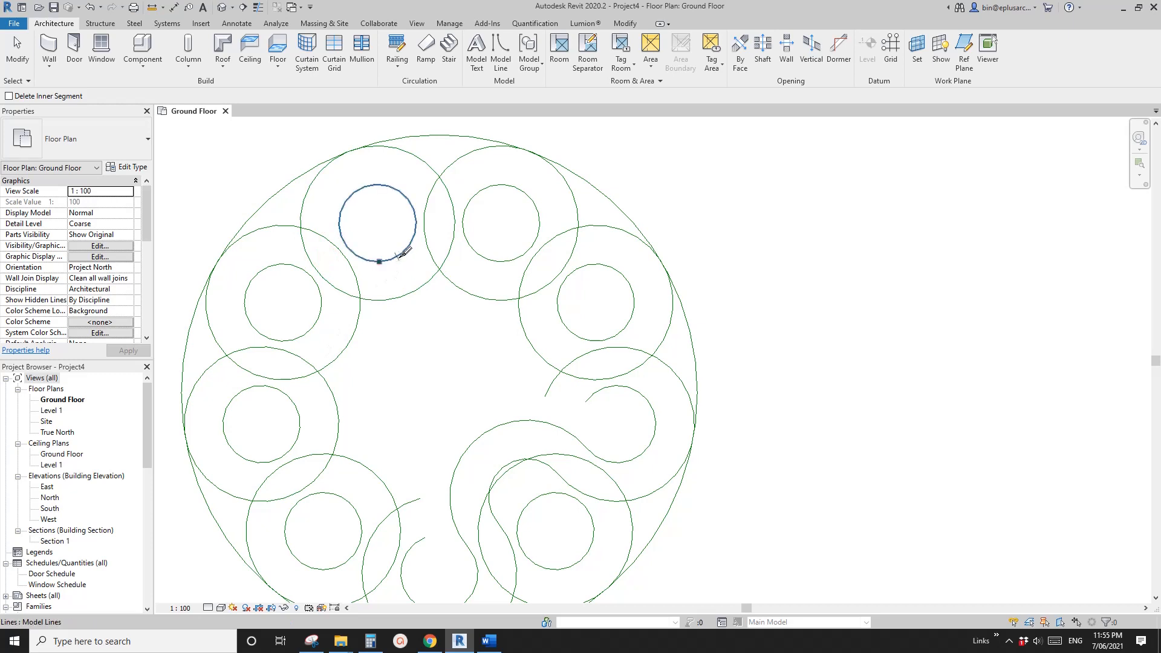
left_click(399, 256)
left_click(390, 302)
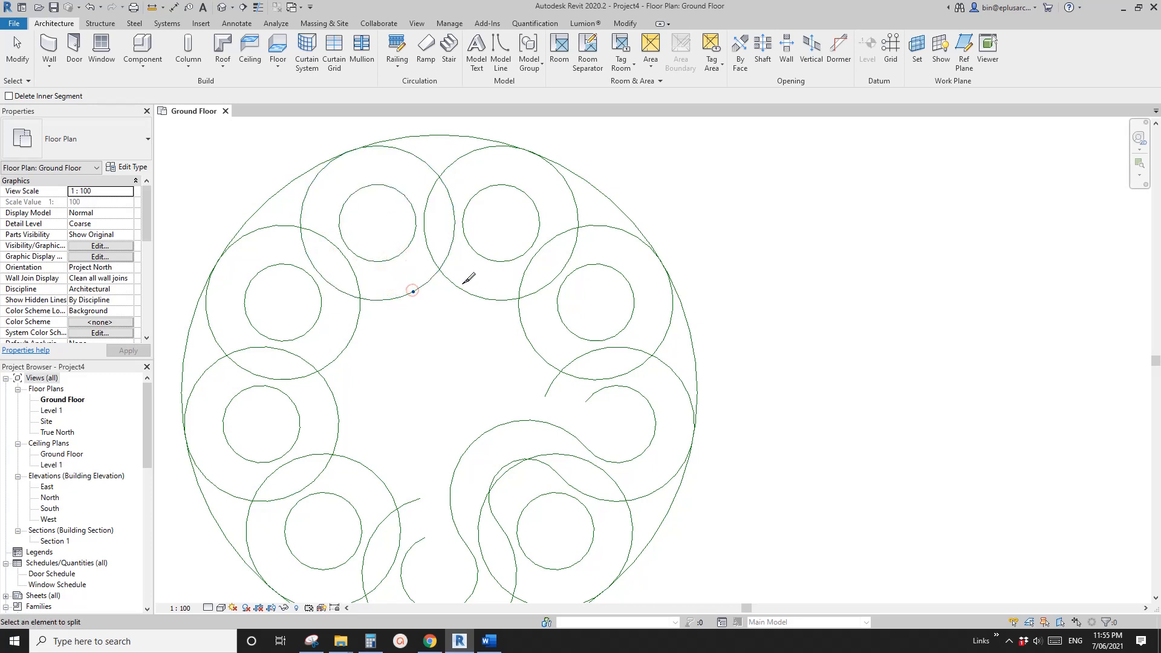
left_click(477, 253)
left_click(496, 262)
left_click(559, 313)
left_click(567, 328)
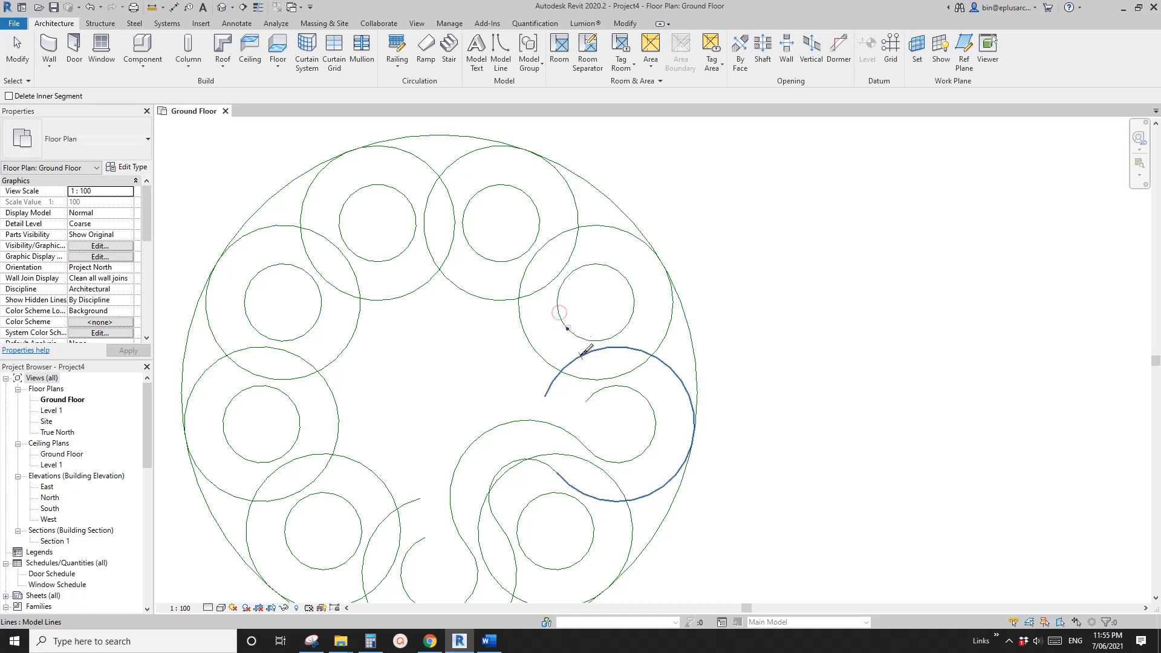
Step: Split both circles of the lower-right petal at two points each on their inward-facing side
middle_click_drag(586, 351, 537, 286)
scroll(482, 399, "up", 2)
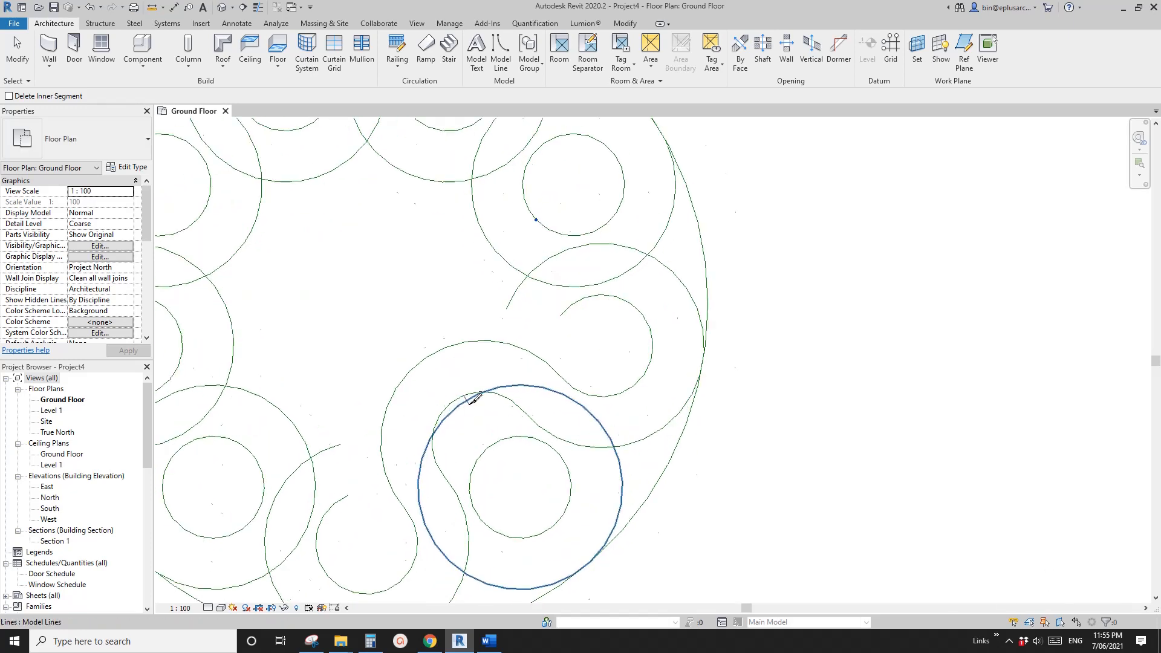
left_click(444, 420)
middle_click_drag(444, 420, 425, 359)
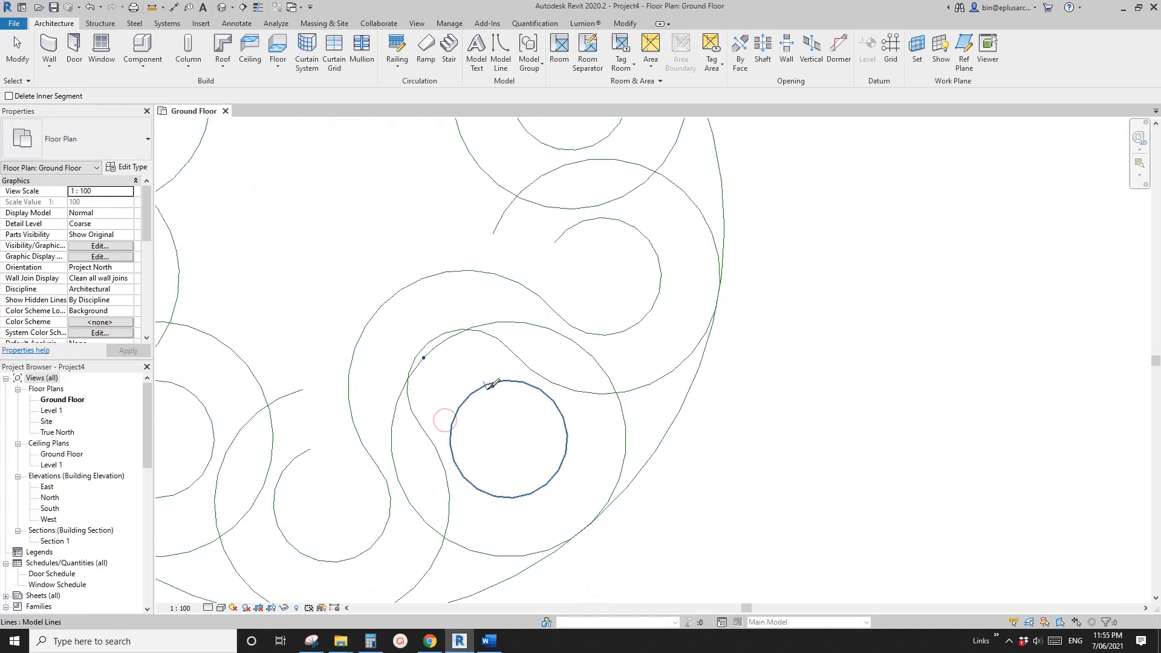
scroll(463, 404, "down", 3)
key("Escape")
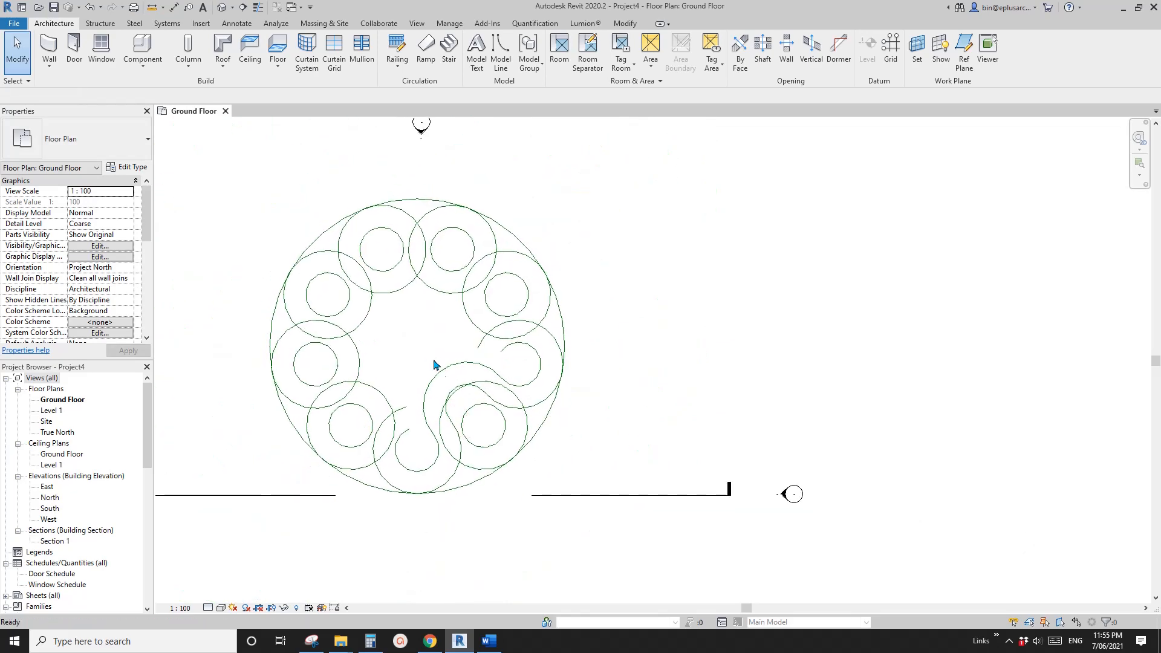
Step: Delete the split-off inward-facing segments from the lower-right, upper-right and two upper petals
left_click(478, 421)
key("Escape")
left_click_drag(489, 428, 489, 428)
key("Delete")
scroll(497, 383, "up", 1)
left_click_drag(428, 263, 510, 355)
left_click_drag(361, 251, 469, 326)
key("Delete")
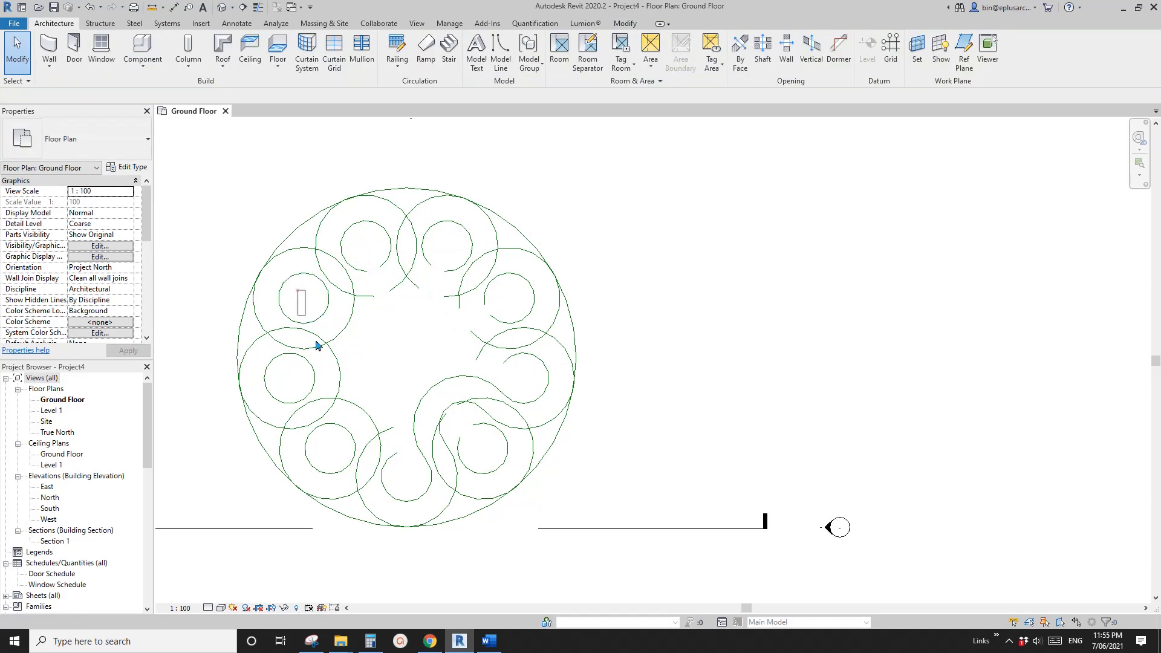
Step: Delete the split-off inward-facing segments from the three left-side petals
left_click_drag(297, 289, 381, 416)
key("Escape")
left_click_drag(300, 375, 399, 457)
key("Delete")
Step: Start a model line as a fillet arc with a fixed radius of 1500
scroll(464, 455, "up", 3)
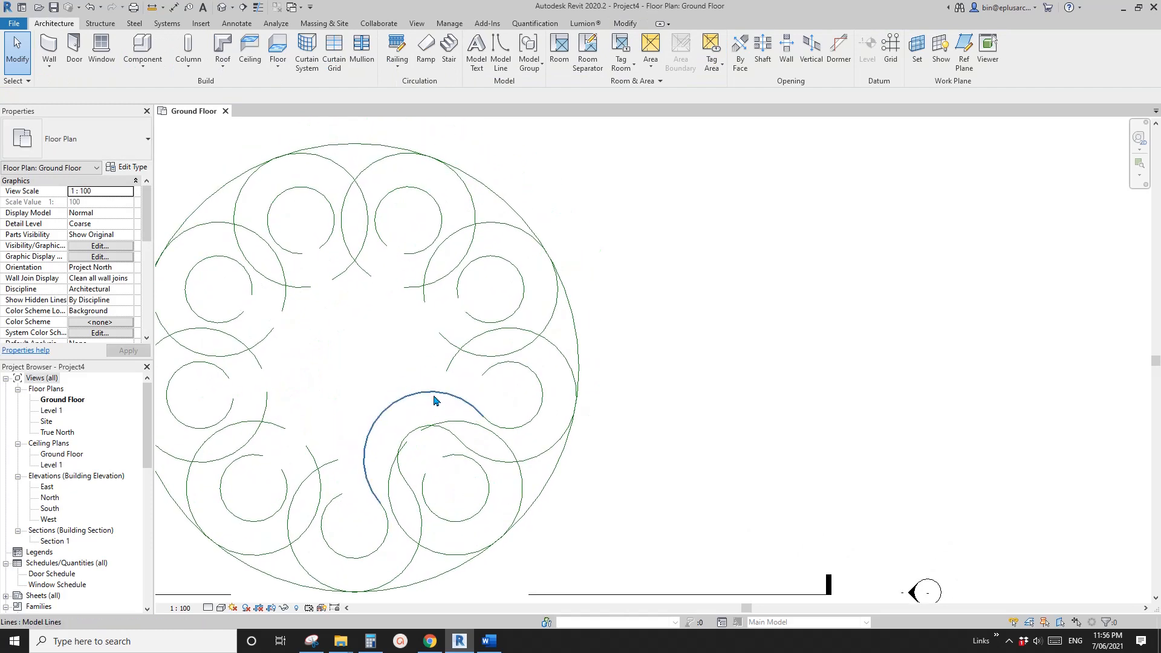
key("l")
key("i")
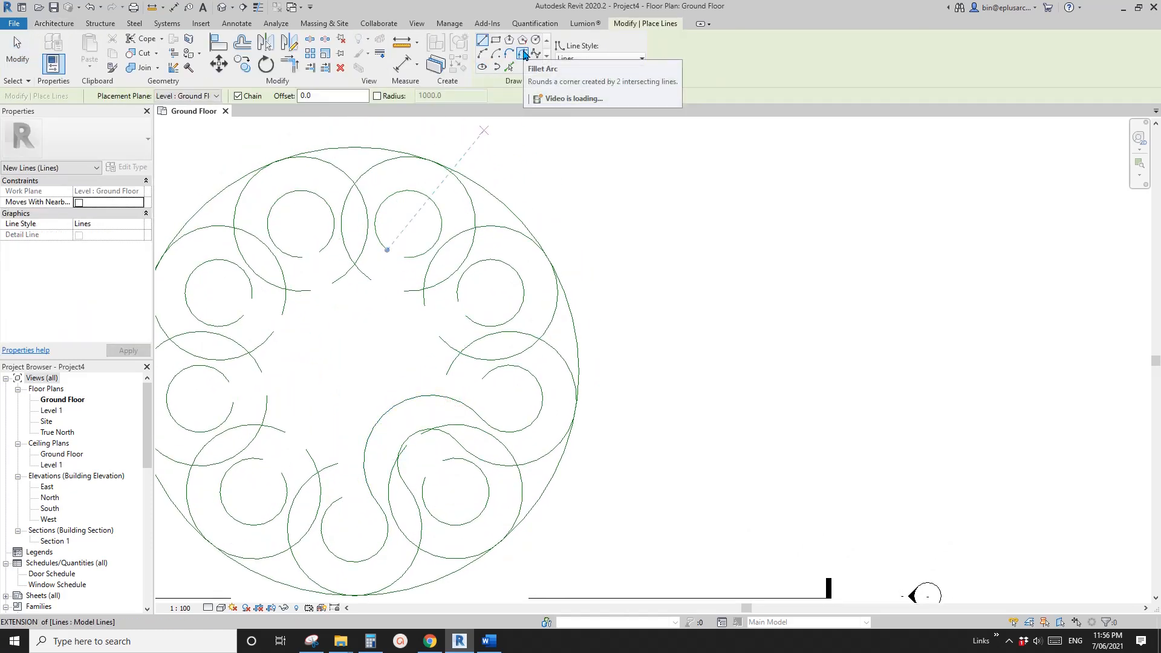
left_click(525, 54)
scroll(511, 352, "up", 2)
middle_click_drag(491, 325, 522, 329)
scroll(372, 244, "down", 2)
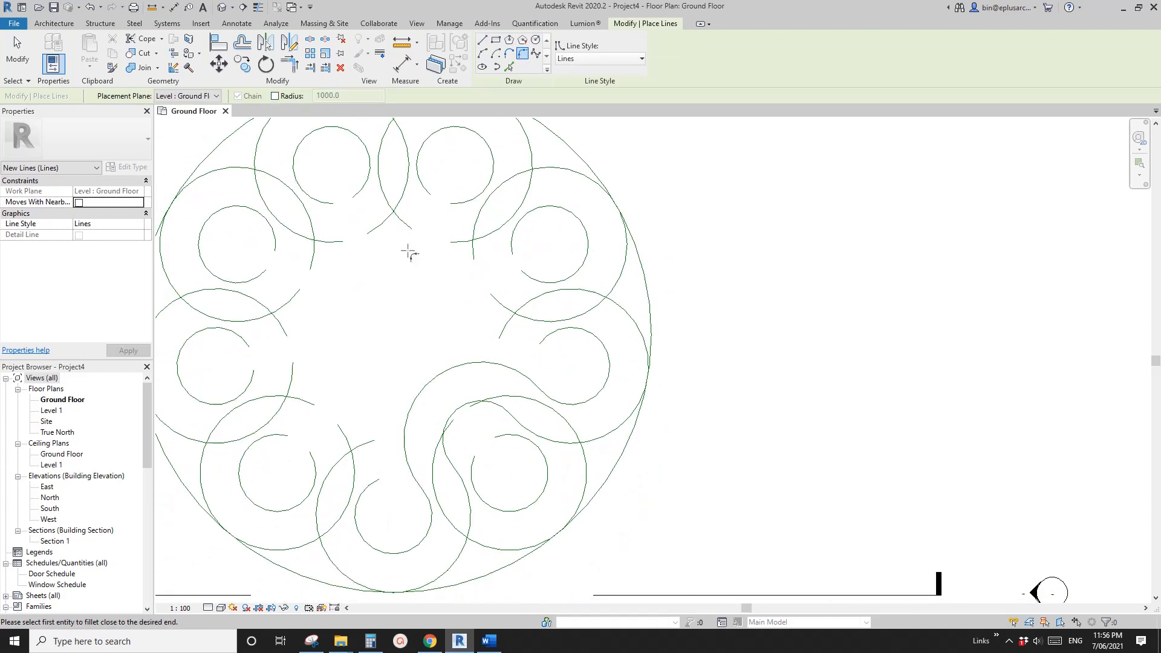
scroll(407, 251, "up", 1)
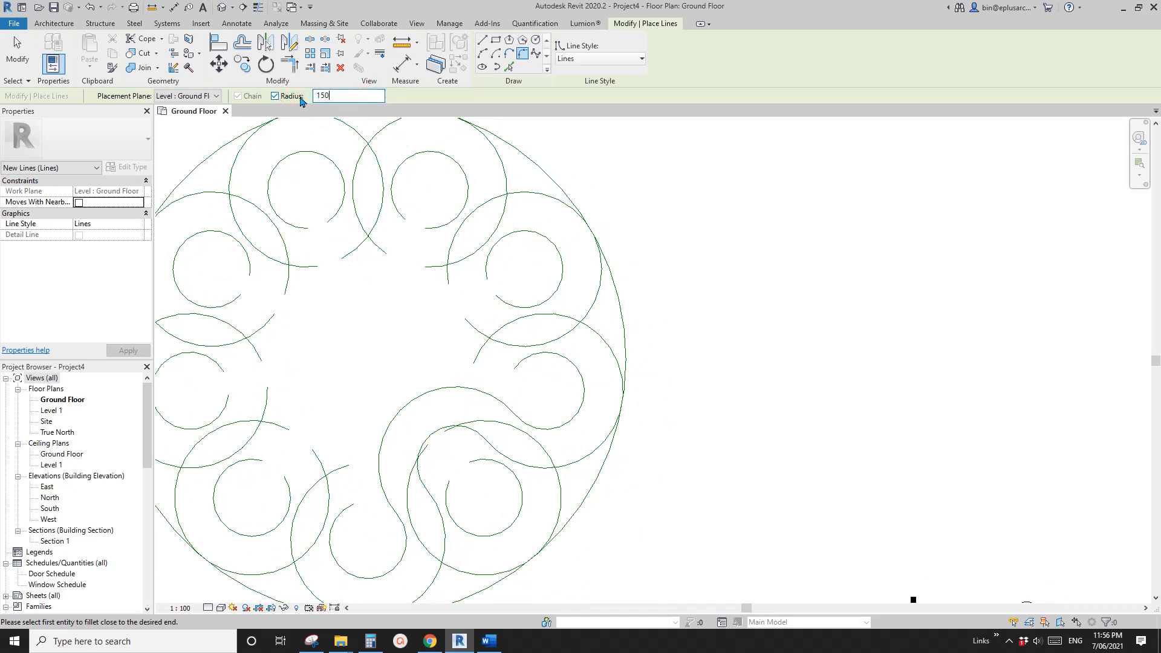
middle_click_drag(461, 311, 477, 278)
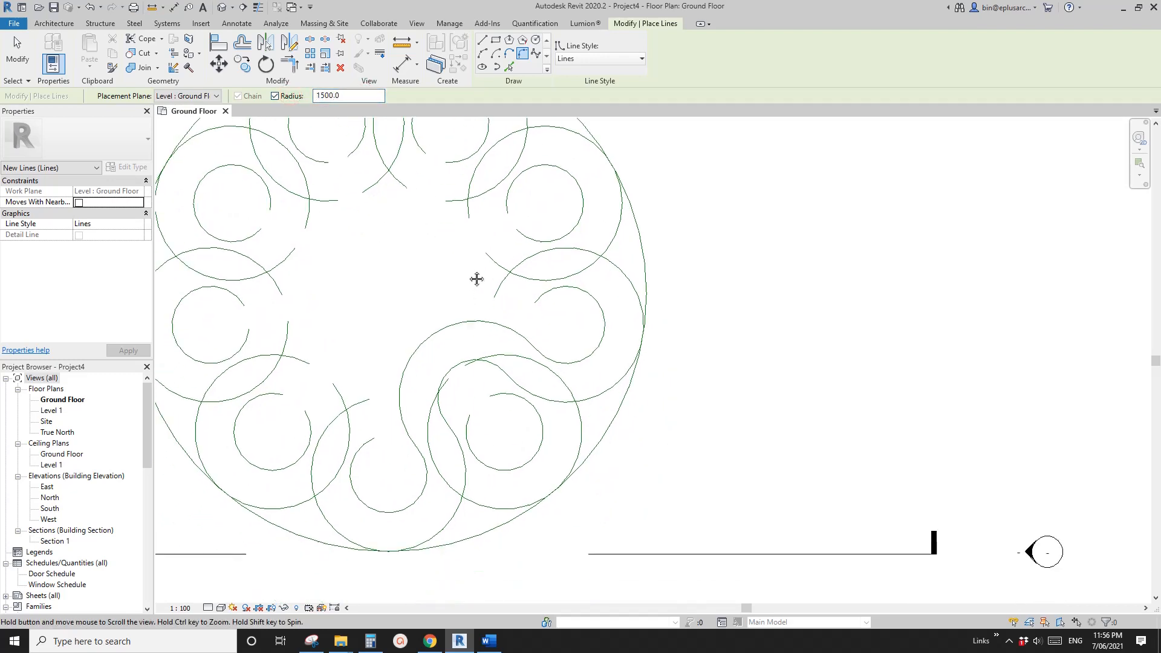
scroll(490, 367, "down", 1)
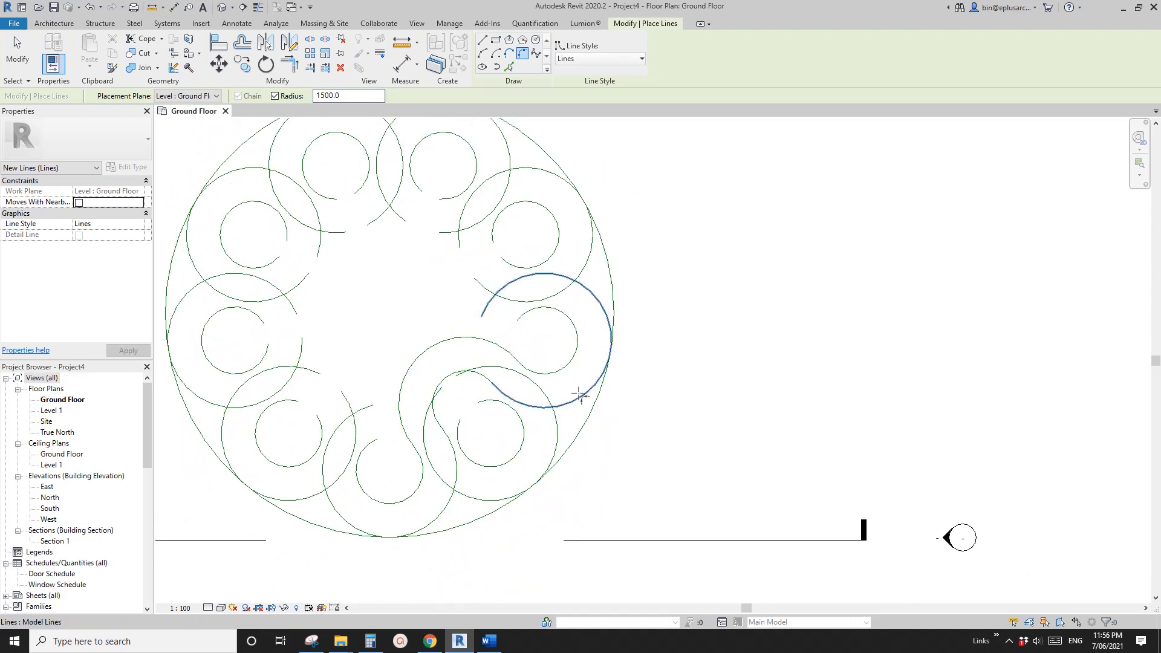
Step: Try to join the outer circles of the right and top-right petals near their inward-facing ends with a 1500 fillet arc
scroll(500, 338, "up", 3)
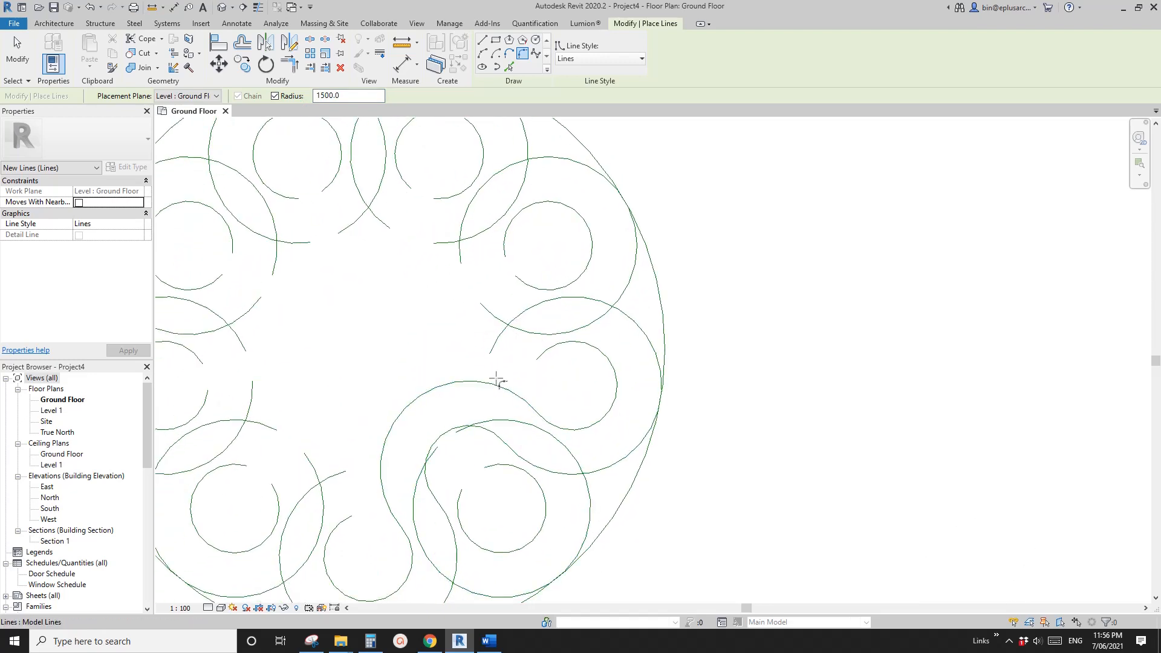
middle_click_drag(525, 307, 523, 315)
left_click(527, 316)
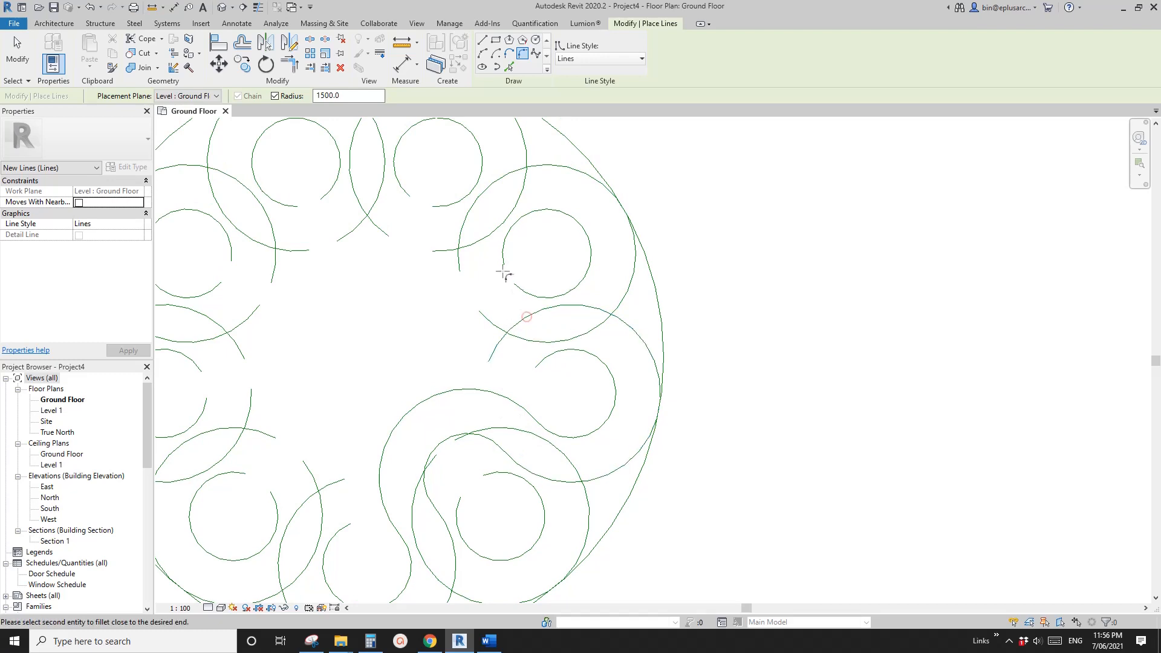
left_click(471, 246)
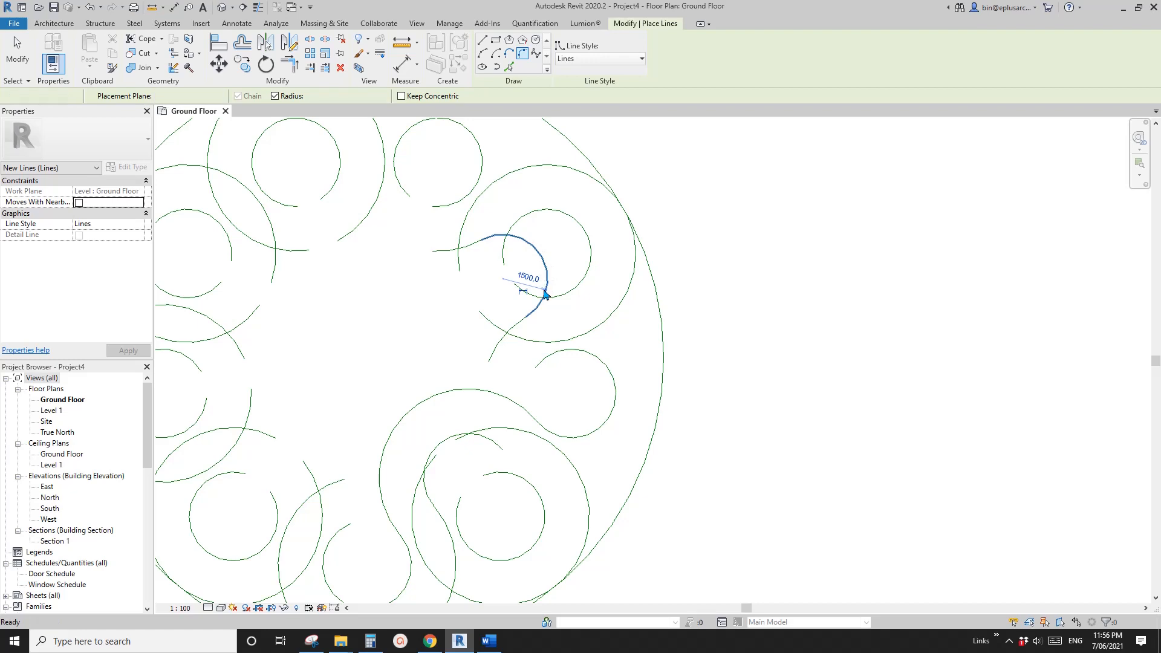
key("ctrl+z")
middle_click_drag(527, 311, 527, 324)
left_click(518, 343)
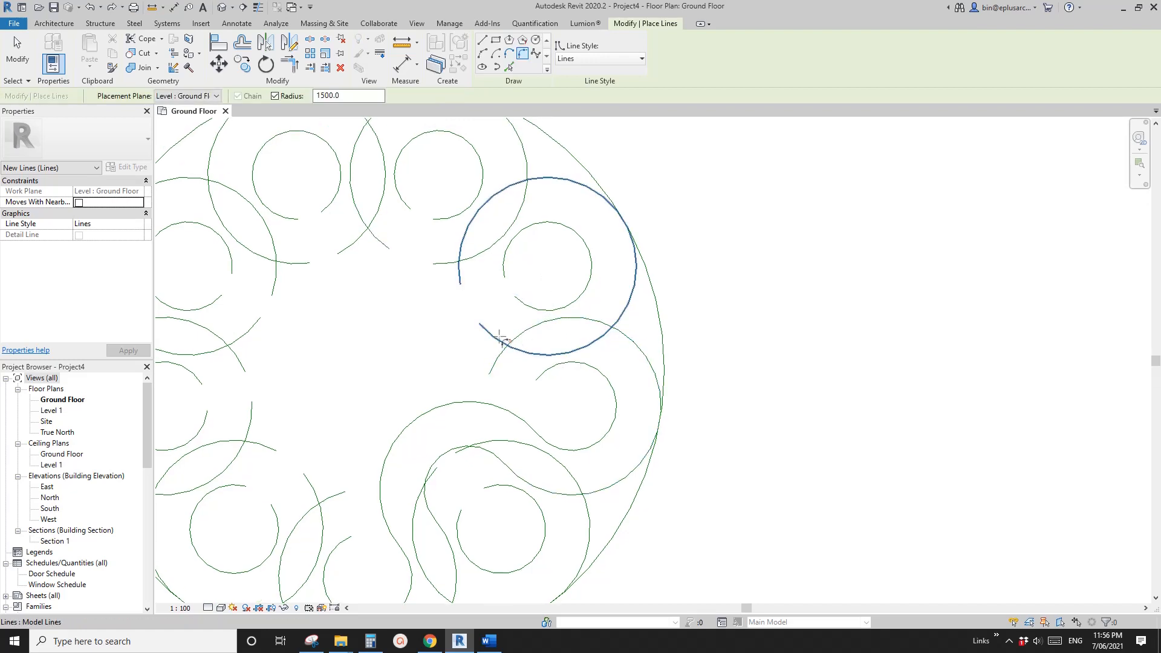
left_click(436, 264)
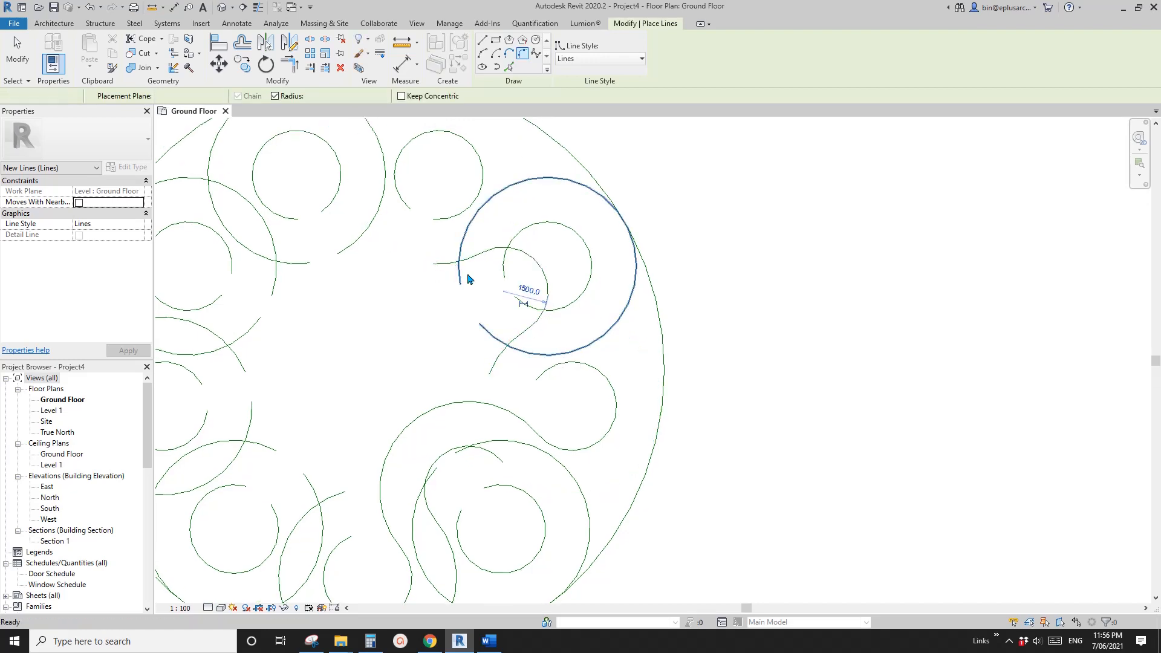
Step: Join the outer circles neighbouring the upper-right petal, and those neighbouring the top-left petal, with 1500 fillet arcs around each petal's inner side
left_click(581, 318)
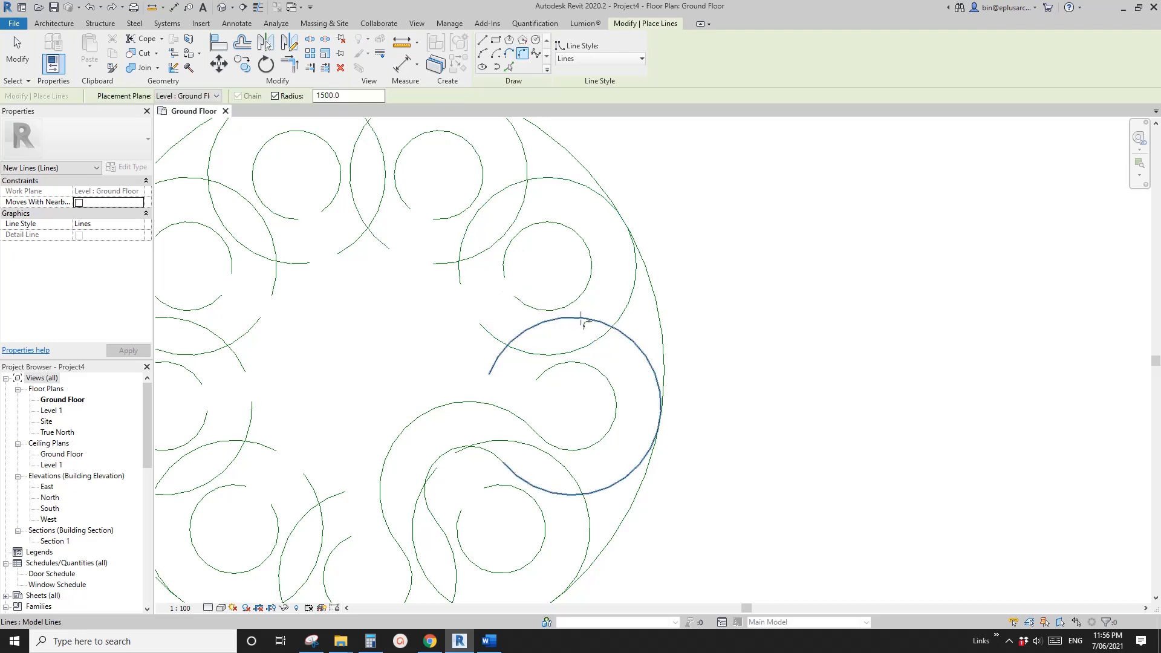
left_click(527, 206)
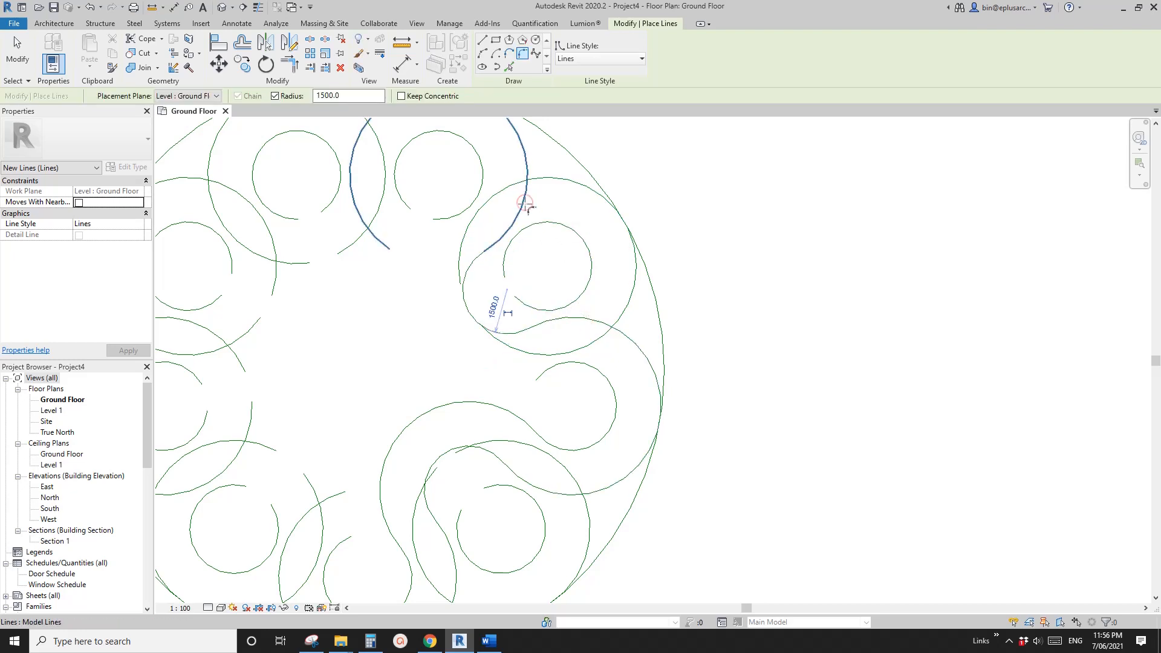
middle_click_drag(444, 260, 610, 295)
left_click(525, 177)
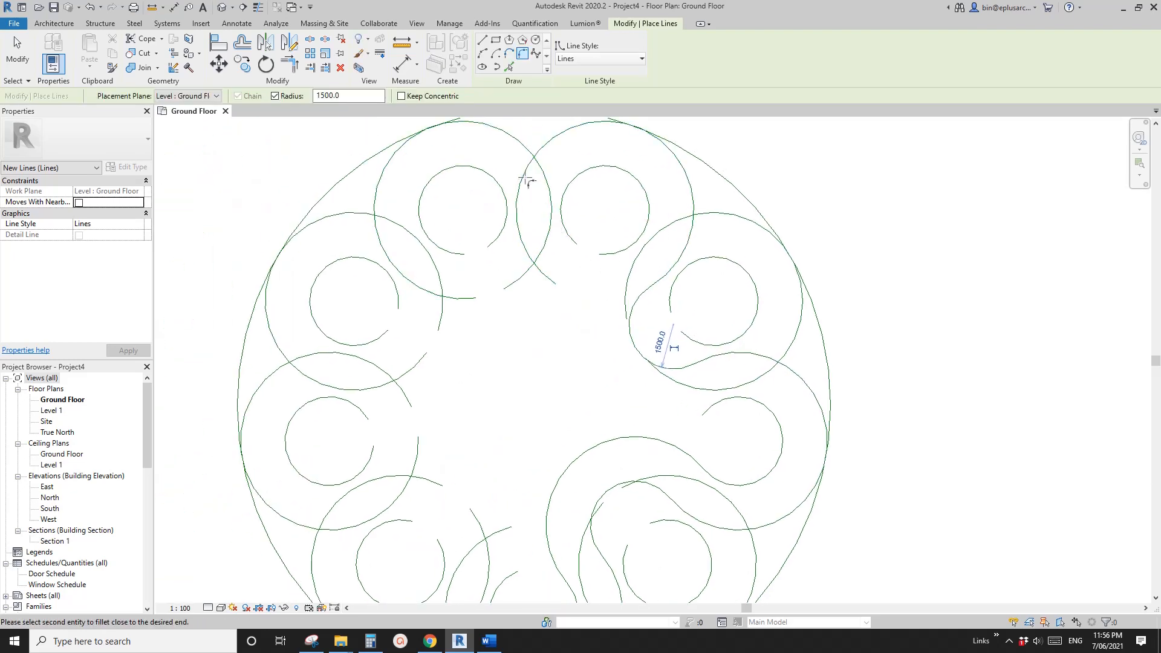
left_click(394, 219)
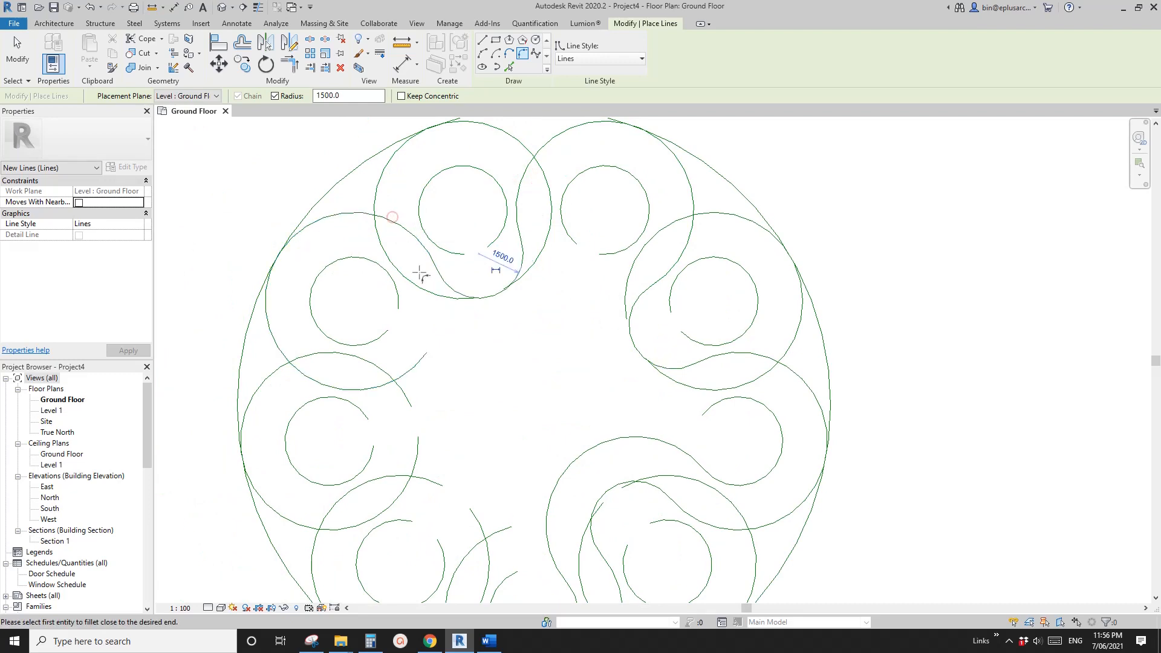
Step: Fillet the upper-left and lower-left outer circles around the left petal, and the lower-left and lower-right ones around the bottom petal, at radius 1500
middle_click_drag(447, 285, 560, 224)
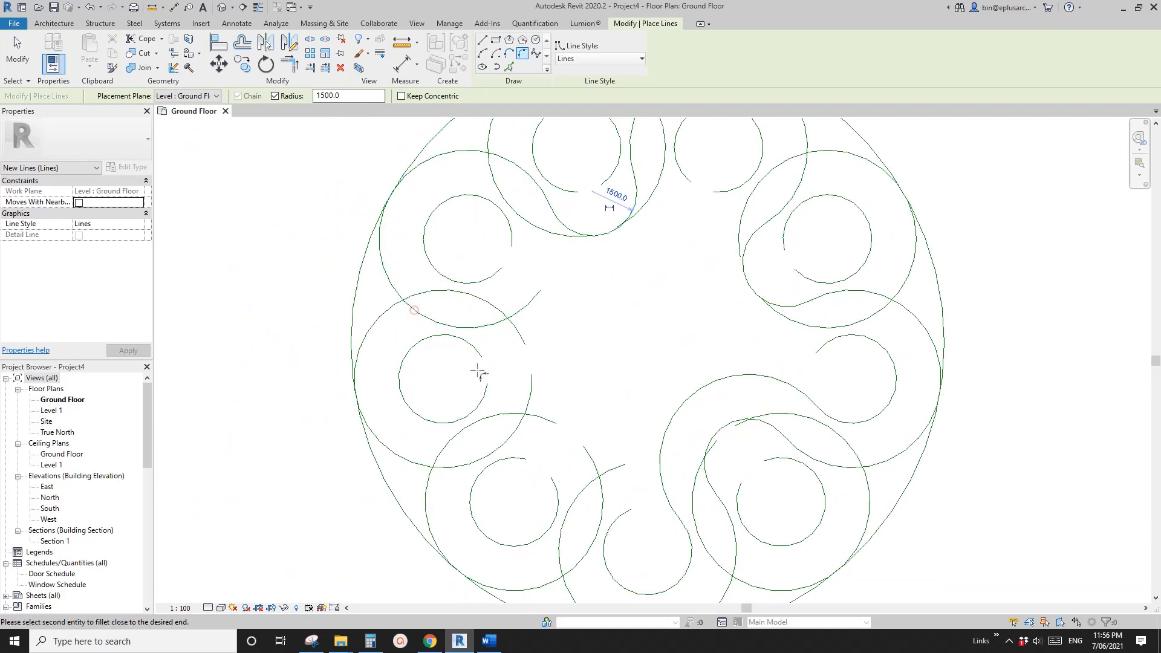
left_click(487, 423)
left_click(424, 316)
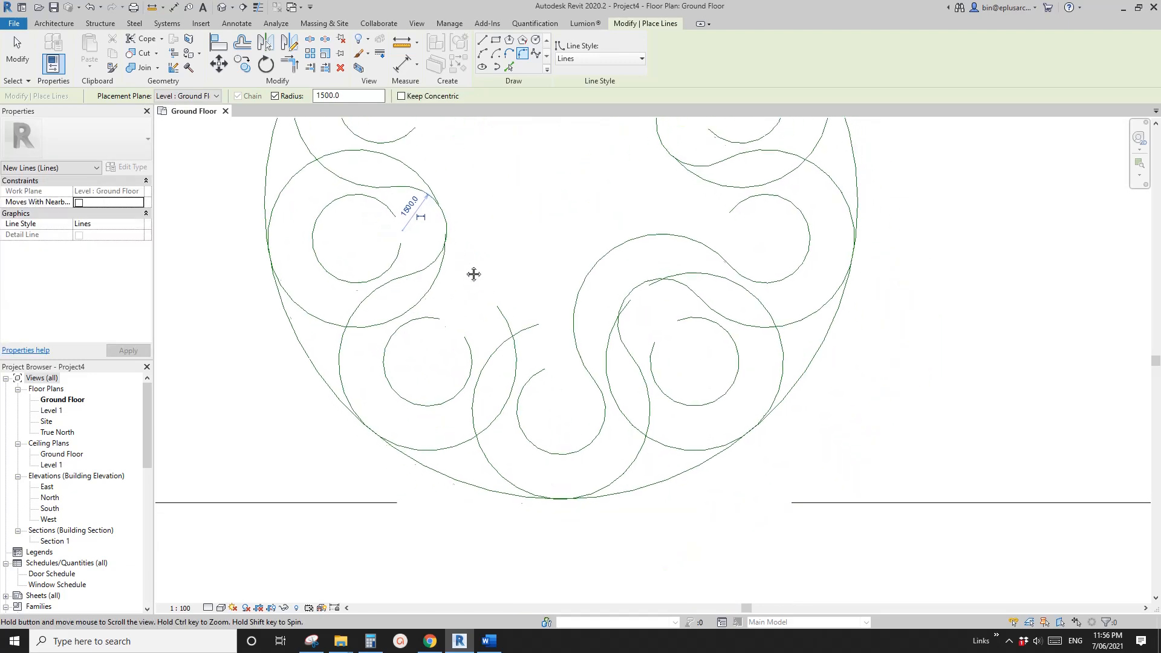
middle_click_drag(560, 412, 474, 272)
left_click(505, 410)
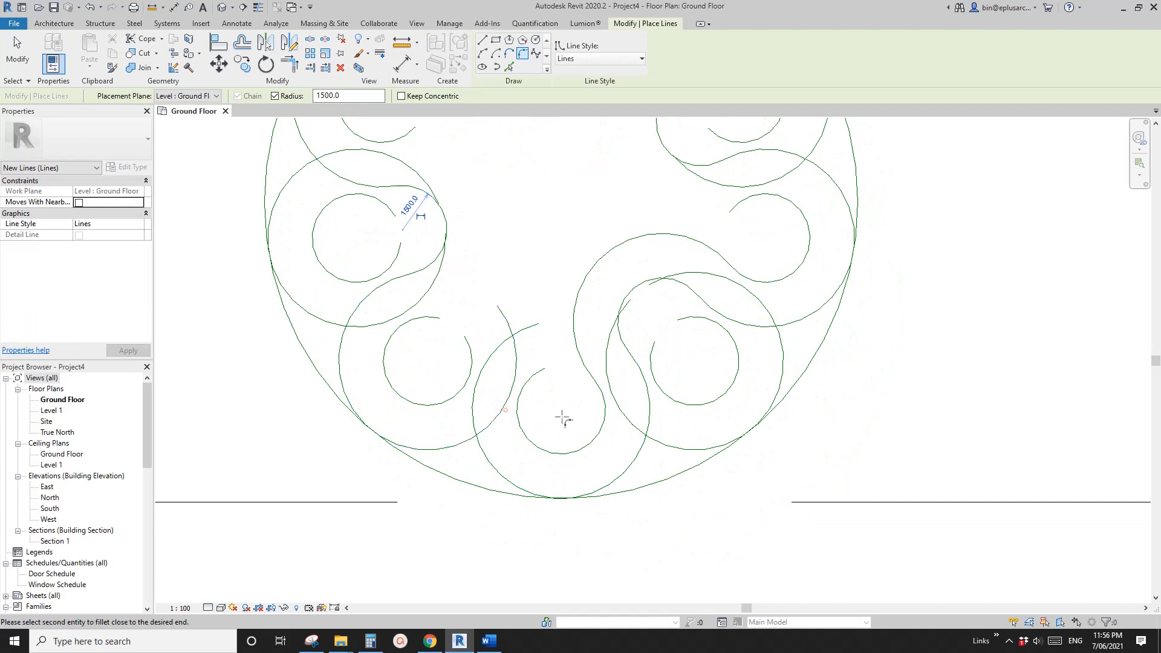
left_click(618, 400)
Step: Fillet the lower-right and upper-right outer circles around the right petal, and the upper-right and top-left ones around the top-right petal, at radius 1500
scroll(598, 411, "down", 2)
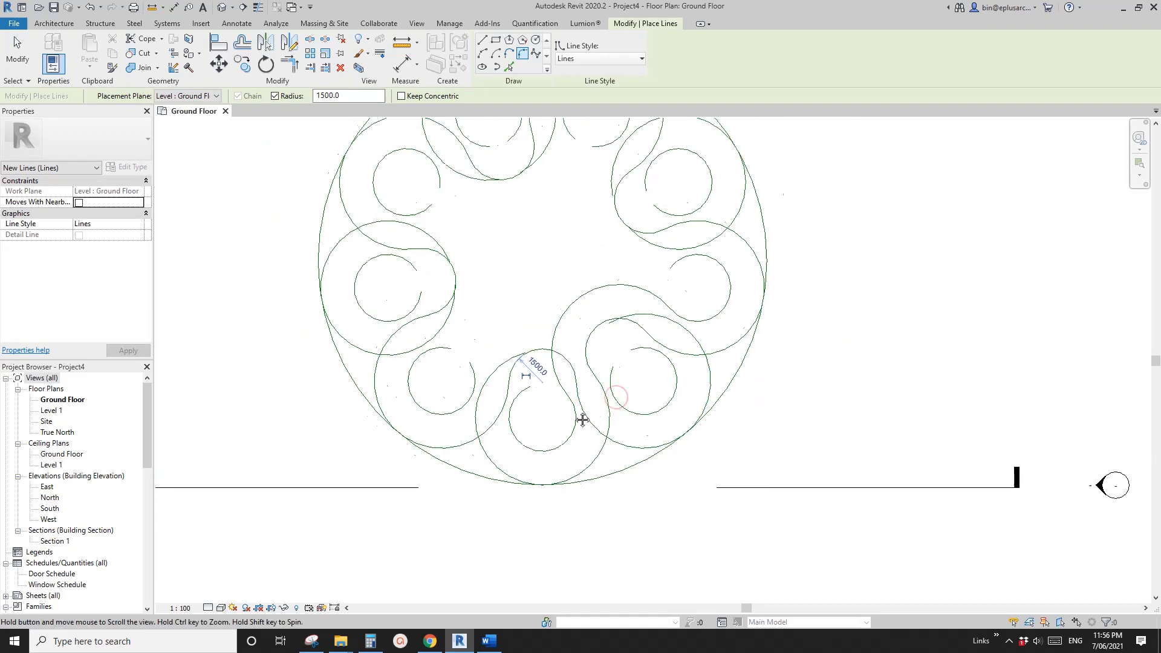
left_click(647, 328)
middle_click_drag(647, 329, 604, 388)
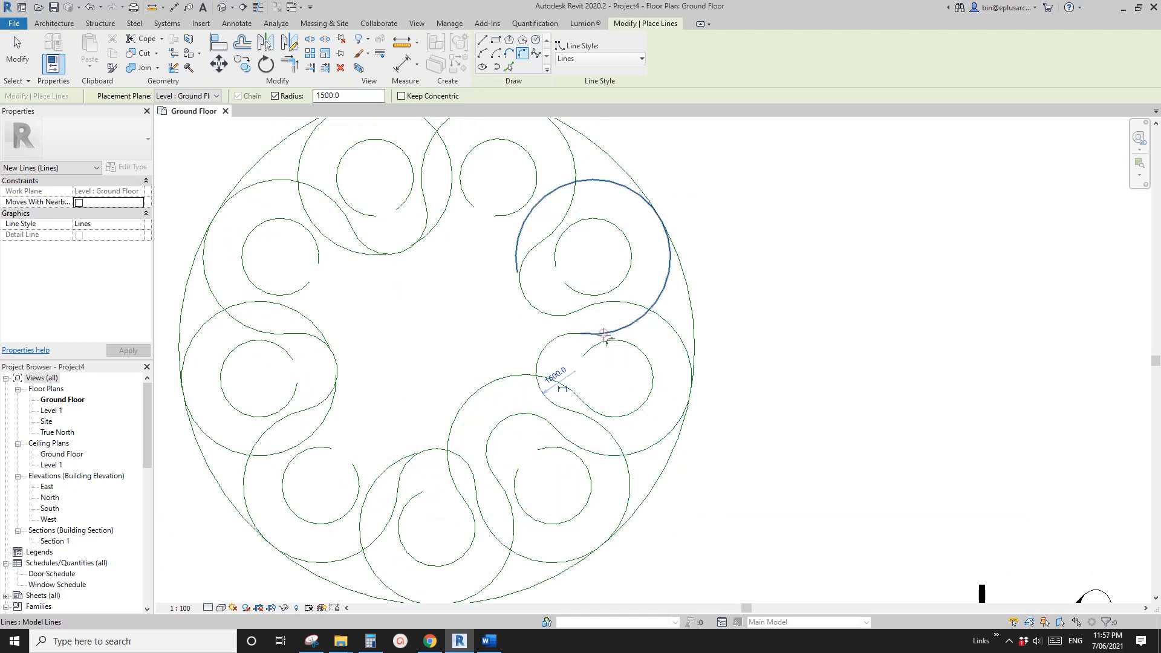
scroll(608, 335, "down", 3)
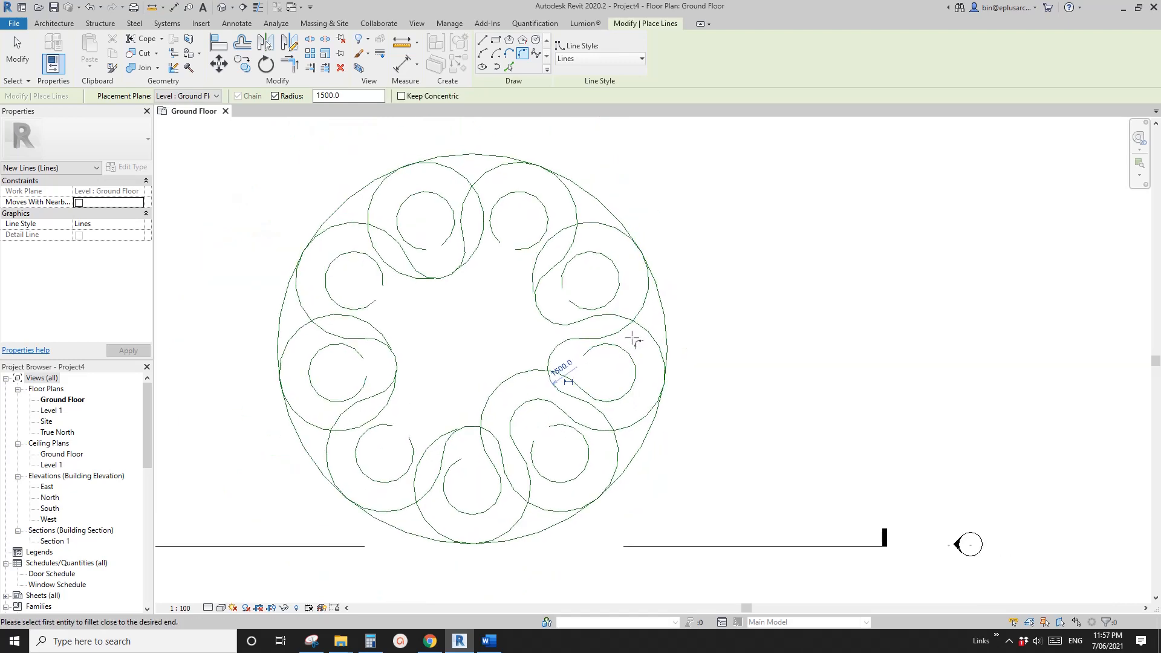
middle_click_drag(621, 348, 616, 357)
scroll(557, 264, "up", 2)
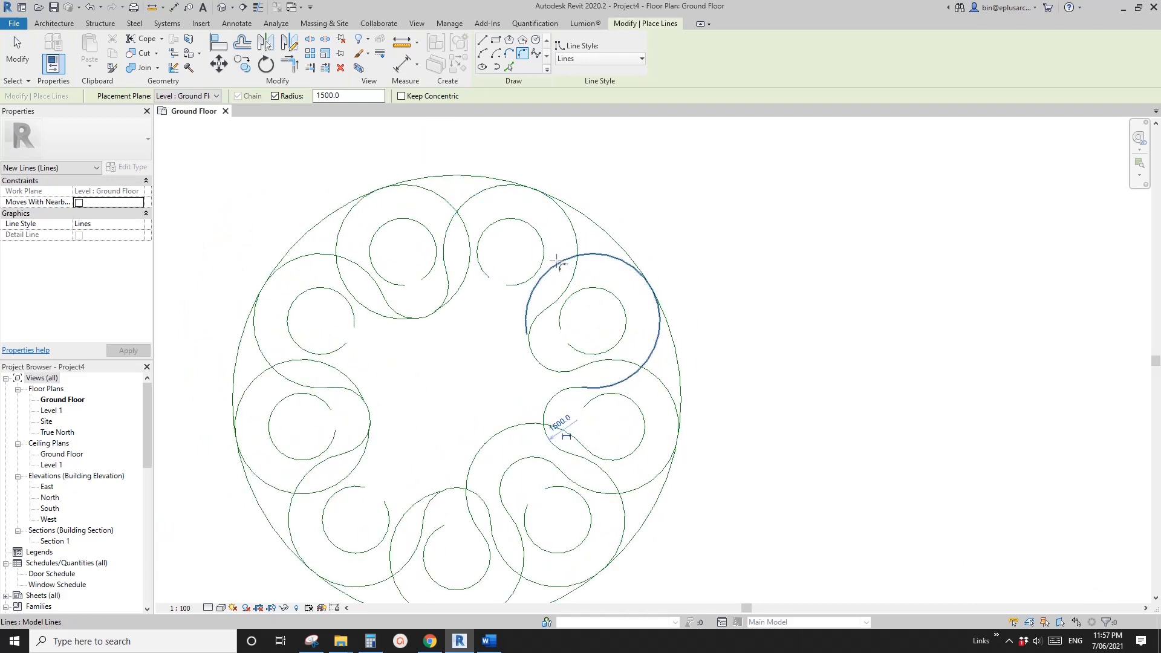
left_click(569, 259)
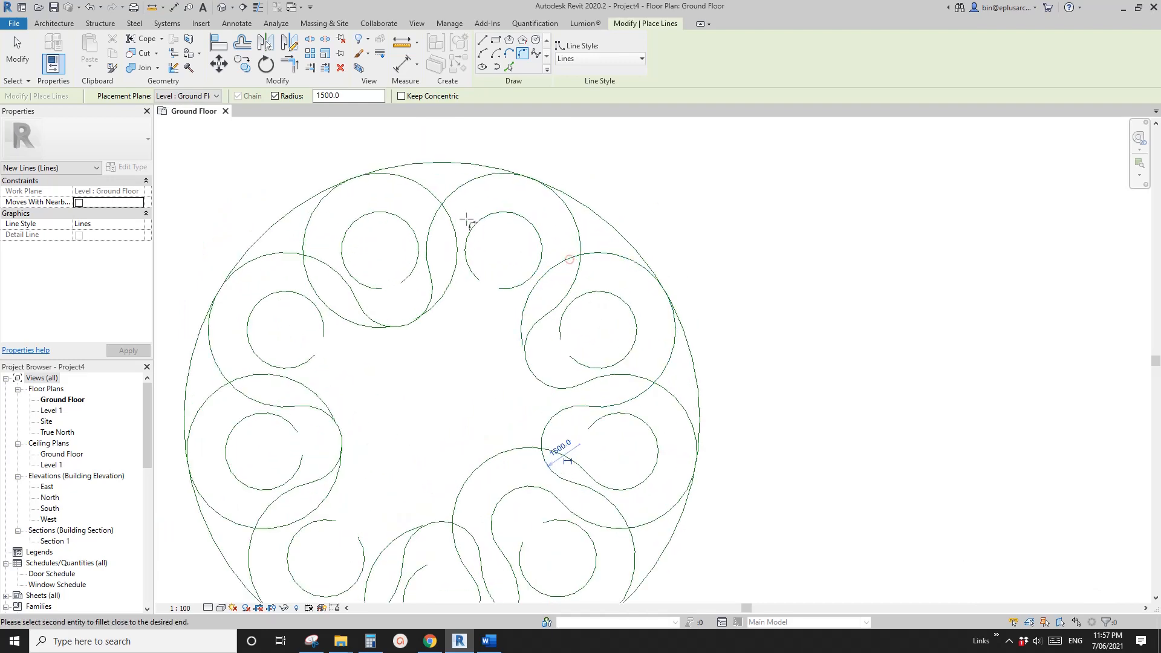
left_click(459, 228)
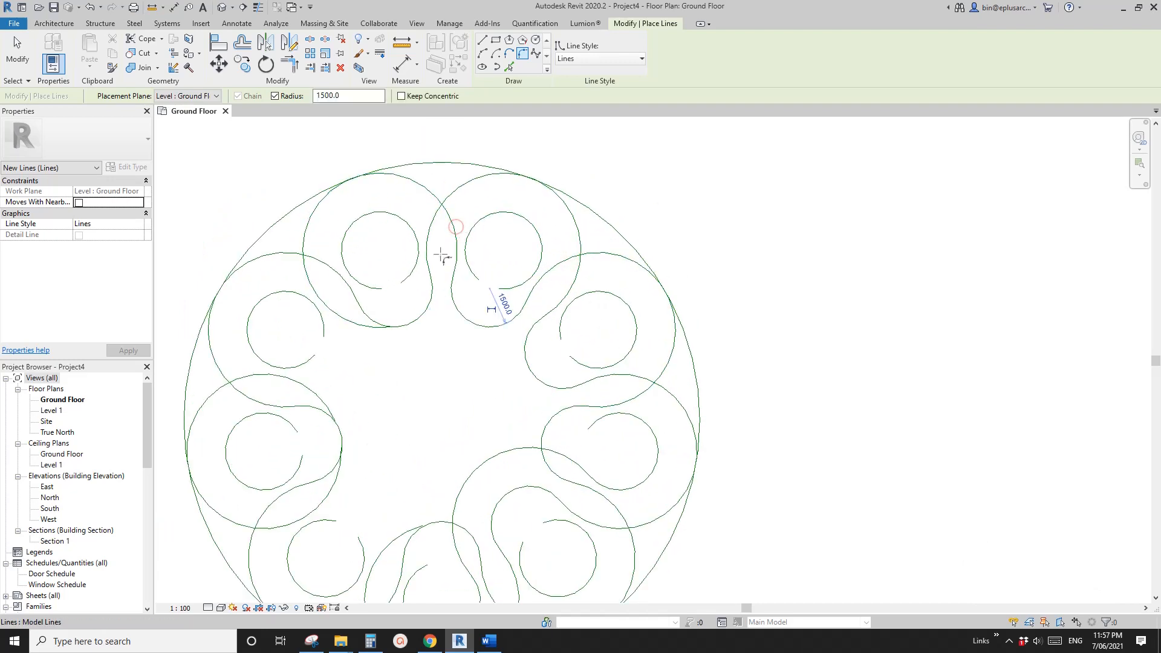
Step: Fillet the top-left and left outer circles around the upper-left petal, and the left and bottom ones around the lower-left petal, at radius 1500
scroll(438, 253, "up", 1)
middle_click_drag(436, 251, 557, 239)
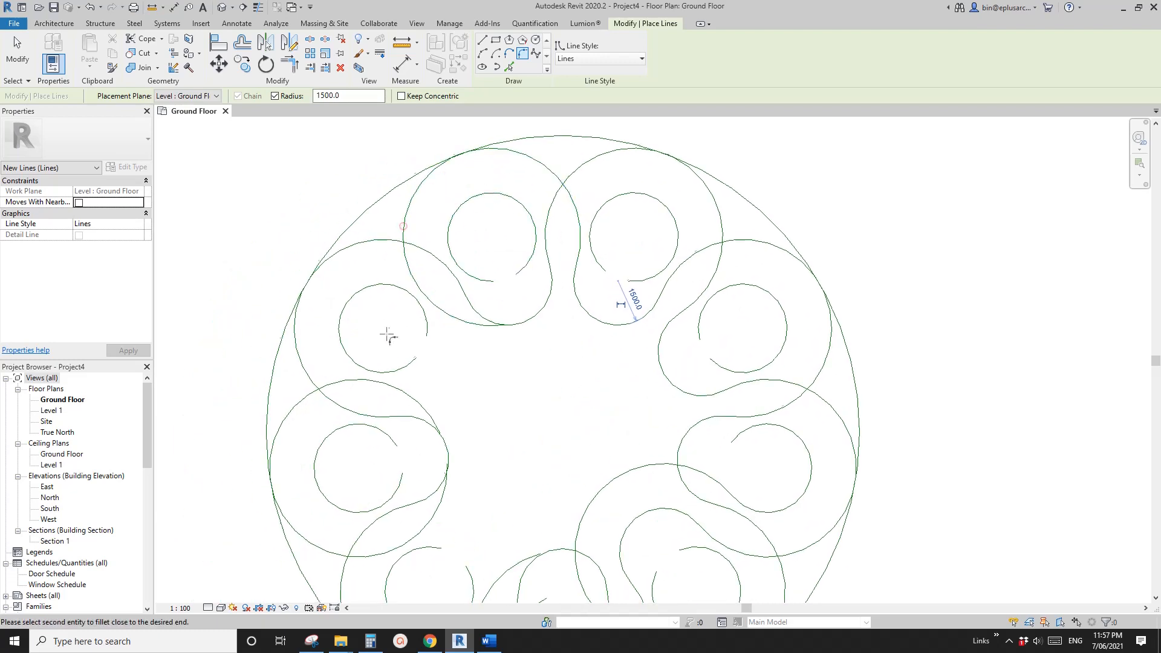
scroll(390, 334, "down", 1)
middle_click_drag(402, 310, 404, 226)
left_click(345, 292)
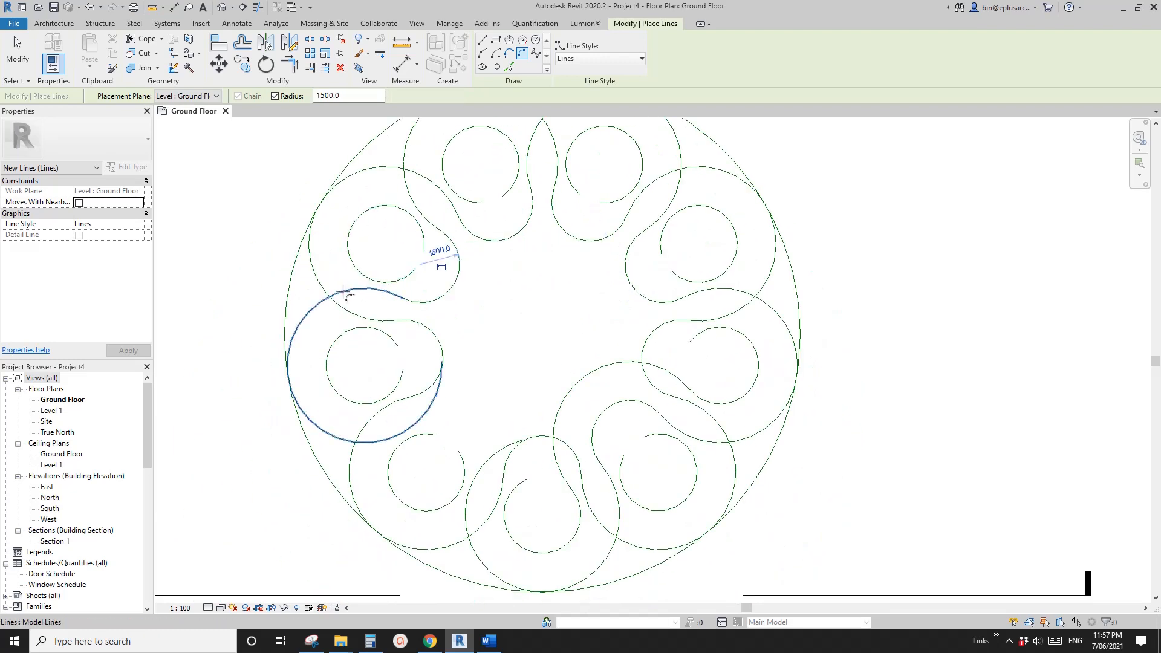
scroll(425, 320, "down", 1)
middle_click_drag(427, 321, 417, 254)
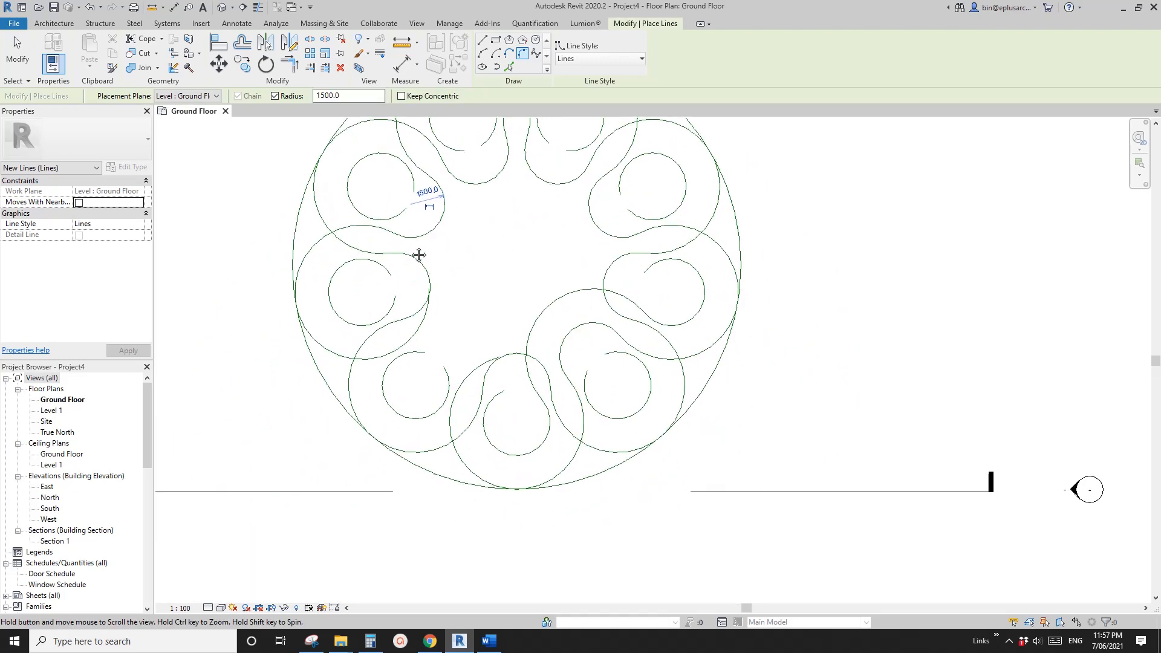
left_click(402, 345)
scroll(459, 387, "up", 1)
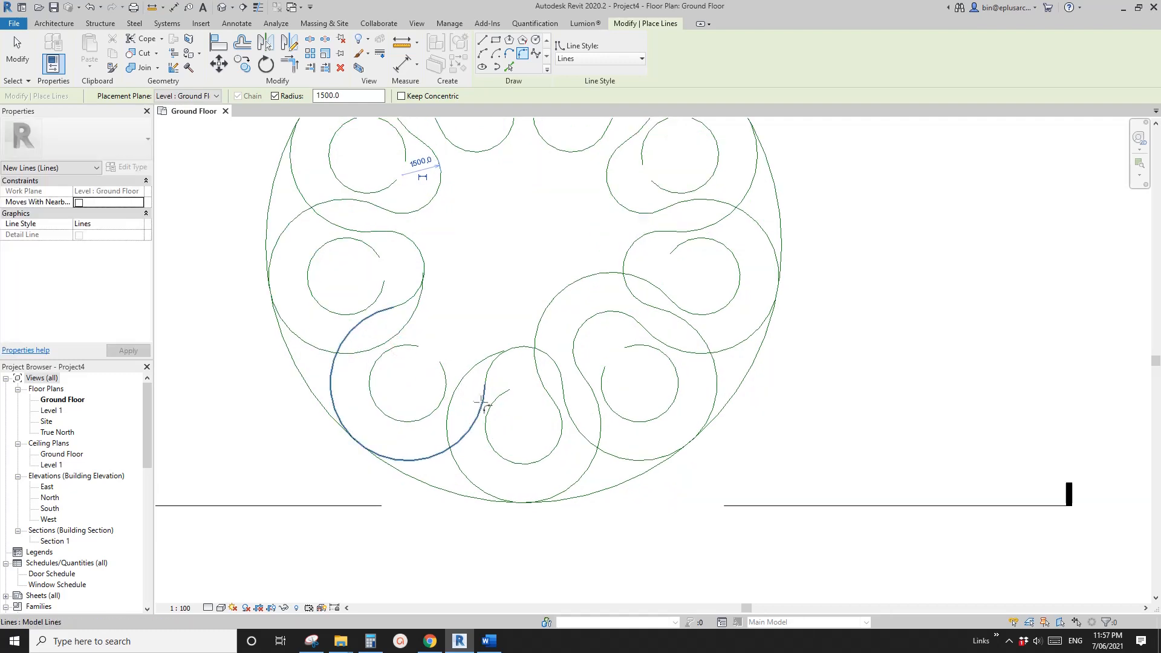
left_click(454, 401)
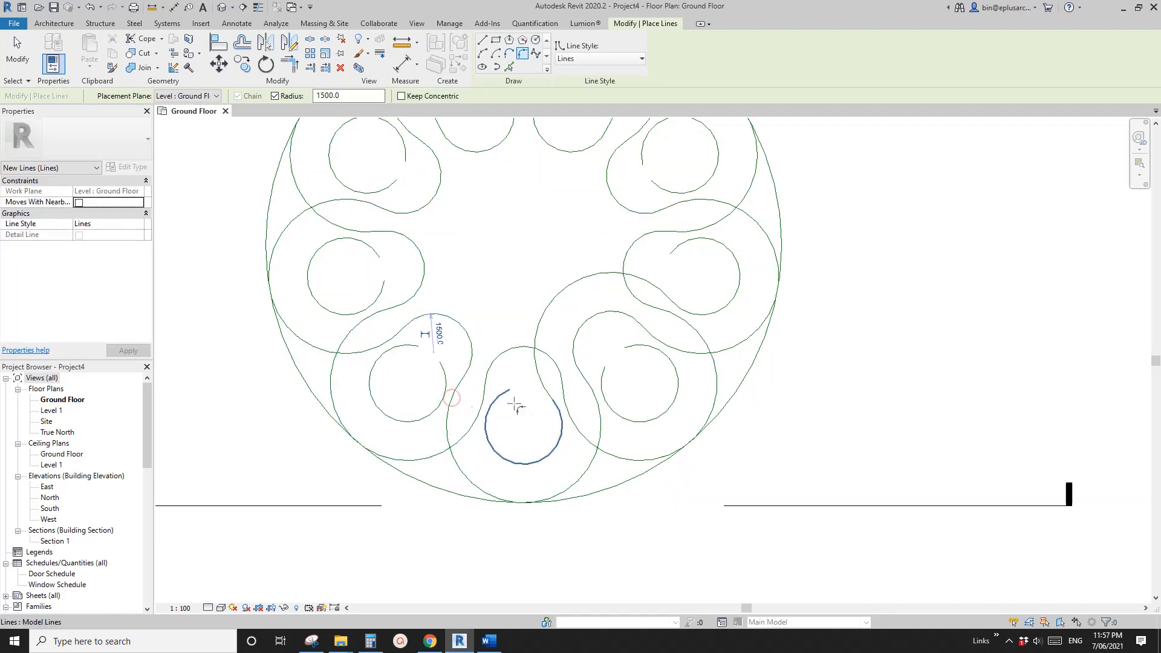
Step: Set the fillet arc radius to 3000
scroll(567, 389, "down", 2)
middle_click_drag(567, 389, 509, 425)
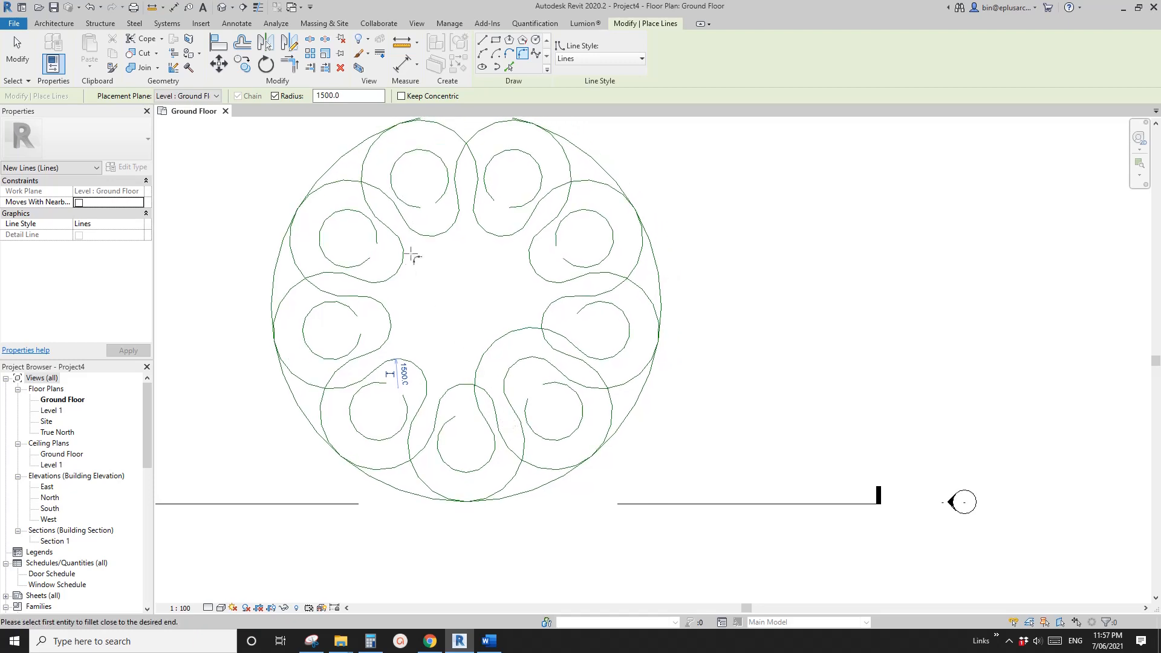
middle_click_drag(454, 251, 437, 289)
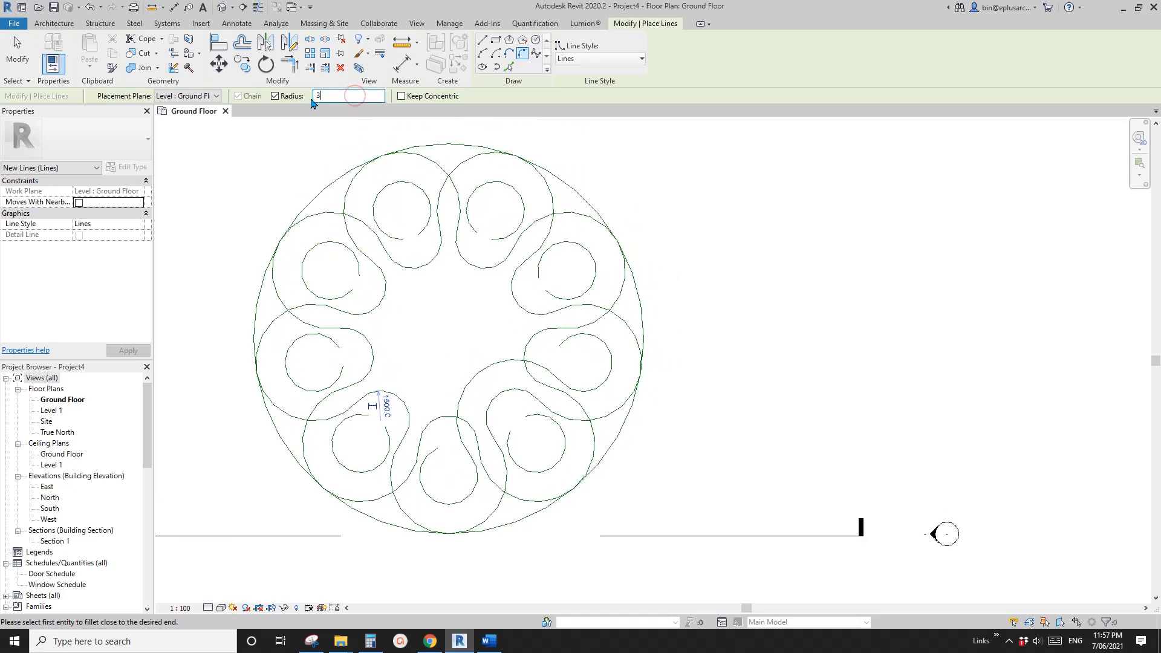
type("3000")
key("Return")
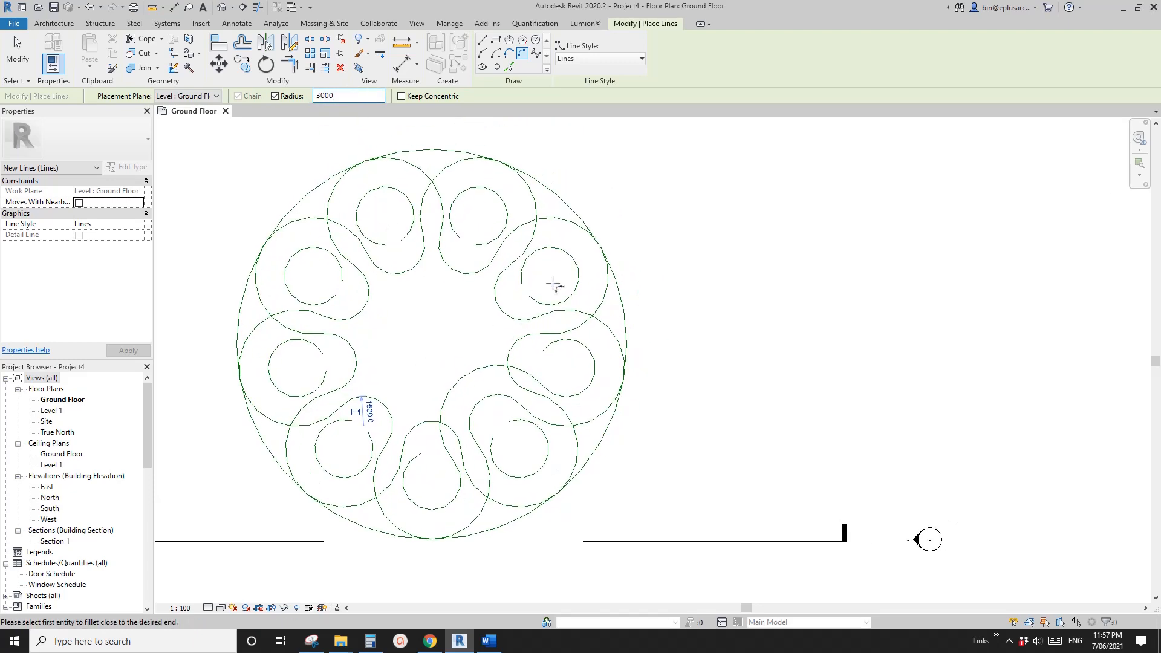
Step: Try to join the inner circles of the adjacent upper-right and top-right petals with a 3000 fillet arc
scroll(539, 297, "up", 2)
left_click(556, 265)
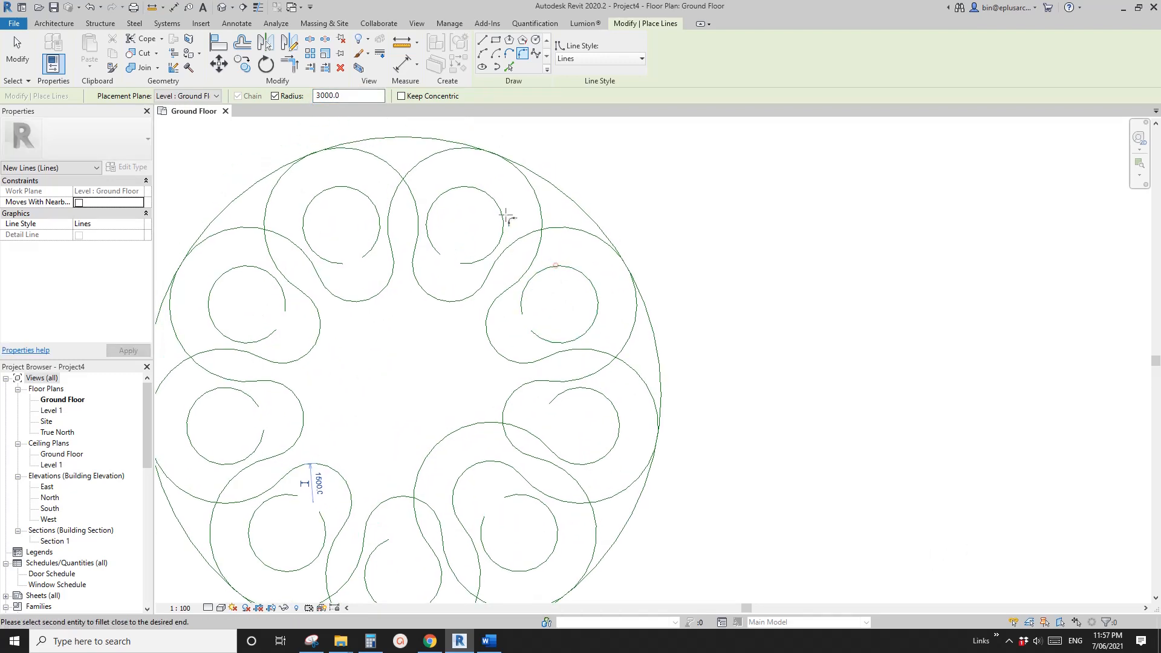
left_click(503, 209)
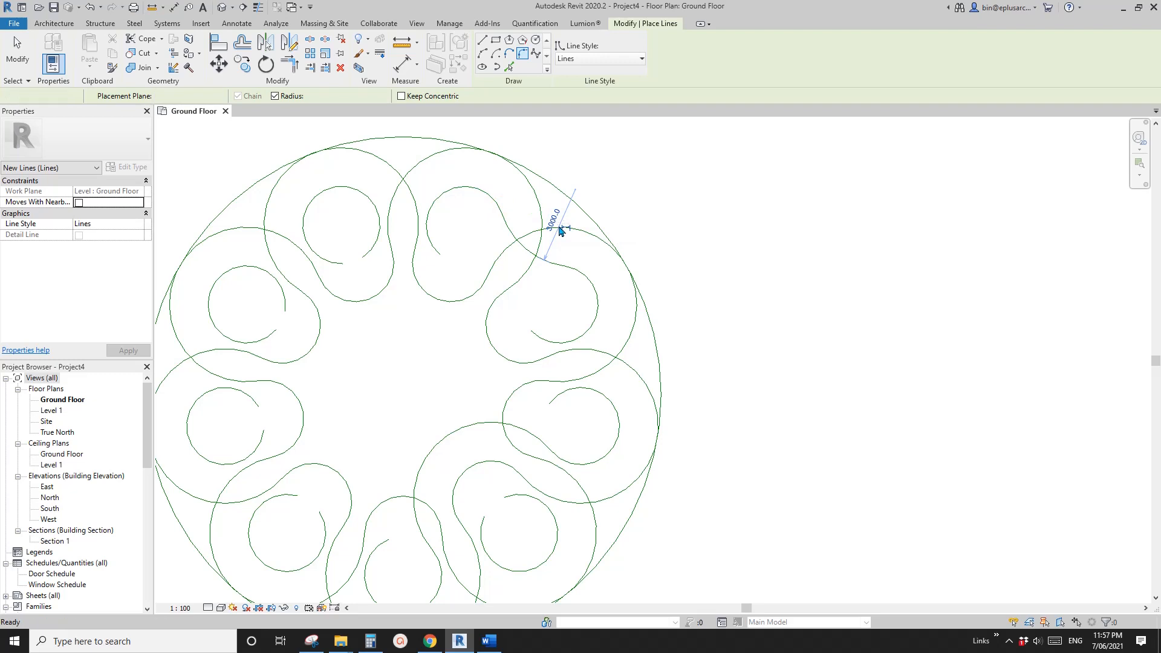
key("ctrl+z")
middle_click_drag(560, 271, 580, 261)
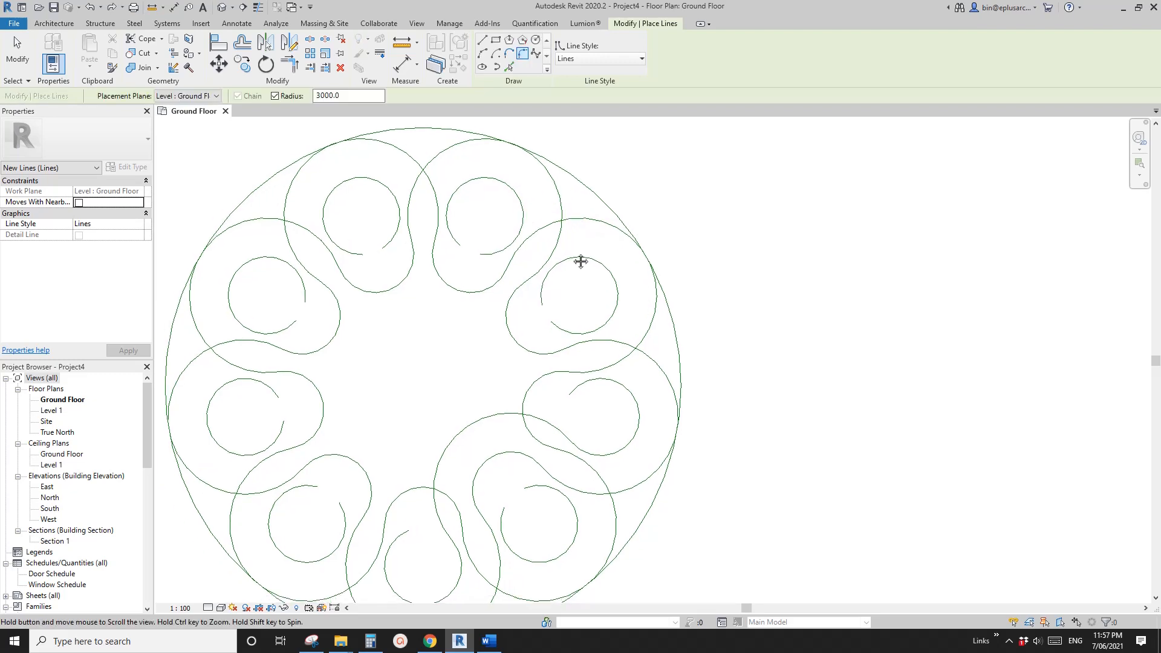
left_click(541, 299)
left_click(501, 250)
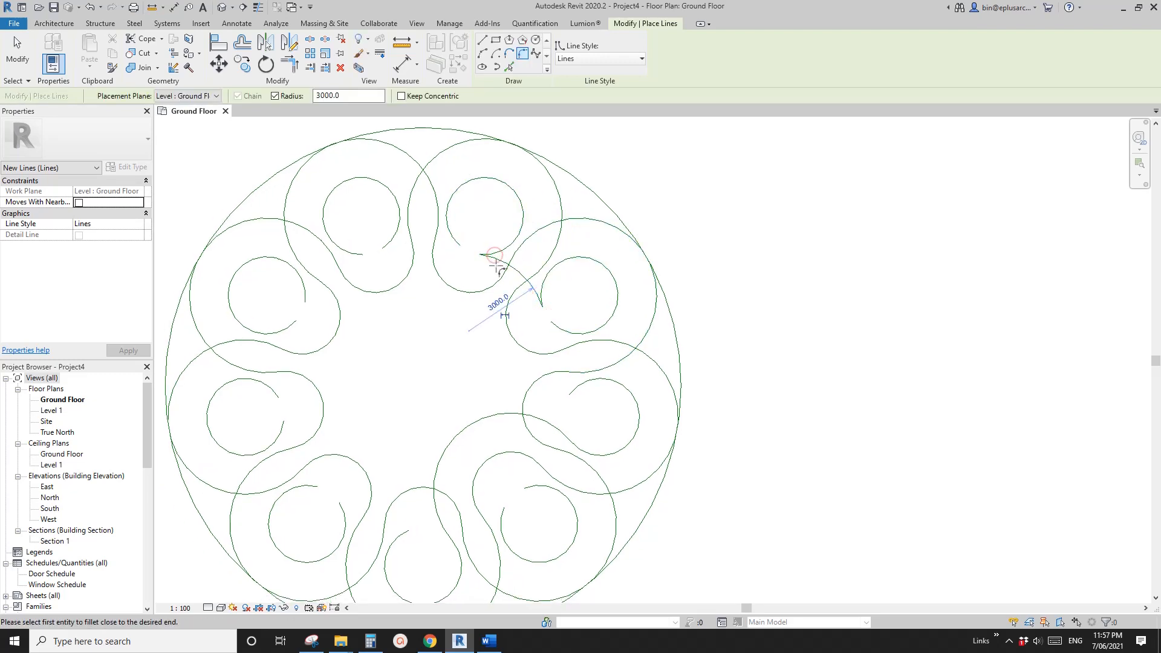
key("Escape")
key("ctrl+z")
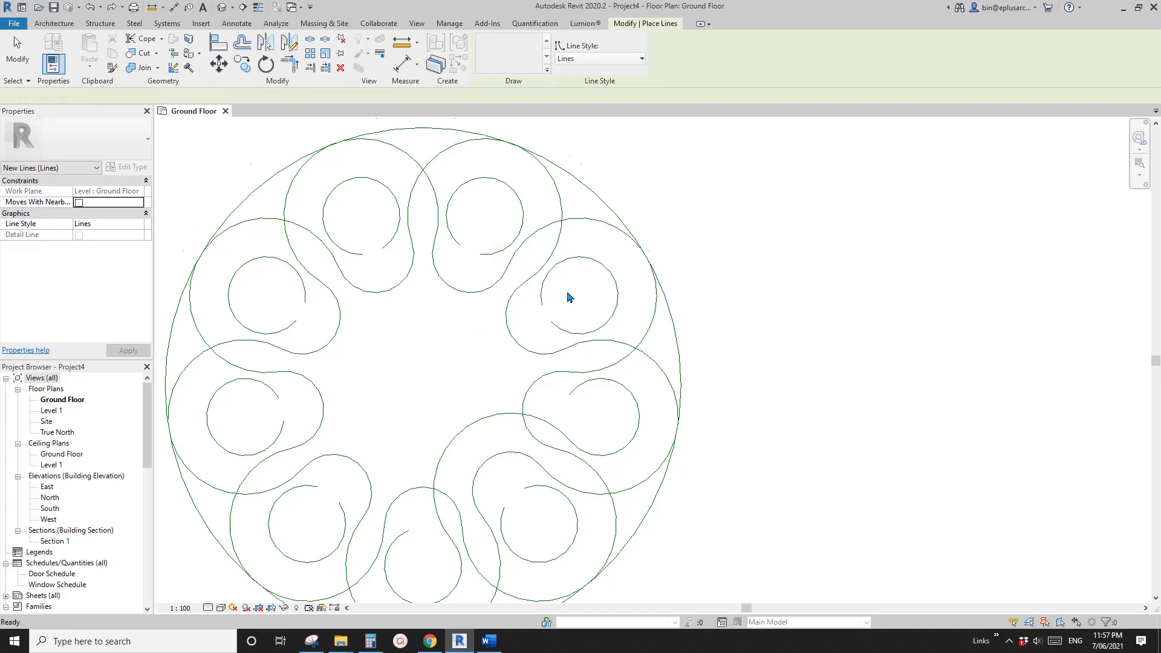
Step: Fillet the right and top-right inner circles around the upper-right petal, and the top-right and upper-left ones around the top-left petal, at radius 3000
middle_click_drag(567, 298, 548, 248)
mouse_move(562, 345)
middle_mouse_down()
mouse_move(552, 280)
mouse_move(559, 362)
middle_mouse_up()
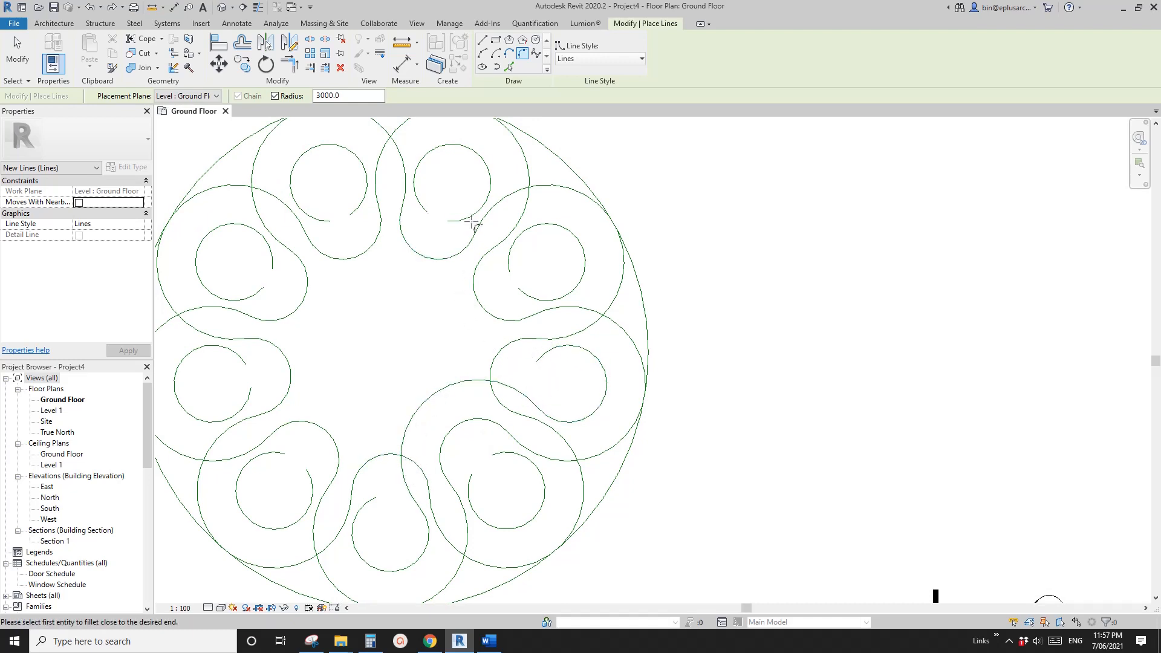
left_click(580, 345)
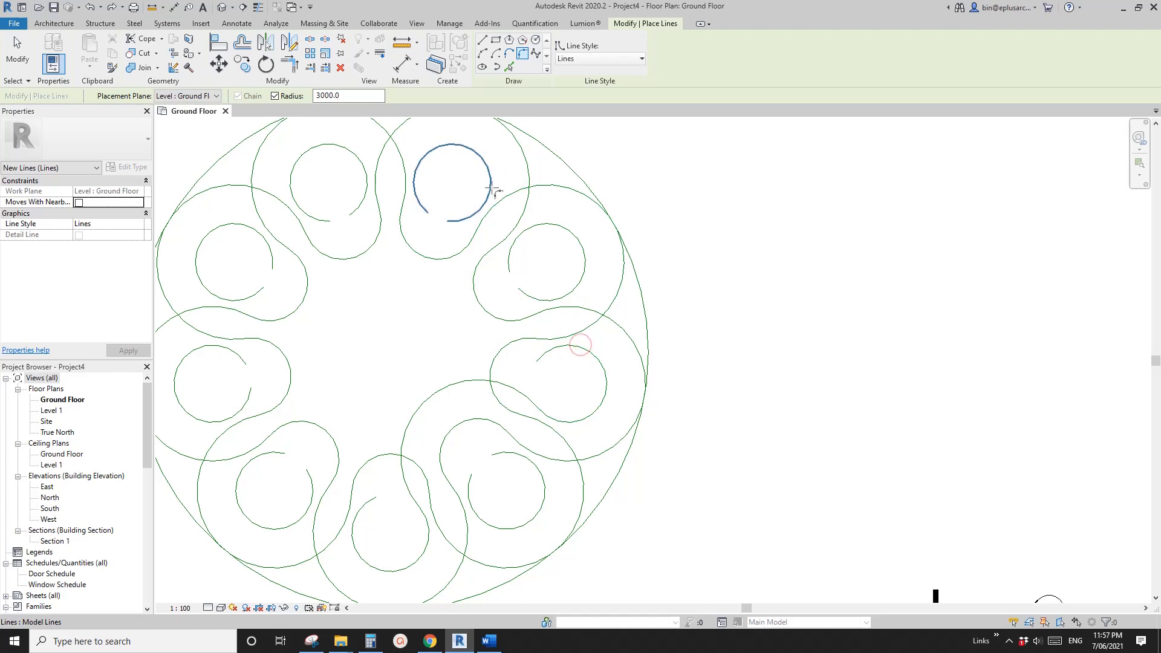
left_click(497, 316)
middle_click_drag(446, 204, 556, 287)
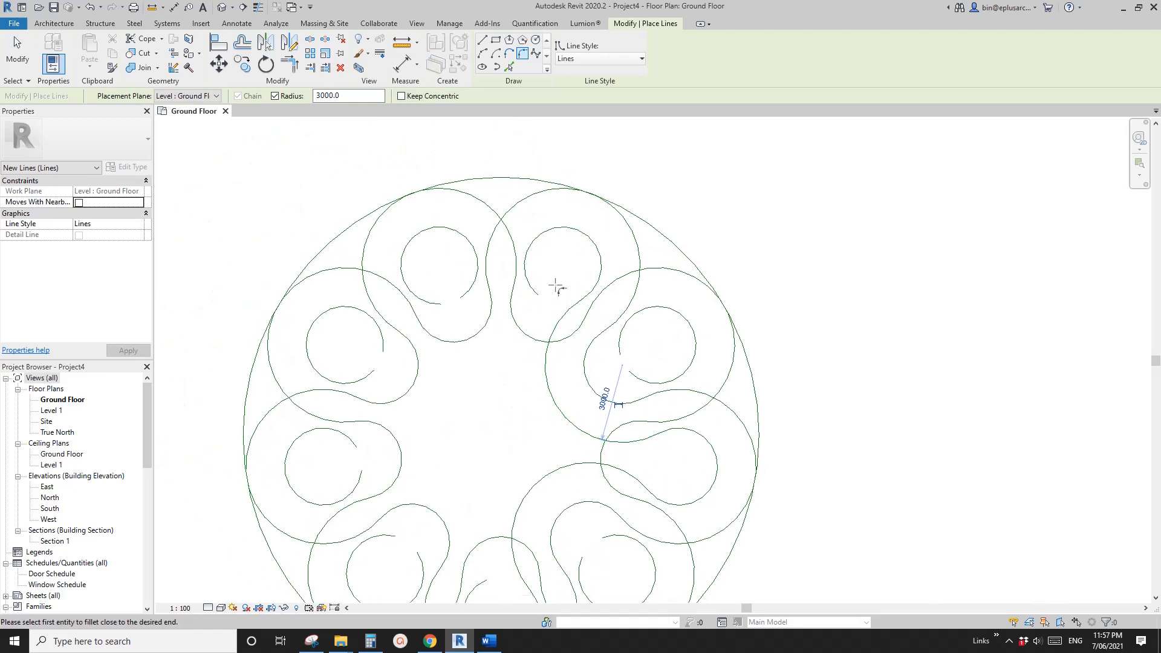
left_click(529, 248)
middle_click_drag(494, 311, 476, 255)
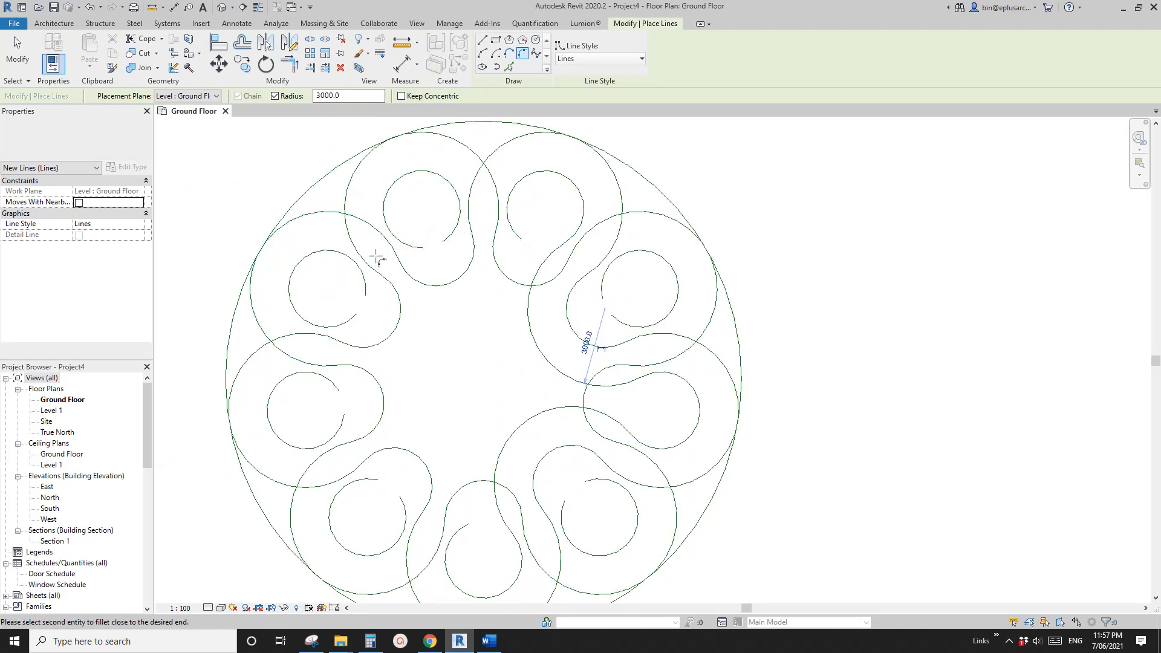
left_click(349, 255)
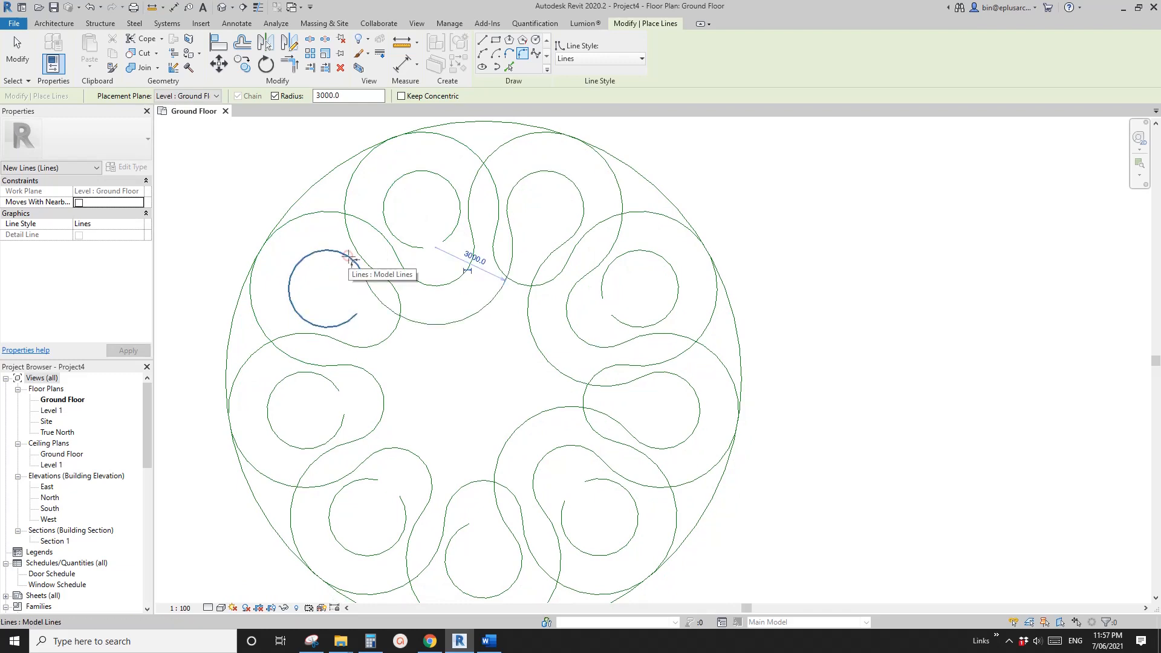
Step: Fillet the upper-left and lower-left inner circles around the left petal with a radius 3000 arc
middle_click_drag(390, 312, 476, 248)
left_click(401, 260)
left_click(423, 377)
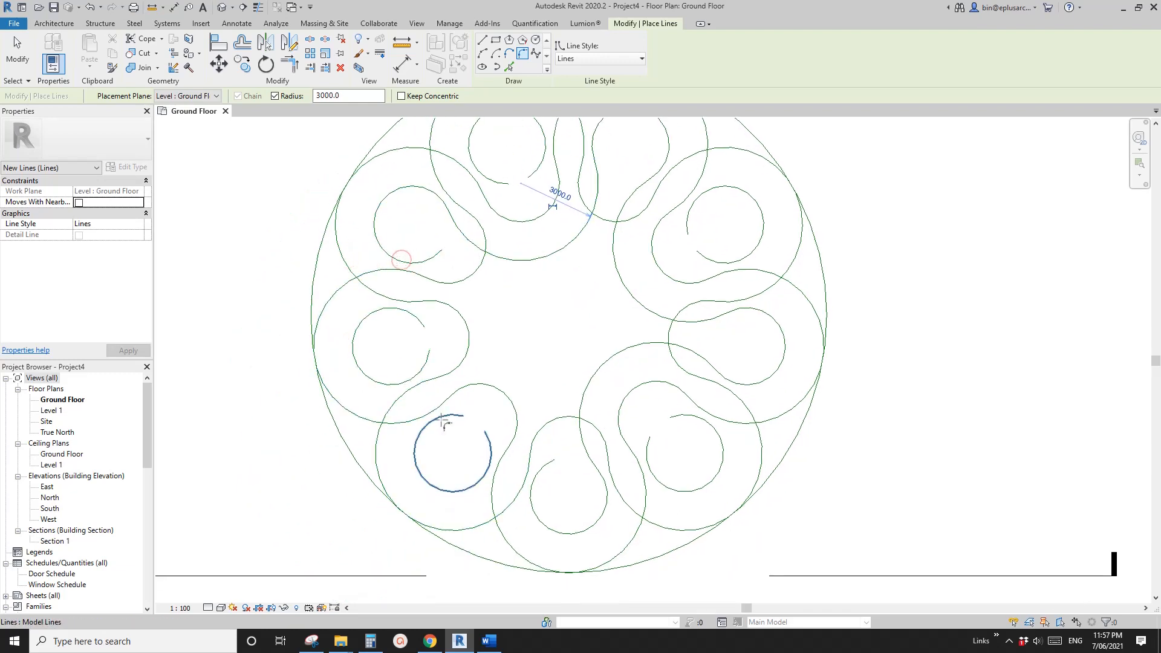
middle_click_drag(480, 428, 401, 380)
left_click(415, 405)
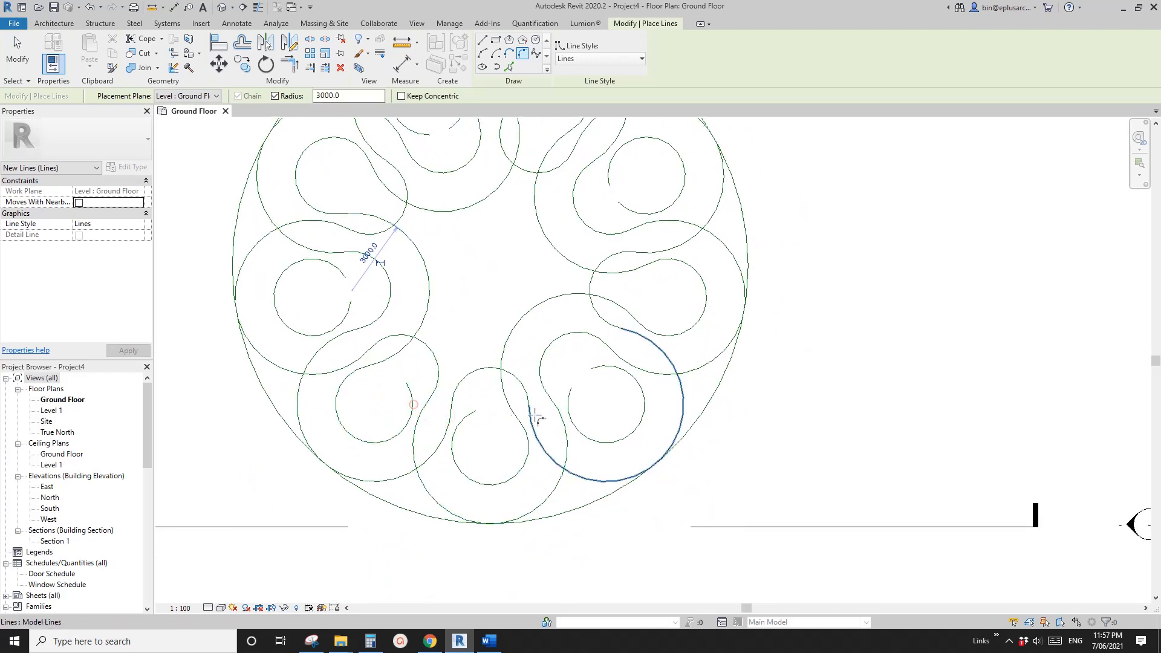
left_click(572, 402)
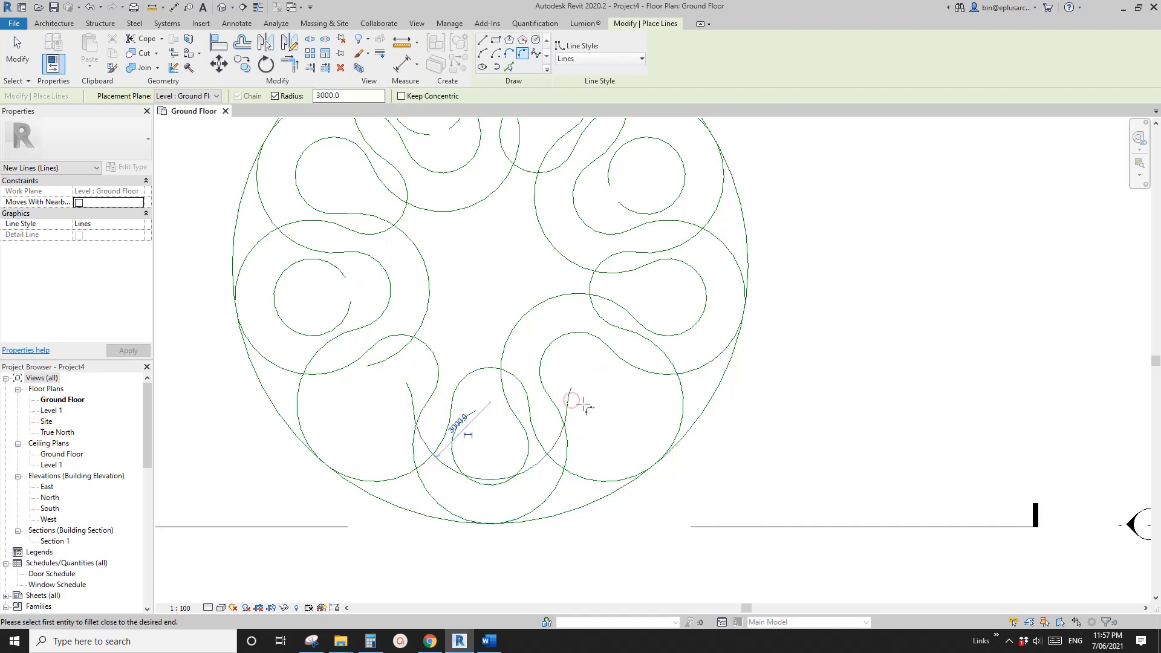
key("Escape")
key("ctrl+z")
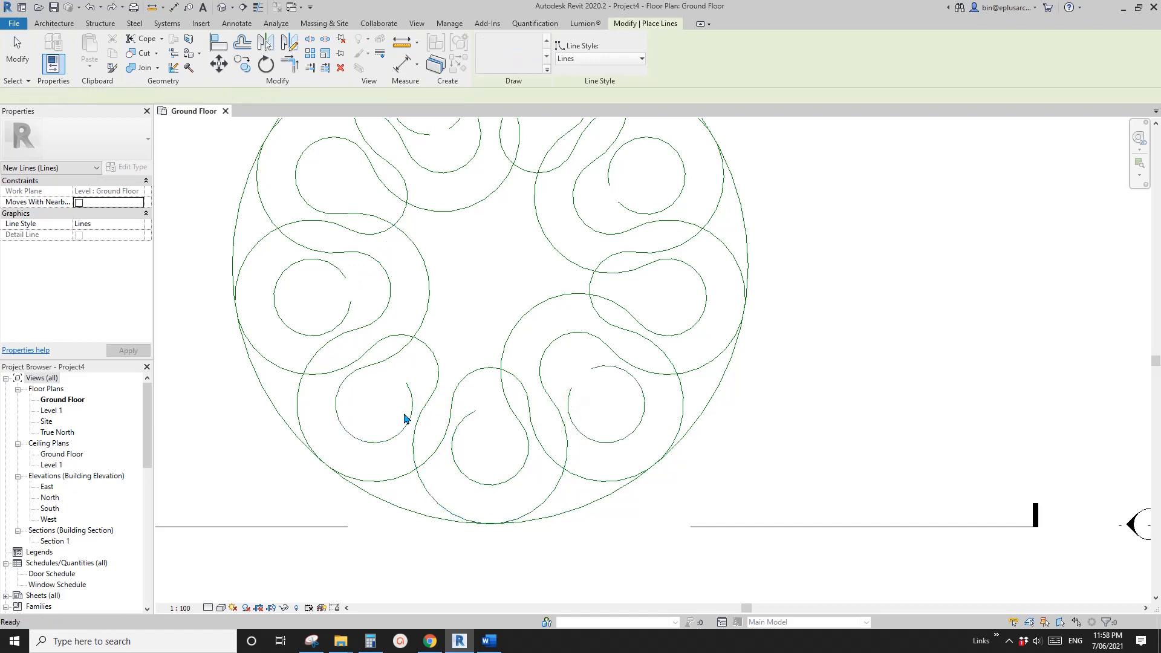
Step: Fillet the lower-left and lower-right inner circles around the bottom petal, and the lower-right and upper-right ones around the right petal, at radius 3000
left_click(396, 436)
left_click(587, 438)
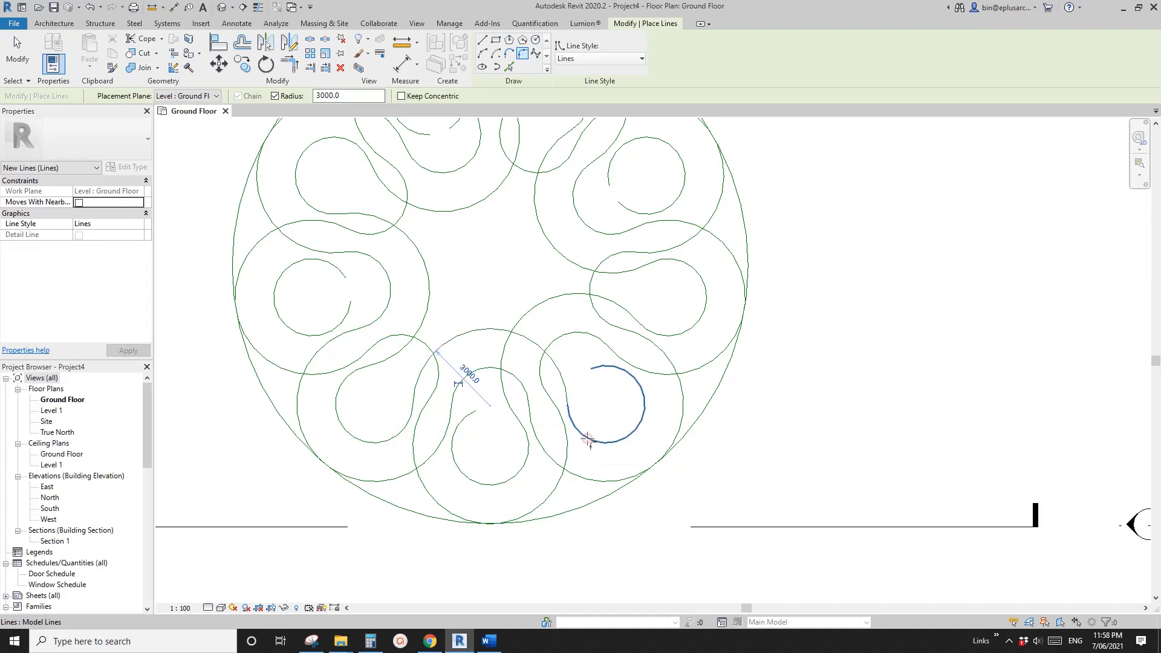
middle_click_drag(643, 386, 533, 420)
middle_click_drag(565, 264, 534, 346)
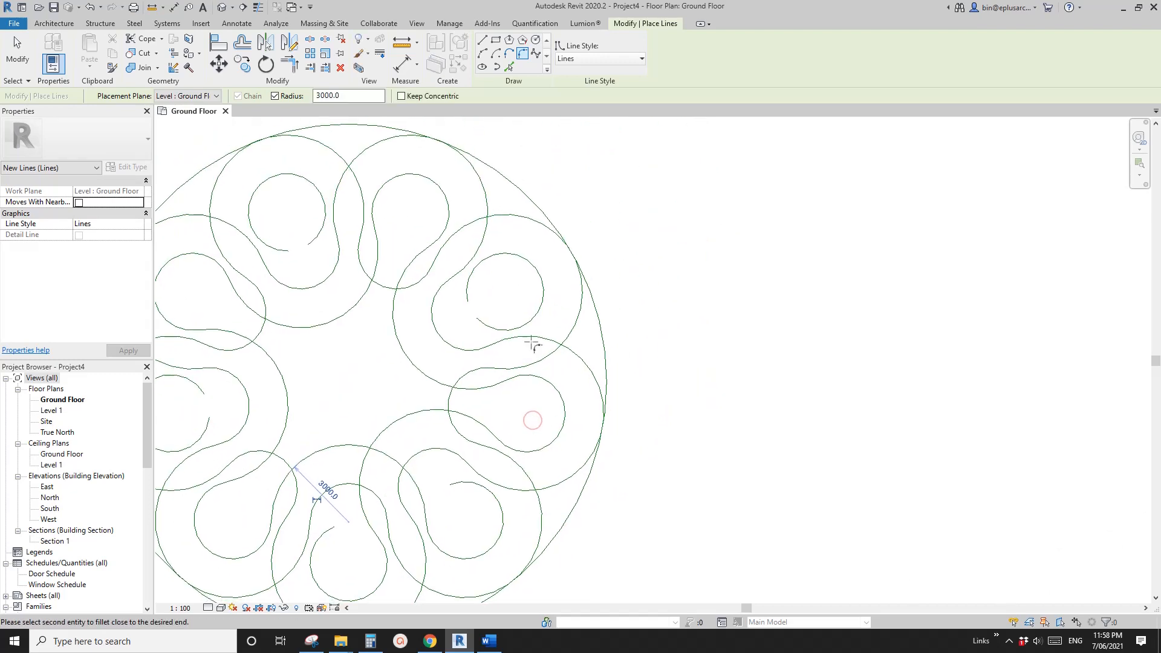
left_click(527, 324)
Step: Fillet the upper-right and top-left inner circles around the top-right petal, and the top-left and left ones around the upper-left petal, at radius 3000
left_click(484, 260)
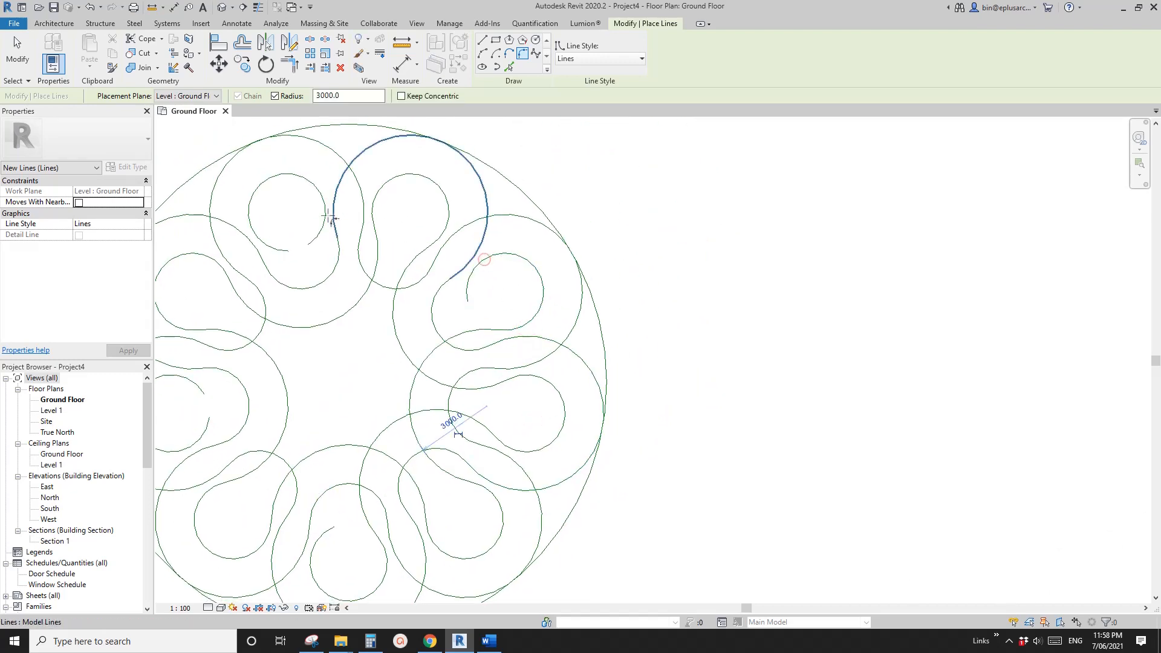
left_click(325, 210)
middle_click_drag(390, 243, 505, 243)
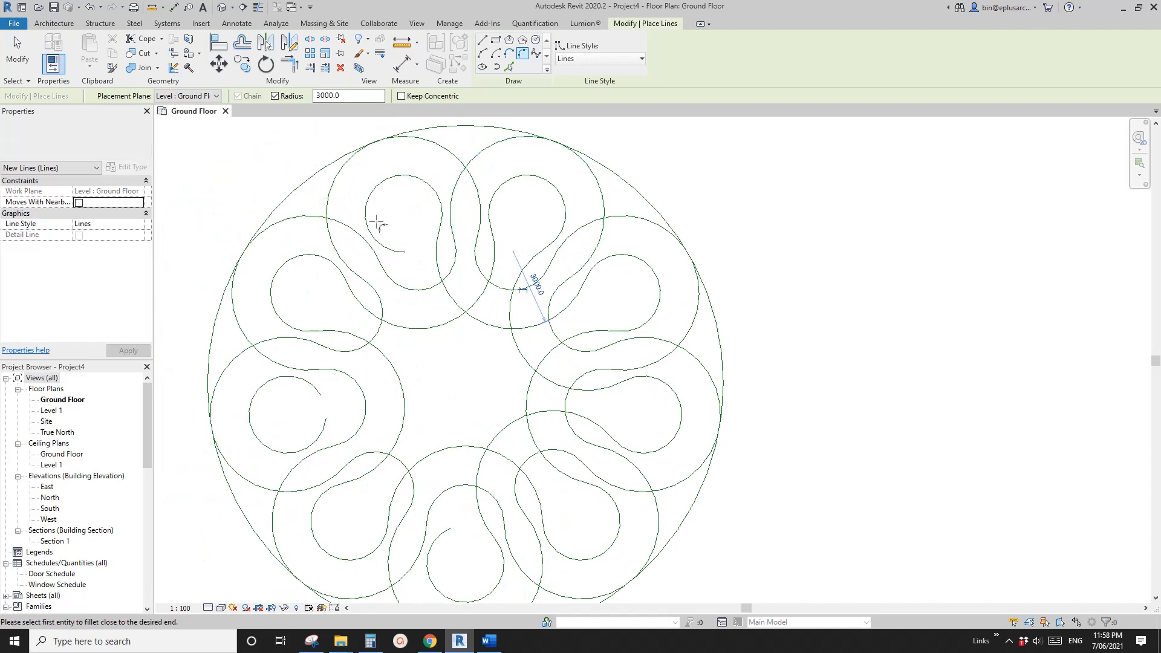
middle_click_drag(396, 322, 398, 228)
left_click(313, 289)
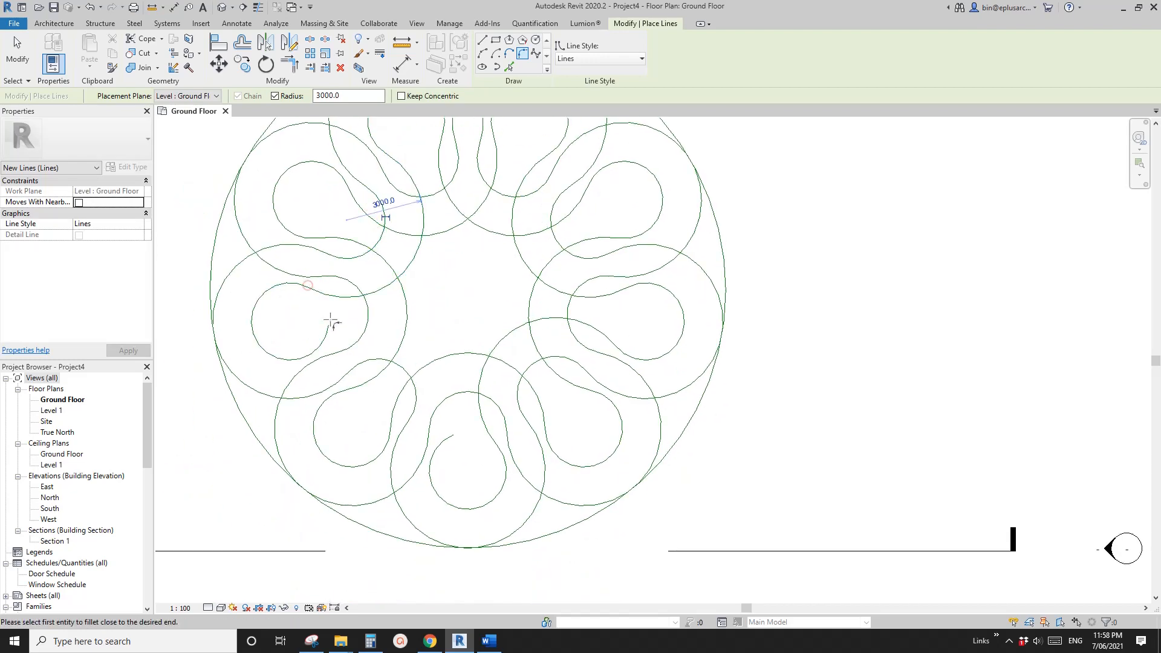
Step: Fillet the left and bottom inner circles around the lower-left petal at radius 3000 and finish the line command
left_click(313, 351)
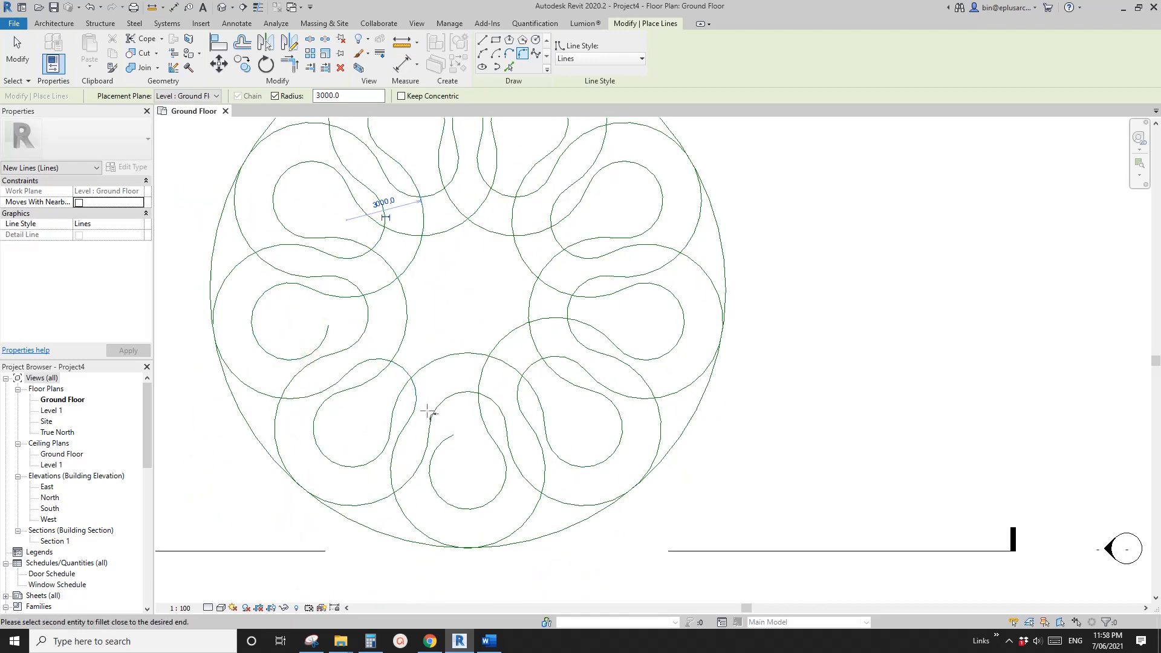
left_click(431, 467)
middle_click_drag(486, 470, 466, 466)
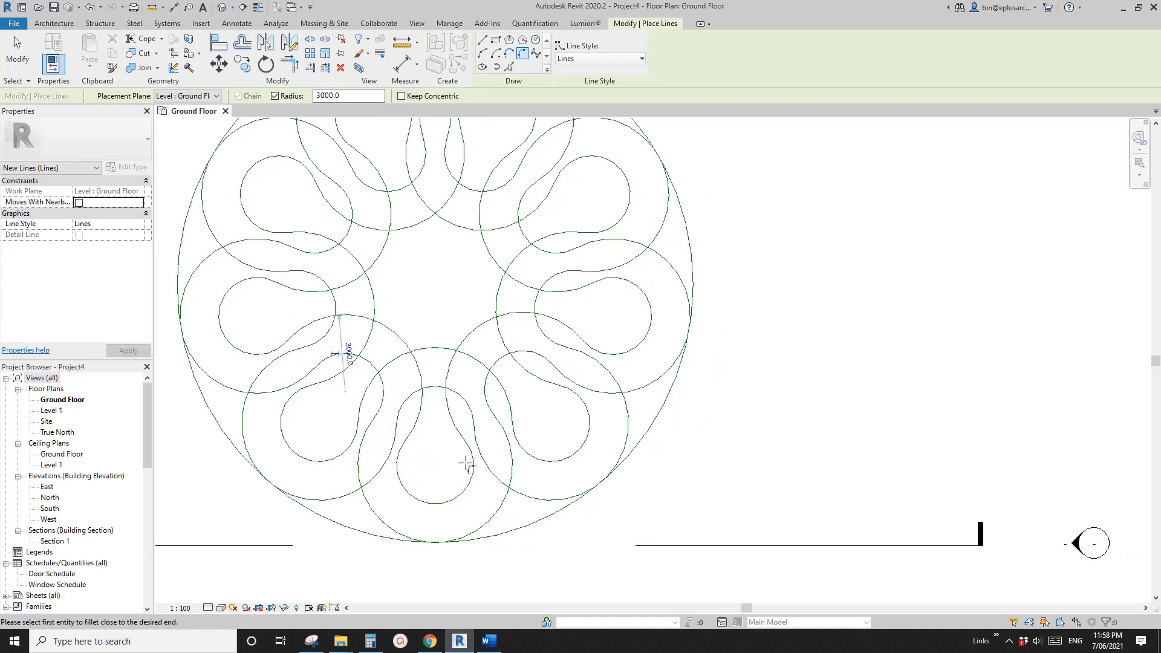
scroll(466, 466, "down", 2)
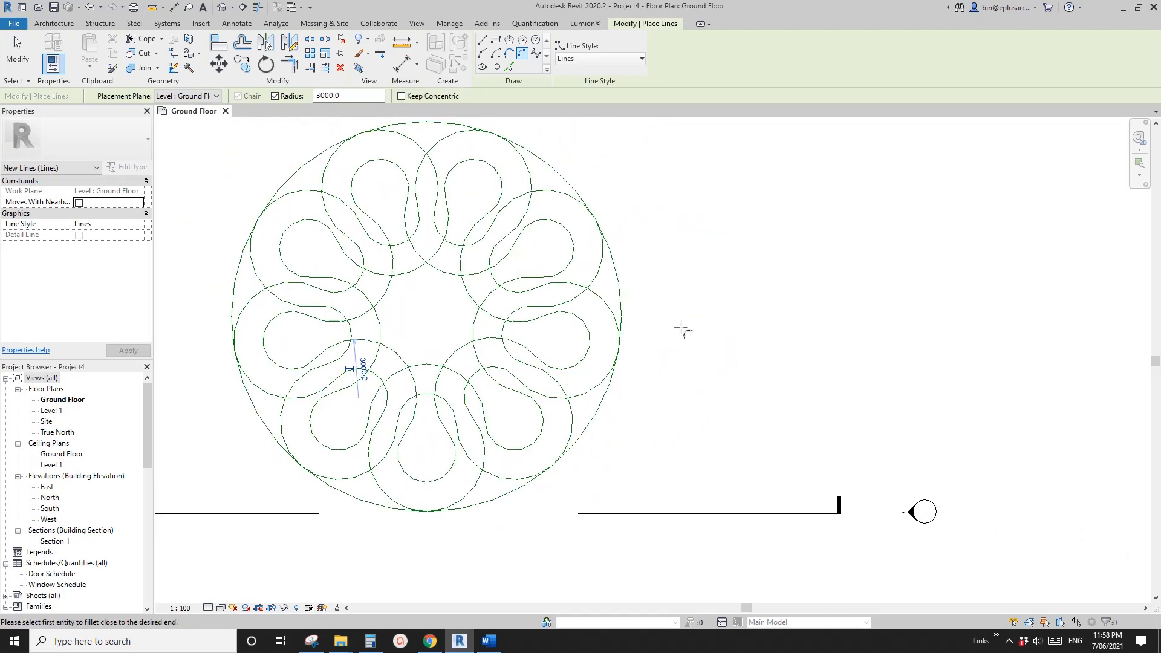
middle_click_drag(487, 412, 482, 410)
middle_click_drag(420, 365, 427, 389)
key("Escape")
key("Escape")
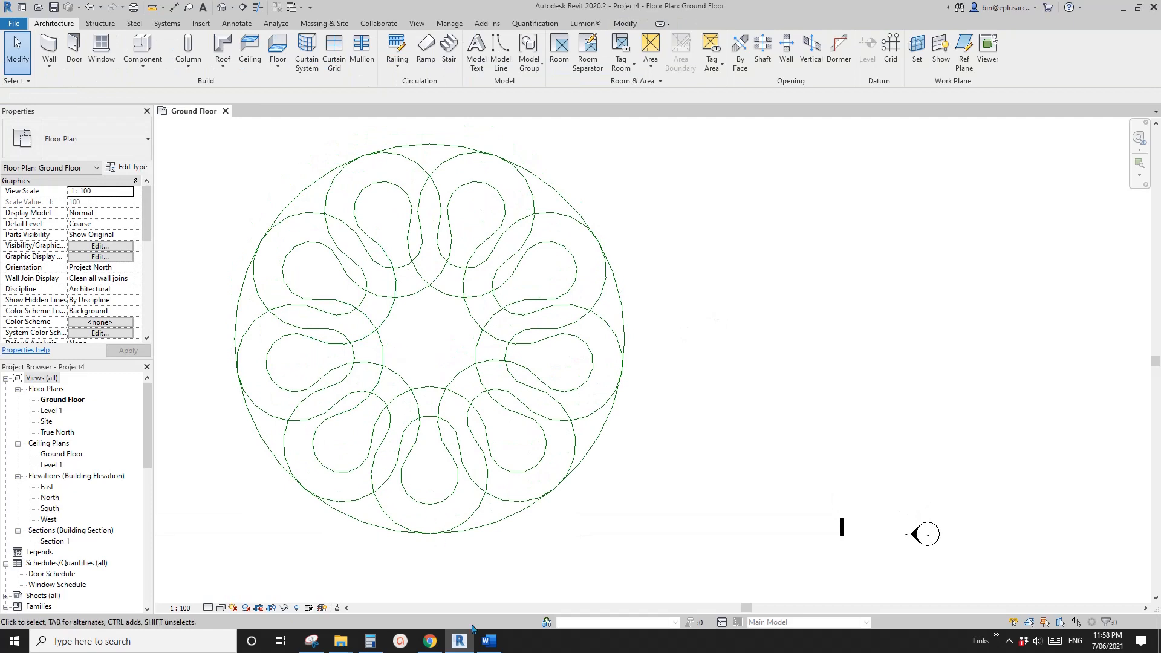
Step: Switch to the Word document to examine the BIG View tower, Denmark reference images, and return to Revit to inspect the petal path in plan
left_click(488, 640)
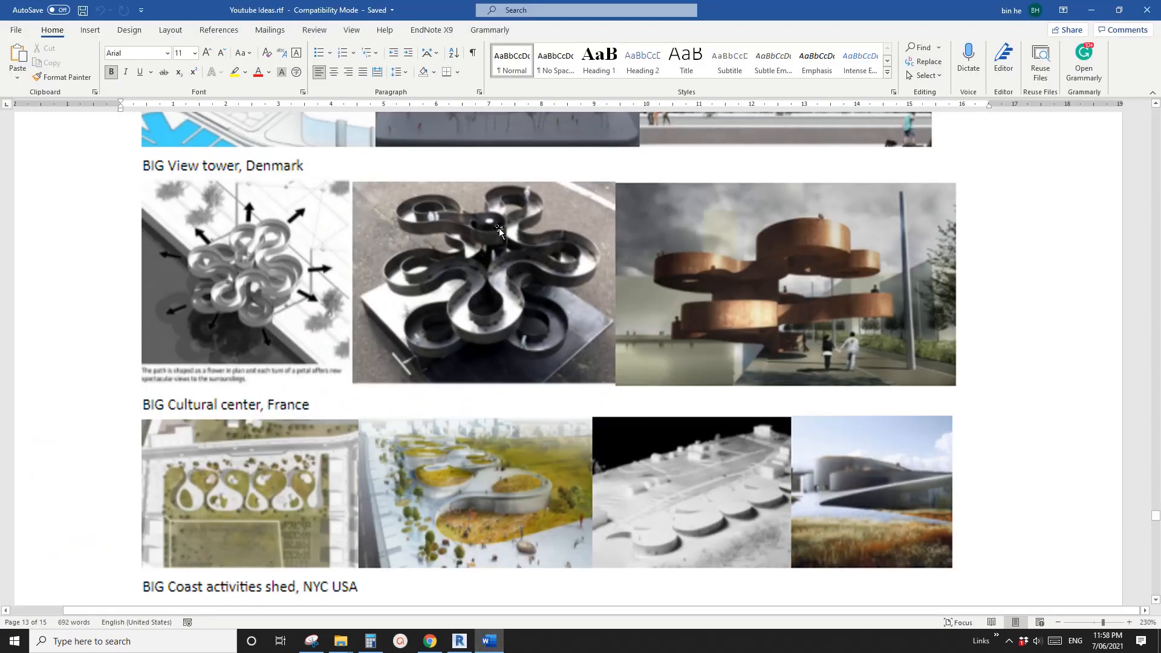
left_click(434, 639)
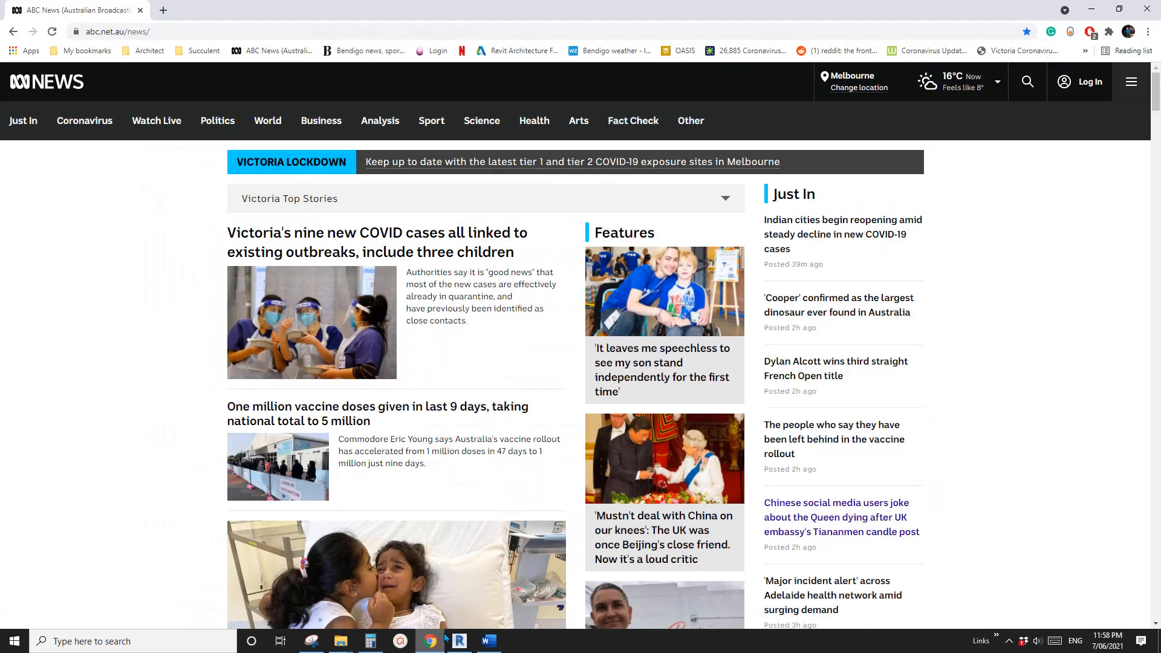
left_click(459, 643)
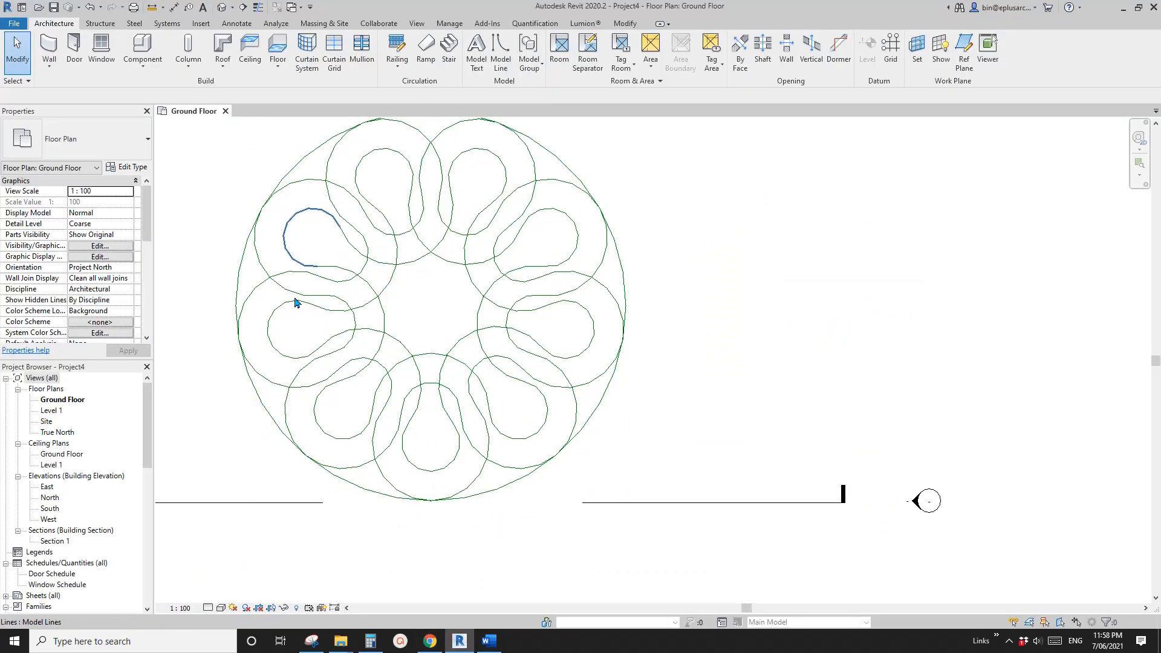
scroll(441, 382, "up", 1)
scroll(442, 383, "up", 2)
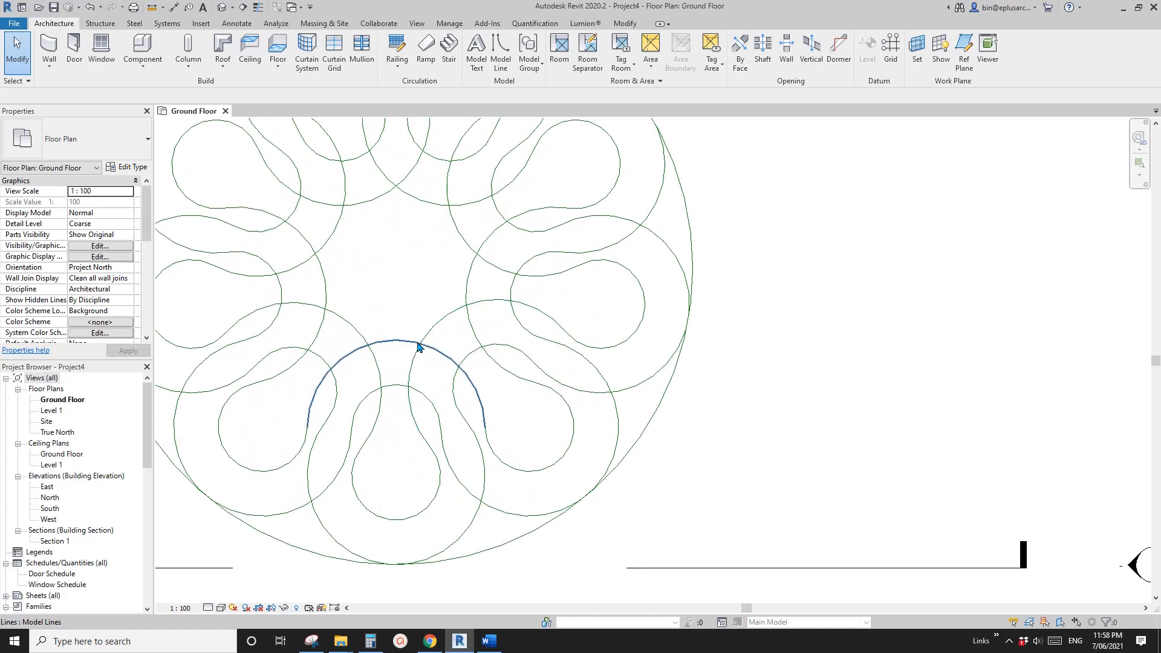
scroll(449, 342, "down", 2)
middle_click_drag(443, 378, 465, 365)
middle_click_drag(453, 324, 487, 378)
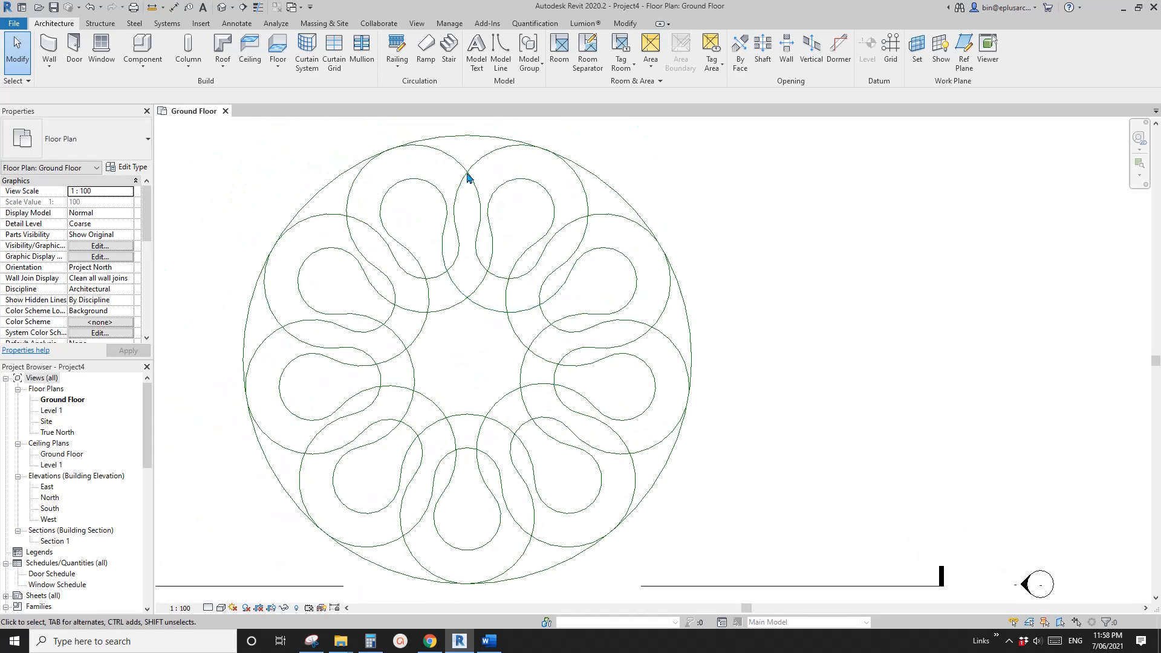
left_click(426, 48)
left_click(490, 47)
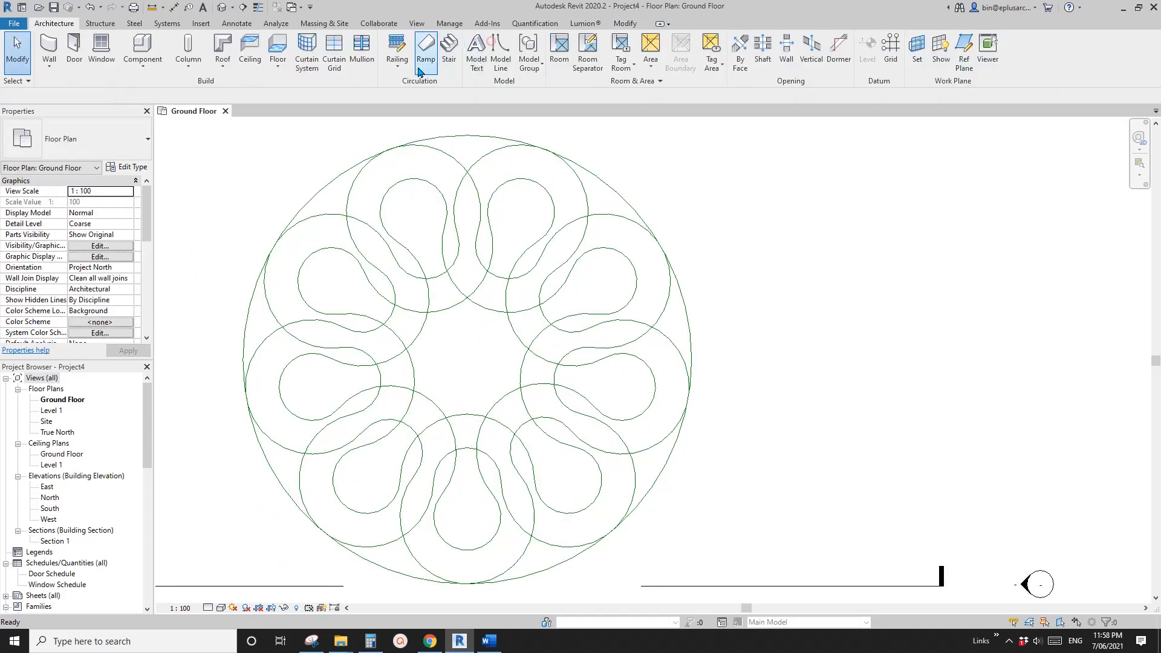
left_click(447, 46)
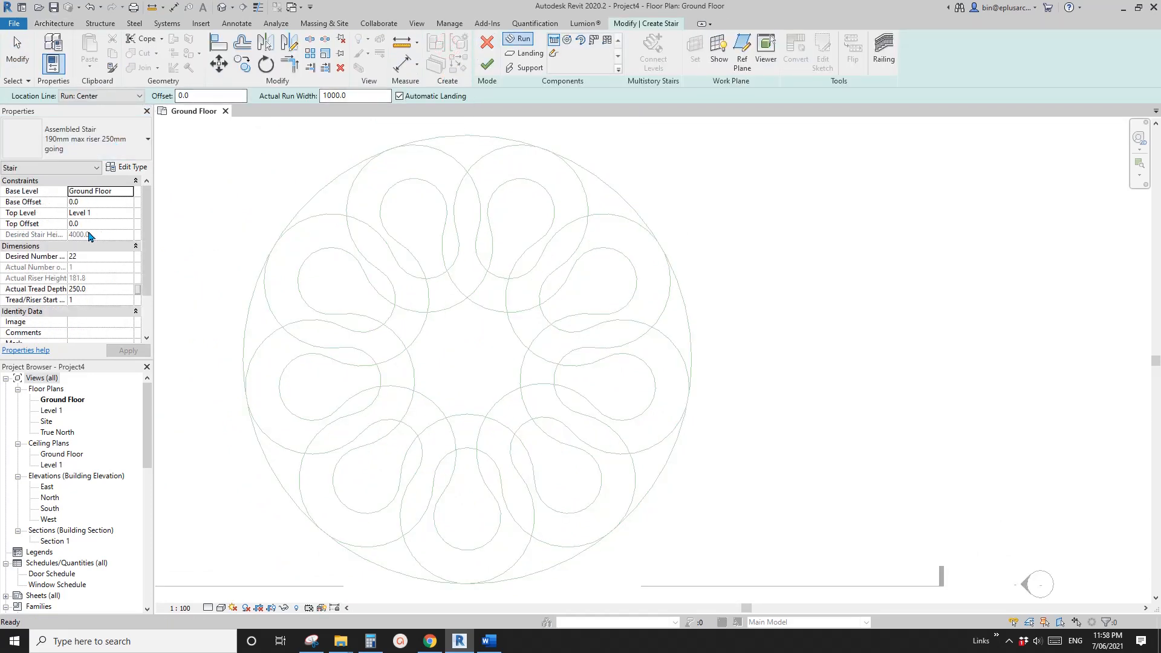
left_click(100, 97)
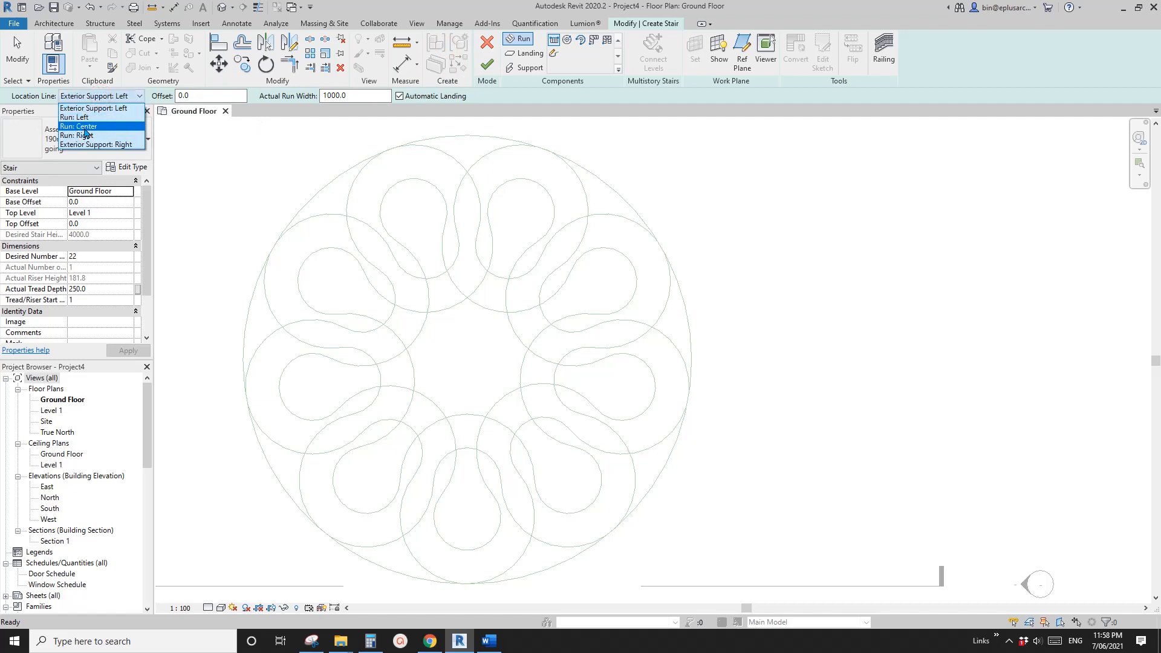
left_click(487, 41)
left_click(426, 47)
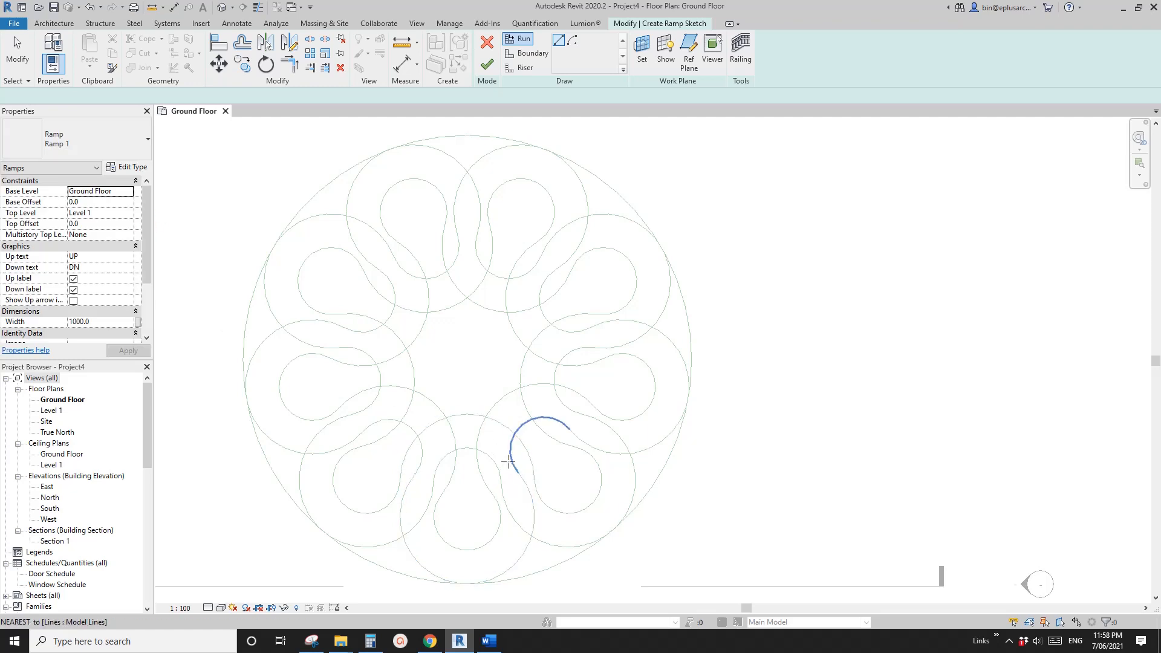
middle_click_drag(498, 460, 505, 351)
key("Escape")
scroll(515, 375, "up", 2)
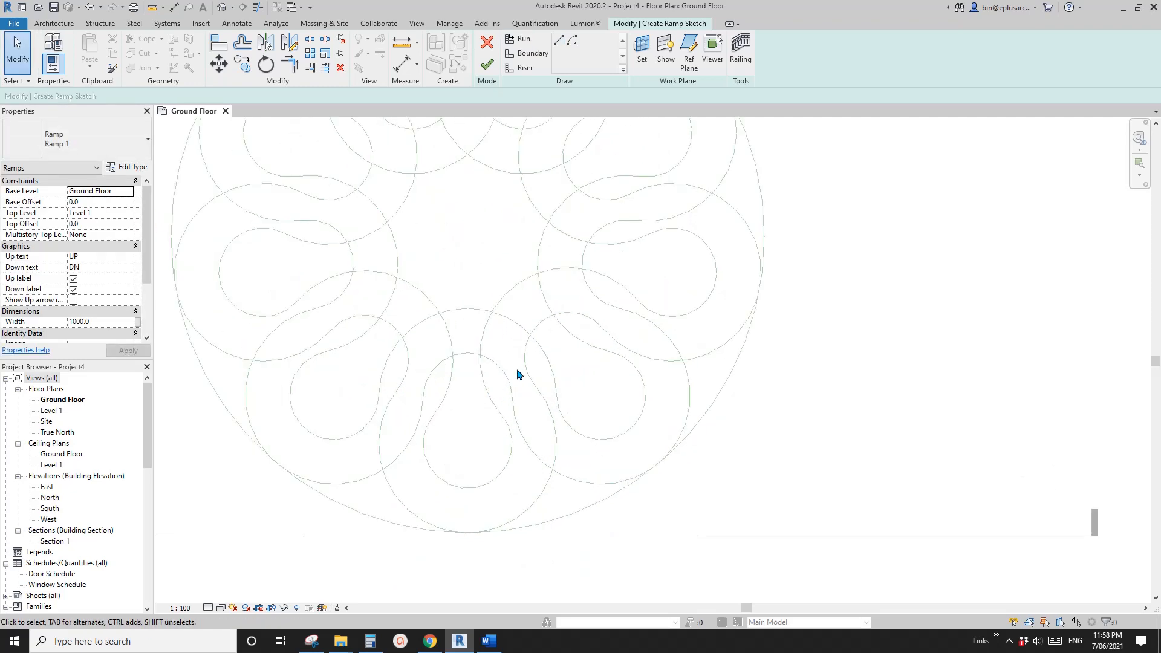
left_click(487, 42)
Step: Leave the ramp sketch and offset the outer chain of petal lines inward by 750 without keeping the original
scroll(524, 321, "down", 1)
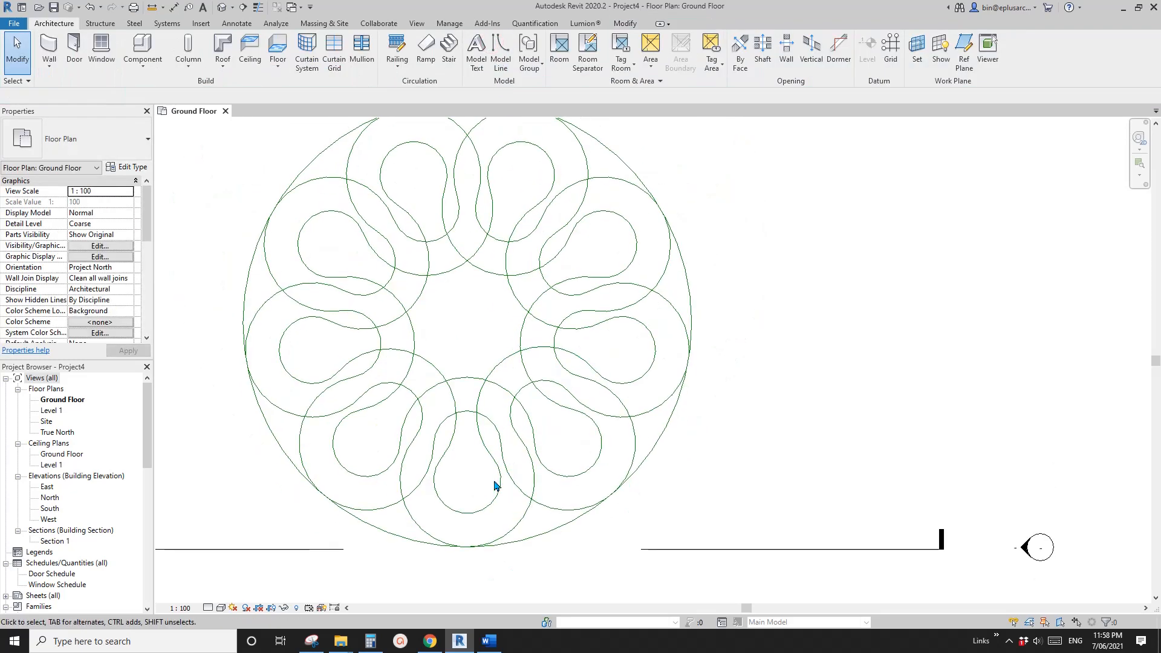
scroll(492, 480, "up", 2)
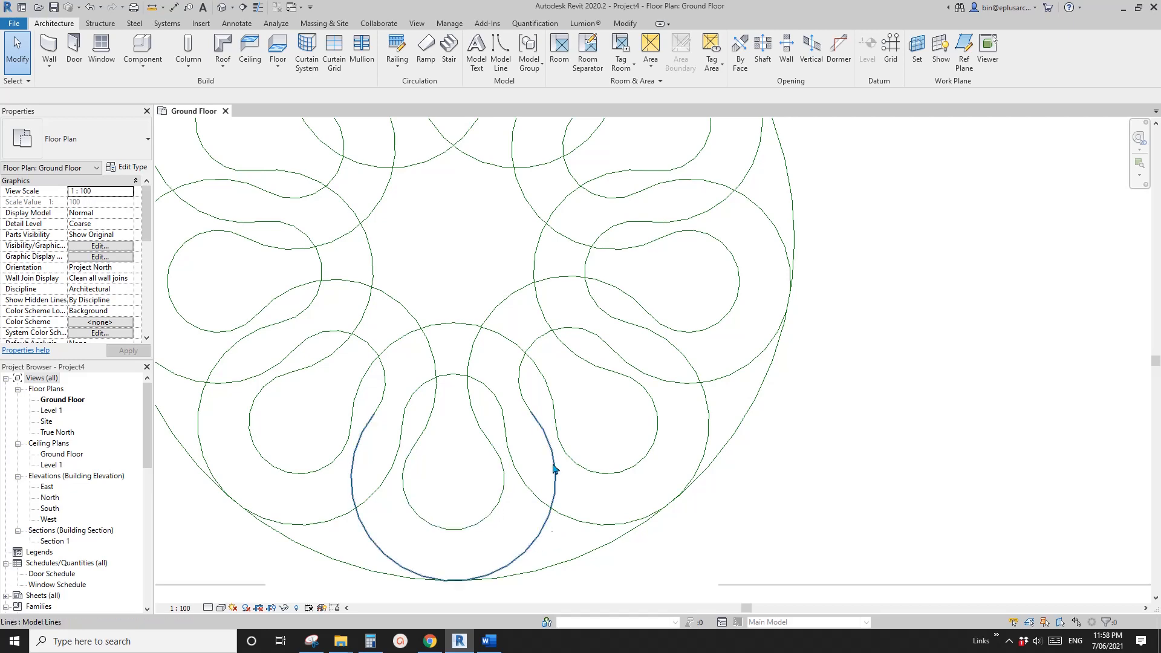
scroll(552, 471, "down", 1)
middle_click_drag(548, 468, 532, 416)
scroll(557, 402, "up", 1)
scroll(538, 441, "down", 1)
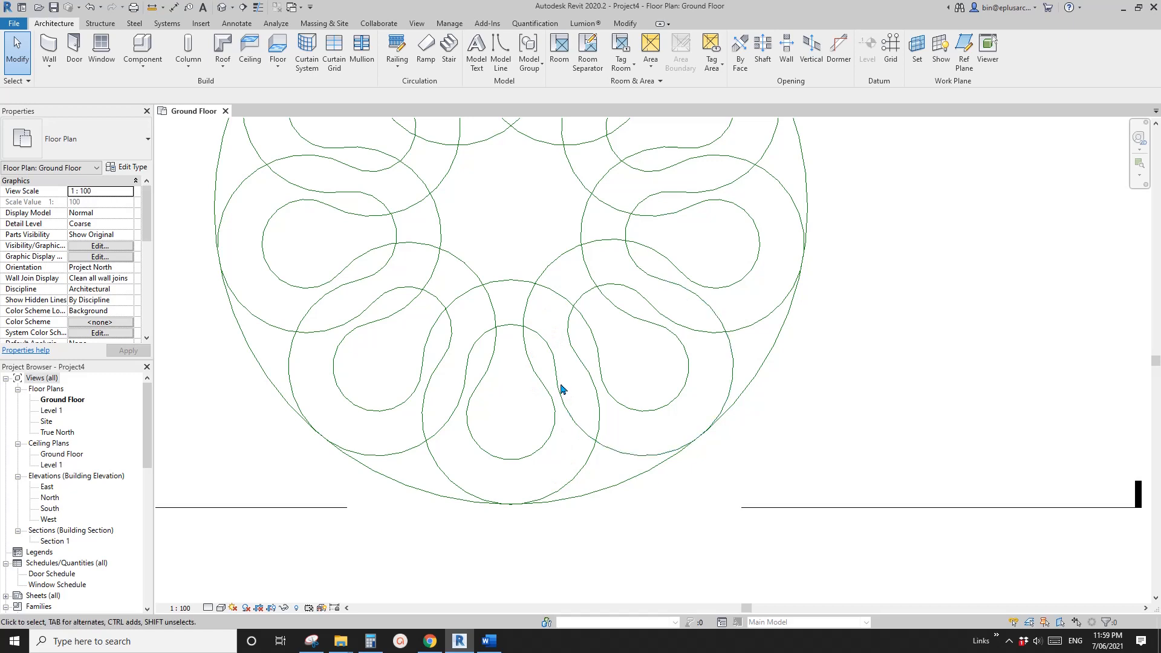
key("o")
key("f")
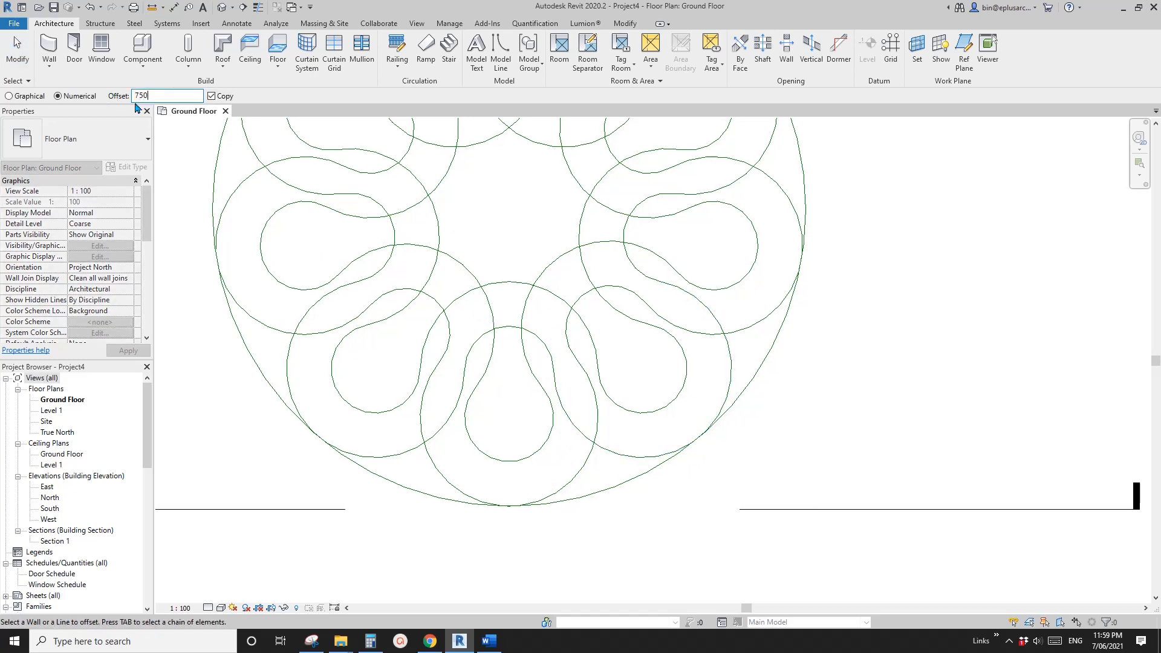
type("750")
middle_click_drag(231, 286, 219, 261)
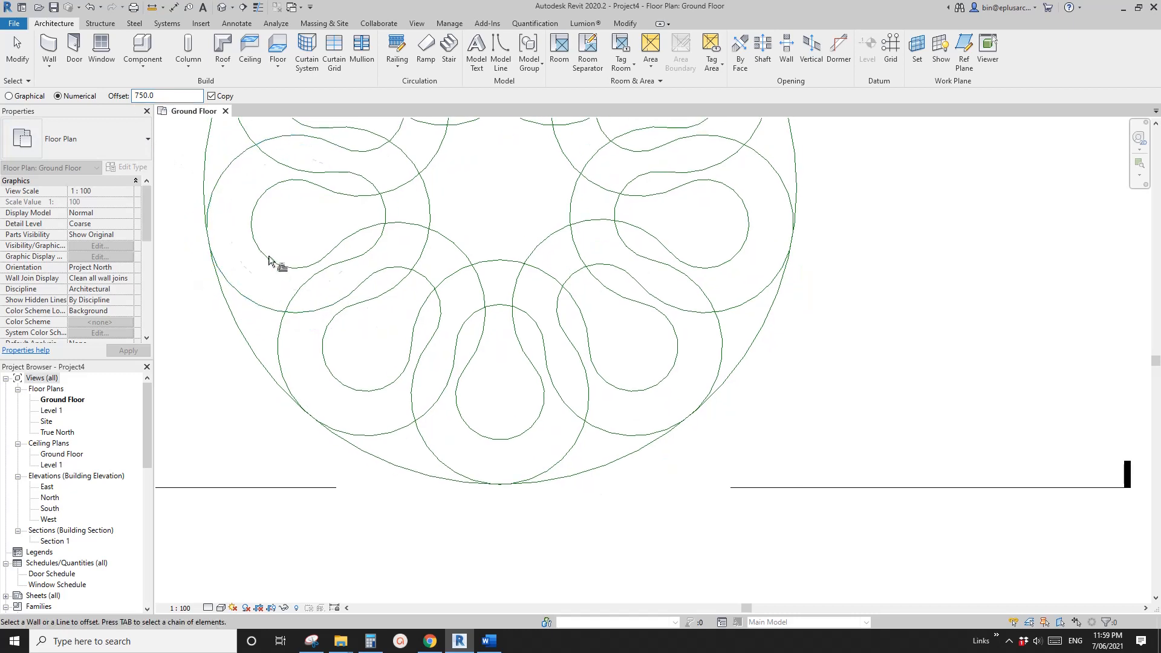
left_click(212, 96)
middle_click_drag(445, 376, 432, 391)
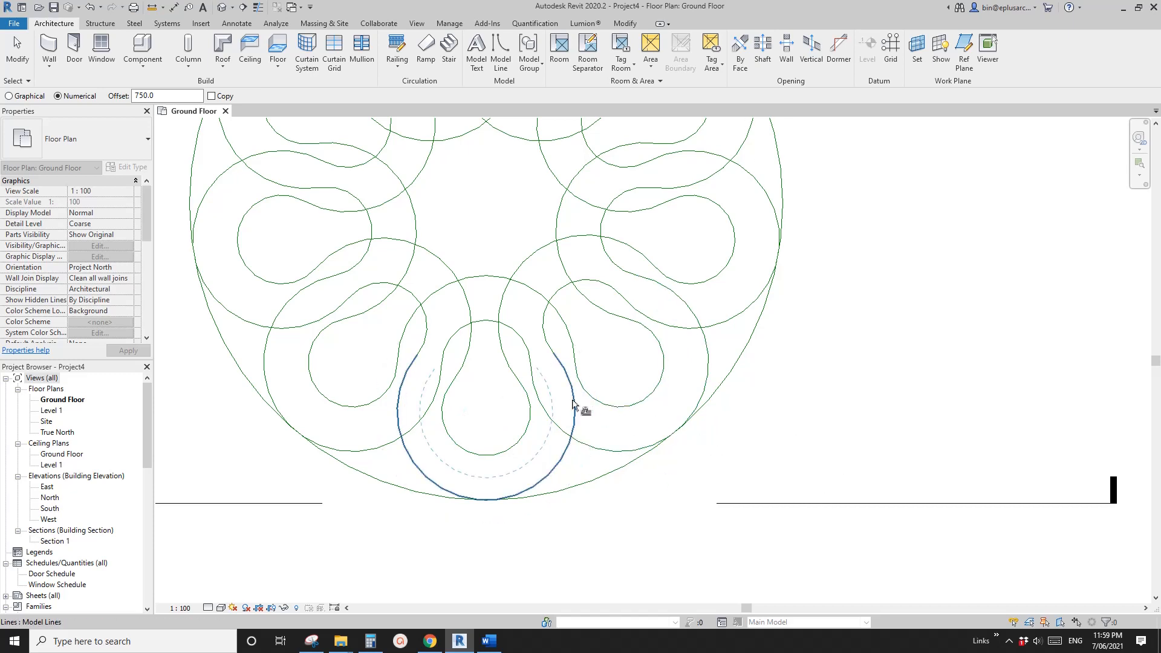
key("Tab")
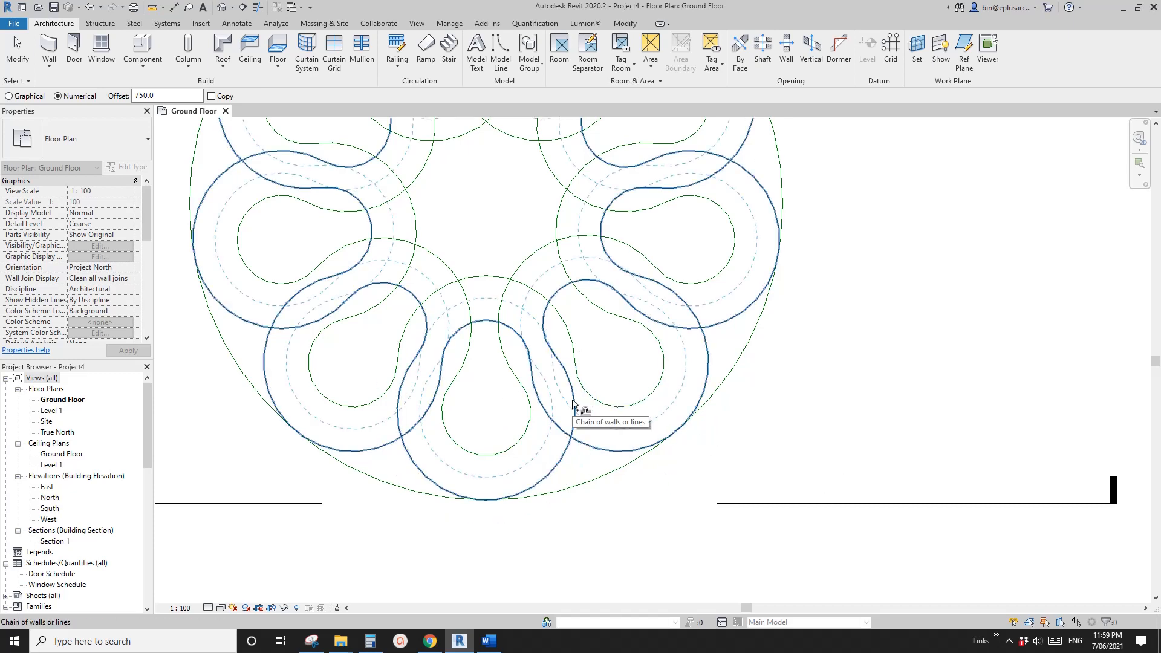
left_click(573, 404)
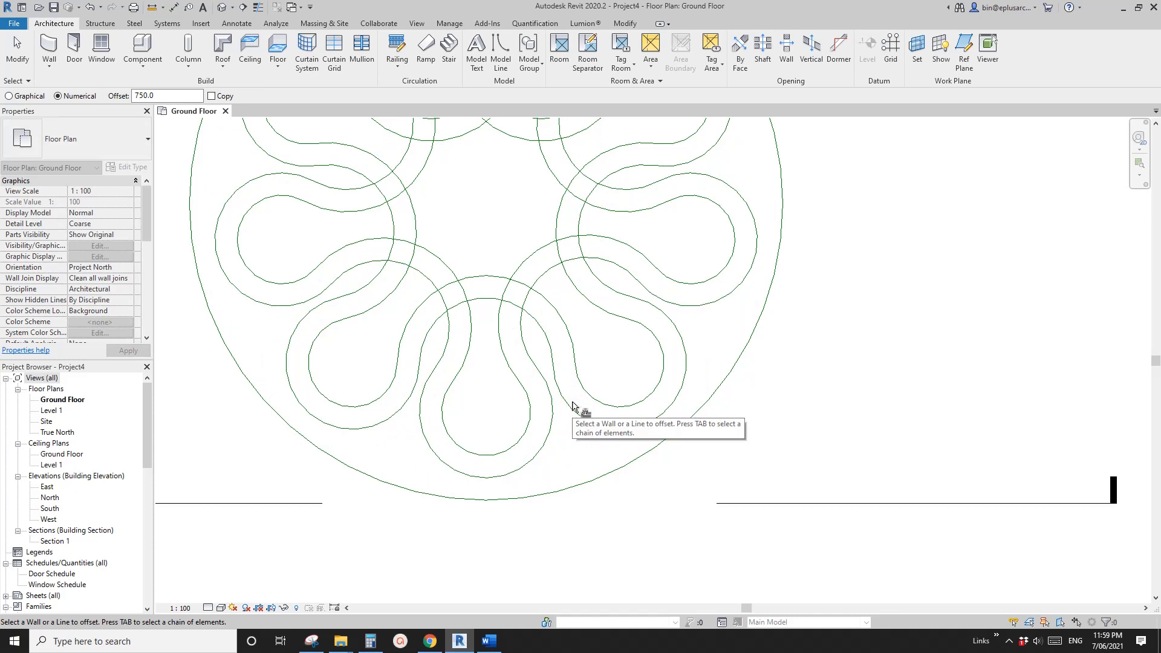
key("Escape")
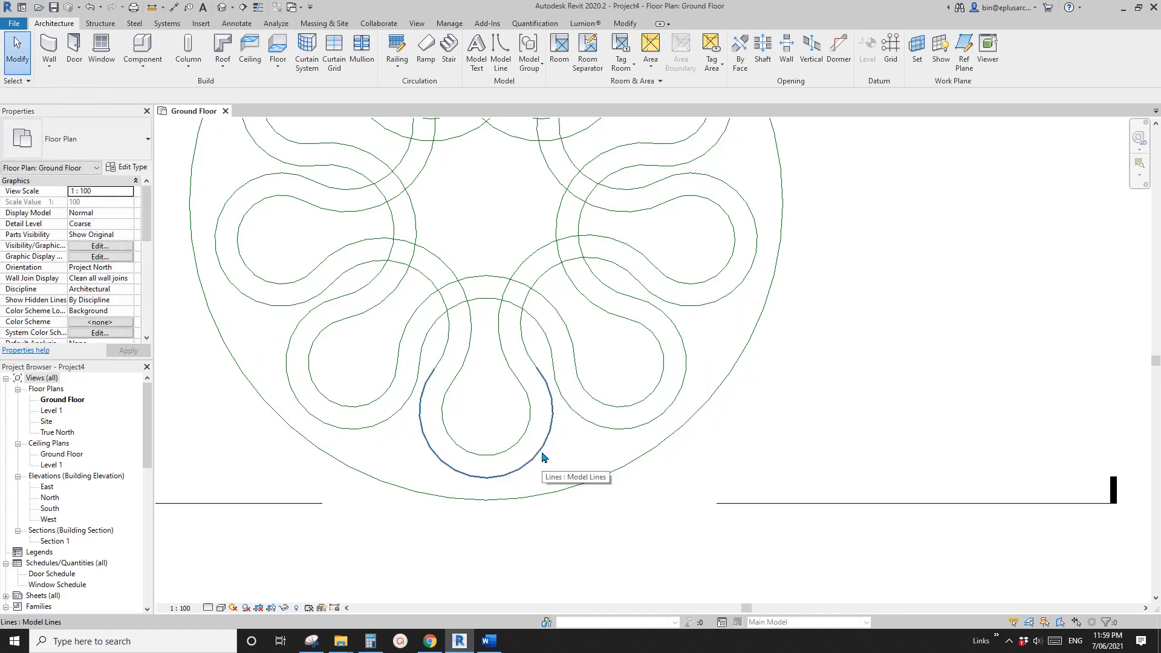
key("Tab")
left_click(543, 458)
scroll(550, 478, "down", 3)
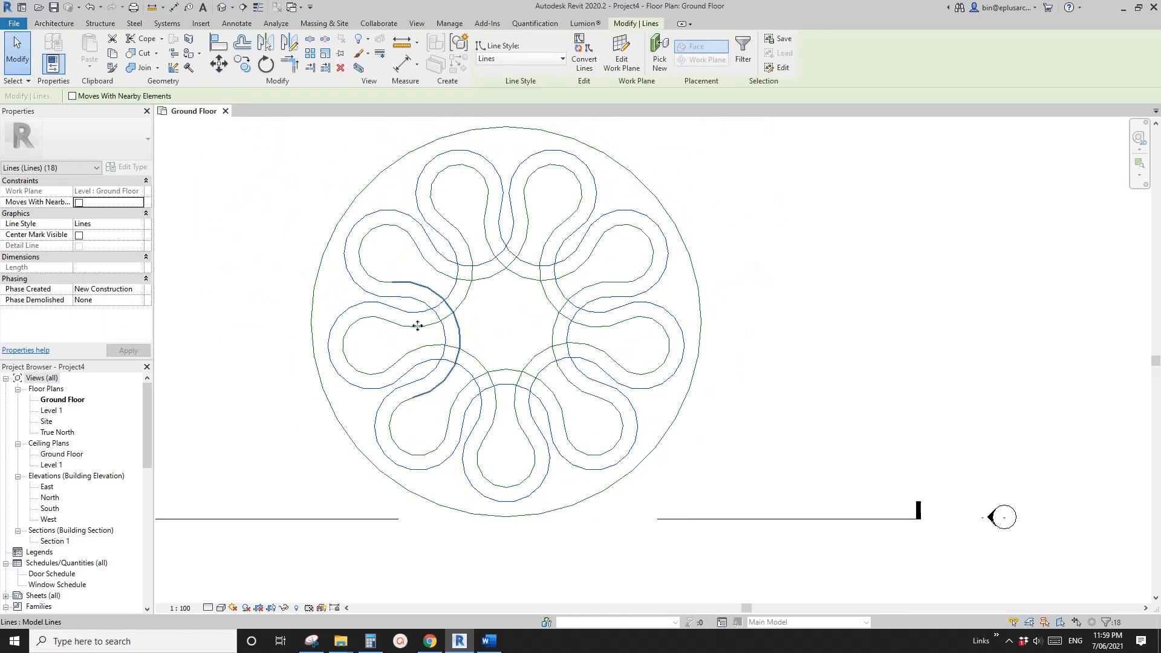
key("Escape")
Step: Delete the entire inner chain of petal lines, leaving the offset chain and the large outer circle
scroll(534, 501, "up", 4)
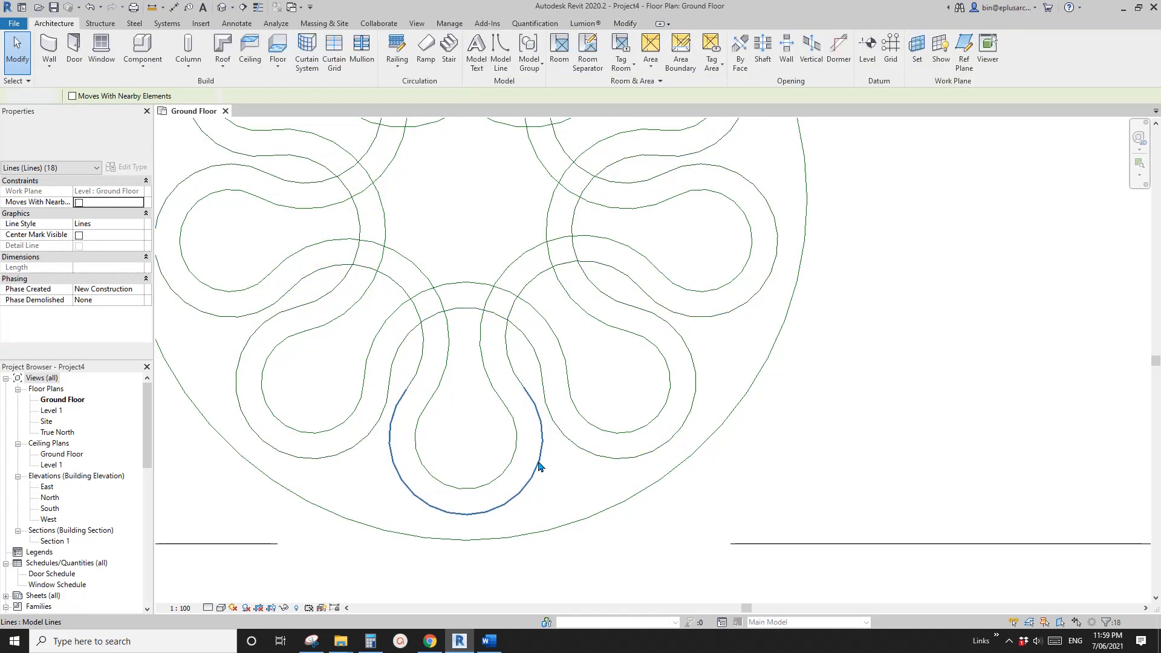
key("Tab")
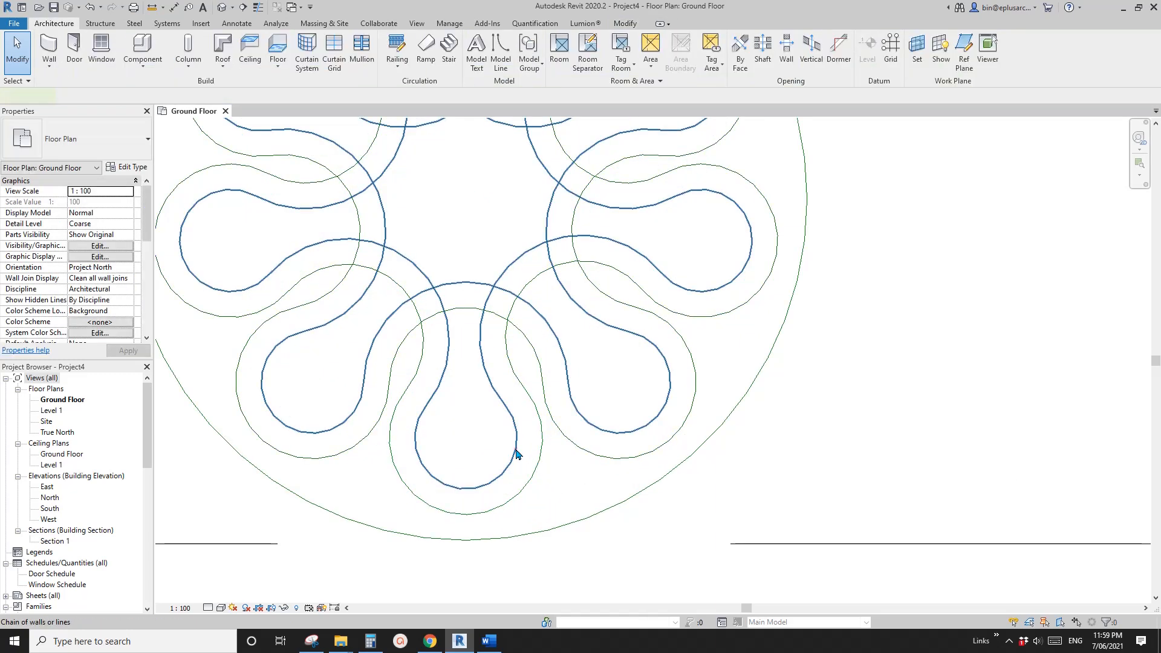
left_click(517, 454)
scroll(516, 454, "down", 4)
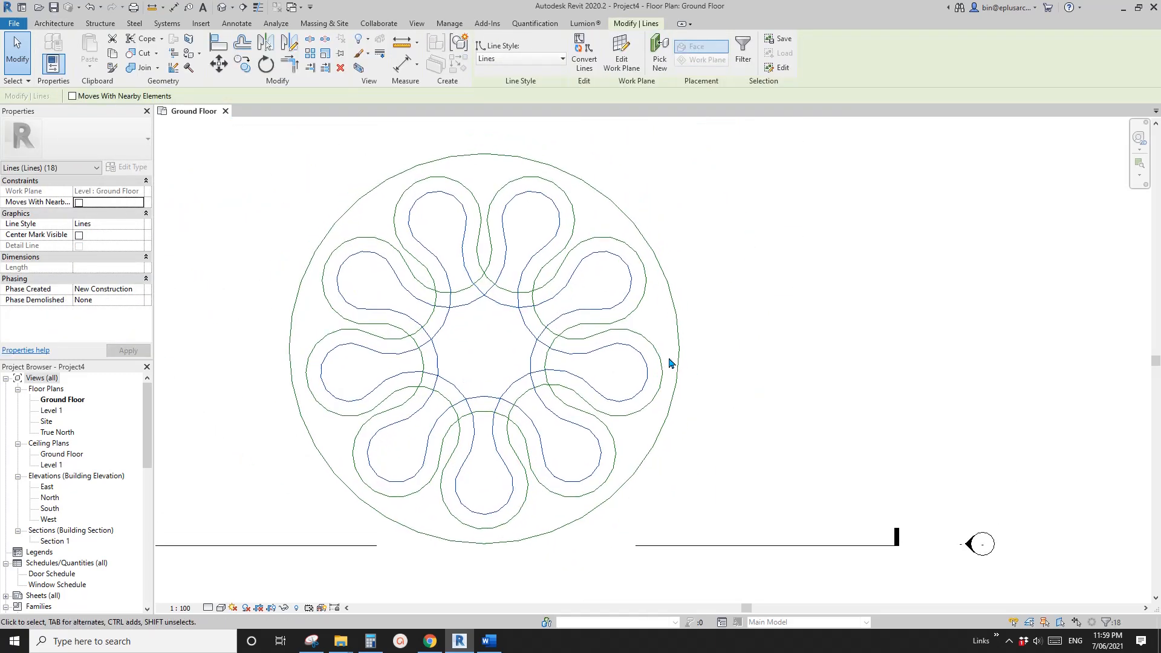
key("Delete")
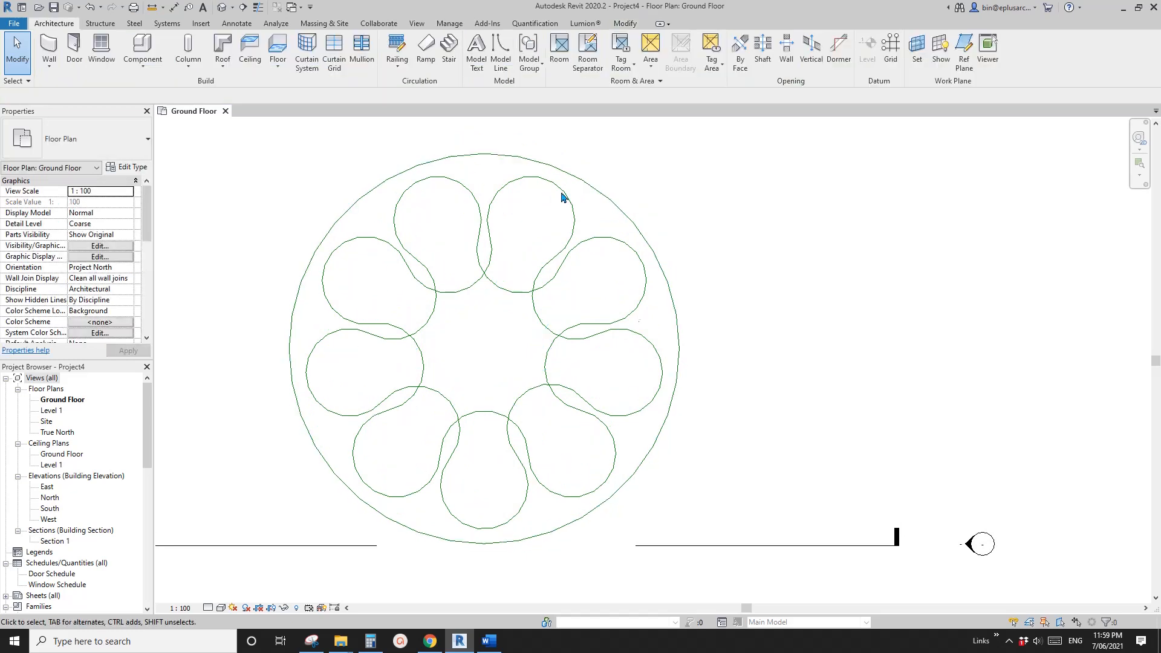
Step: Start a ramp and set its type's maximum incline length to 999999 and its max slope (1/x) to 20
scroll(521, 380, "up", 4)
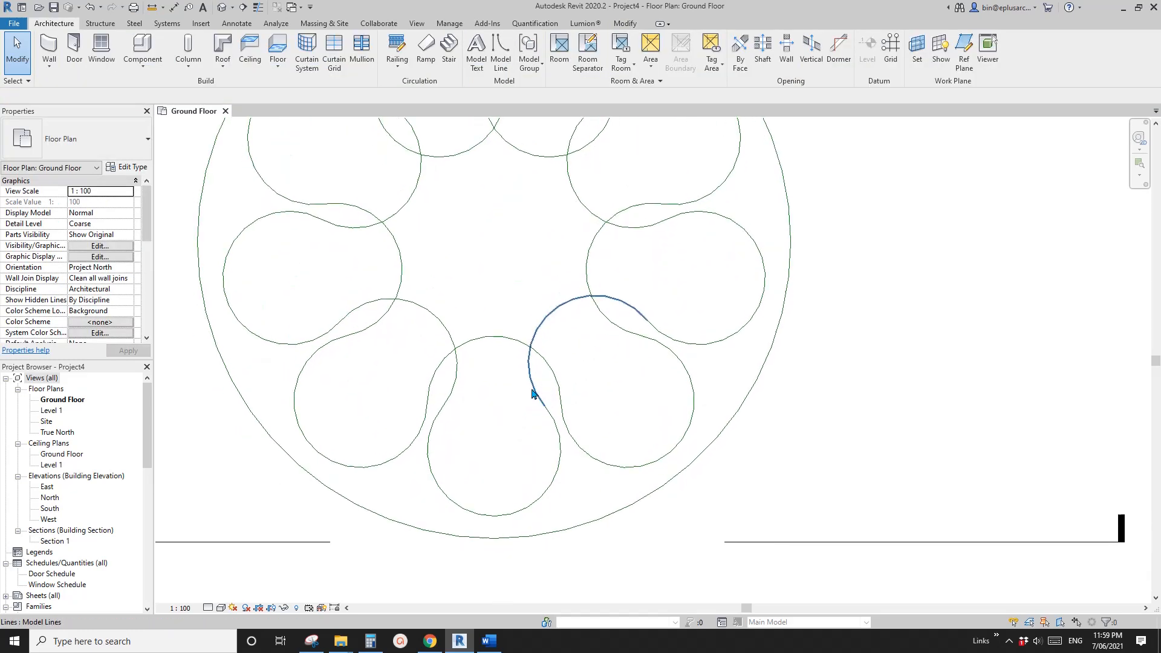
middle_click_drag(530, 383, 557, 378)
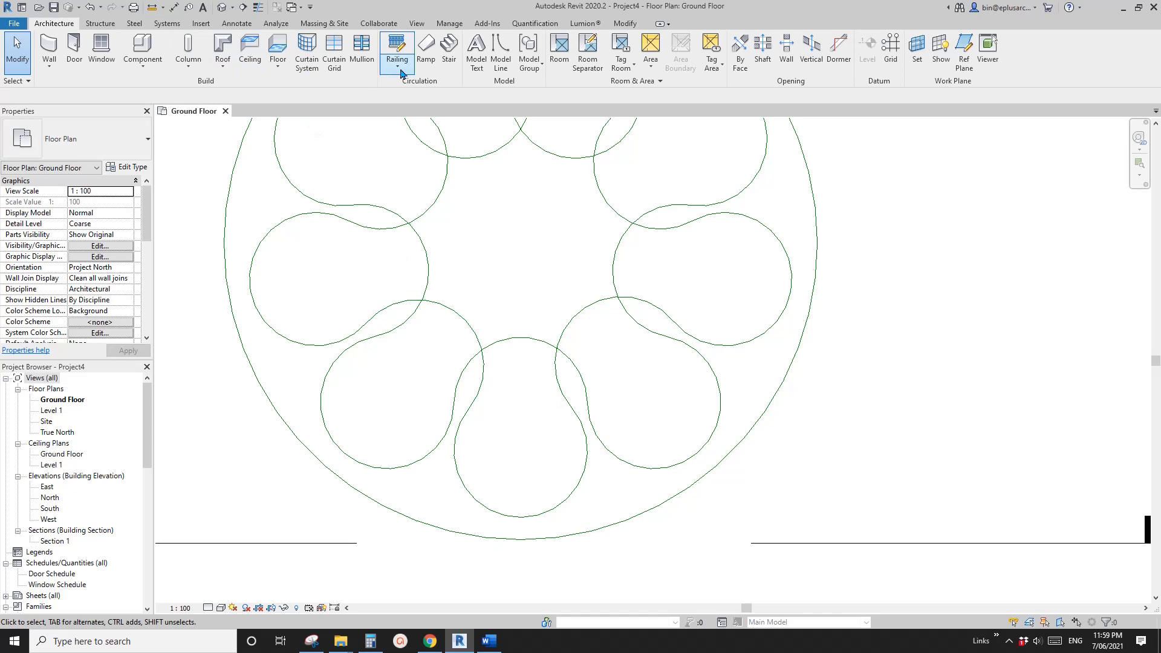
left_click(425, 48)
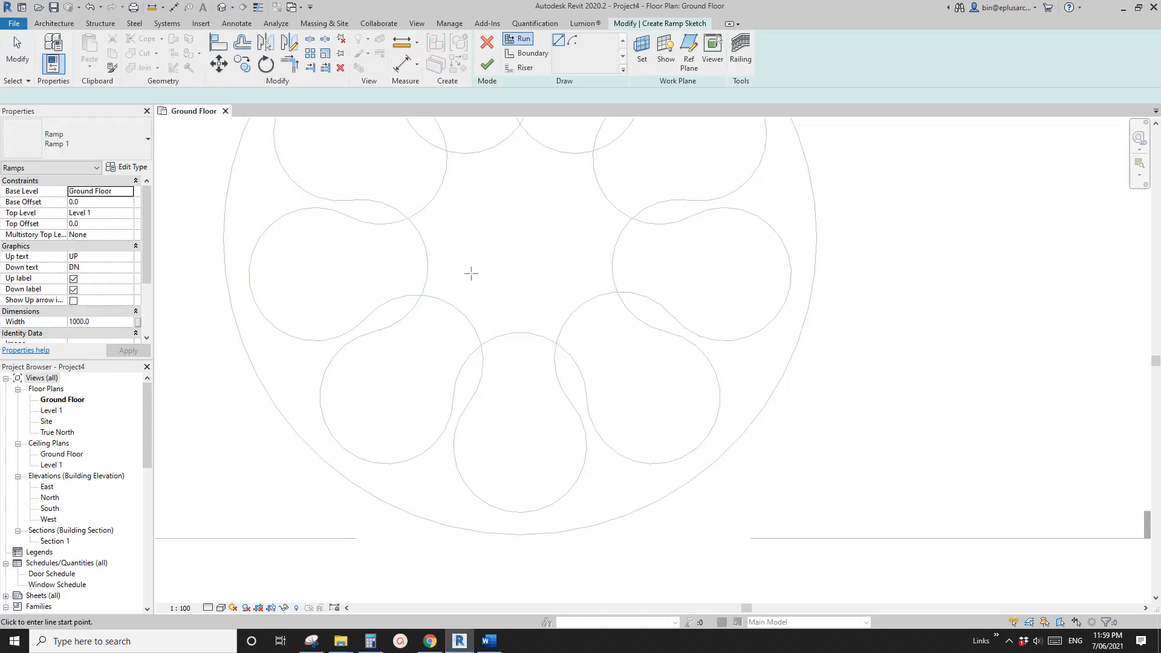
middle_click_drag(433, 282, 457, 294)
left_click(134, 171)
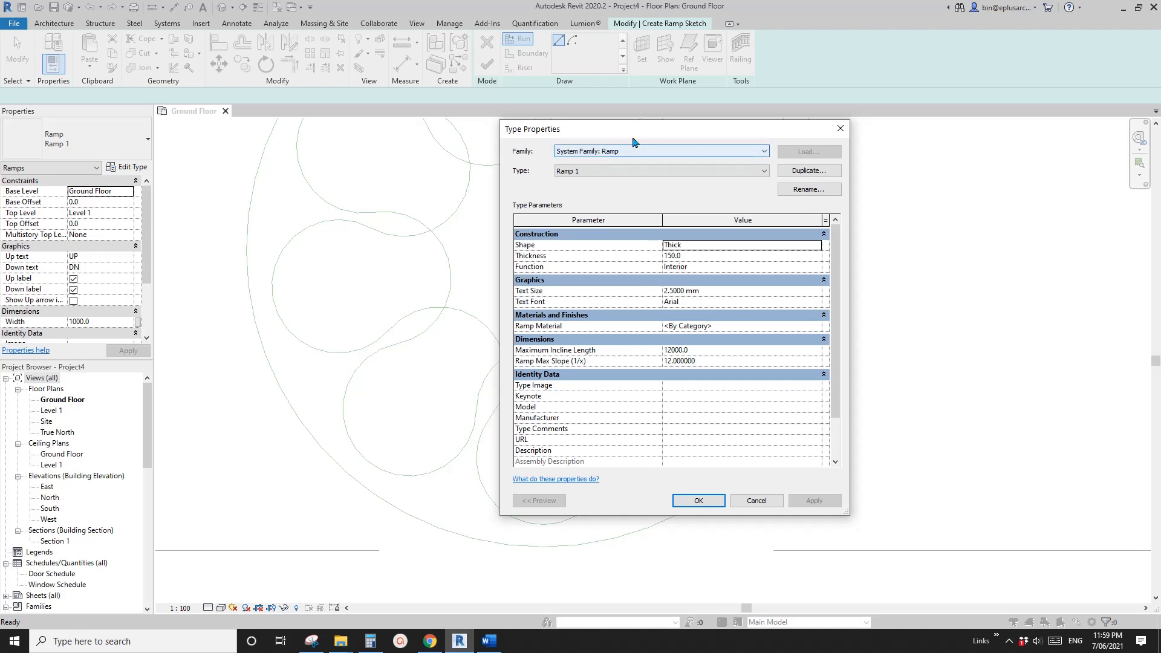
left_click_drag(638, 132, 626, 145)
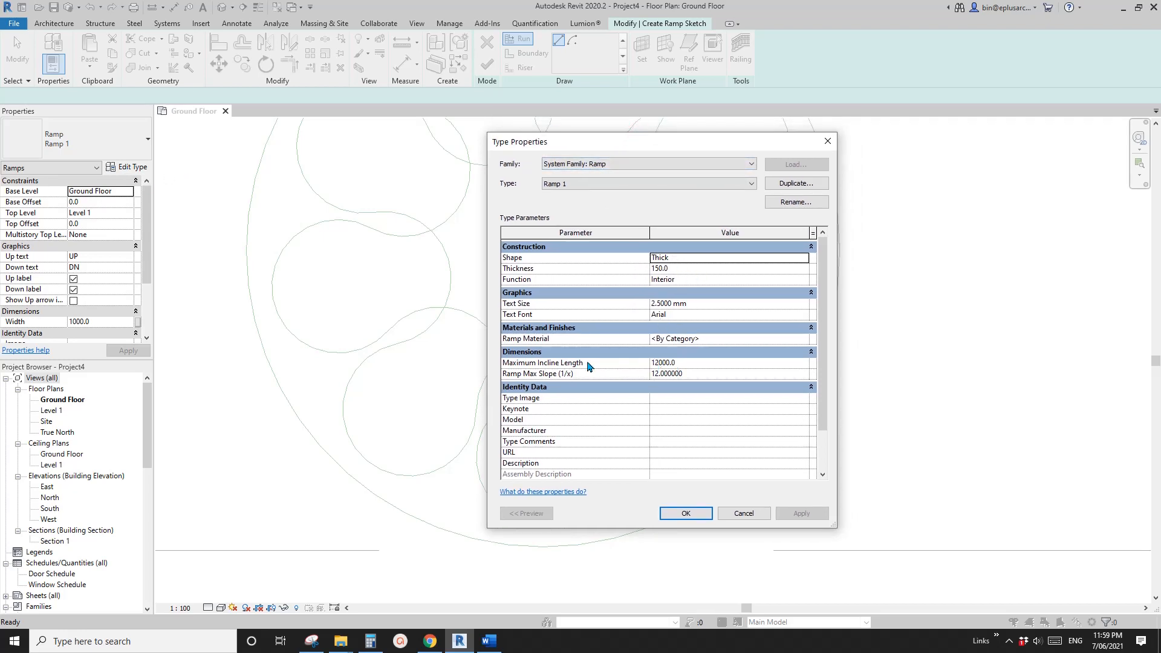
left_click(691, 362)
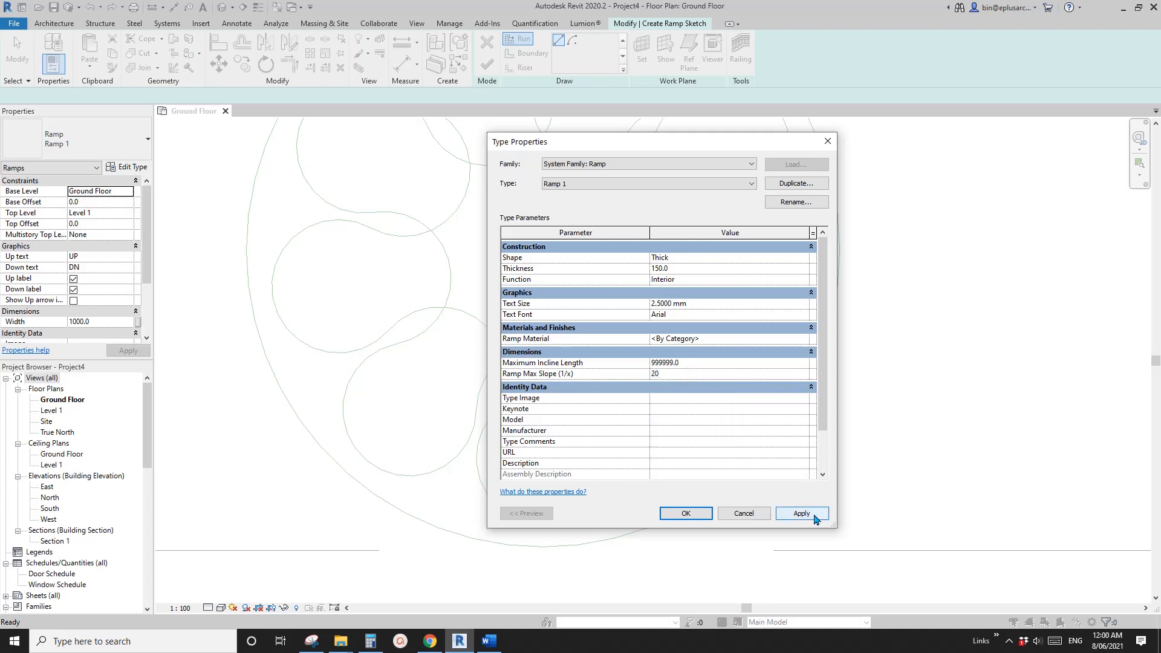
left_click(687, 513)
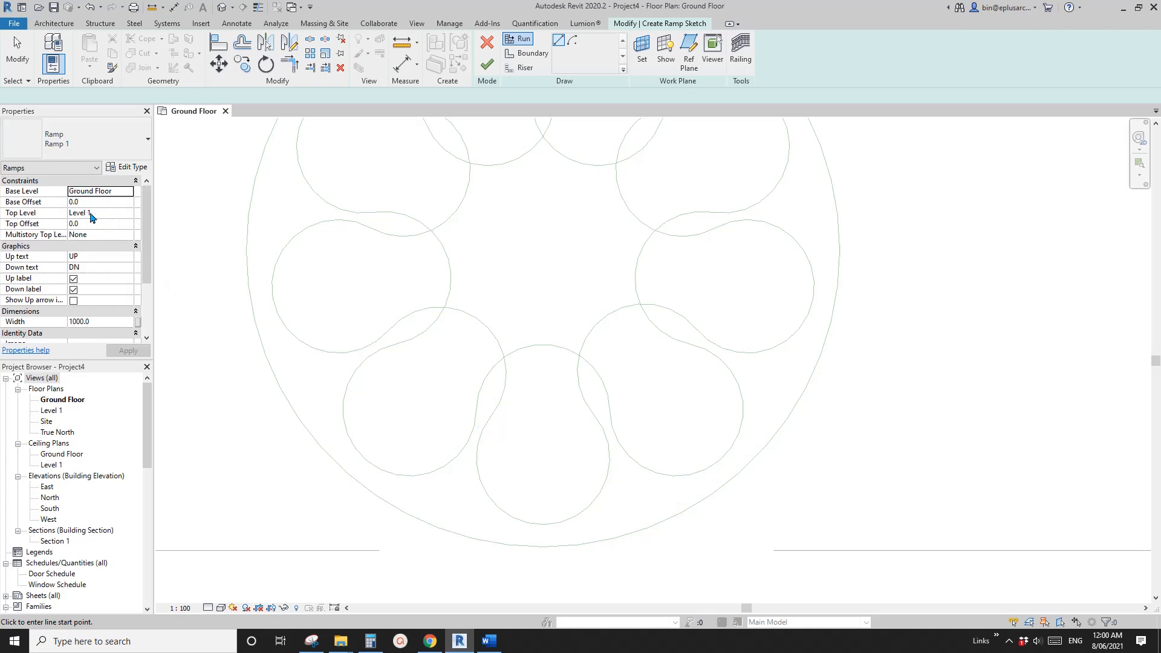
Step: Set the ramp's top level to Ground Floor and its top offset to 999999
left_click(128, 214)
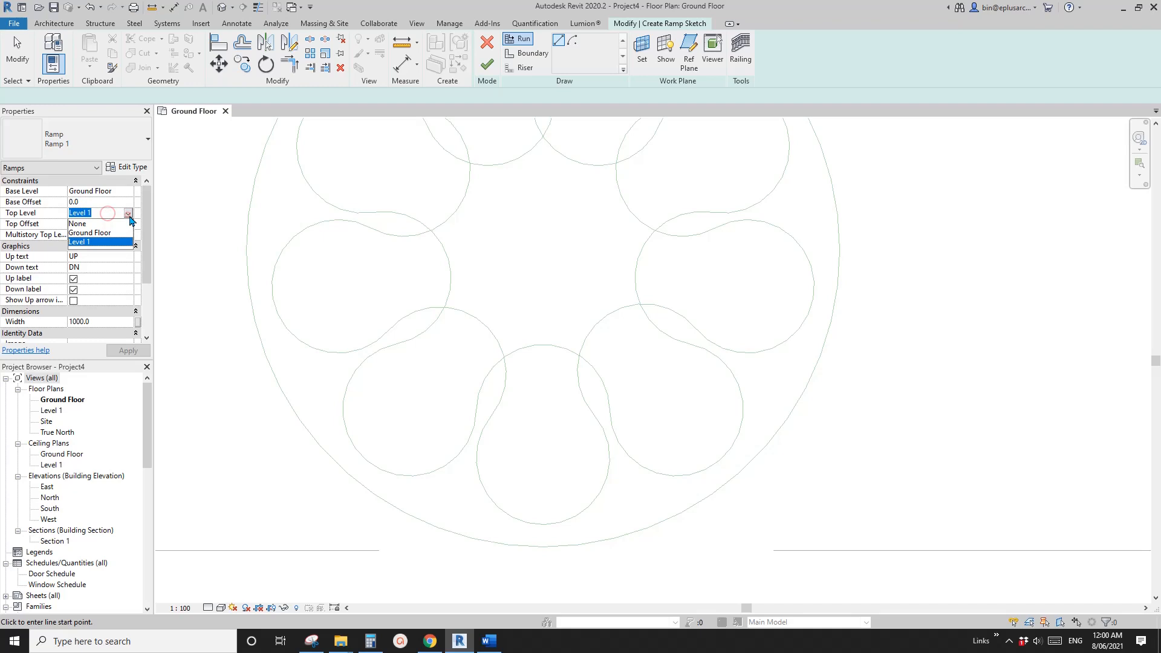
left_click(91, 234)
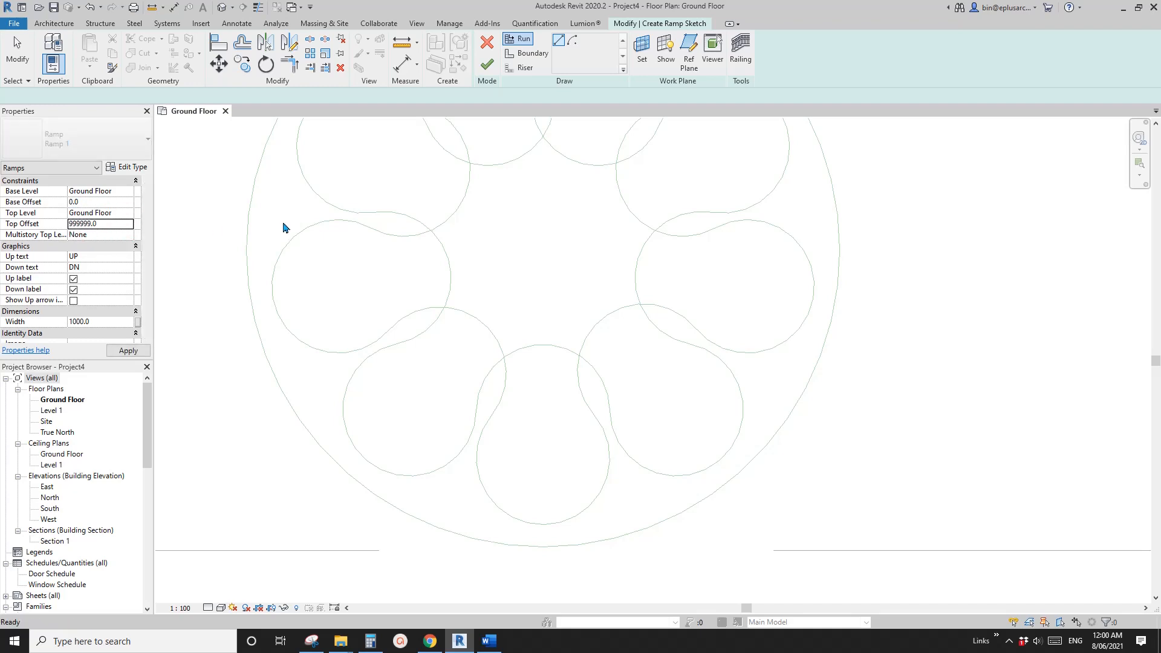
mouse_move(490, 347)
middle_mouse_down()
mouse_move(466, 347)
mouse_move(513, 365)
mouse_move(510, 375)
mouse_move(500, 354)
middle_mouse_up()
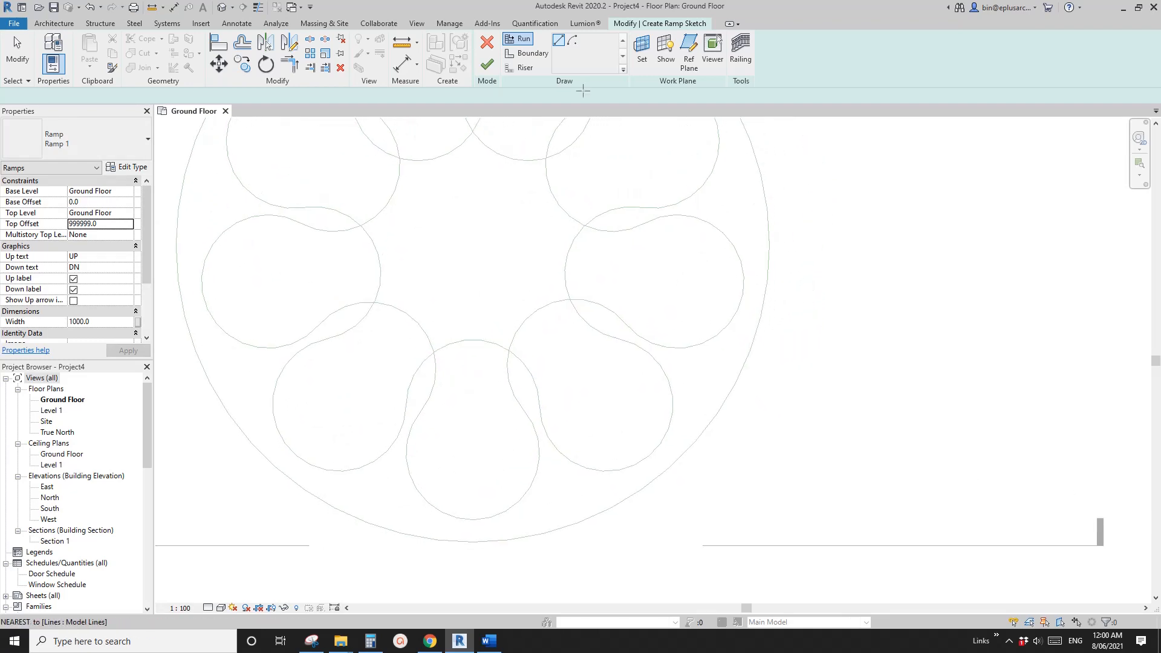
Step: Start a centre-ends arc run on the lowest petal, radius 2250, beginning at the petal arc's left end
left_click(573, 42)
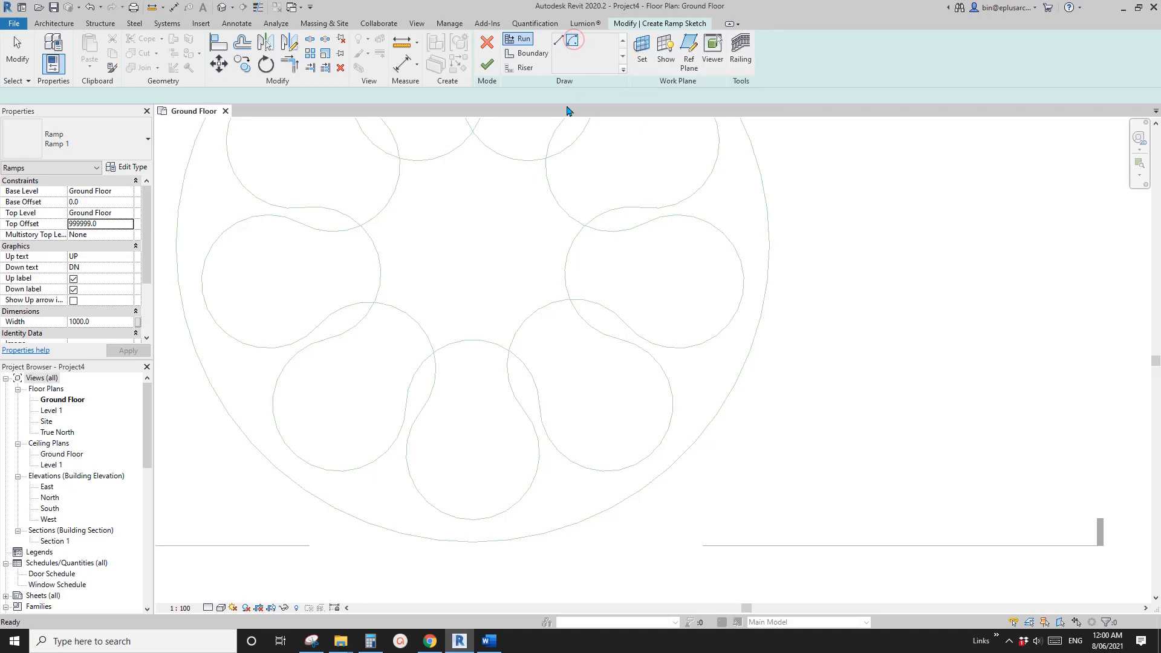
middle_click_drag(531, 282, 516, 261)
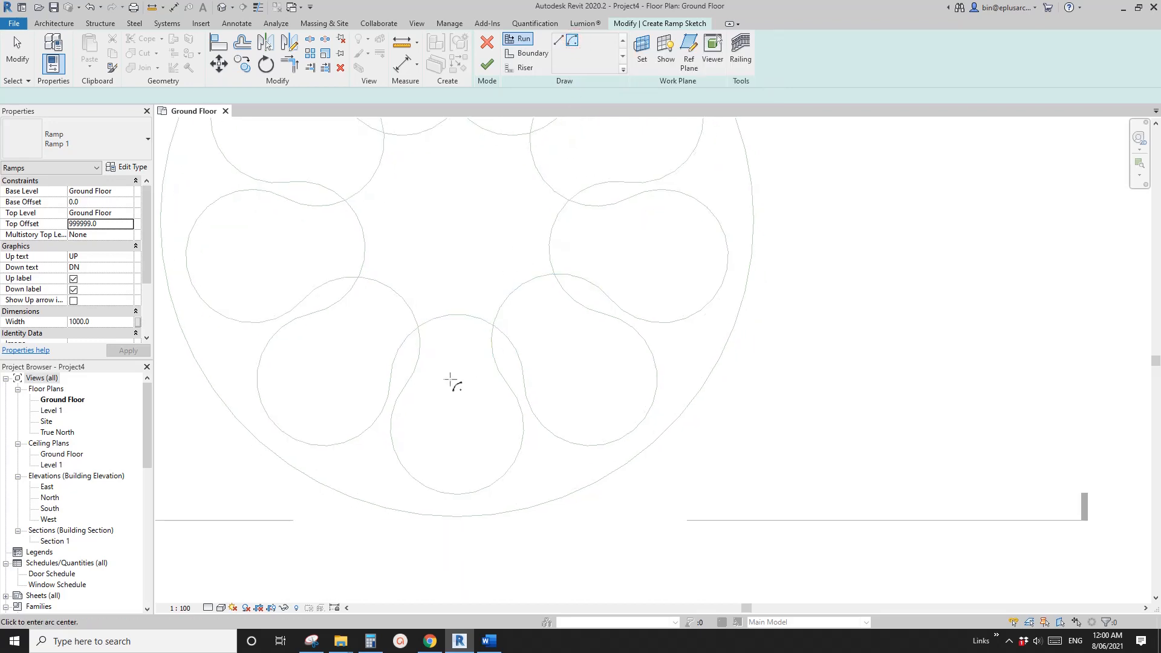
scroll(402, 392, "up", 2)
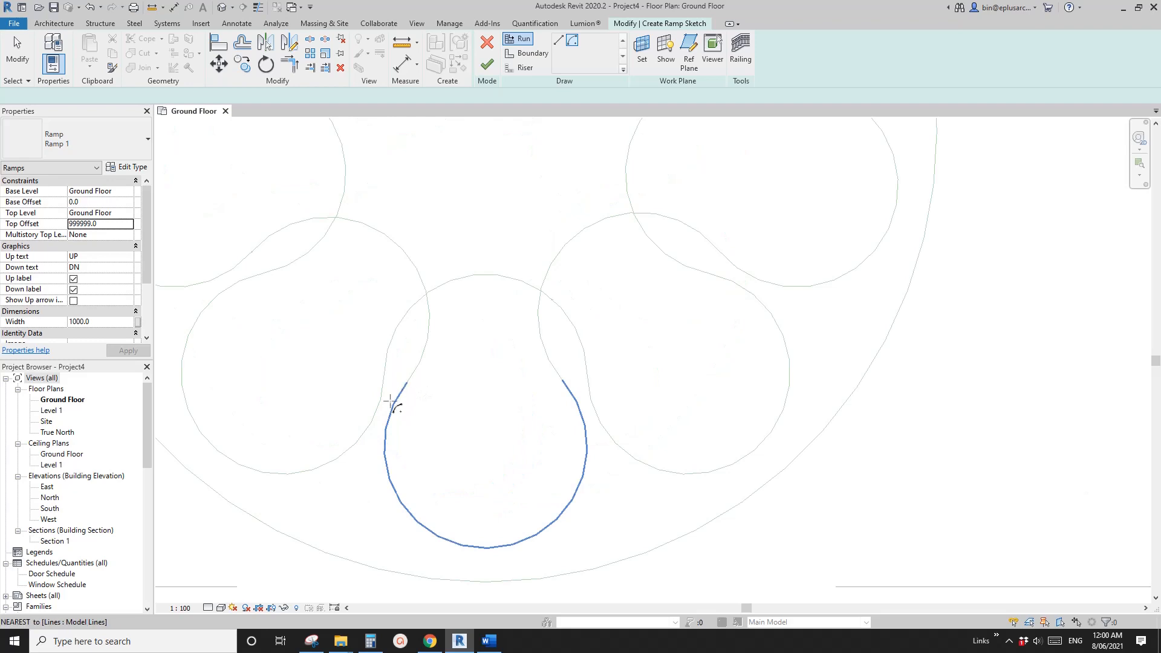
middle_click_drag(523, 385, 529, 349)
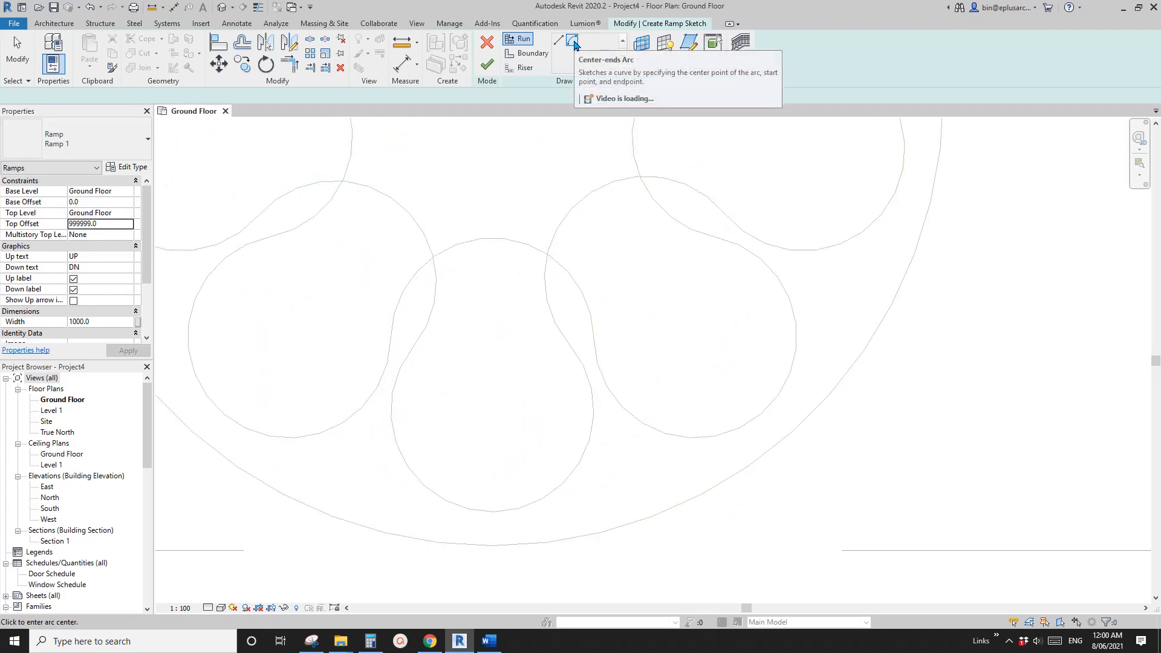
middle_click_drag(549, 318, 564, 330)
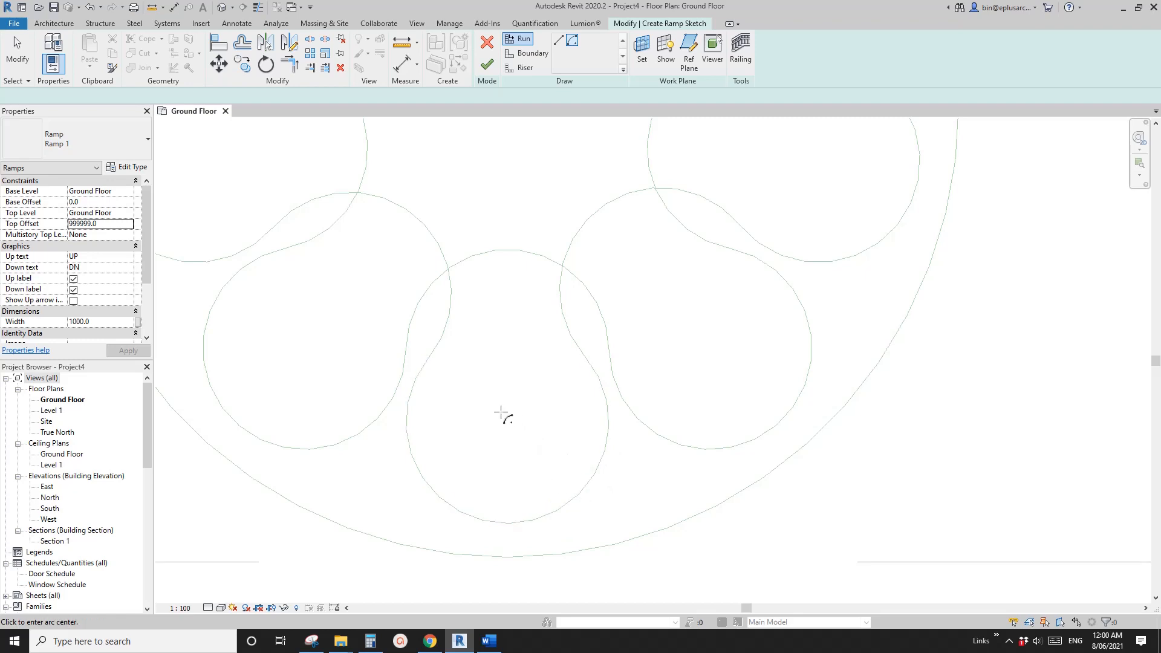
left_click(579, 497)
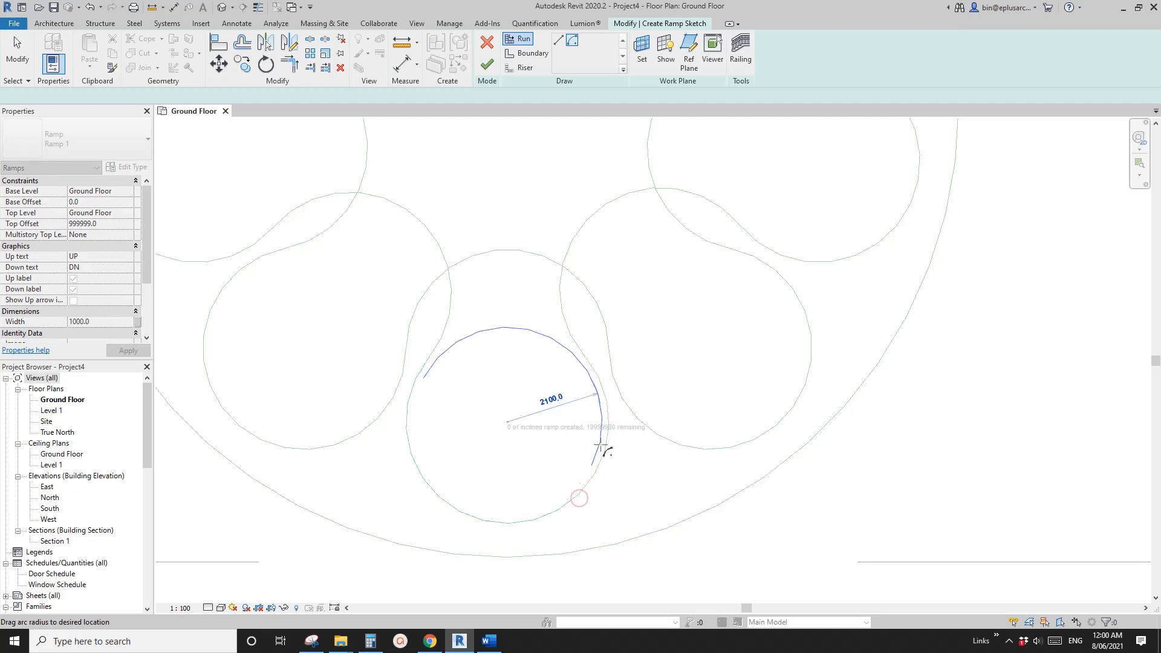
scroll(435, 362, "up", 2)
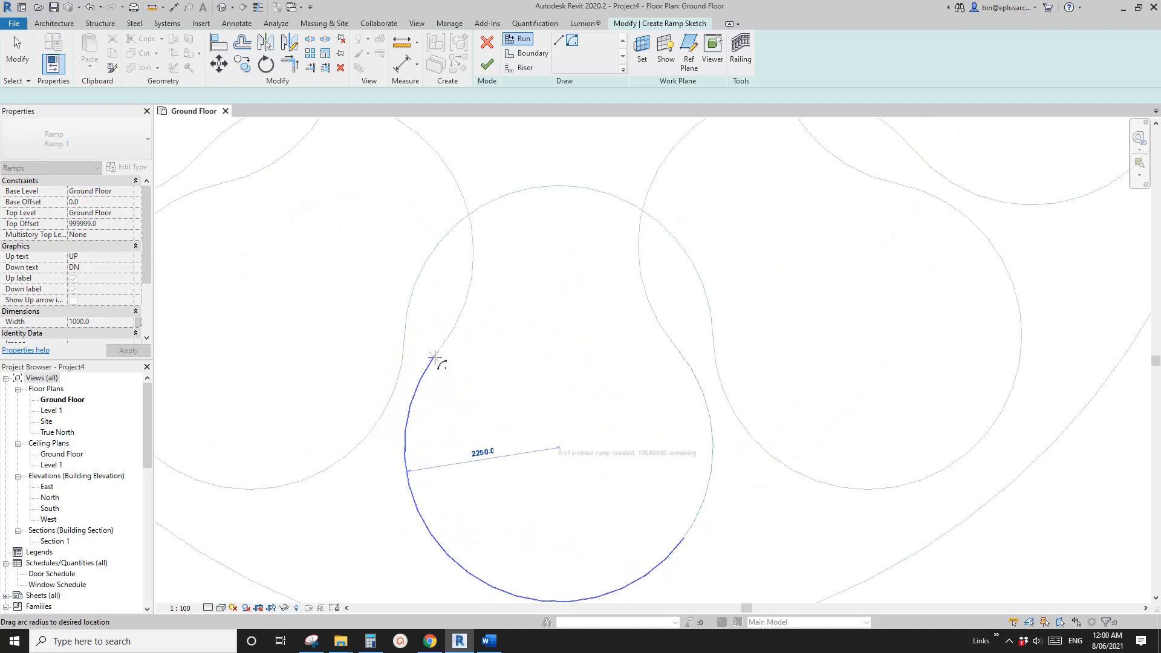
scroll(443, 347, "up", 2)
scroll(442, 343, "up", 3)
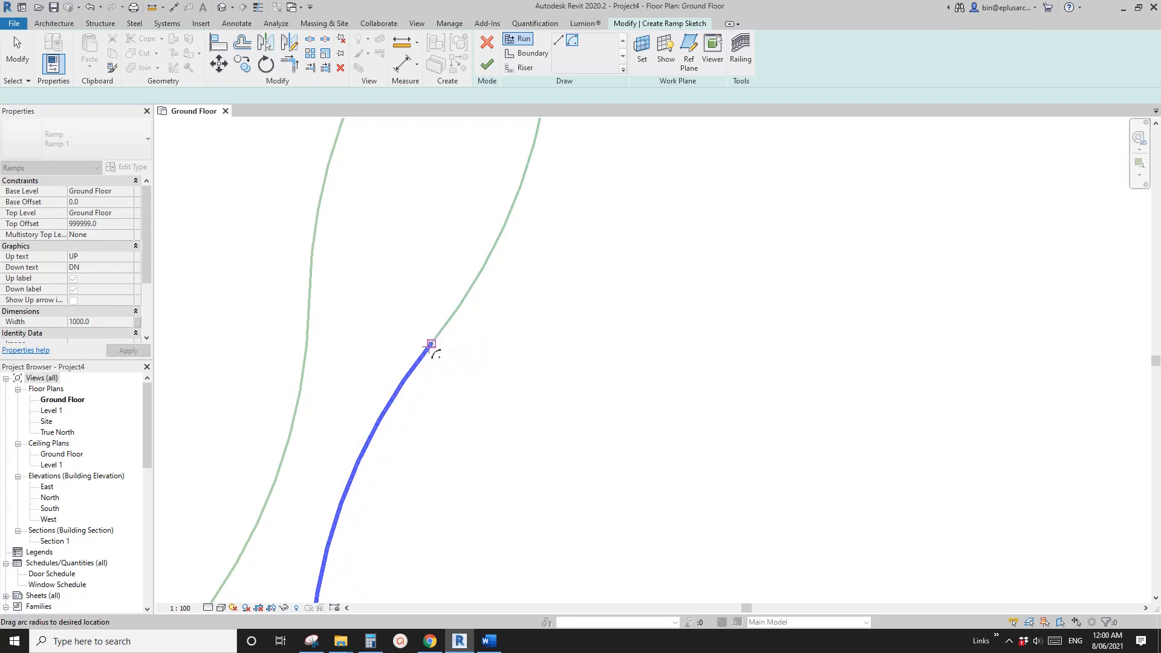
scroll(397, 441, "down", 5)
Step: End the arc run near the petal arc's right end and finish the ramp
scroll(393, 417, "up", 2)
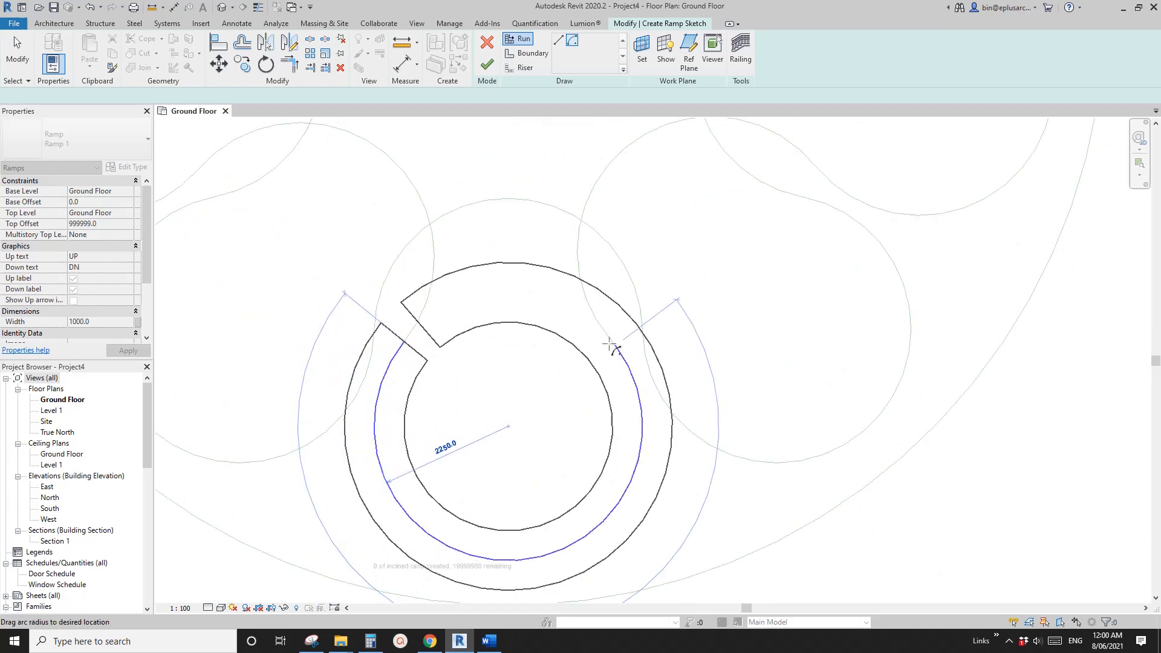
scroll(605, 330, "up", 3)
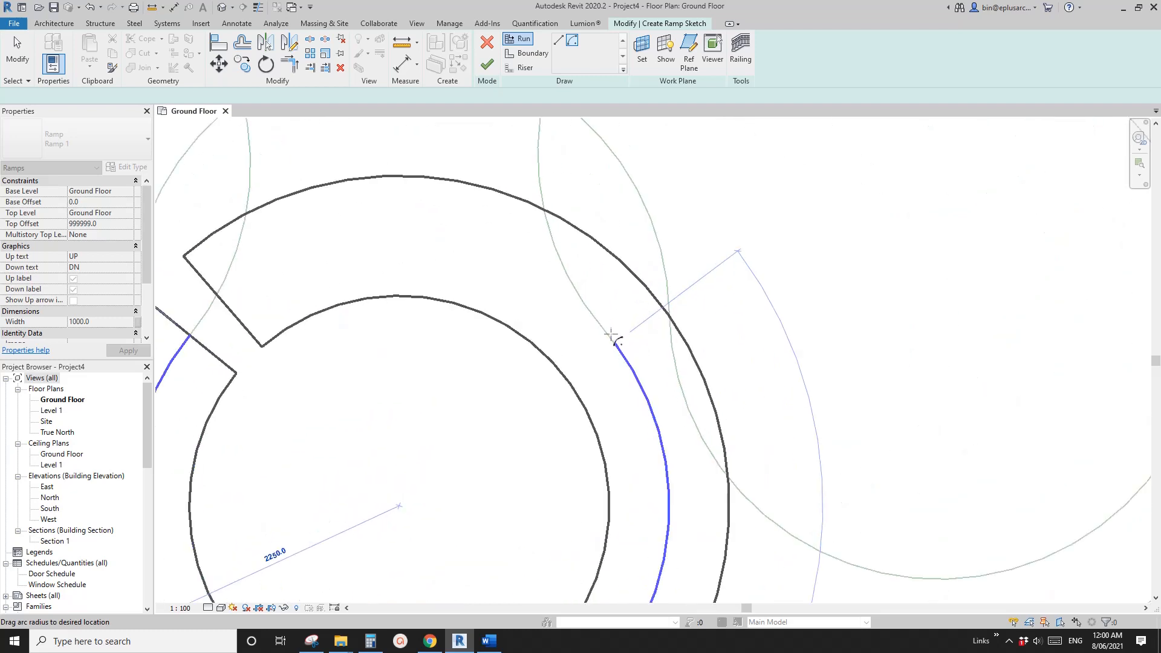
scroll(613, 338, "up", 2)
scroll(607, 340, "down", 2)
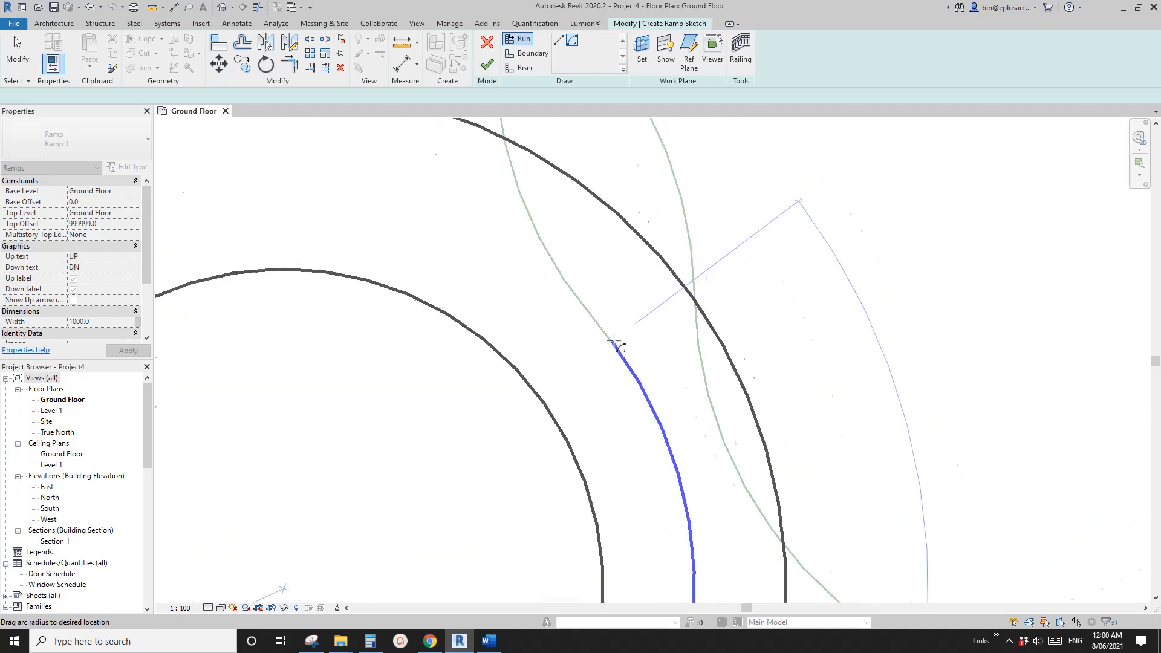
scroll(610, 342, "up", 4)
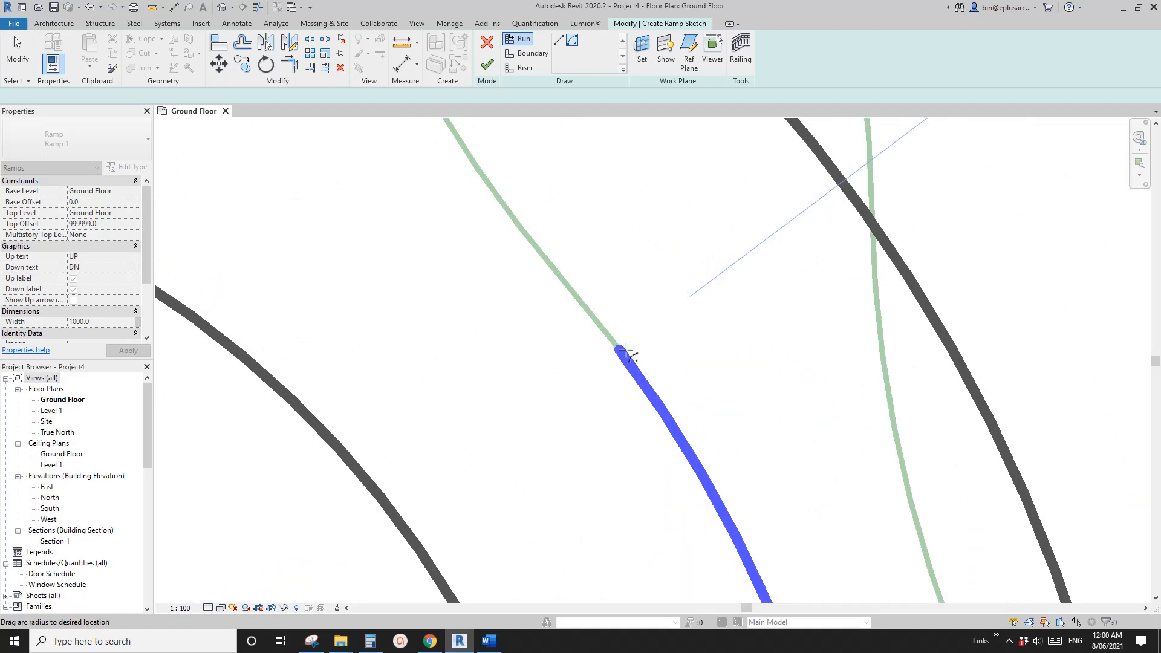
scroll(676, 413, "down", 2)
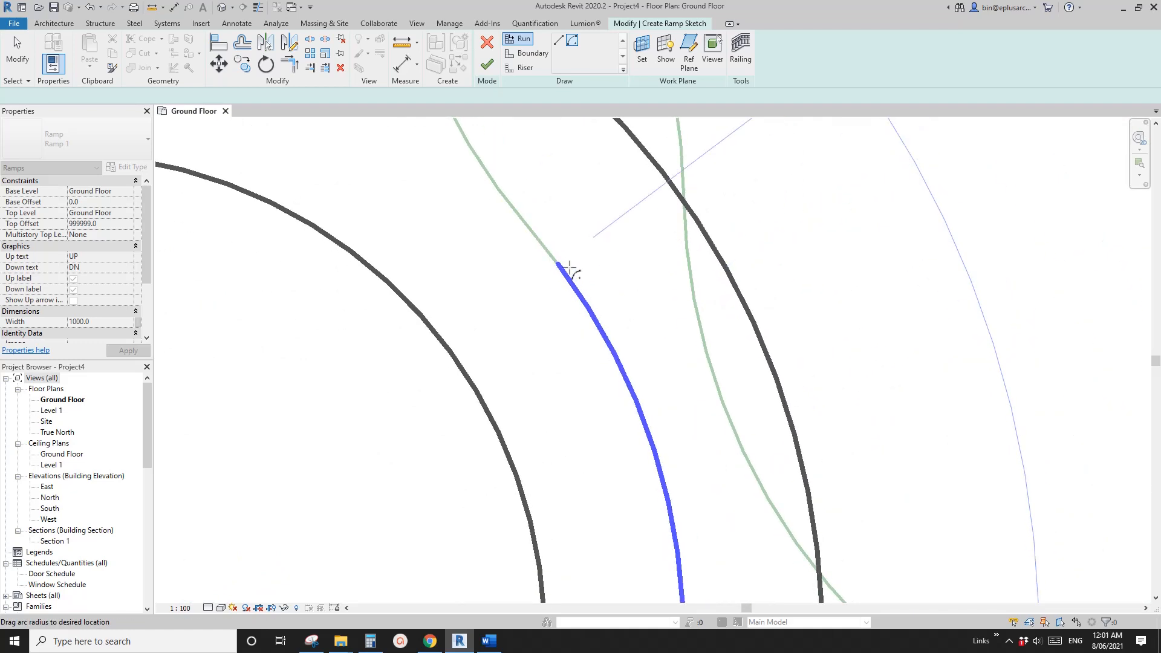
left_click(569, 277)
scroll(565, 284, "down", 5)
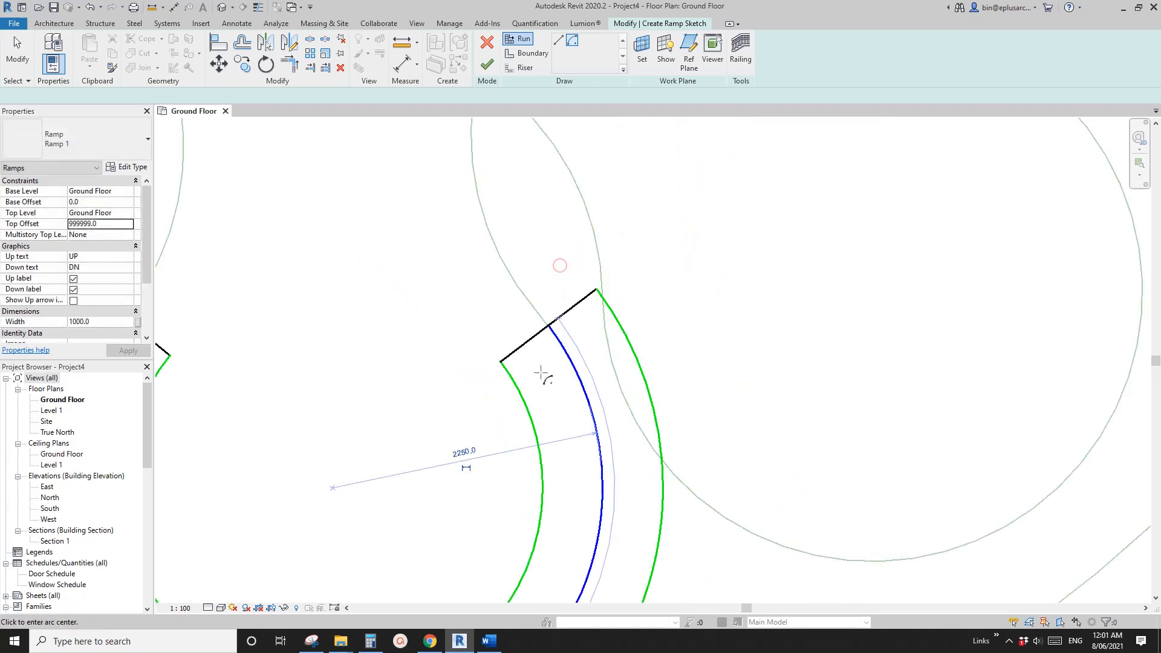
middle_click_drag(565, 380, 557, 379)
middle_click_drag(510, 314, 504, 314)
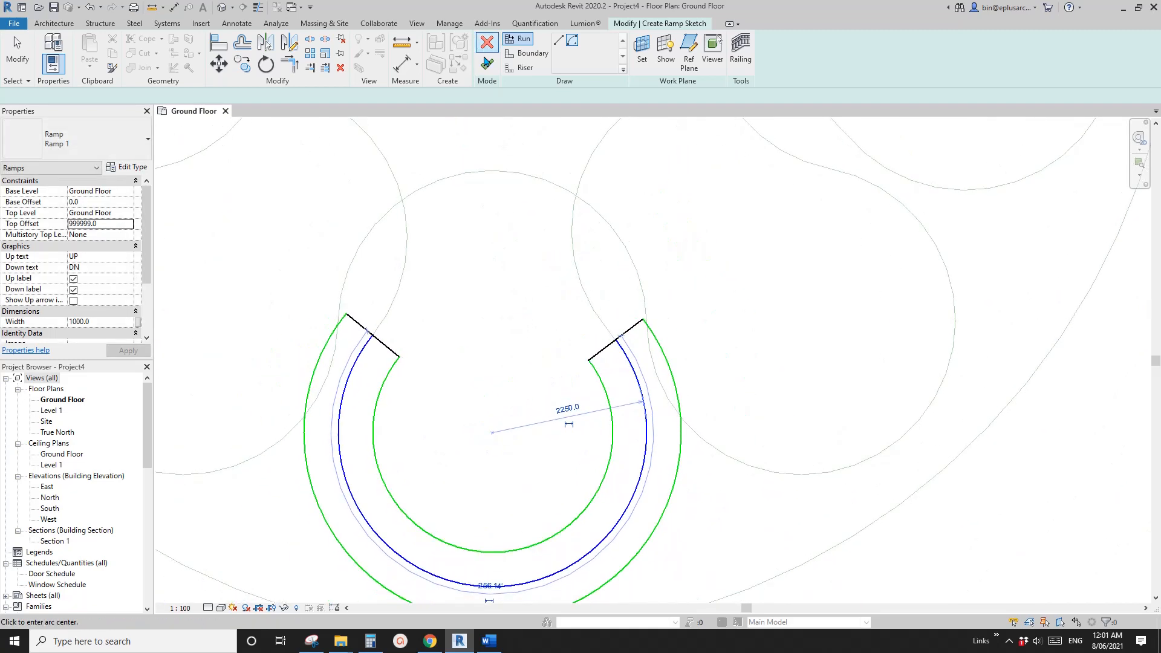
left_click(487, 64)
key("Escape")
Step: Draw a short marker model line from the endpoint of the petal line just beyond the ramp's right end
scroll(583, 324, "up", 5)
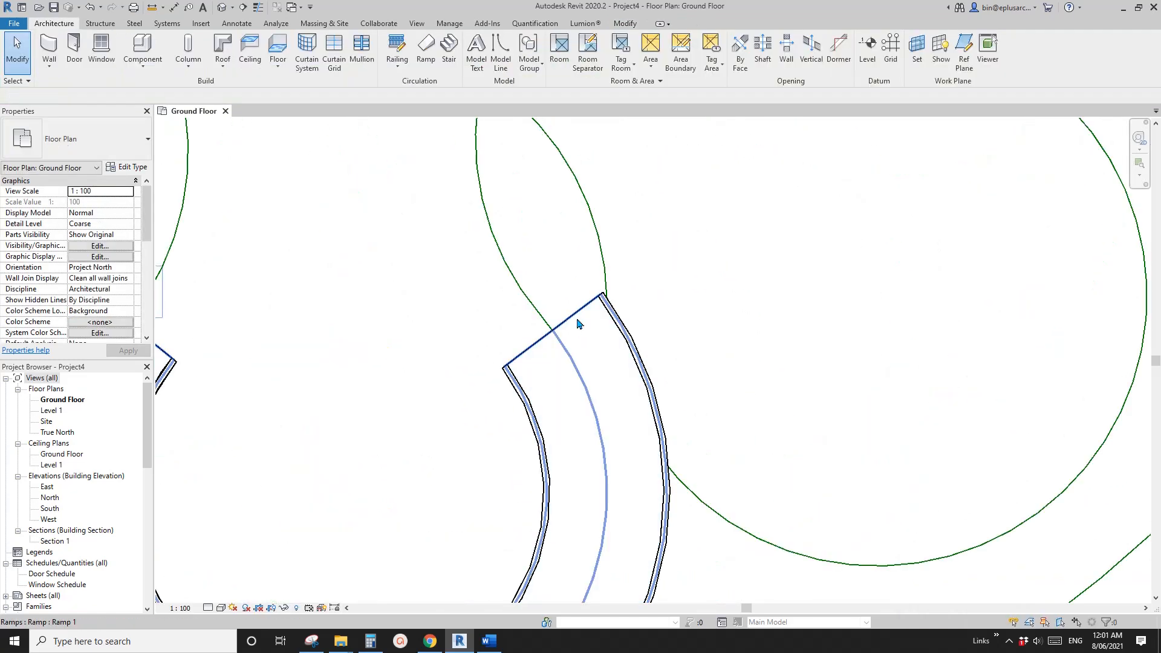
scroll(563, 328, "up", 1)
left_click(562, 318)
key("Escape")
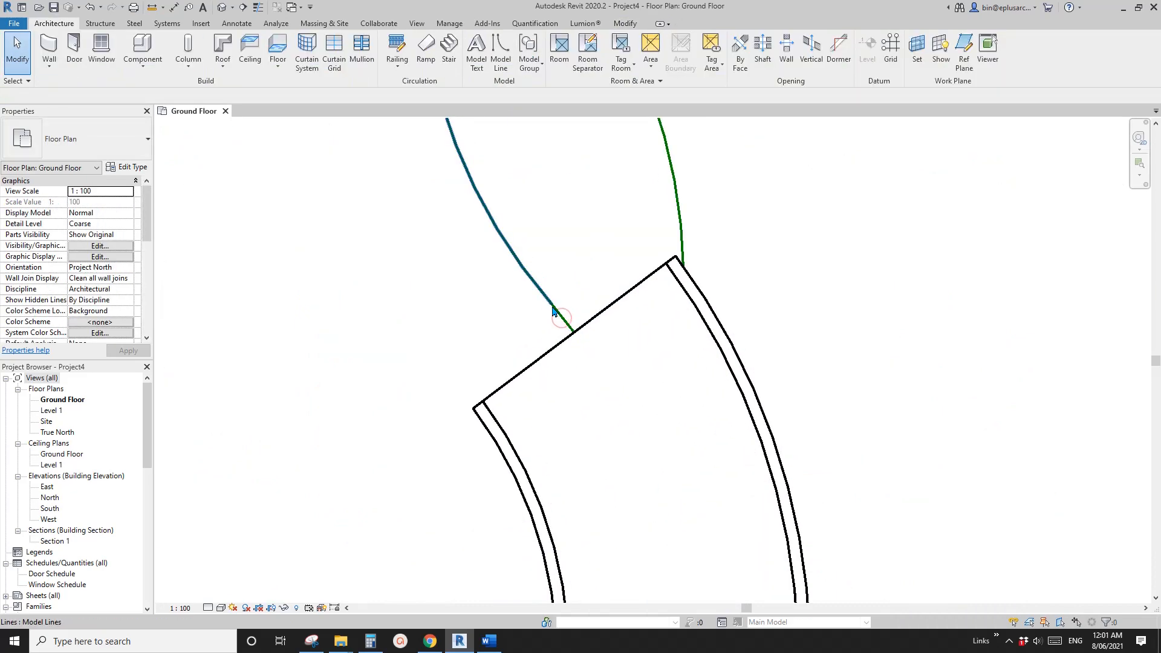
left_click(539, 296)
left_click(567, 336)
middle_click_drag(571, 322, 571, 335)
key("l")
key("i")
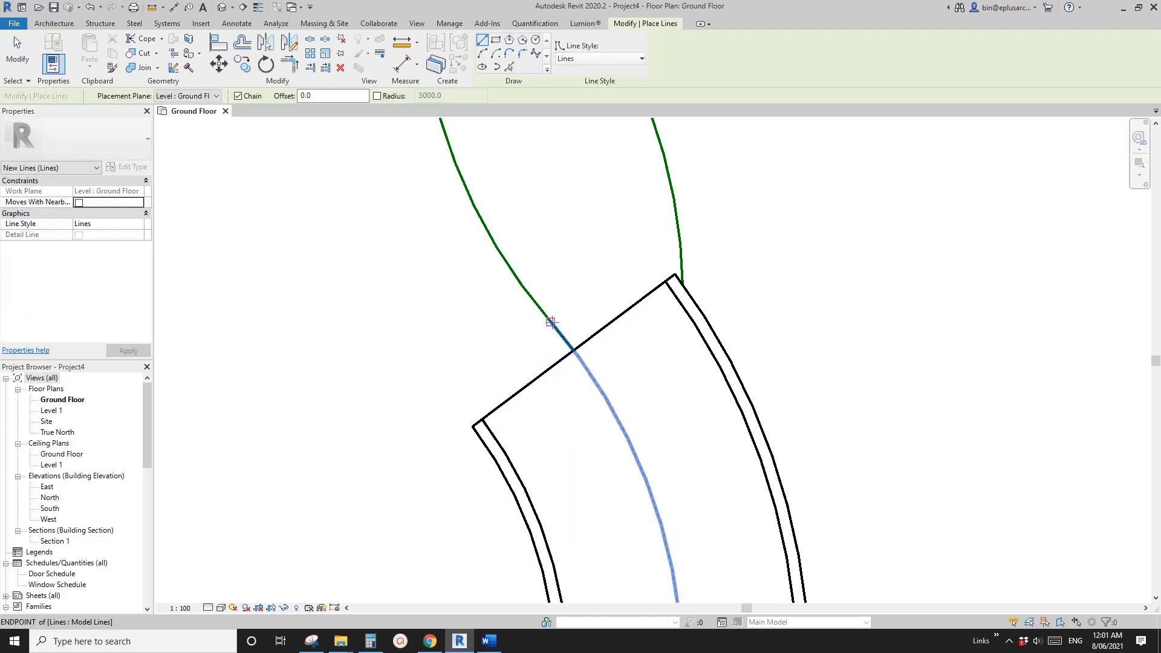
left_click(550, 321)
left_click(560, 241)
key("Escape")
key("Escape")
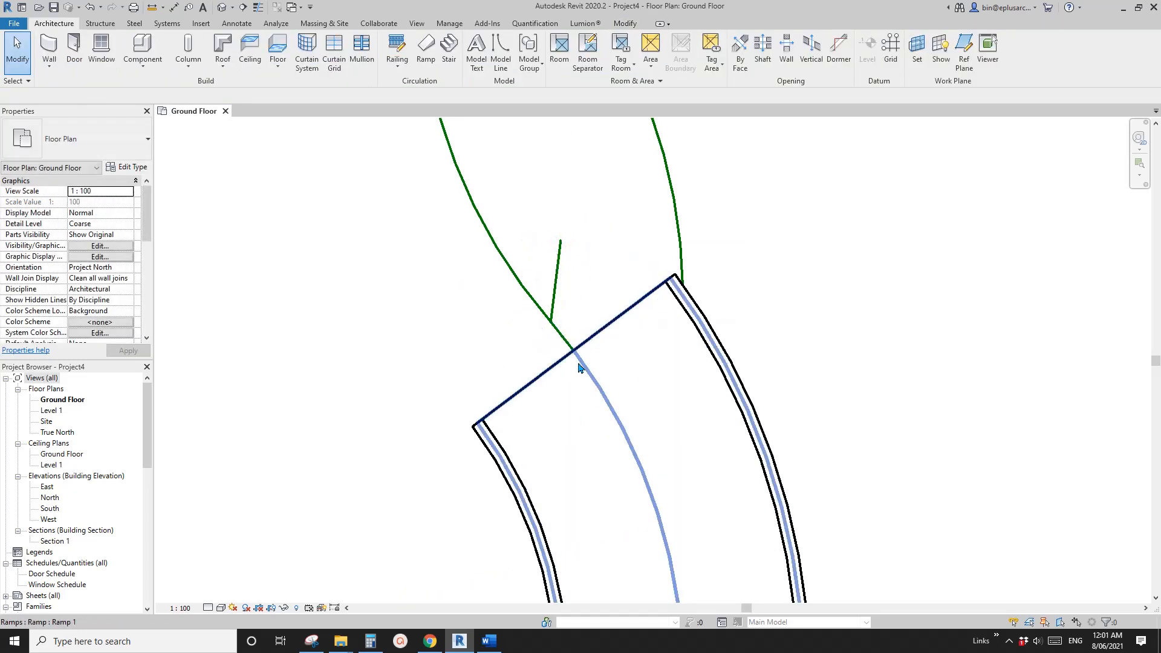
Step: Edit the ramp's sketch to extend its run's right end to the marker line's start point, and finish the sketch
left_click(578, 367)
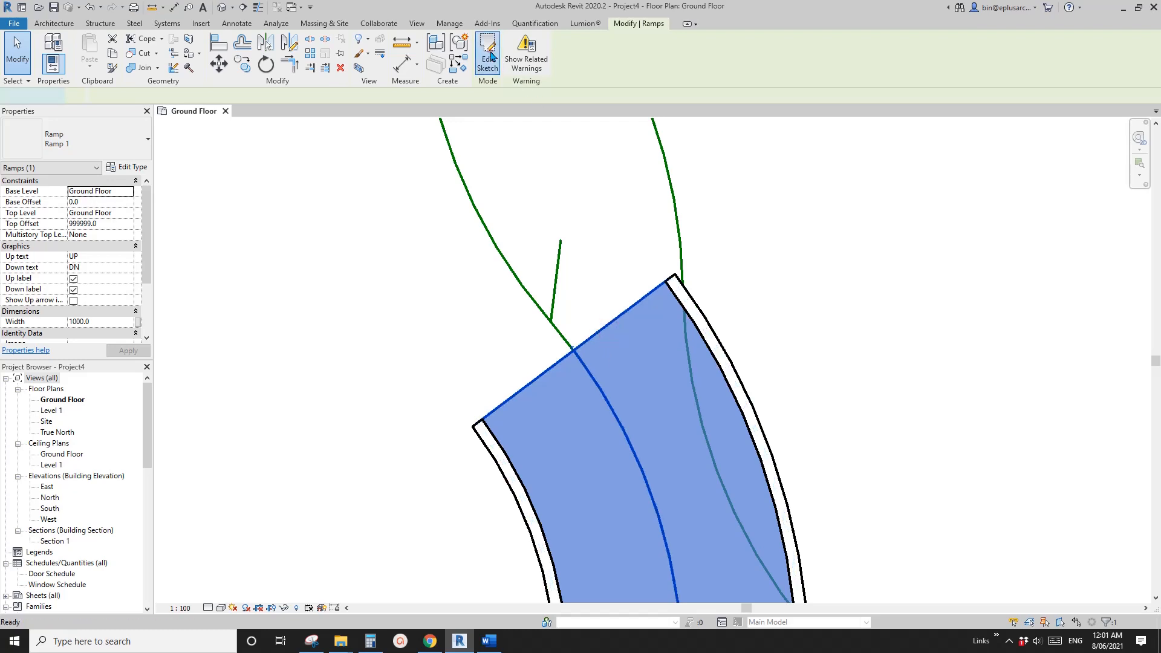
left_click(488, 55)
scroll(589, 363, "up", 2)
left_click(598, 379)
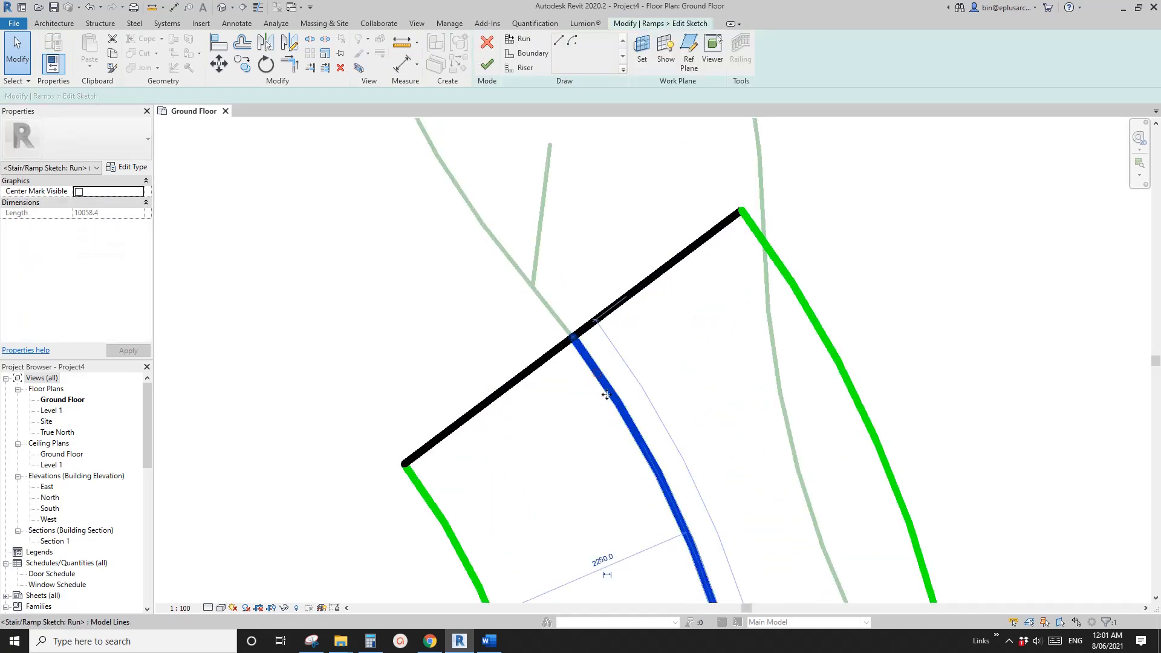
scroll(562, 279, "down", 3)
scroll(585, 309, "up", 2)
scroll(593, 339, "up", 4)
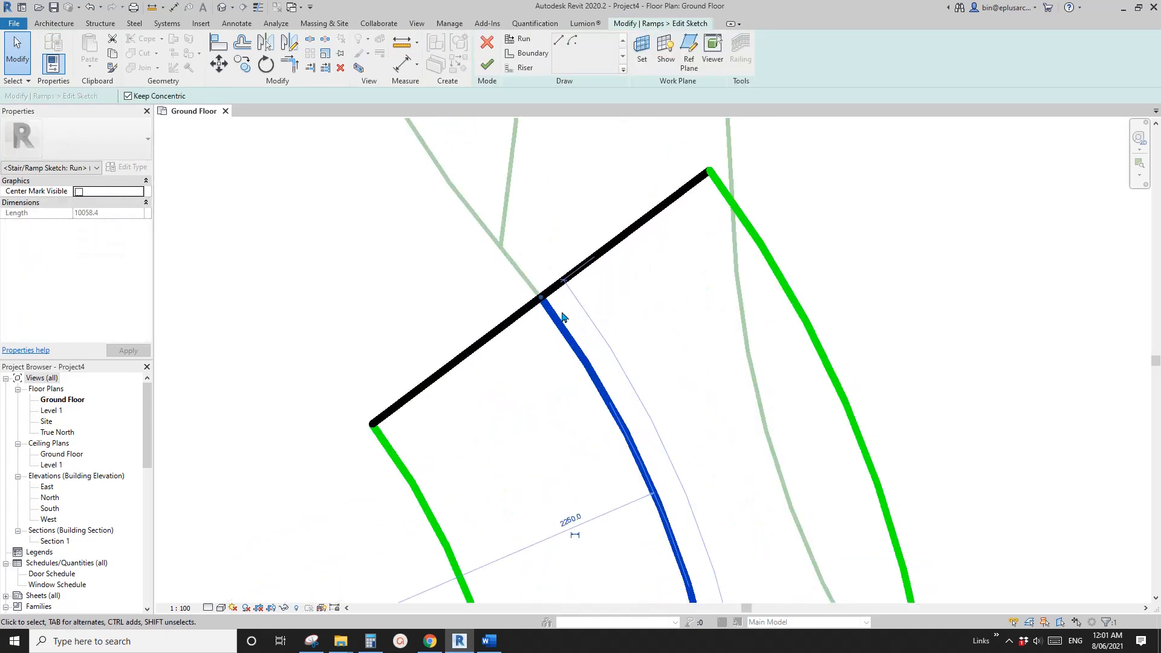
left_click_drag(499, 237, 481, 225)
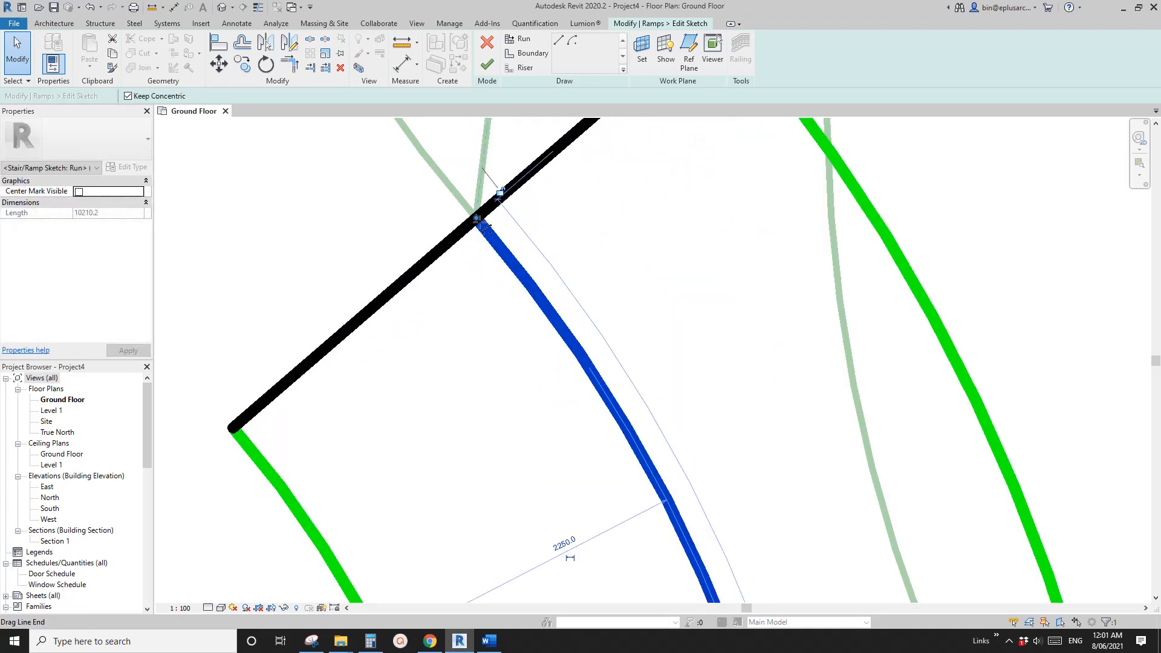
key("Escape")
scroll(512, 266, "down", 5)
left_click(487, 70)
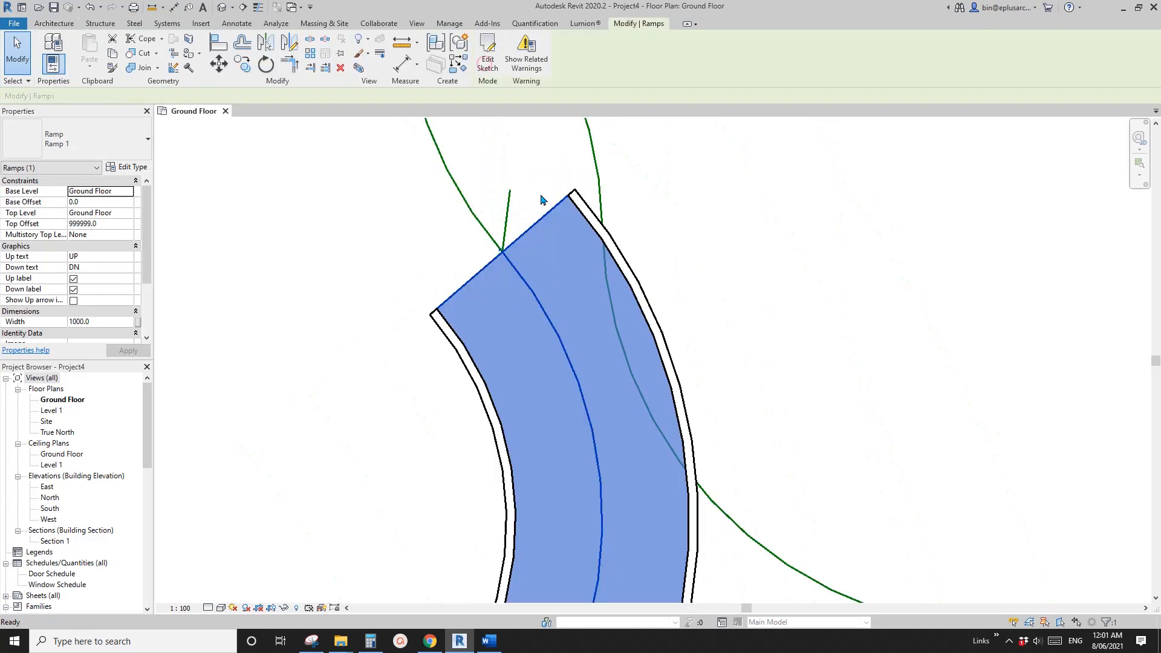
Step: Delete the short marker line at the ramp's right end
key("Escape")
left_click(508, 209)
key("Delete")
scroll(523, 227, "down", 2)
scroll(523, 227, "down", 3)
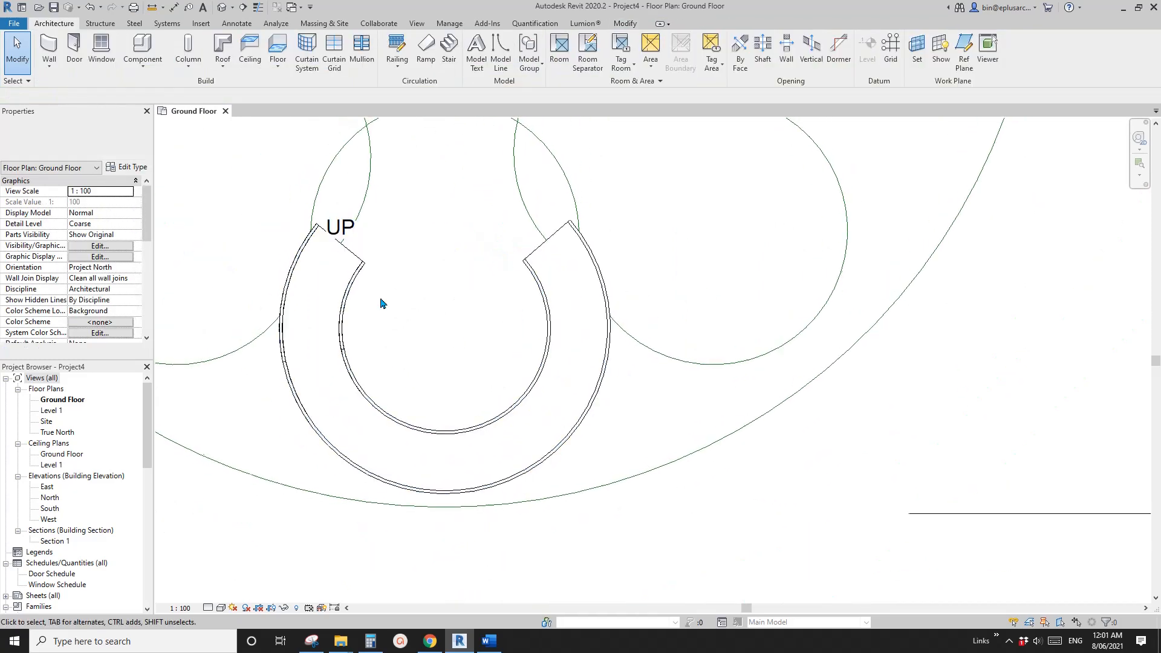
Step: Inspect the curved ramp in the 3D view from several angles and return to the Ground Floor plan
left_click(223, 9)
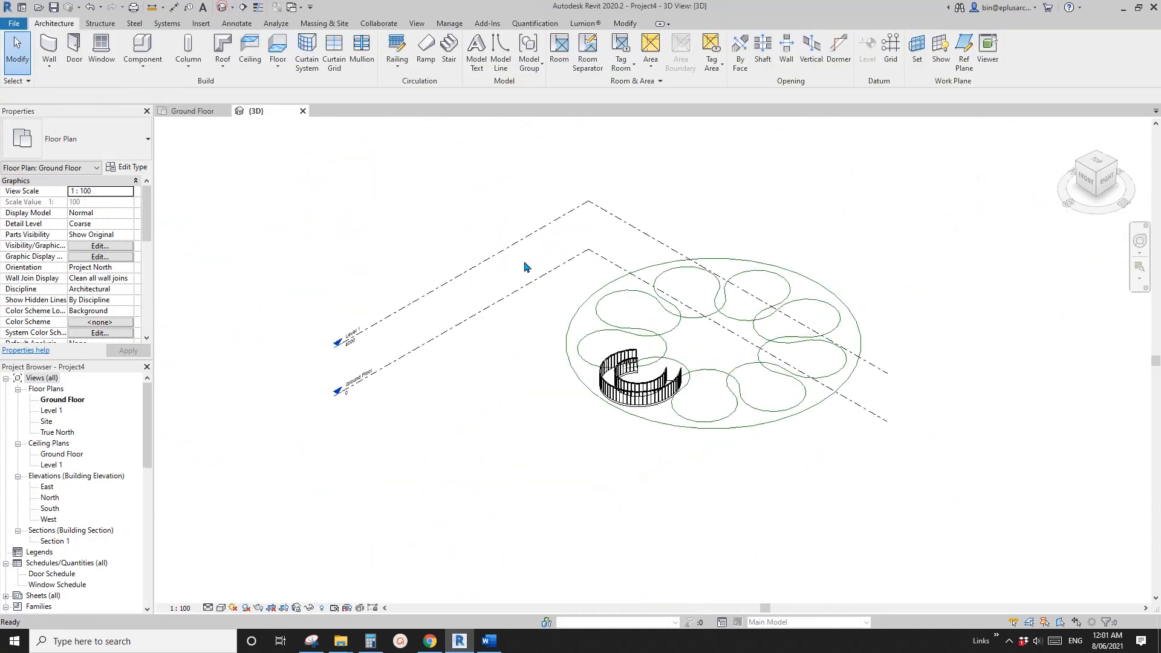
scroll(738, 401, "up", 4)
middle_click_drag(739, 401, 744, 348, "shift")
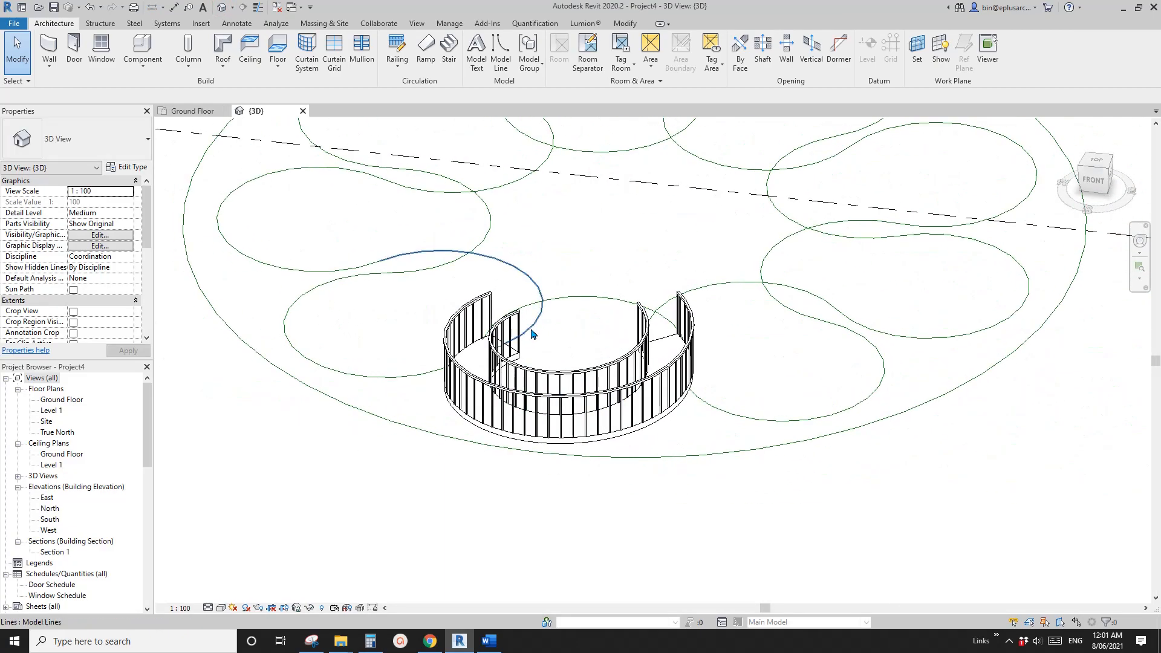
middle_click_drag(534, 332, 514, 394, "shift")
scroll(514, 393, "up", 1)
double_click(57, 401)
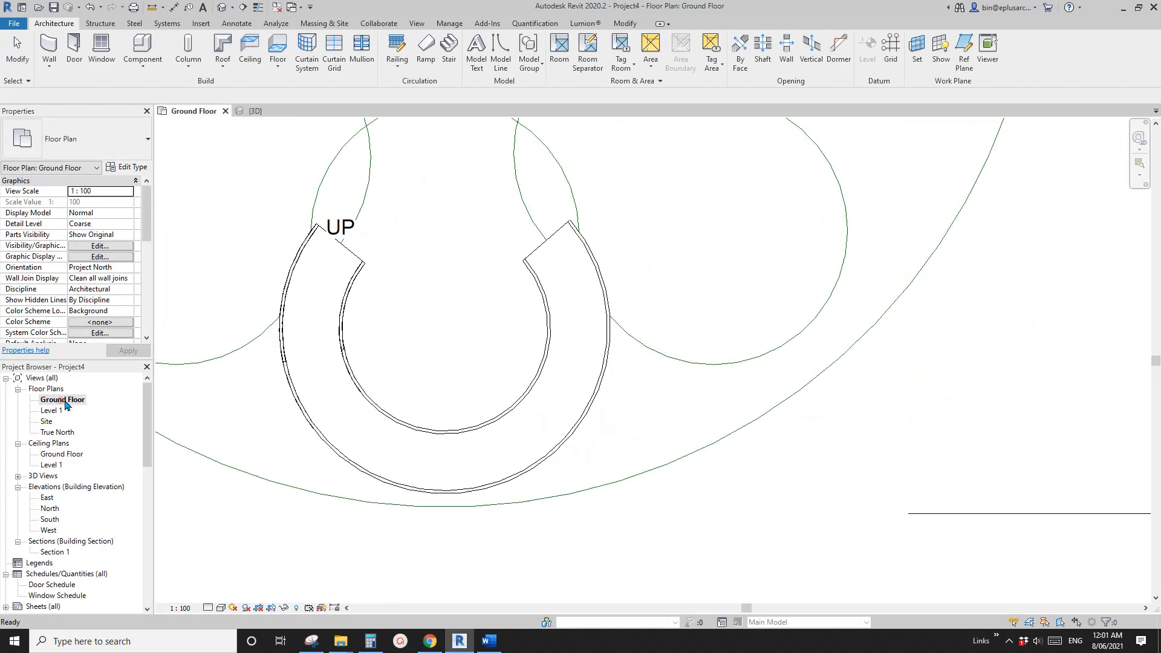
middle_click_drag(446, 320, 461, 436)
scroll(418, 427, "down", 1)
left_click(389, 409)
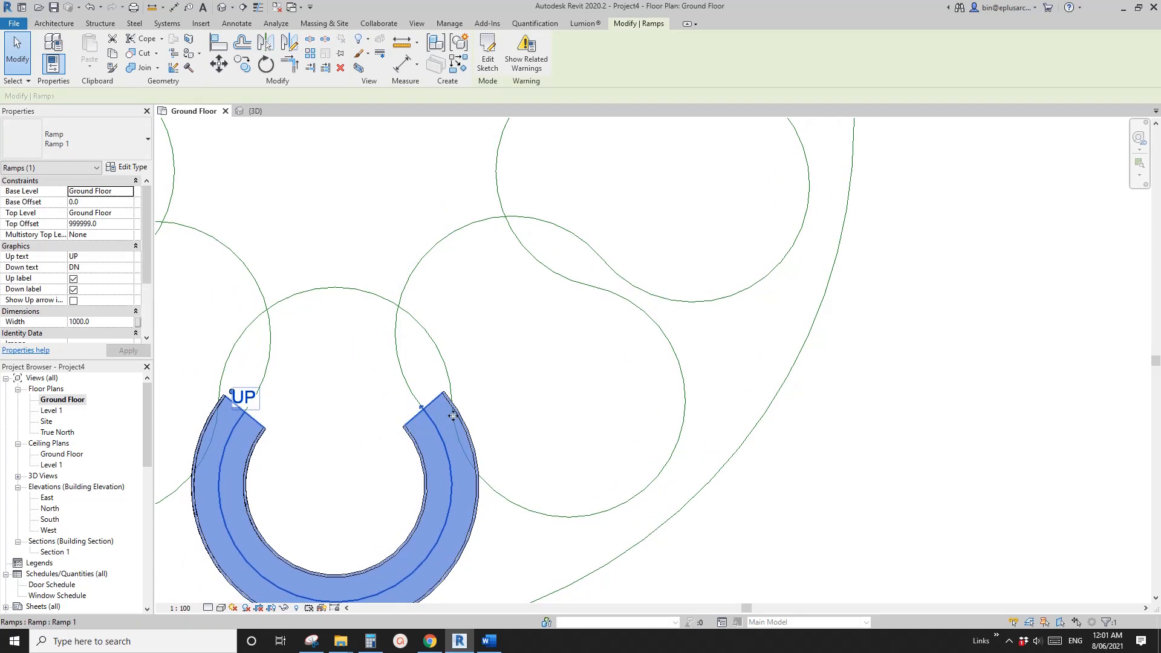
middle_click_drag(467, 326, 469, 328)
key("Escape")
left_click(454, 439)
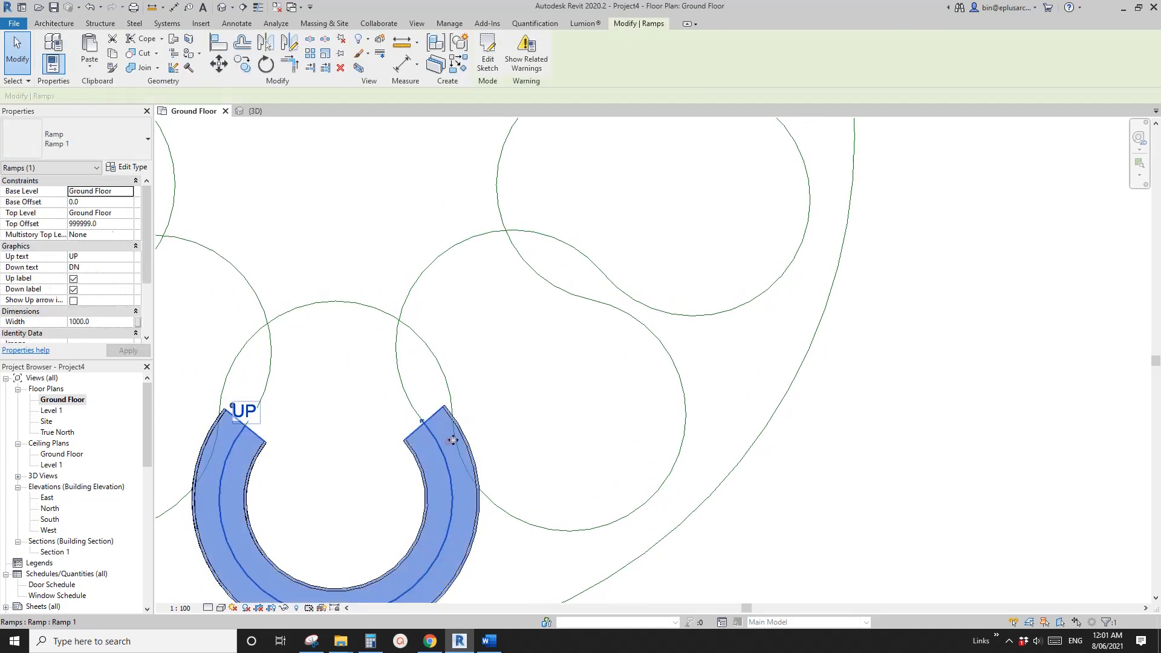
key("Escape")
left_click(452, 433)
middle_click_drag(452, 433, 452, 435)
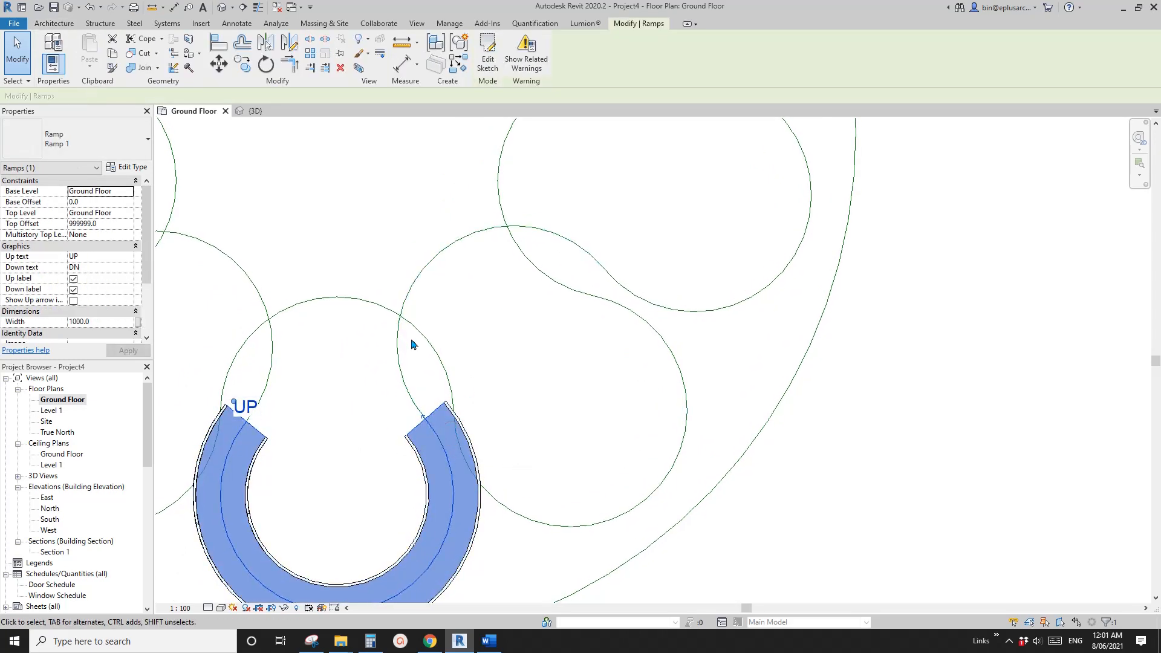
scroll(508, 339, "down", 1)
scroll(484, 337, "up", 1)
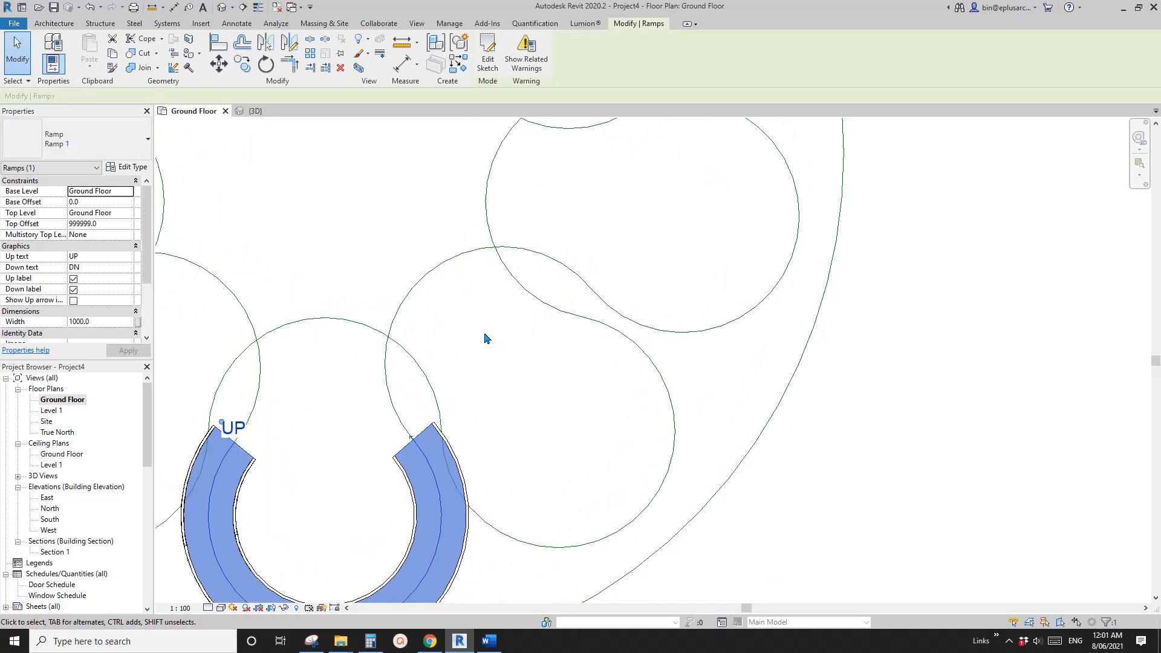
left_click(475, 357)
left_click(438, 467)
middle_click_drag(448, 469, 476, 433)
scroll(476, 433, "down", 1)
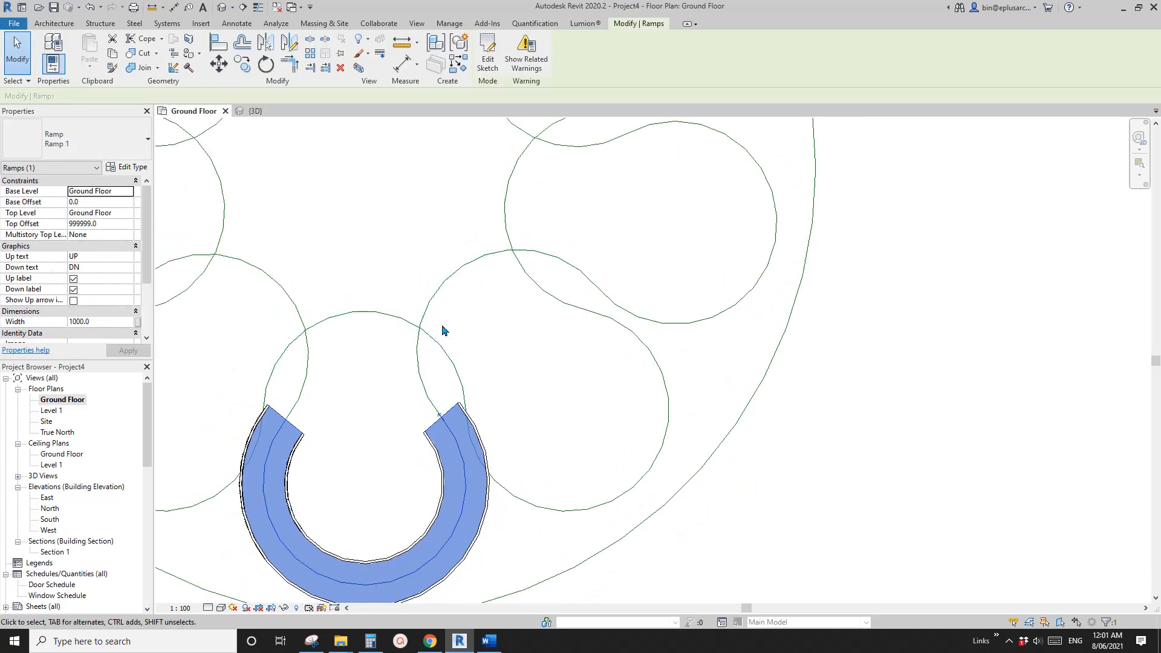
middle_click_drag(473, 323, 466, 320)
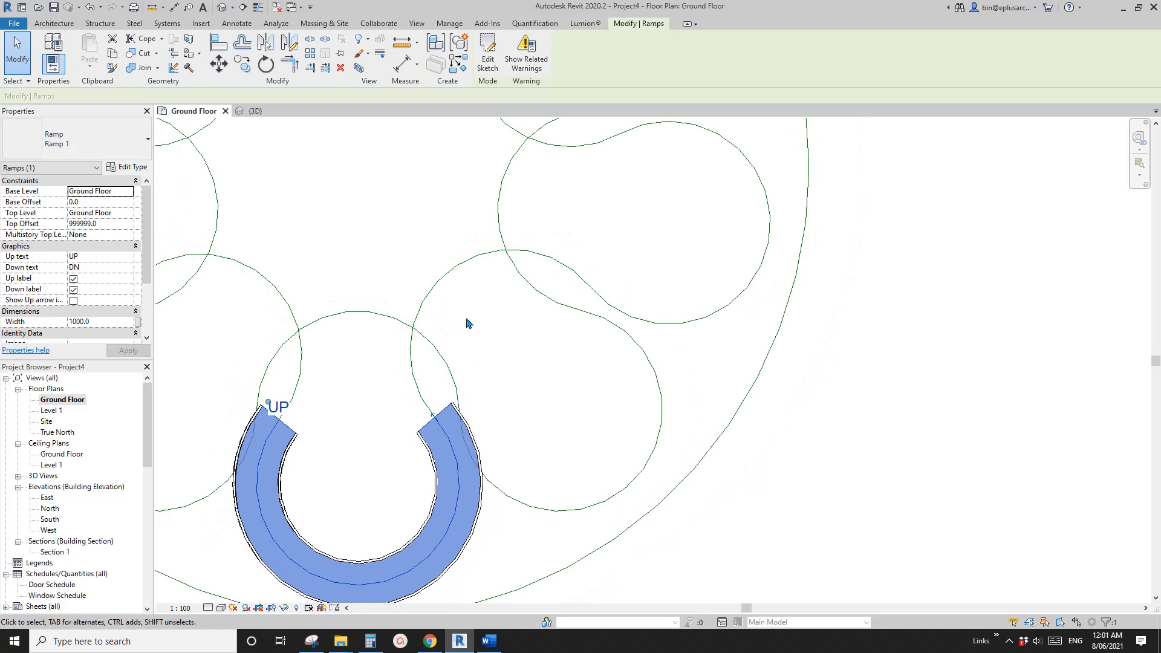
Step: Create a second ramp with an arc run of radius 2250, sweeping about 163° from the first ramp's right end along the petal line
double_click(446, 416)
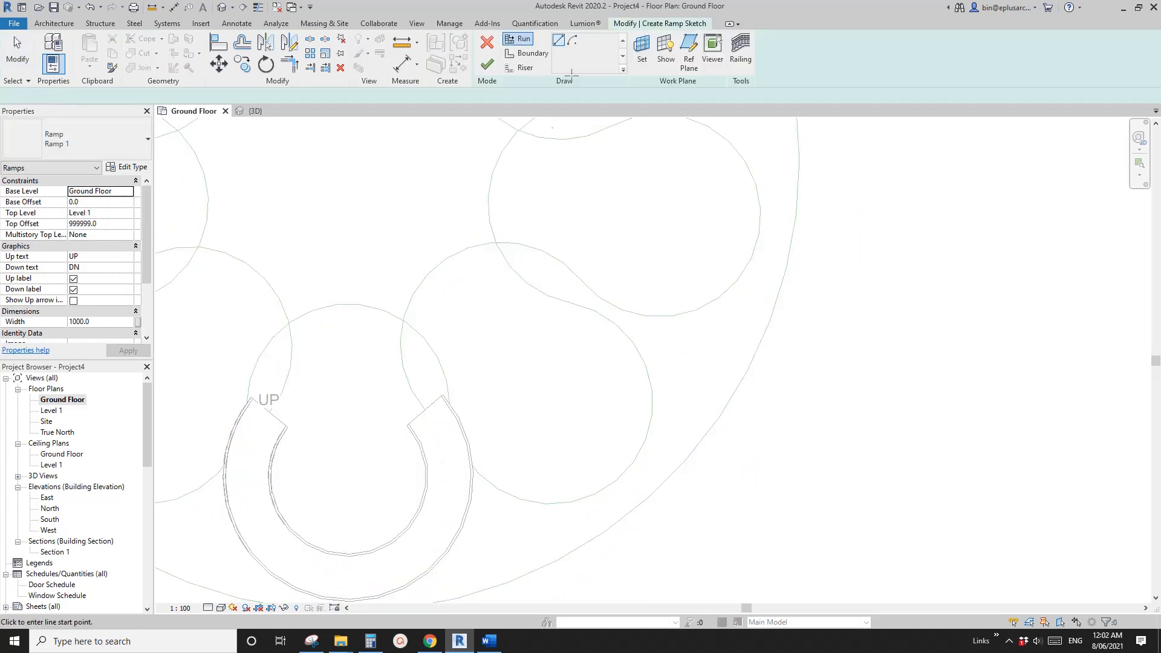
left_click(572, 43)
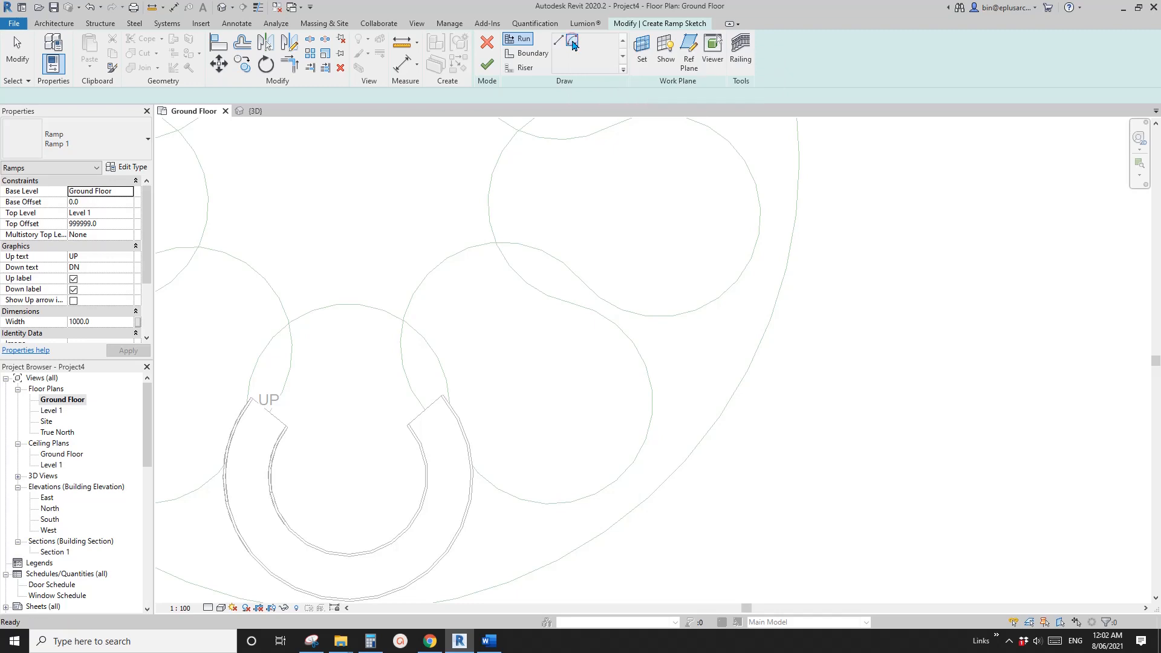
left_click(469, 253)
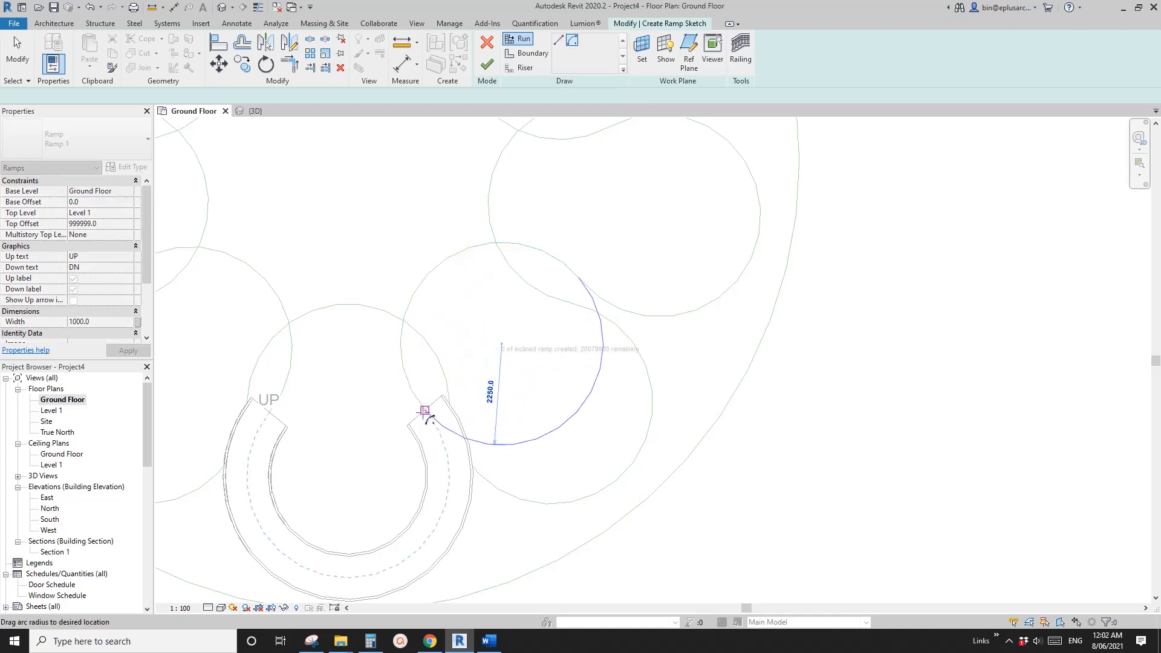
left_click(425, 411)
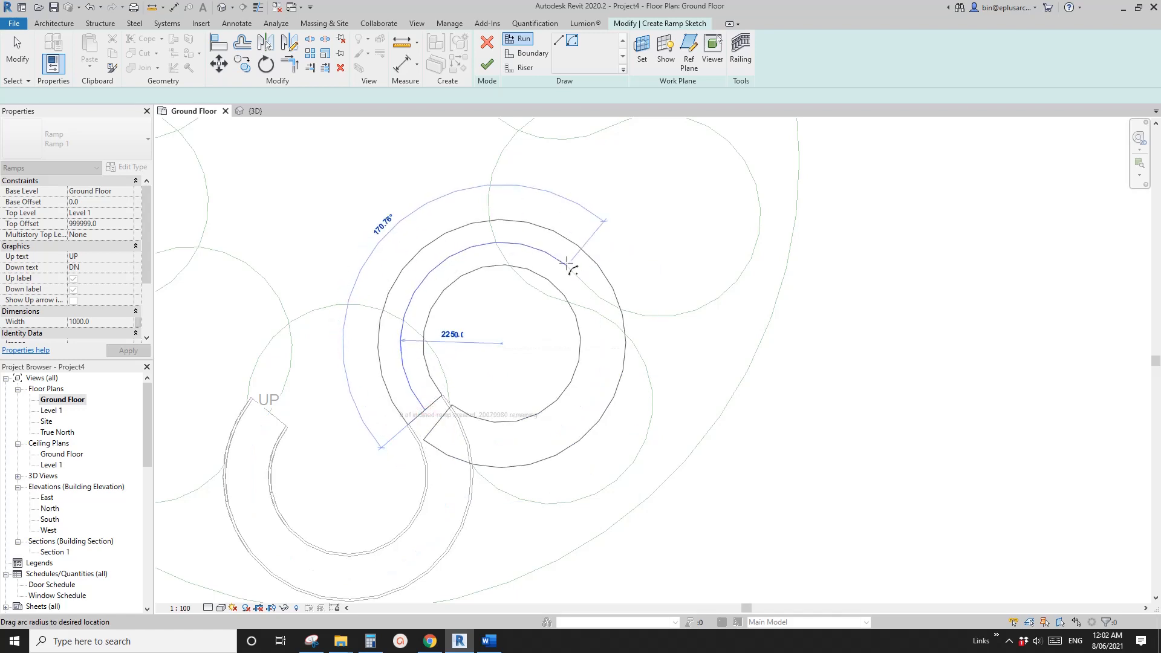
scroll(563, 265, "up", 4)
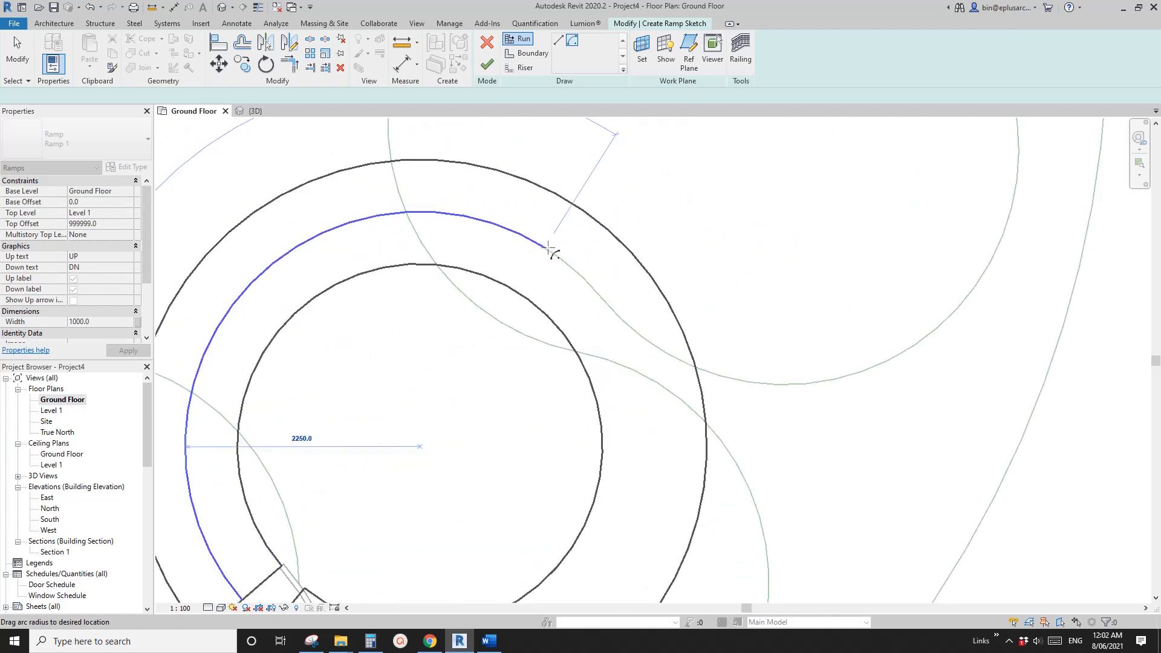
left_click(558, 262)
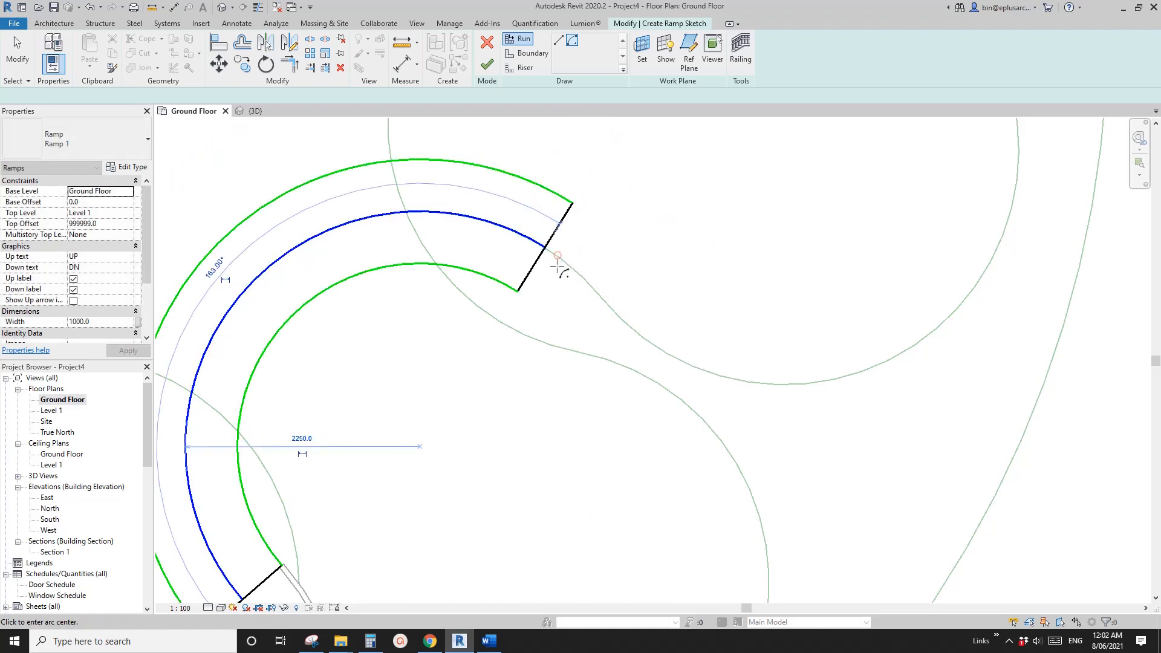
scroll(559, 266, "down", 2)
left_click(486, 68)
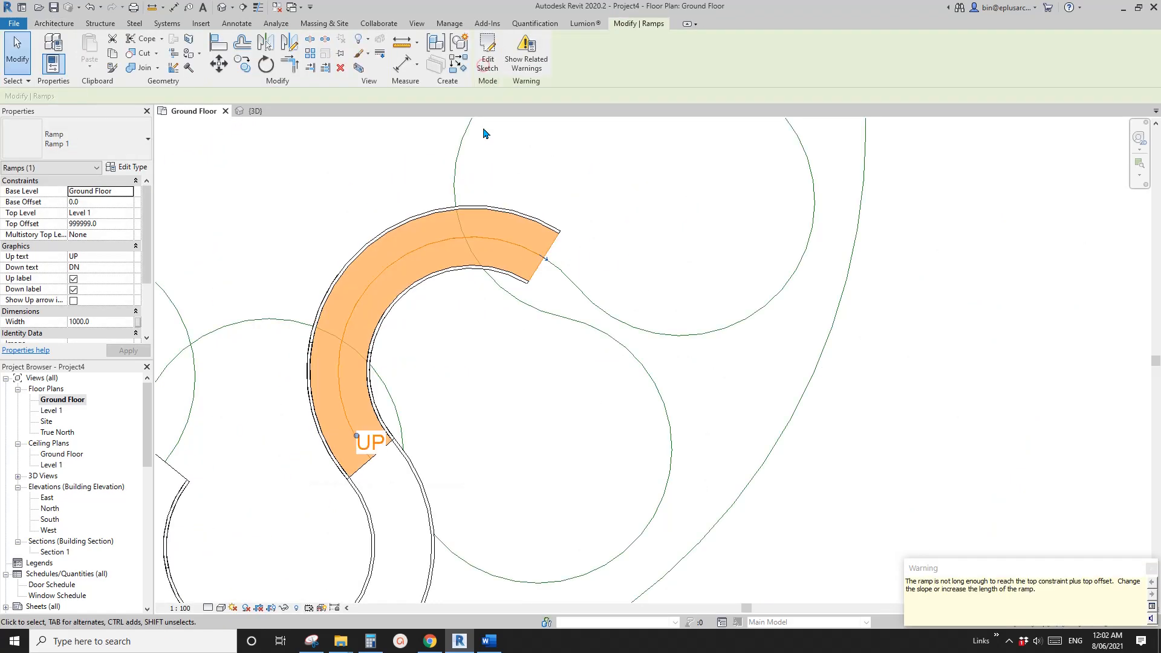
Step: Draw a marker detail line about 620 mm long from the petal line's endpoint just beyond the second ramp's end
scroll(544, 272, "up", 4)
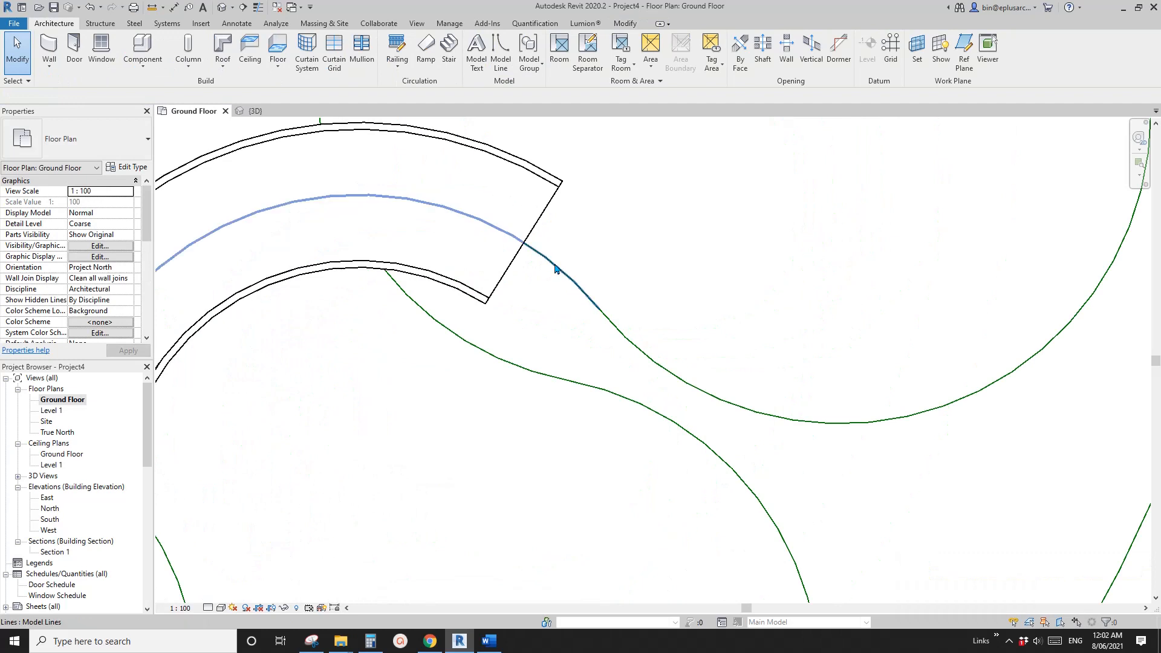
left_click(590, 302)
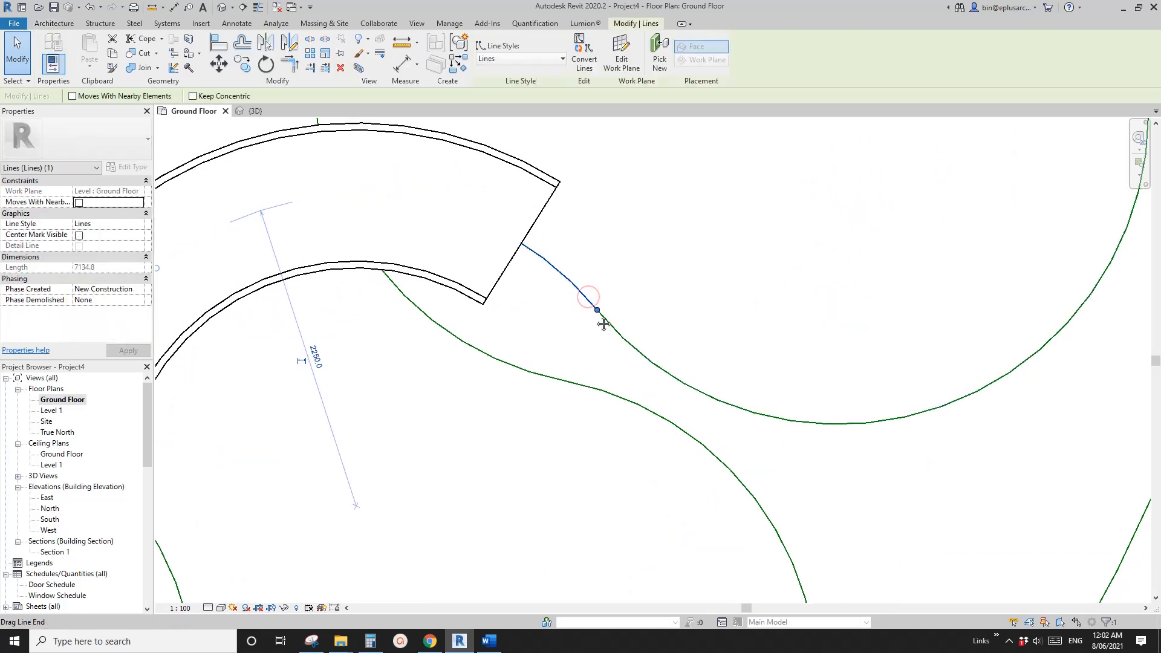
key("d")
key("l")
left_click(597, 310)
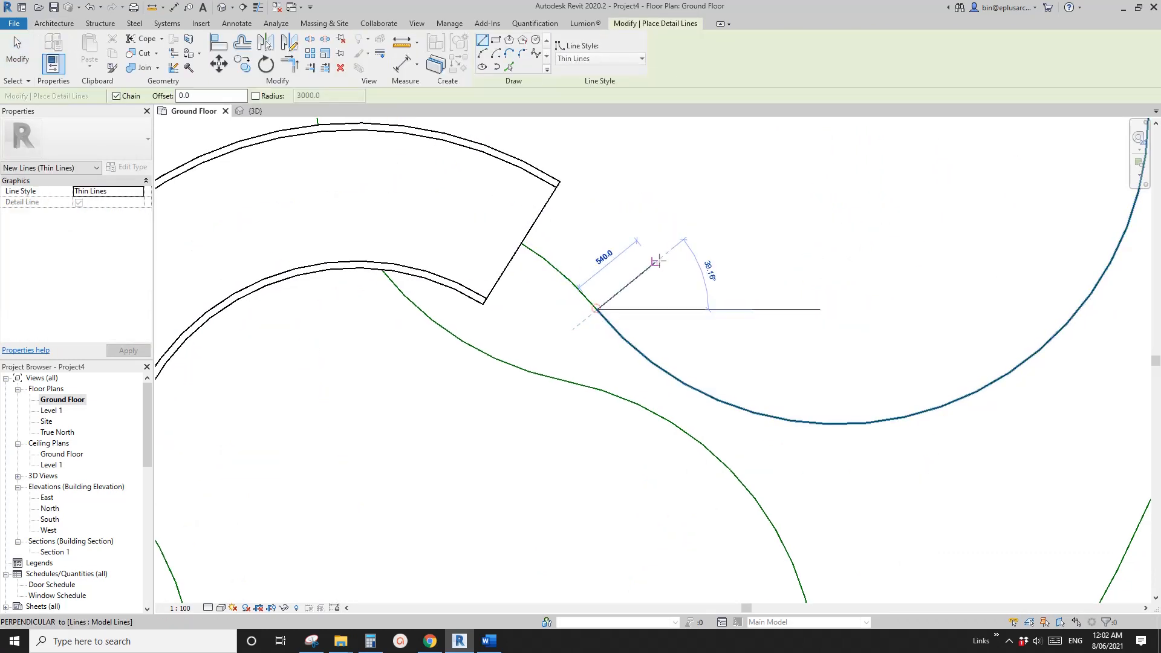
key("Escape")
key("Escape")
Step: Edit the second ramp's sketch to extend its run to the marker line's start point, and finish the sketch
left_click(531, 230)
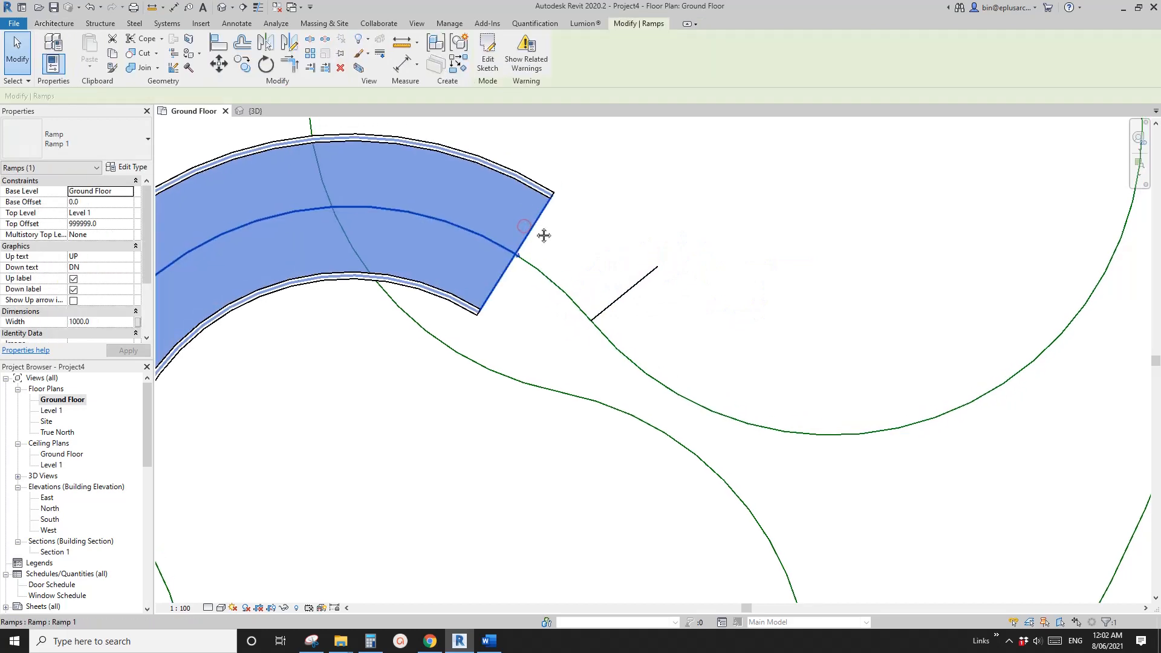
middle_click_drag(548, 233, 622, 310)
key("Escape")
left_click(550, 306)
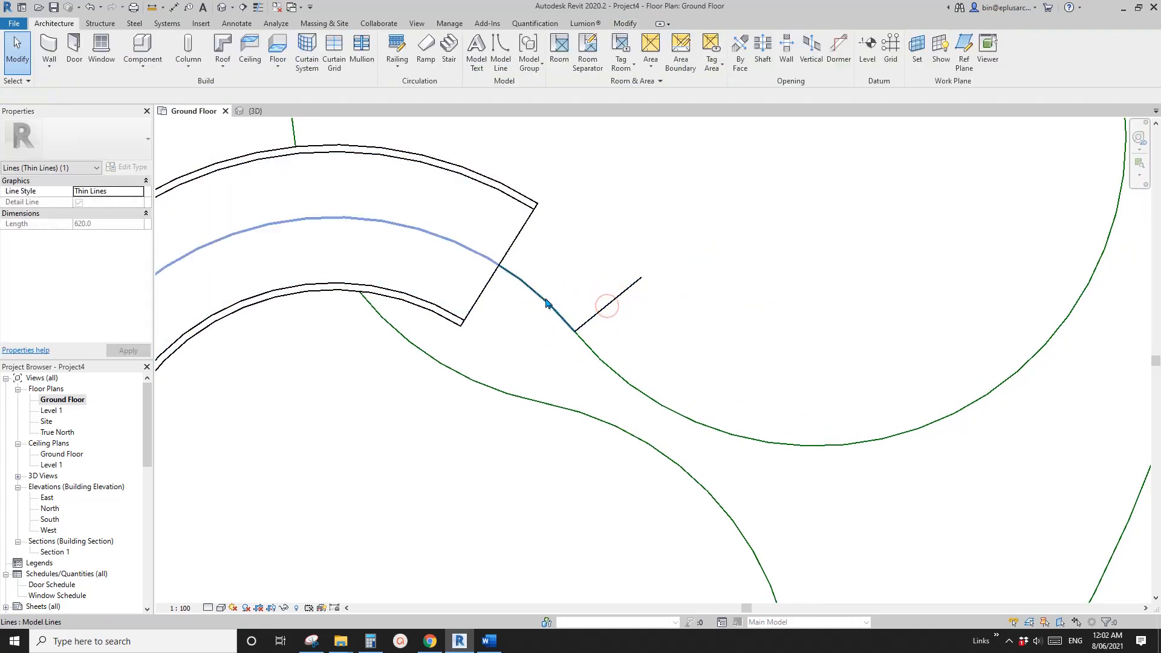
left_click(601, 313)
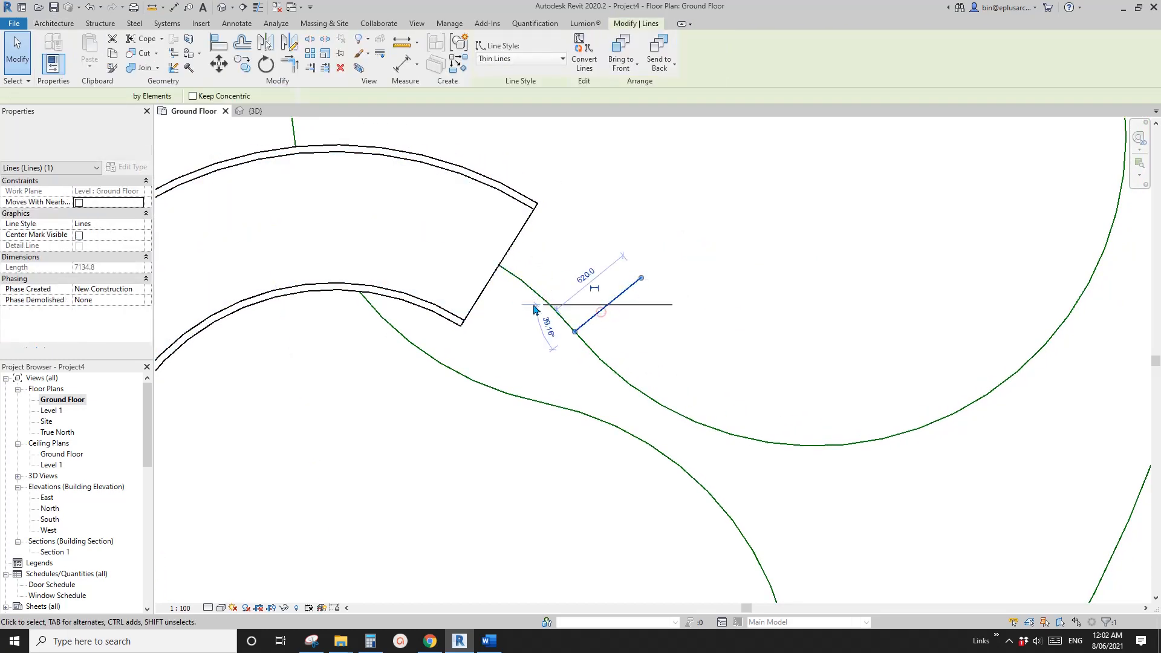
left_click(481, 231)
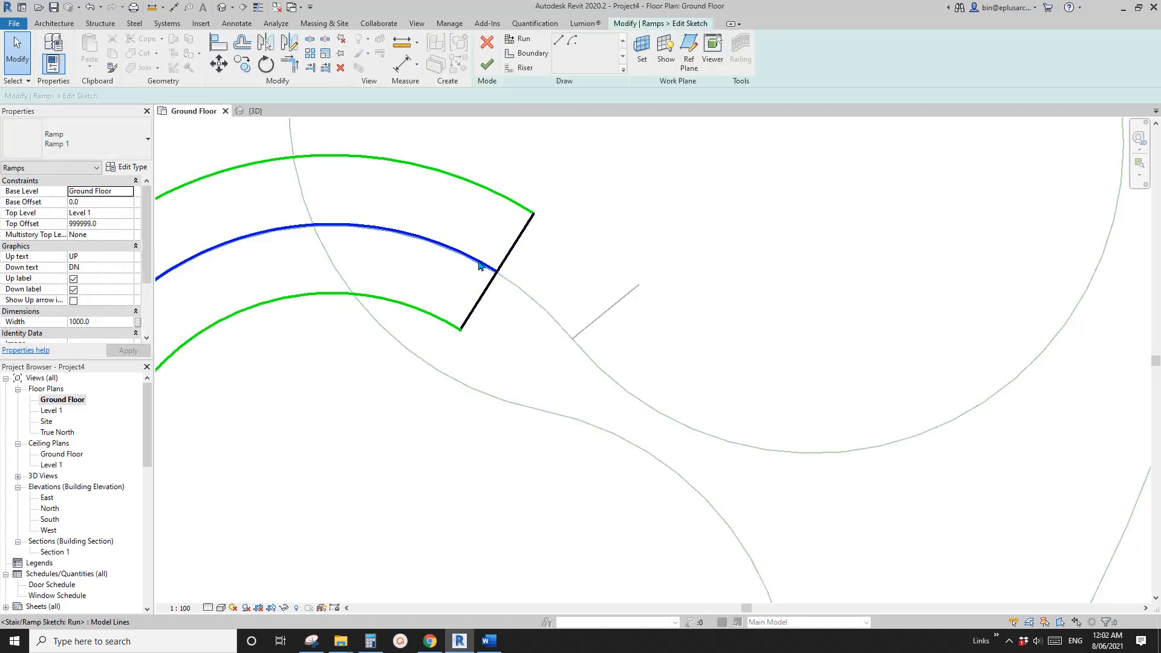
left_click(481, 266)
left_click_drag(507, 280, 572, 338)
left_click(536, 222)
left_click(487, 64)
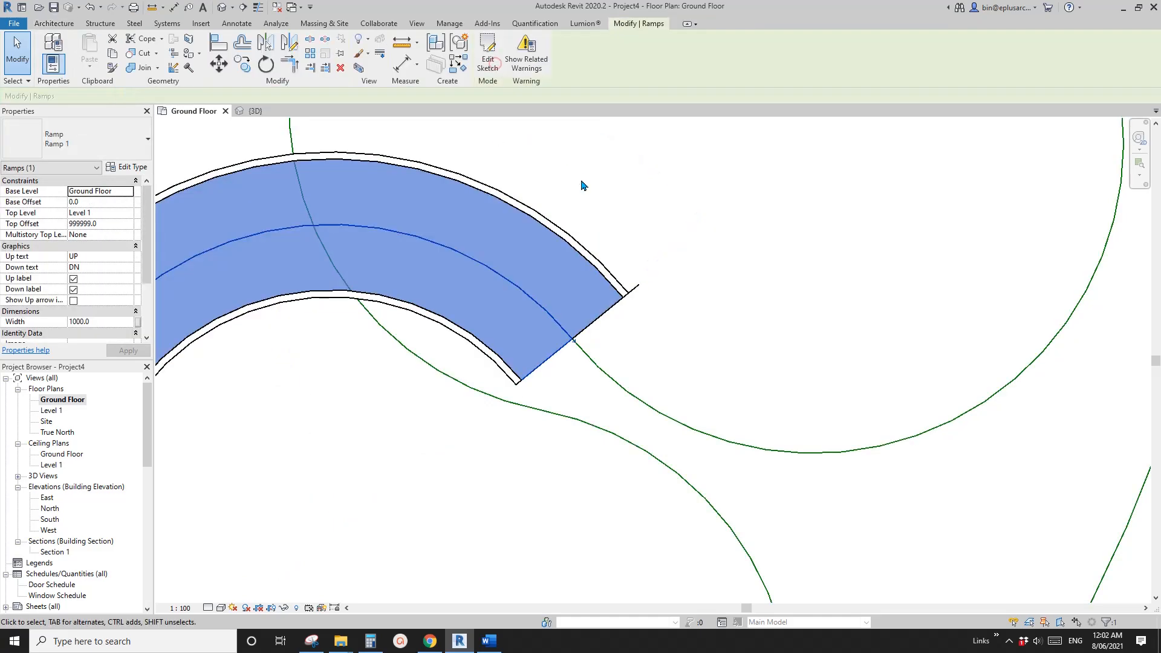
Step: Delete the short marker detail line at the second ramp's end
left_click(641, 291)
key("Escape")
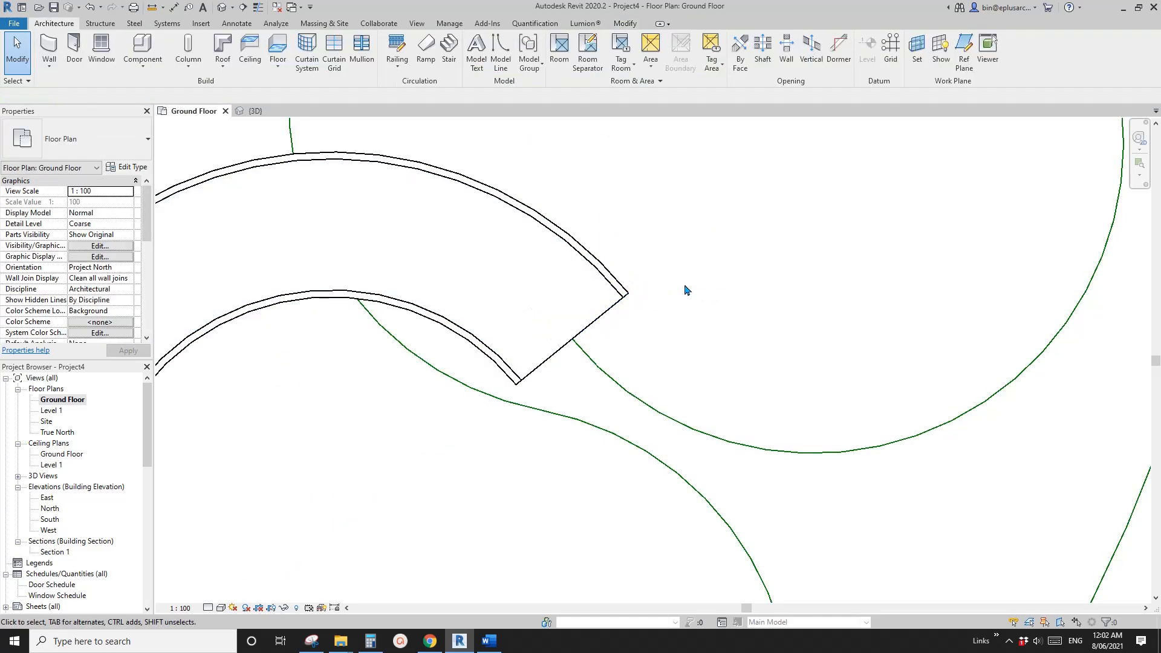
scroll(601, 317, "down", 3)
scroll(568, 272, "down", 1)
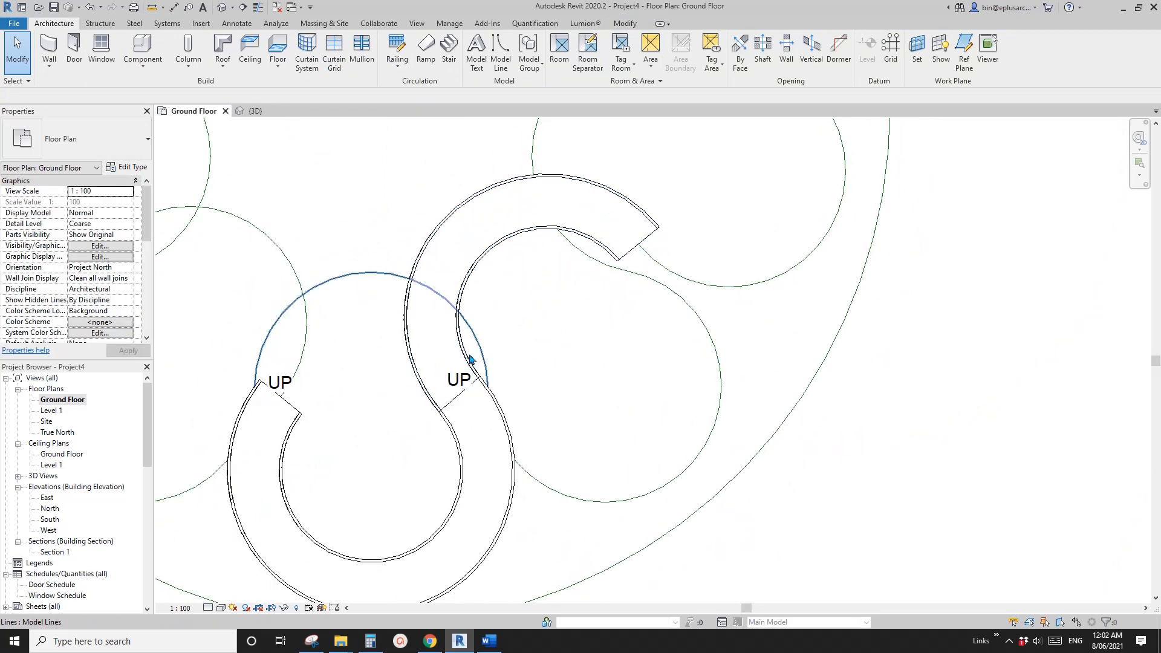
Step: Examine the junction between the two ramps in the 3D view, comparing the heights of their adjoining ends
left_click(487, 414)
middle_click_drag(266, 427, 292, 399)
middle_click_drag(431, 302, 499, 326)
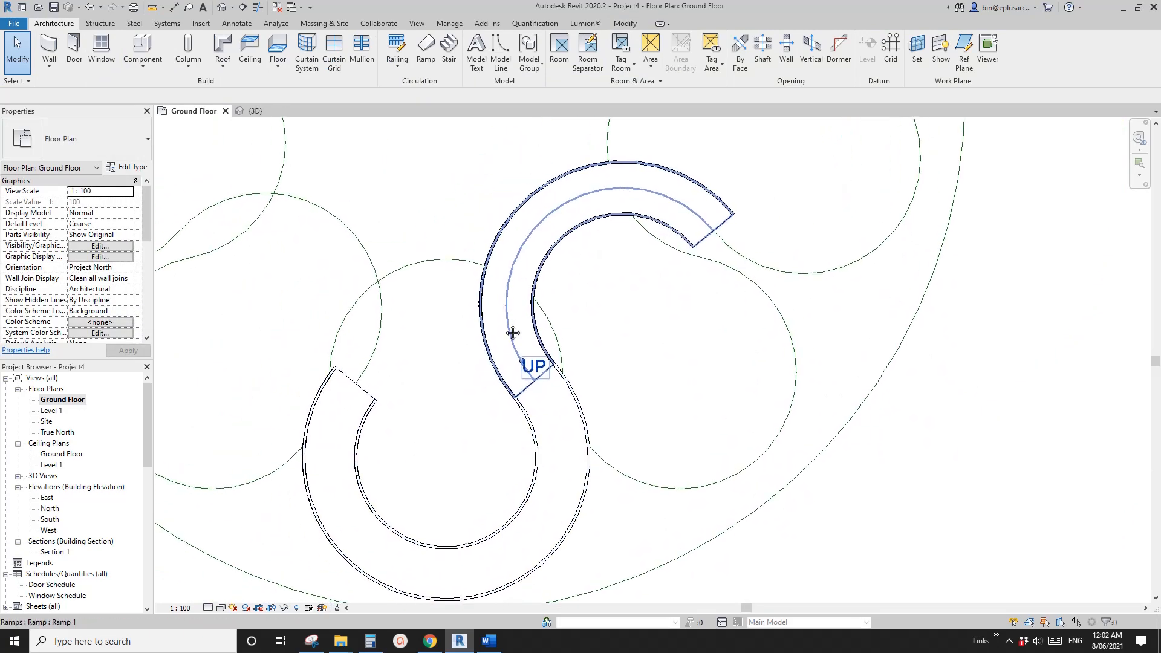
left_click(220, 9)
middle_click_drag(454, 187, 500, 409, "shift")
scroll(638, 420, "up", 3)
scroll(638, 420, "down", 3)
left_click(383, 435)
middle_click_drag(383, 435, 423, 375, "shift")
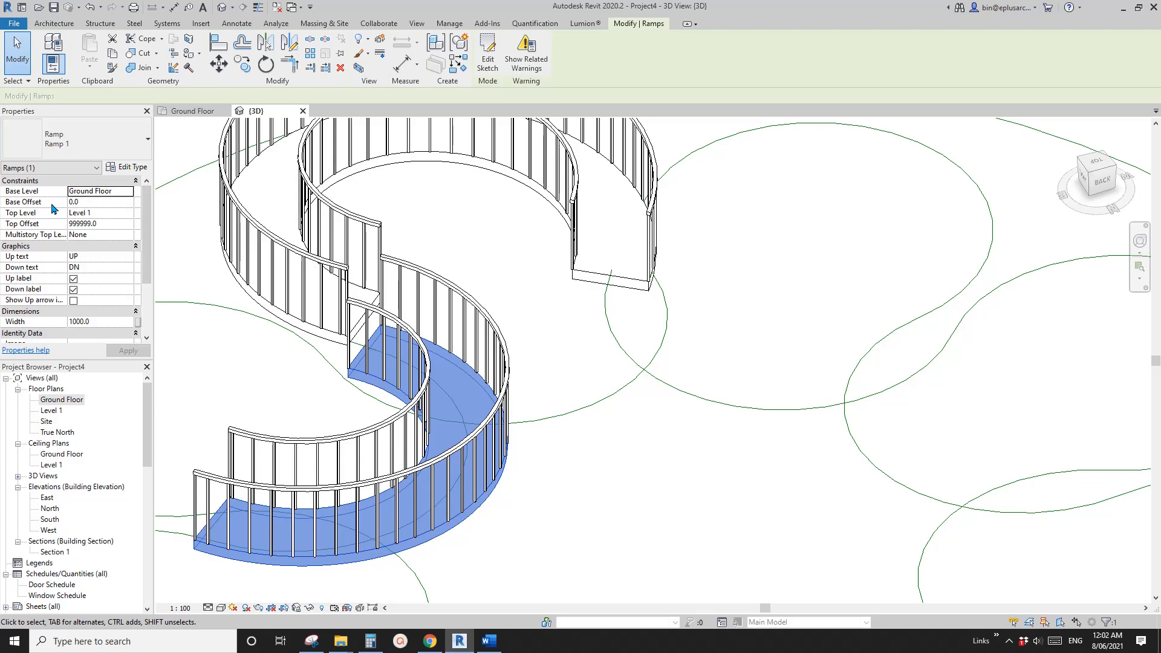
middle_click_drag(423, 375, 584, 391, "shift")
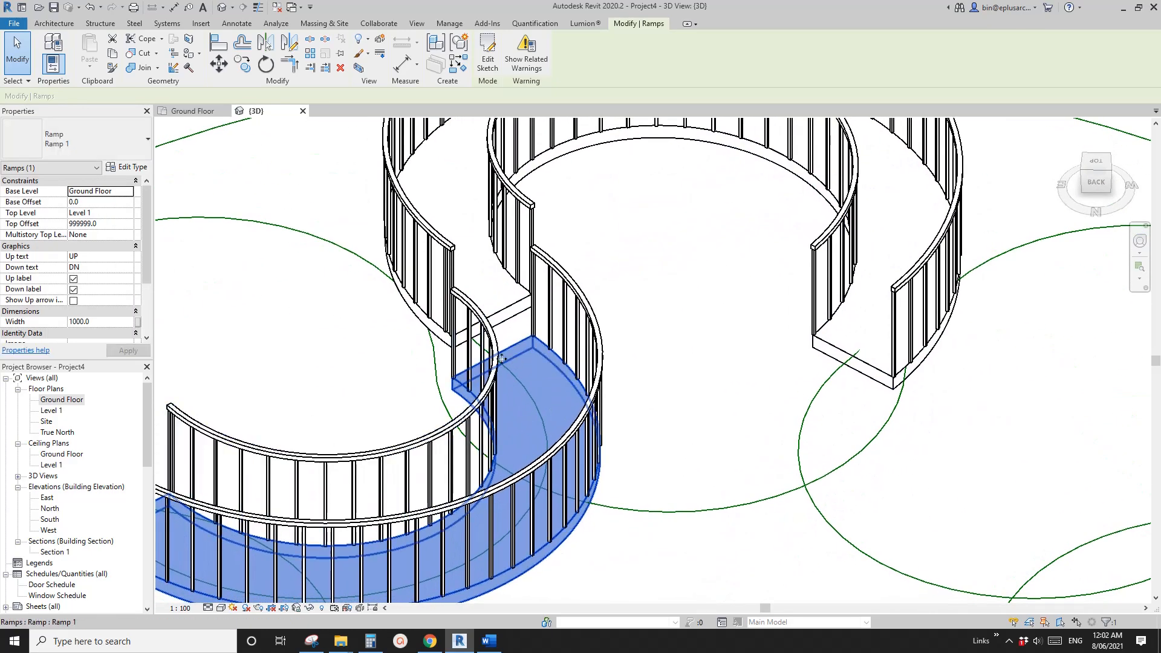
middle_click_drag(524, 349, 504, 350)
middle_click_drag(750, 339, 605, 346, "shift")
left_click(542, 368)
middle_click_drag(542, 368, 547, 423, "shift")
left_click(537, 393)
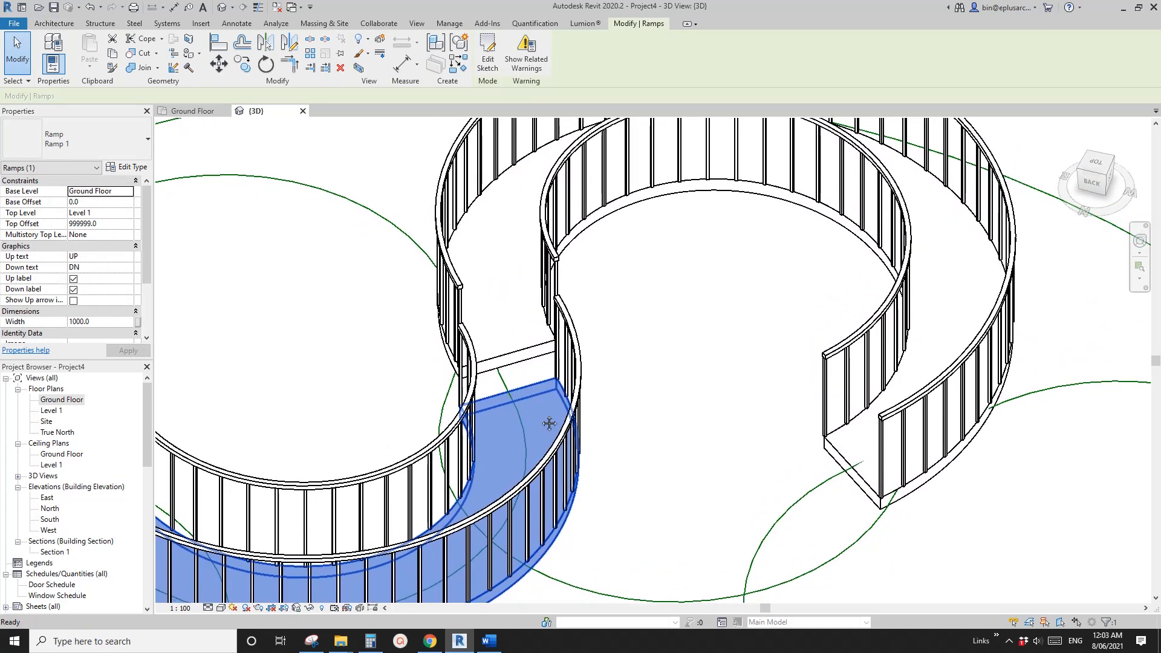
Step: Place a spot elevation on the first ramp's edge where it meets the second ramp, and select it to read its exact value
left_click(233, 25)
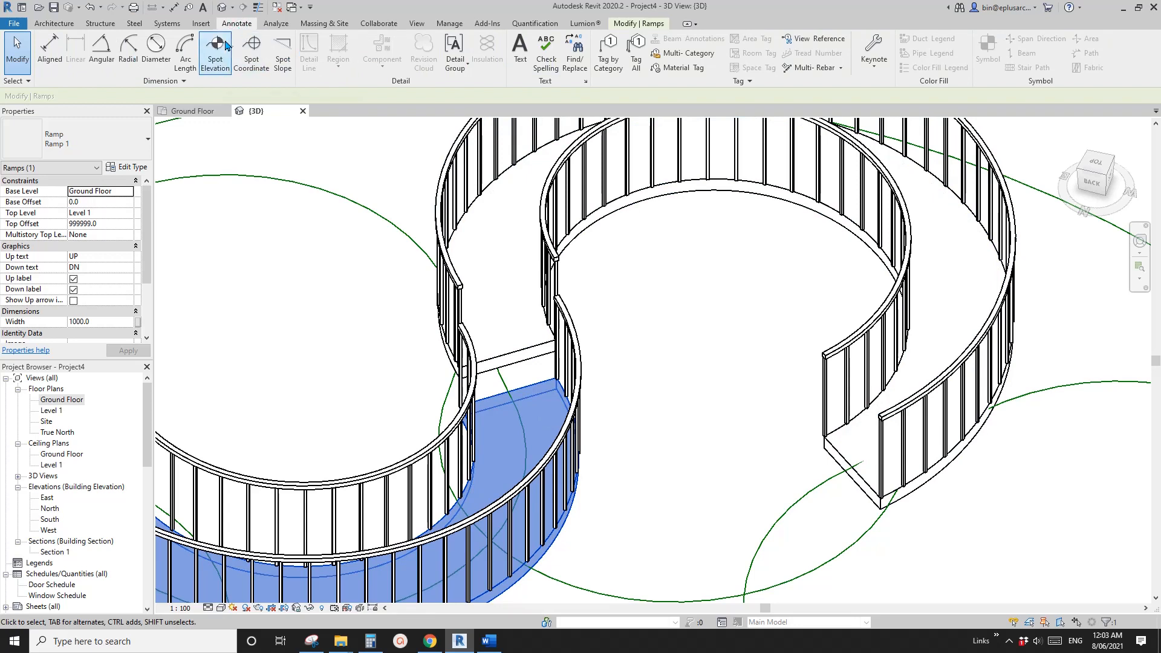
left_click(217, 51)
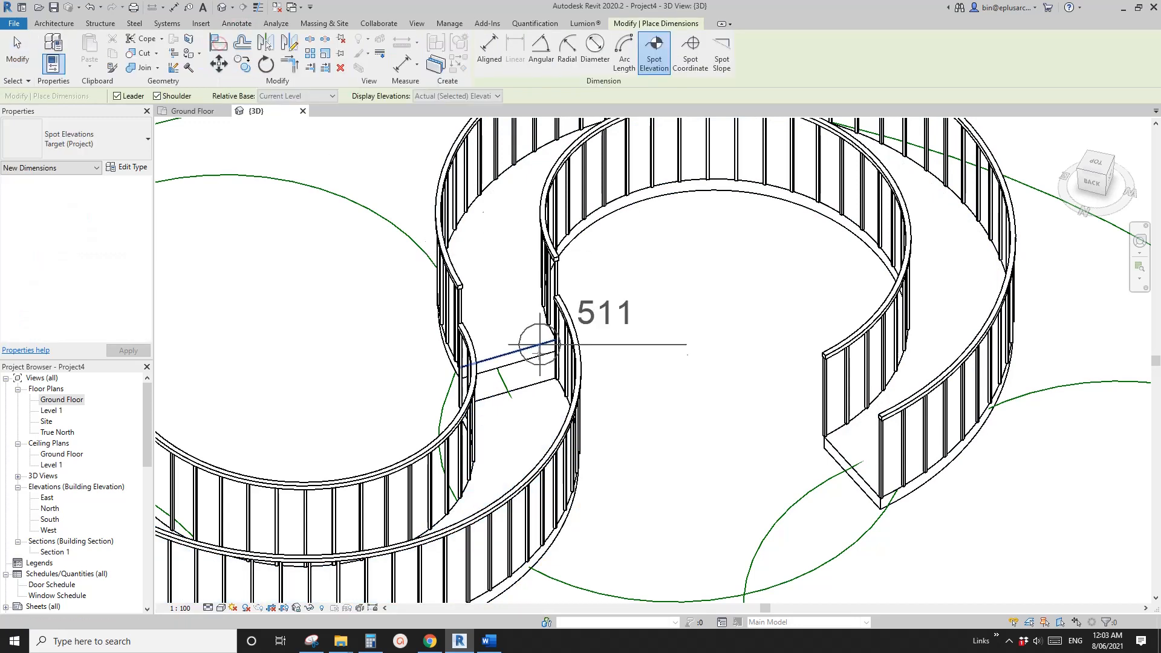
left_click(506, 353)
left_click(505, 353)
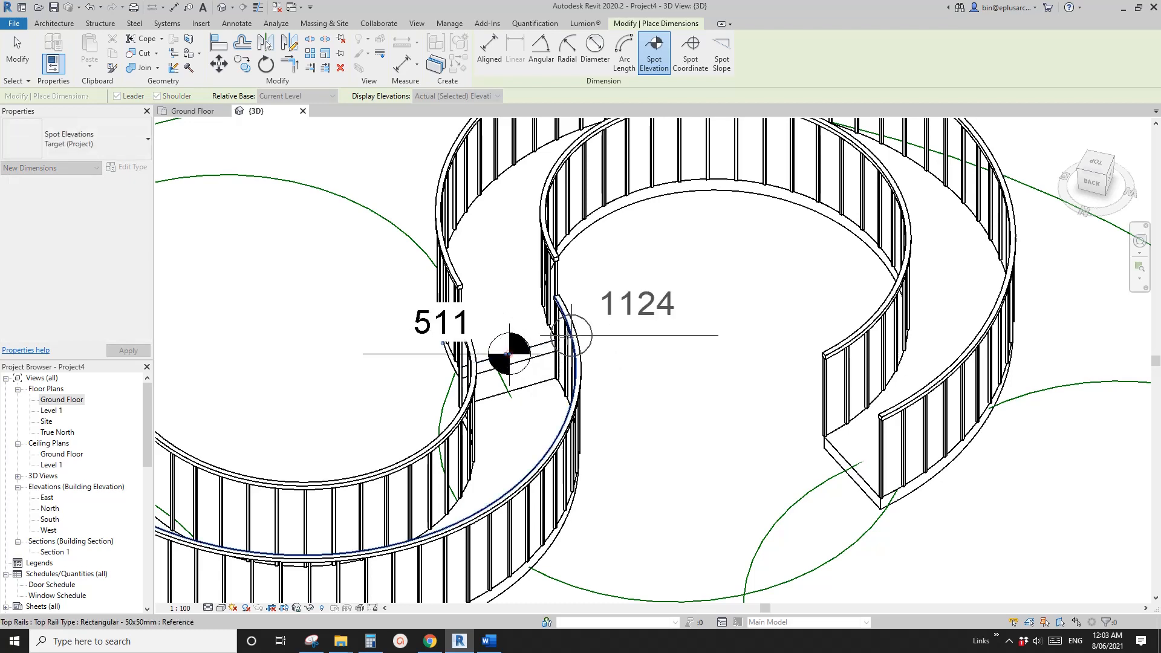
key("Escape")
left_click(420, 357)
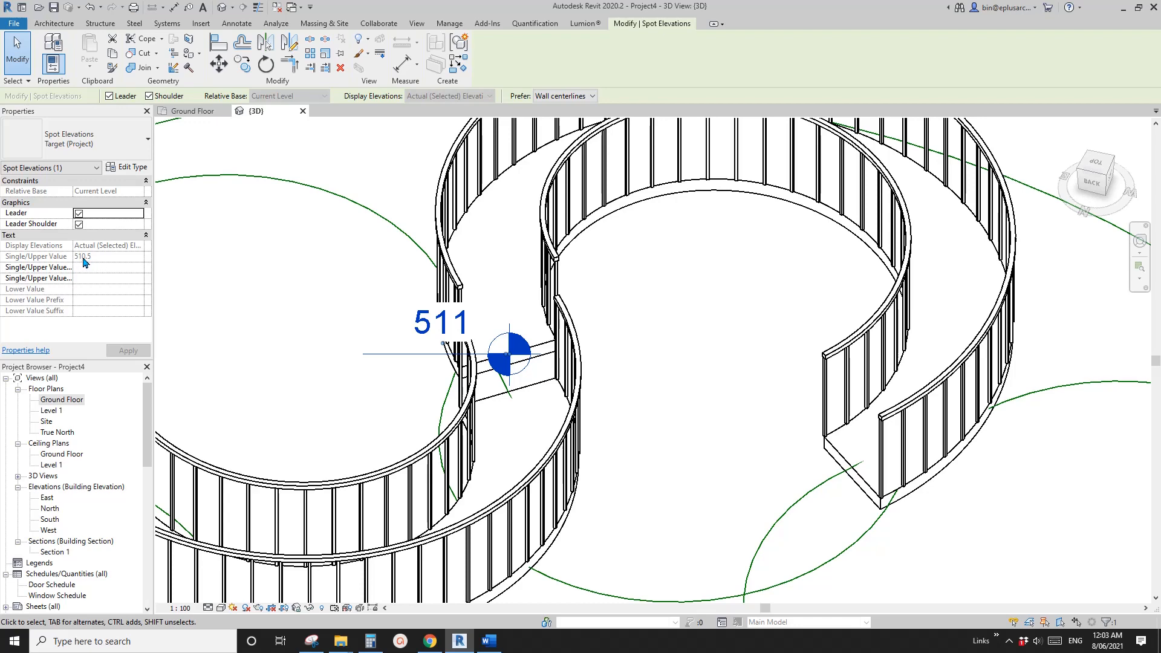
Step: Delete the spot elevation at the ramp junction
scroll(447, 295, "down", 2)
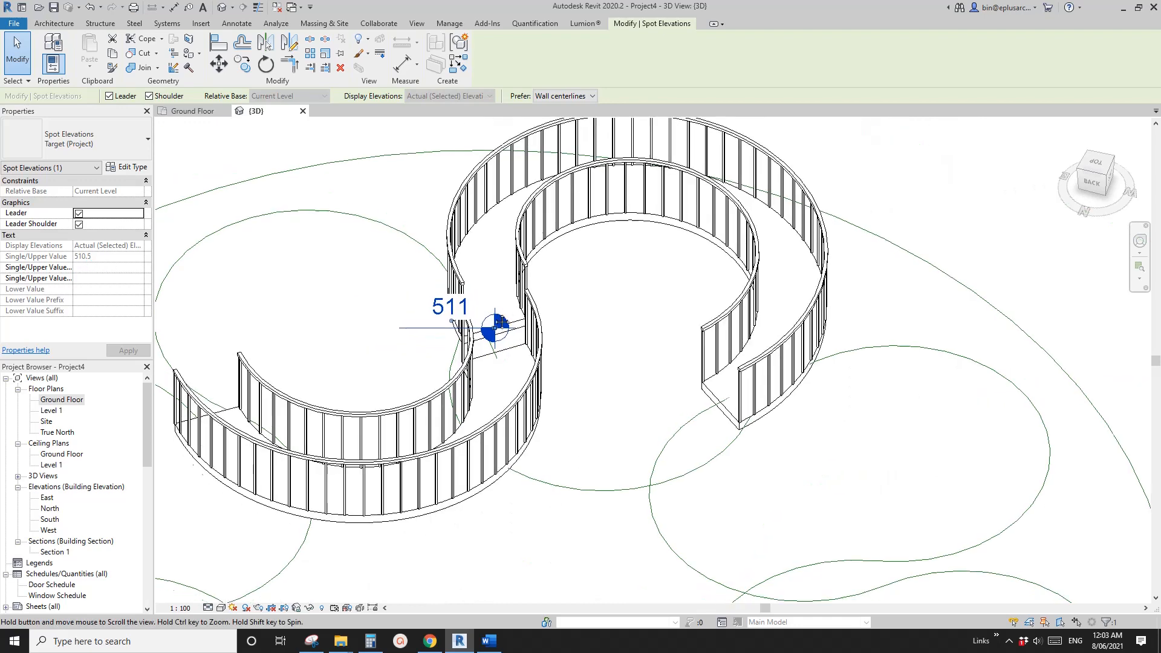
middle_click_drag(445, 315, 445, 305)
left_click(442, 330)
left_click(425, 319)
key("Delete")
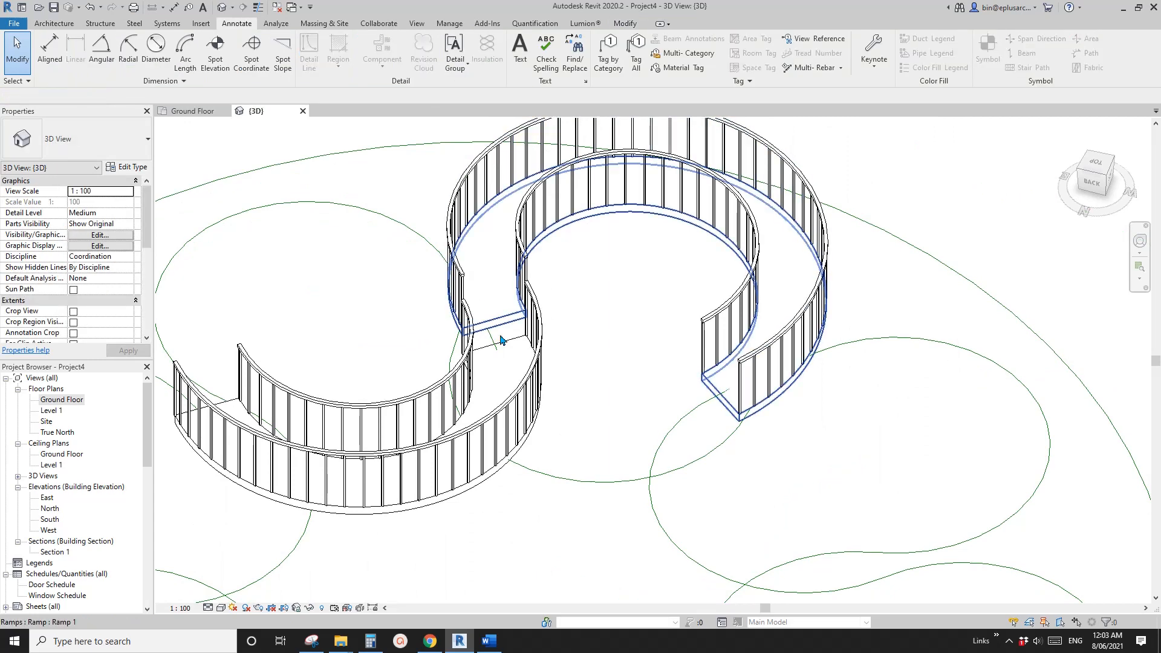
Step: Set the second ramp's base offset to 510.5 so that it starts at the first ramp's end height
left_click(508, 378)
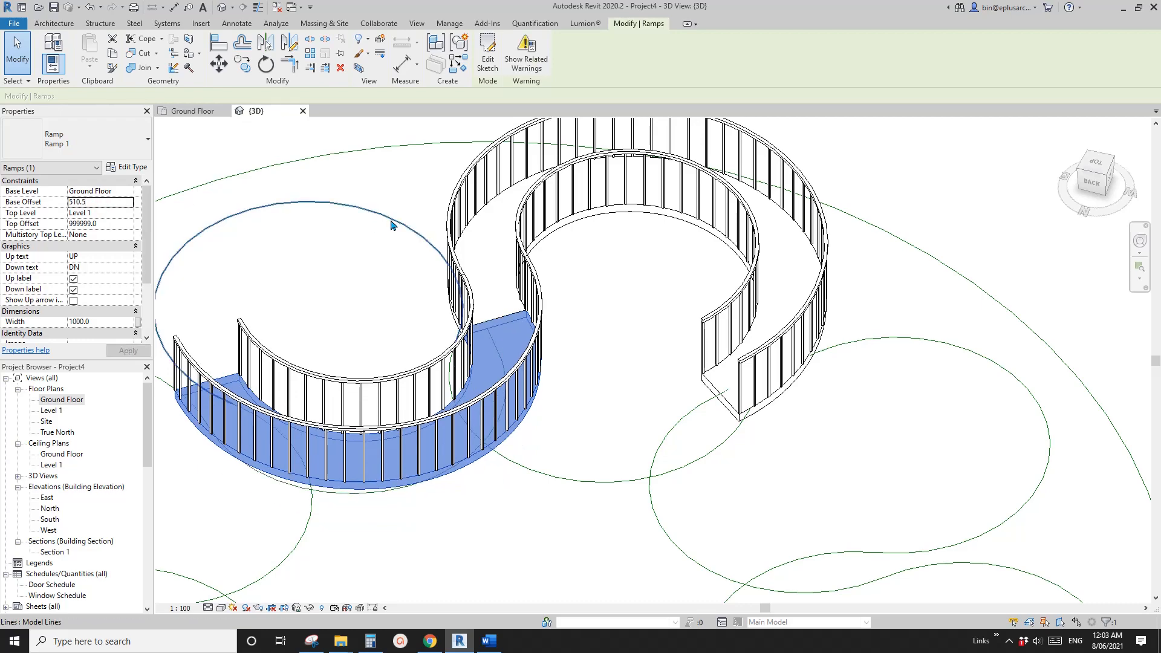
left_click(424, 251)
left_click(507, 330)
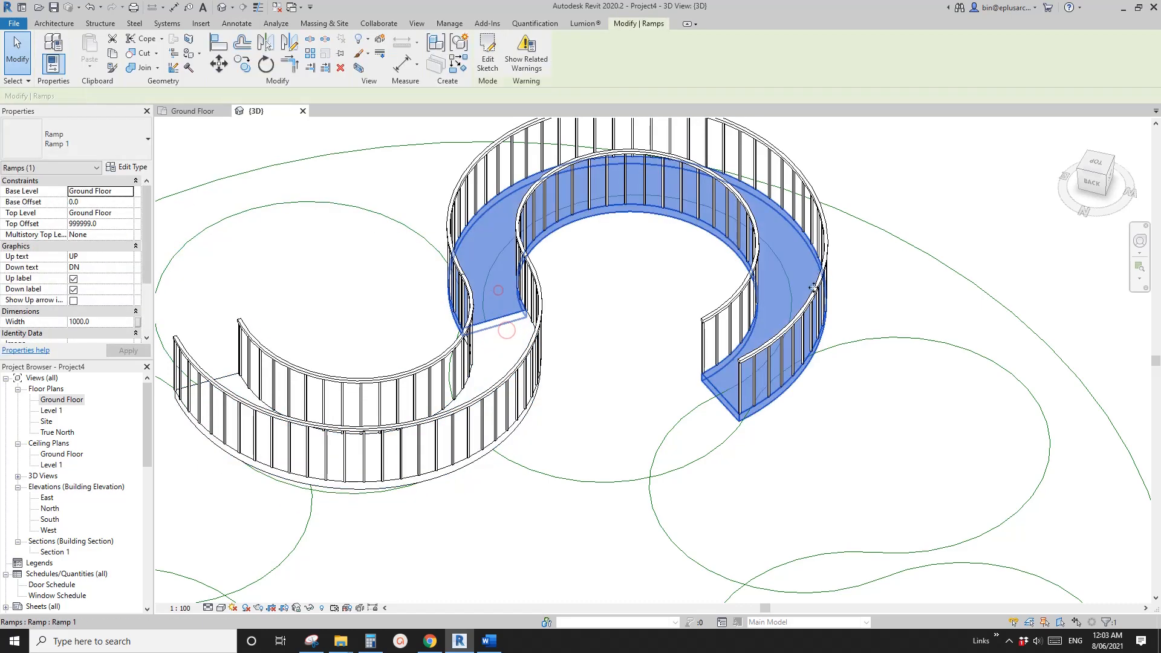
scroll(502, 297, "down", 5)
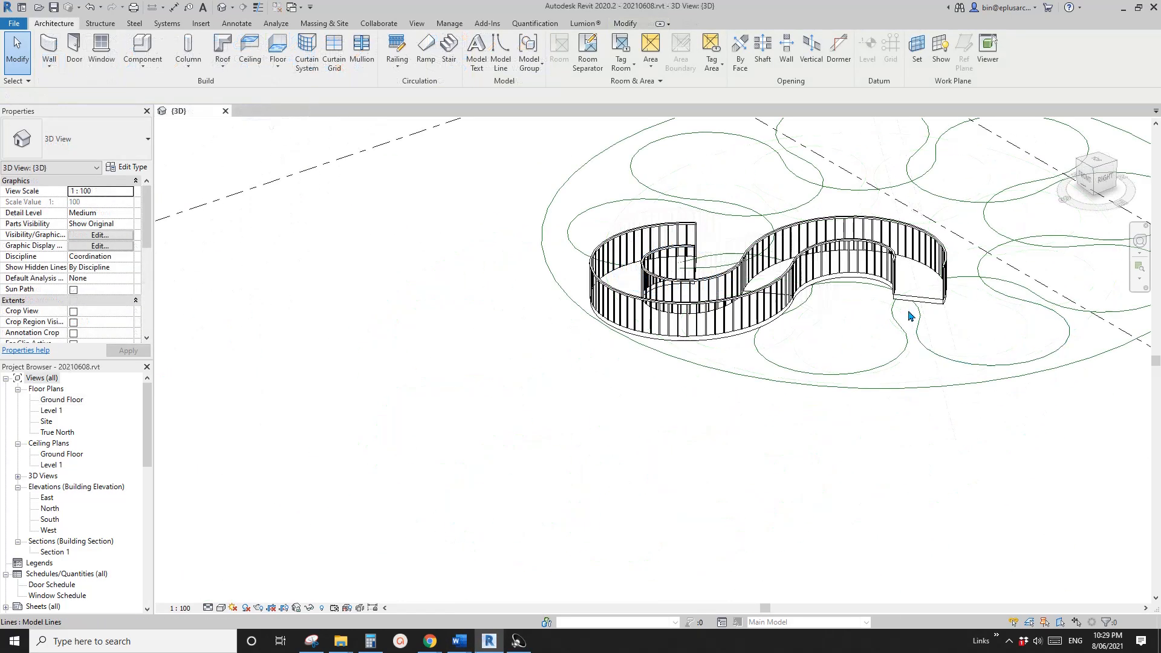
Step: In the 20210608.rvt model, set the second ramp's base offset to 0
left_click(908, 290)
middle_click_drag(912, 292, 648, 326)
scroll(837, 299, "up", 3)
middle_click_drag(870, 298, 156, 187, "shift")
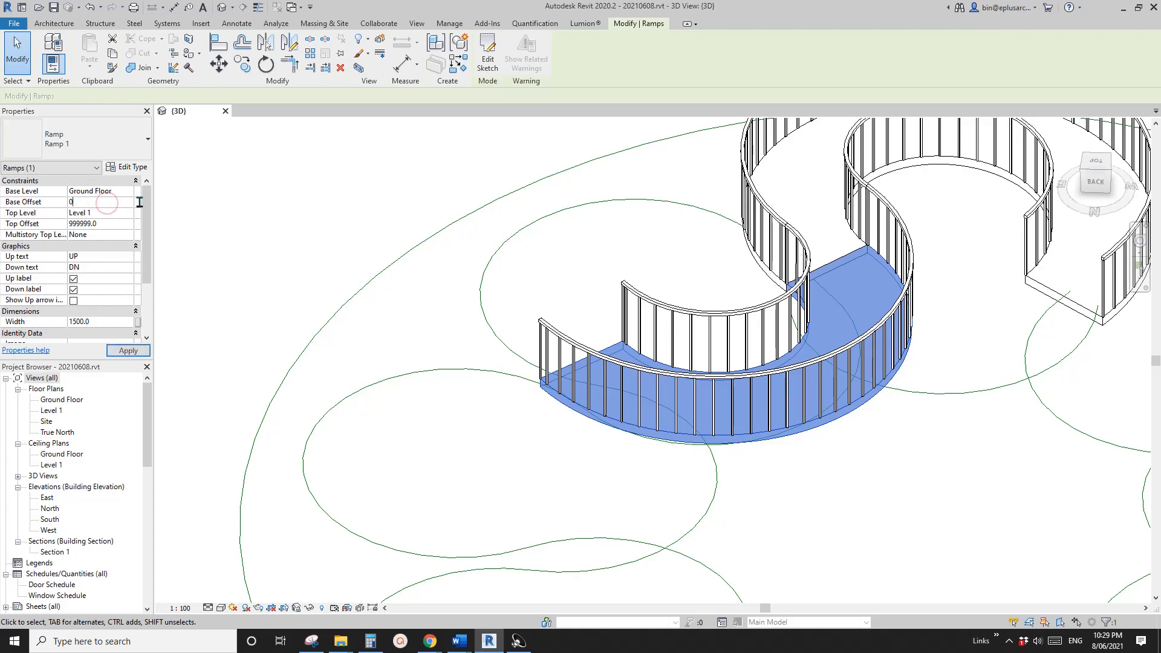
scroll(640, 189, "down", 1)
middle_click_drag(699, 212, 798, 231, "shift")
left_click(750, 267)
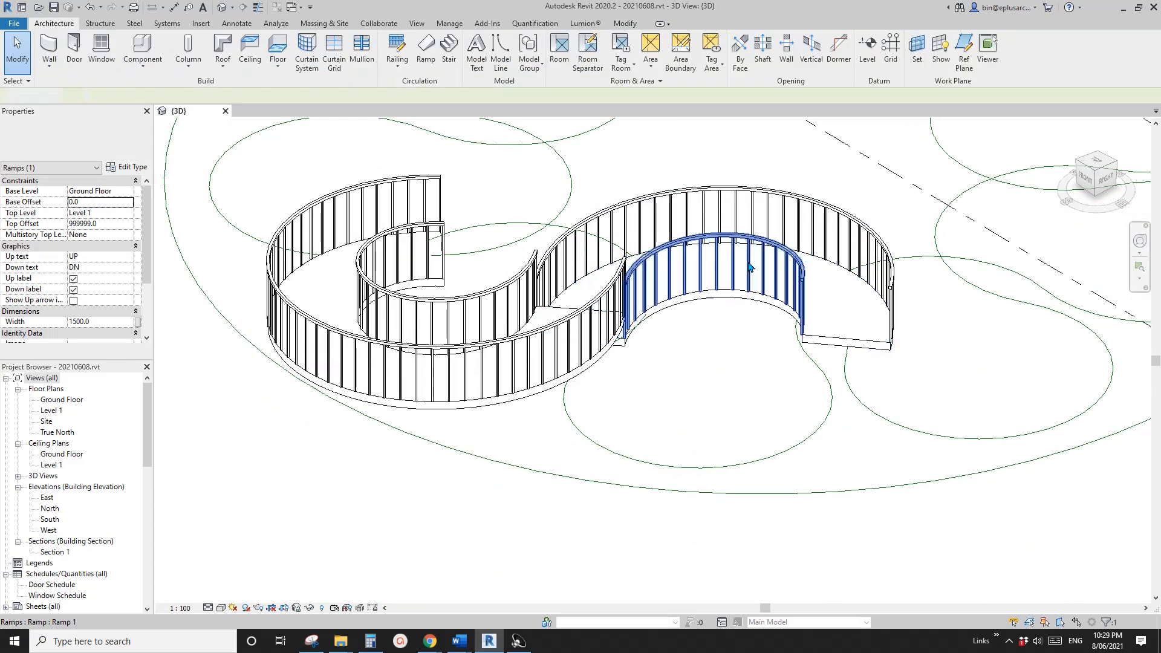
Step: Examine the selected first ramp and the ramps' lower ends against the ground line in the right-side view
left_click(839, 303)
middle_click_drag(816, 315, 763, 186, "shift")
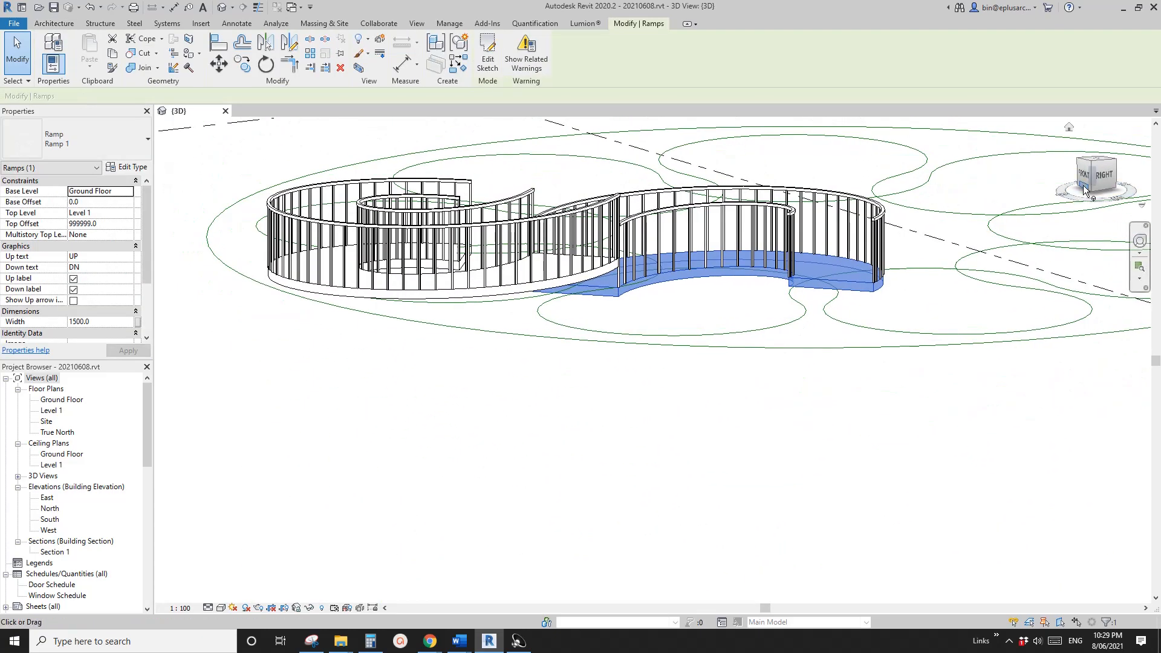
left_click(1106, 181)
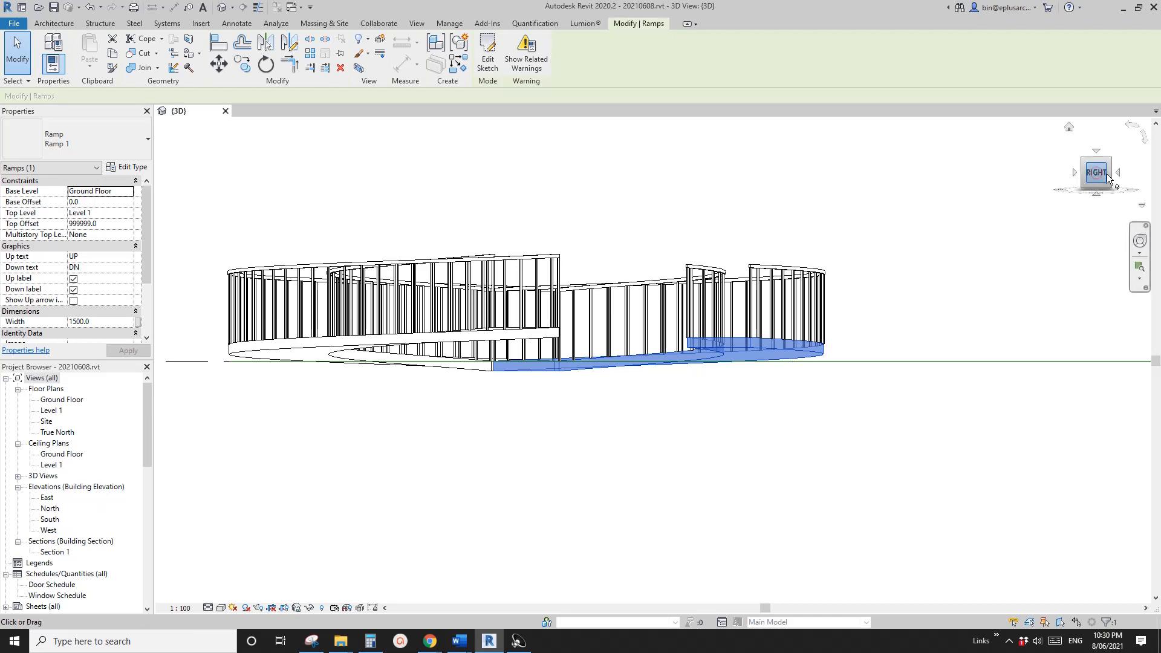
scroll(545, 374, "up", 5)
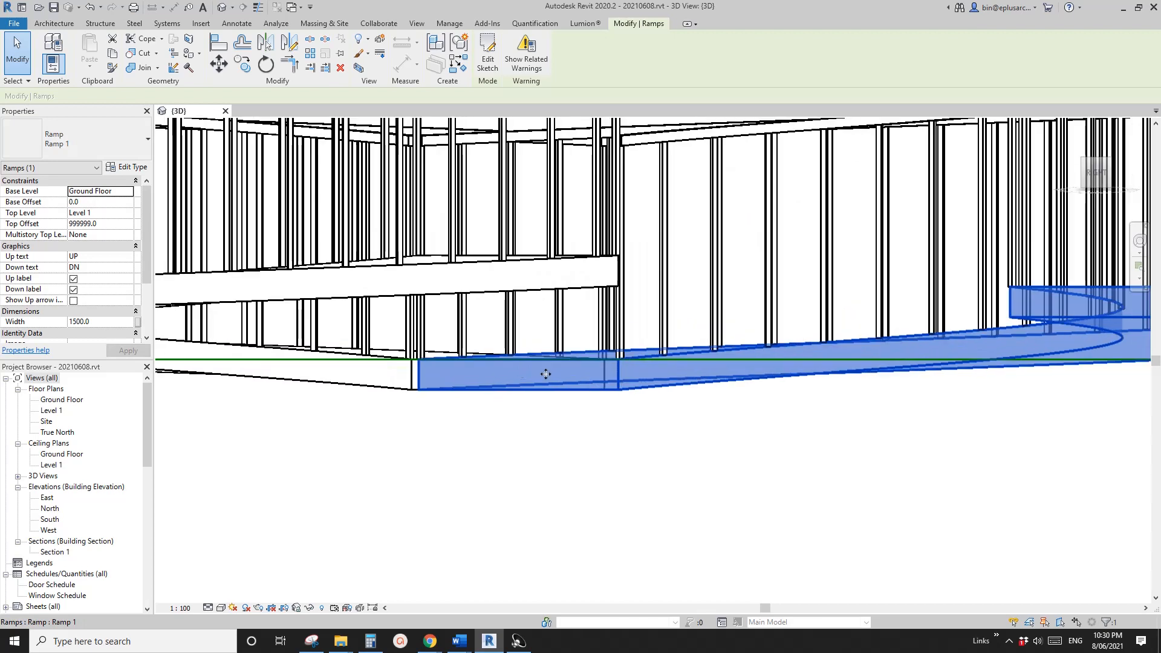
Step: Copy the selected ground-level ramp vertically from the Ground Floor line up to the first ramp's top end edge
scroll(545, 374, "down", 1)
scroll(760, 377, "down", 4)
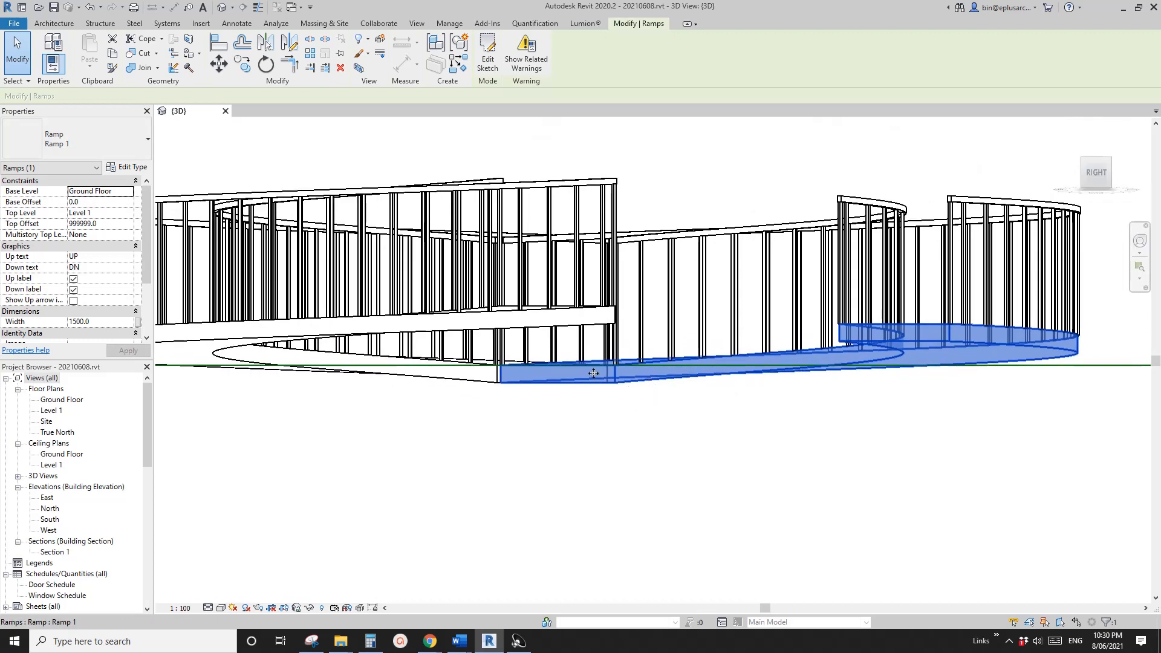
scroll(593, 373, "up", 2)
key("m")
key("v")
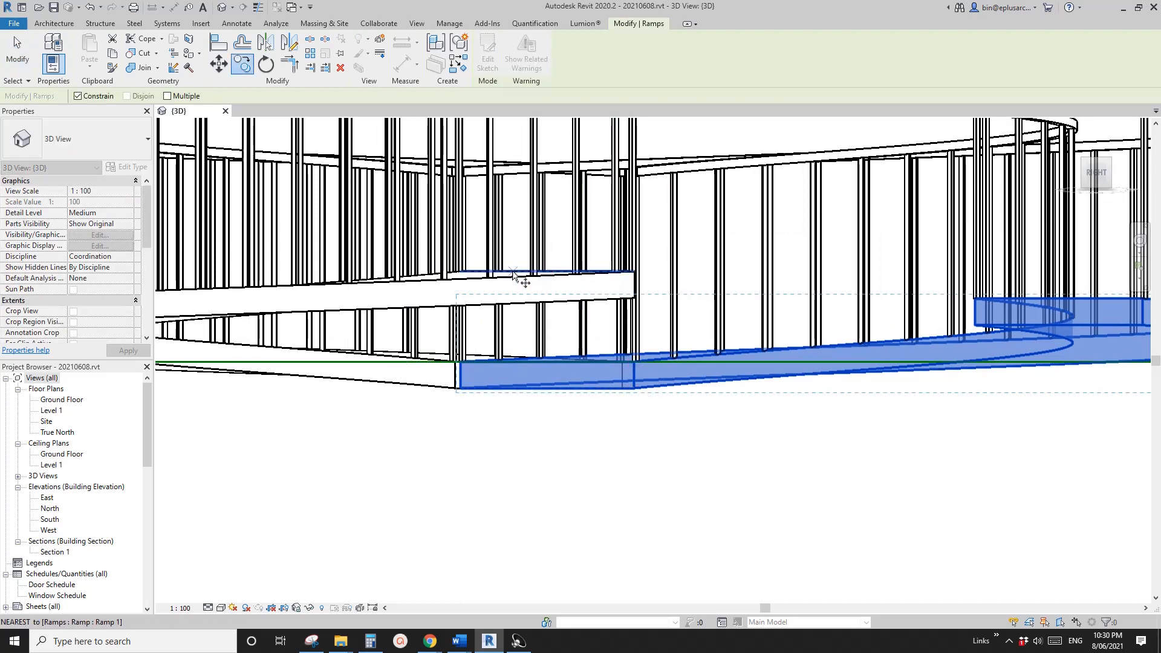
scroll(513, 276, "up", 3)
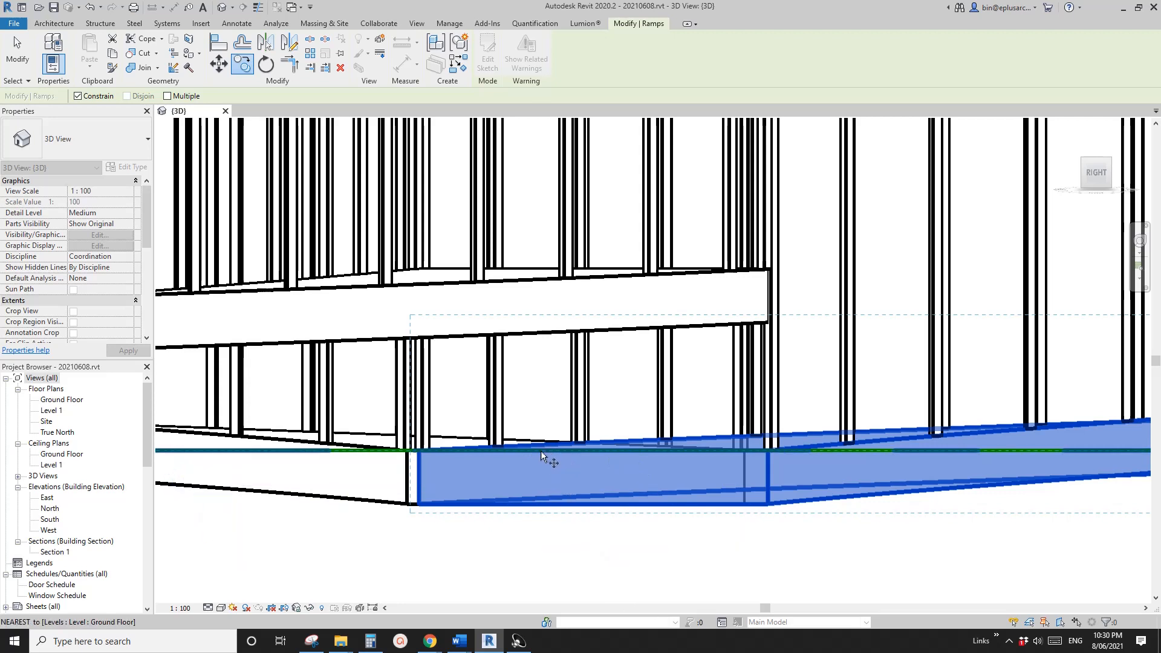
left_click(549, 452)
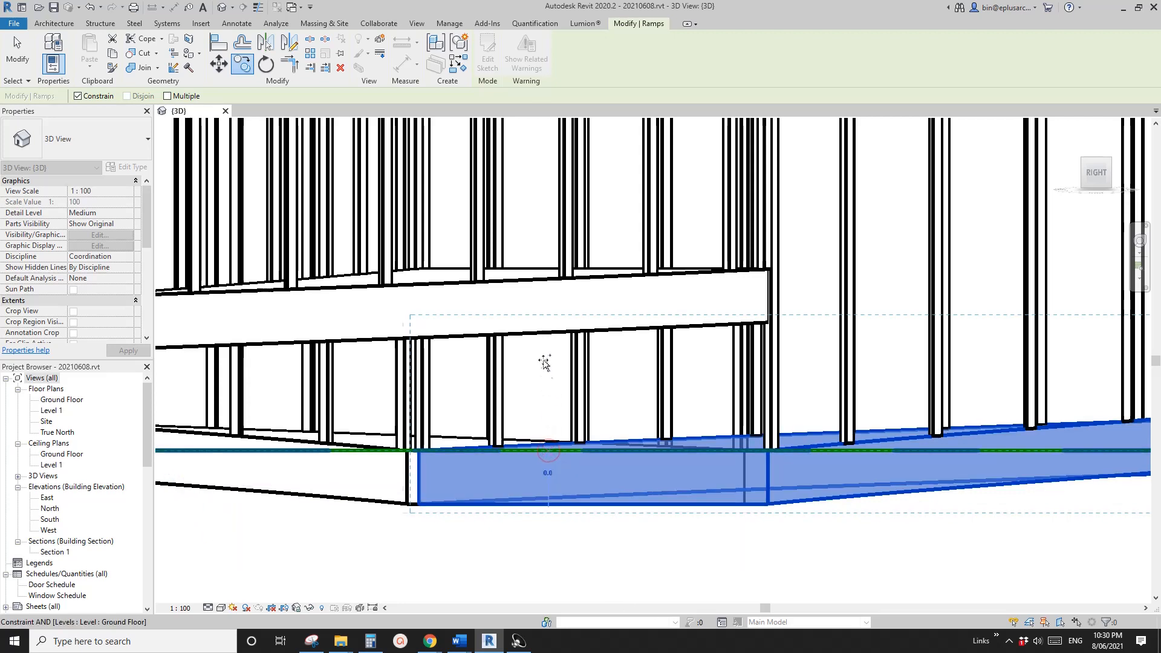
key("shift")
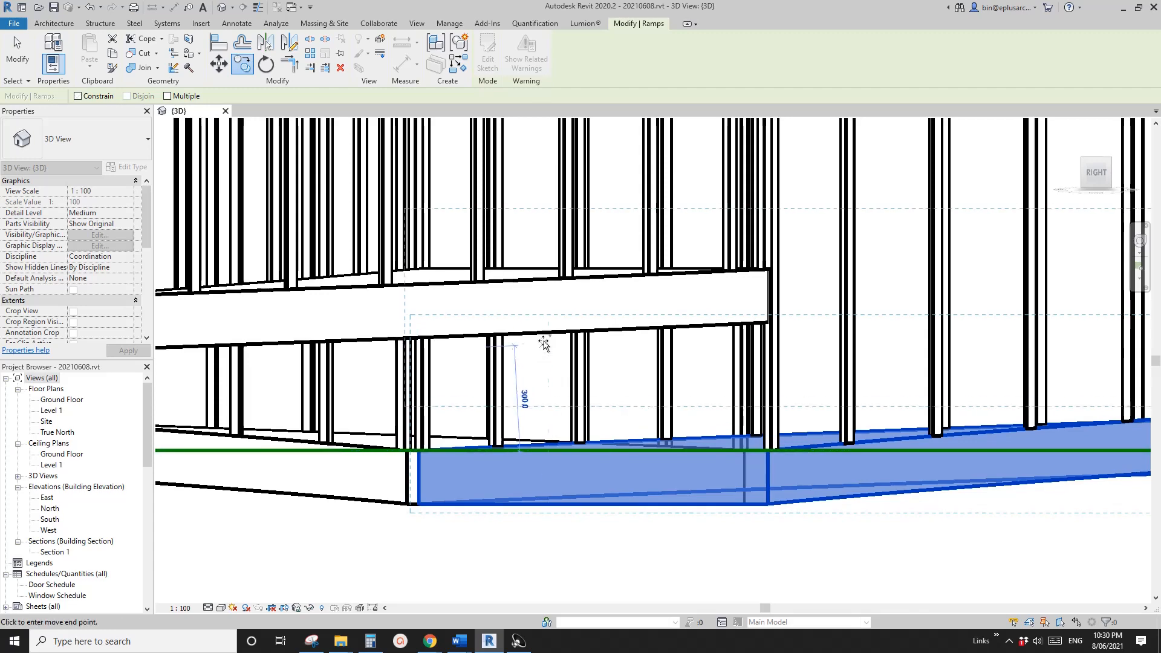
left_click(549, 270)
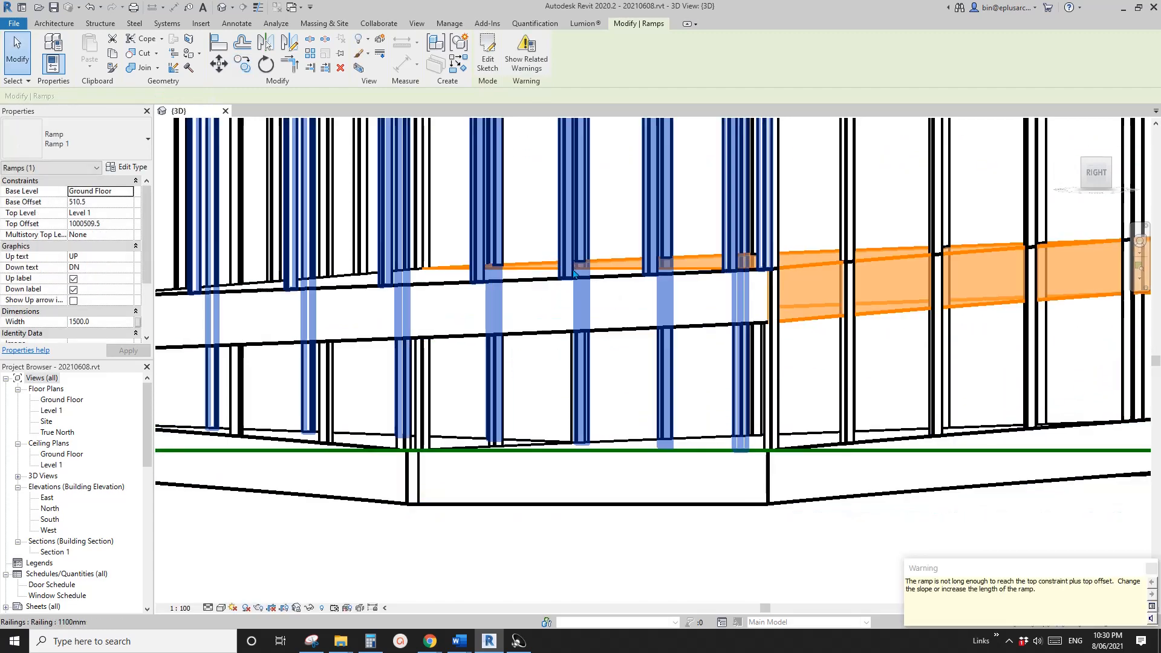
Step: Examine the original and copied ramps in 3D, including the copy's base offset and its junction with the first ramp
scroll(756, 291, "down", 6)
middle_click_drag(772, 282, 780, 331, "shift")
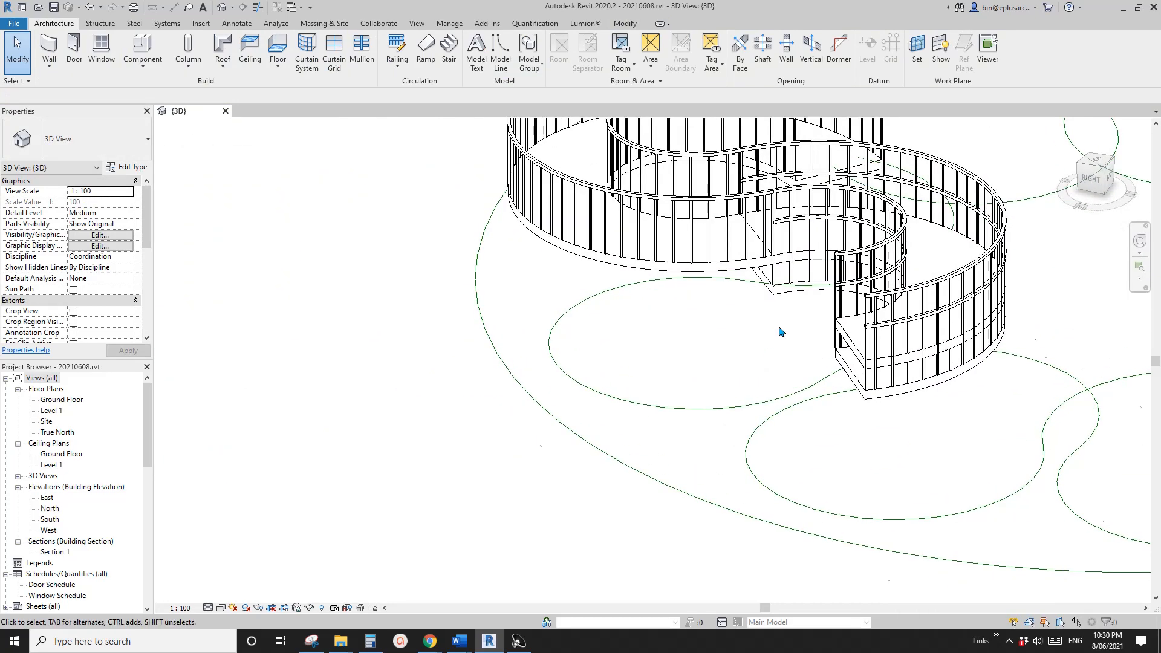
middle_click_drag(837, 289, 729, 385)
left_click(738, 432)
middle_click_drag(739, 433, 644, 368)
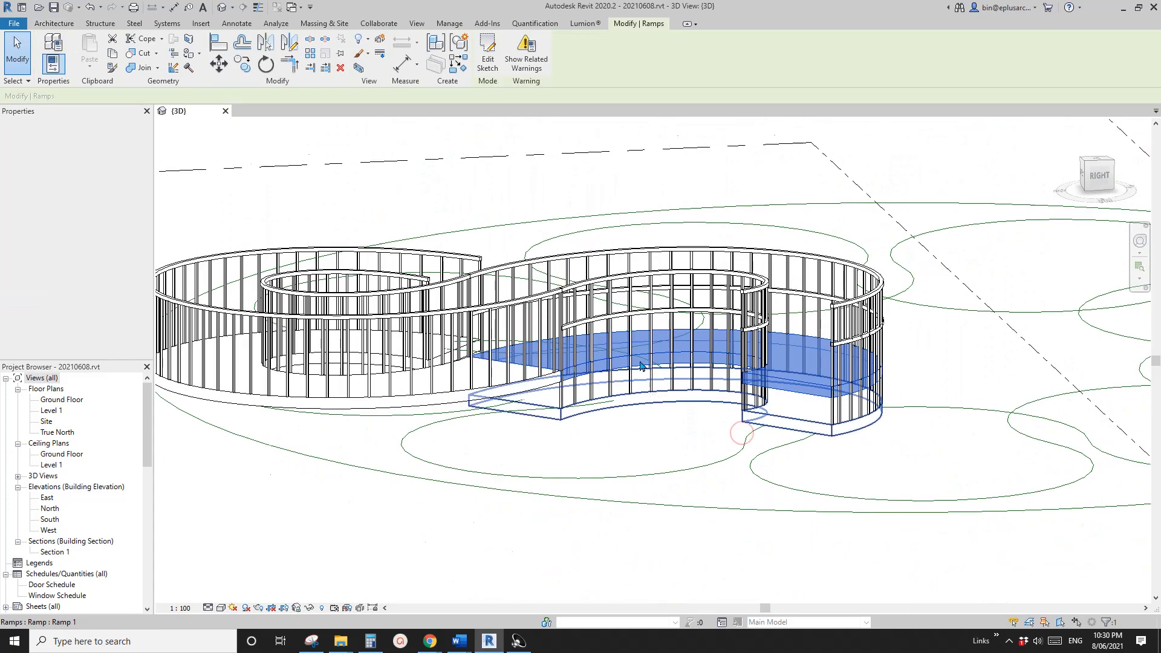
scroll(647, 372, "up", 3)
left_click(834, 406)
key("Escape")
left_click(469, 415)
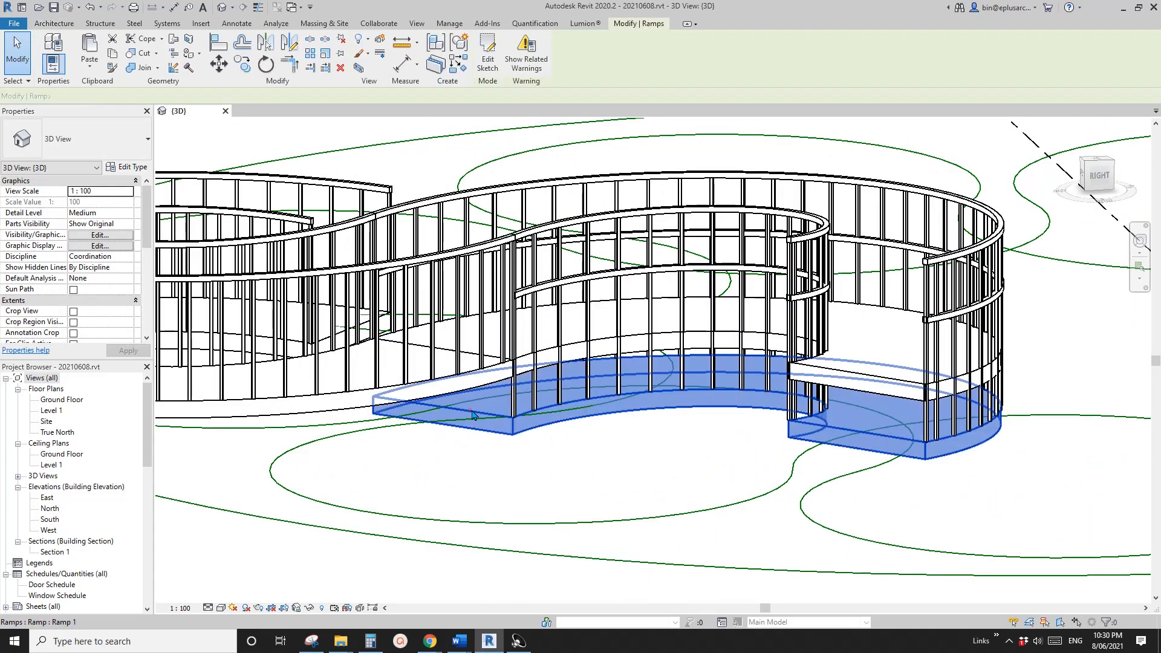
left_click(472, 344)
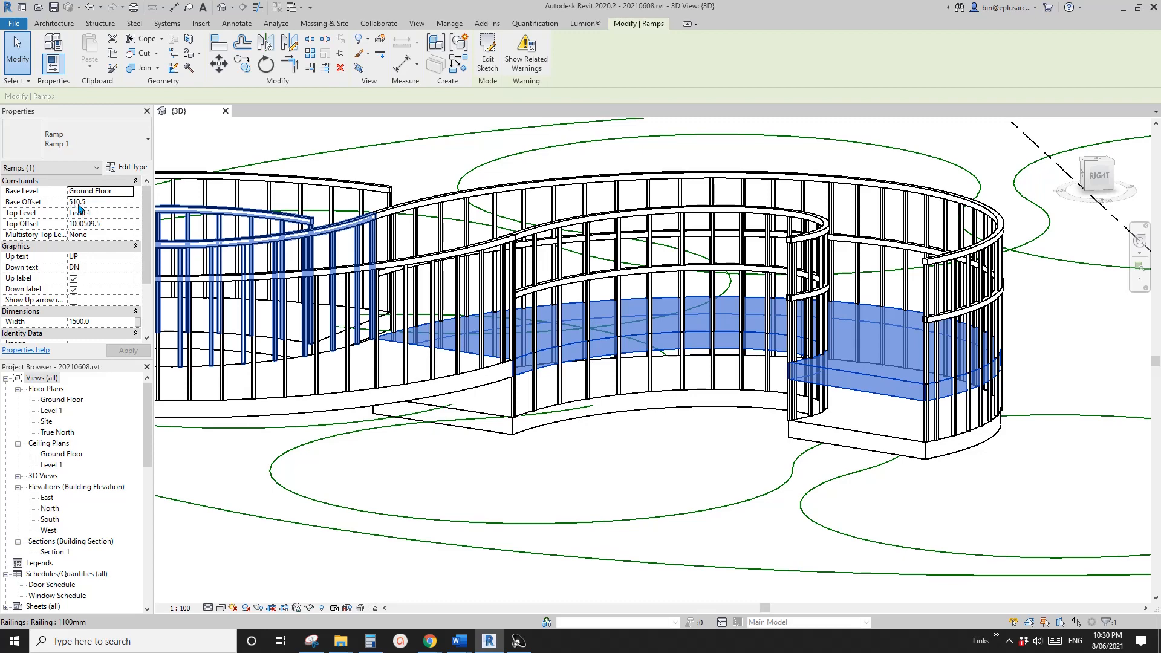
scroll(311, 260, "down", 2)
middle_click_drag(446, 307, 505, 308)
scroll(487, 321, "up", 2)
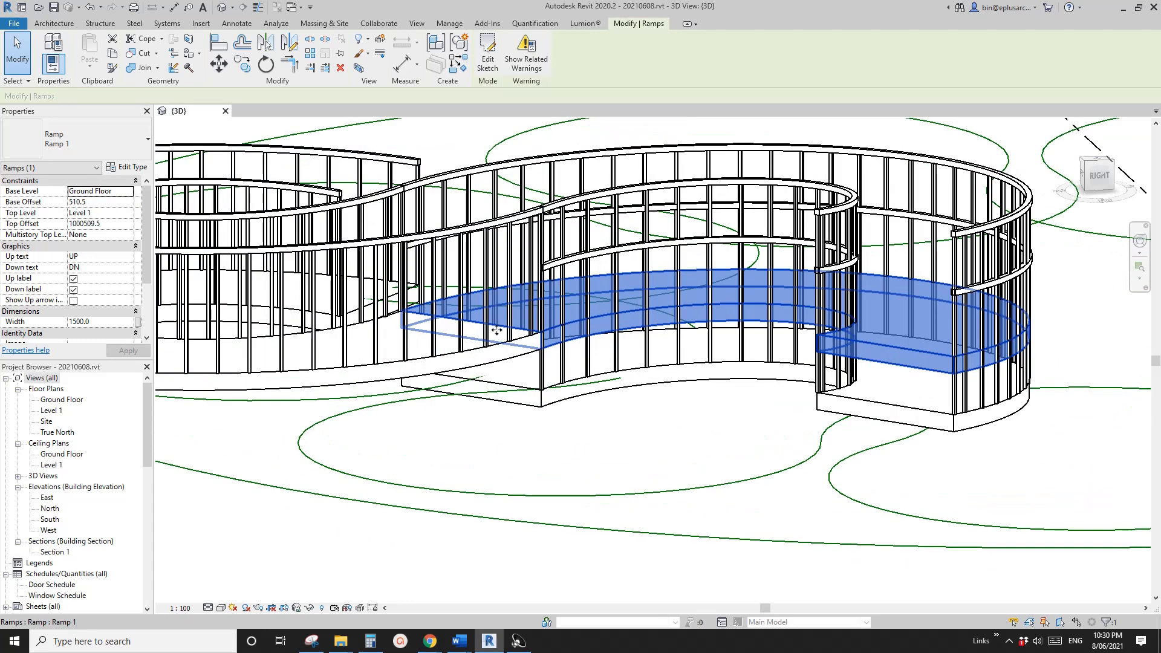
Step: Delete the original lower ramp beneath the raised copy
scroll(505, 335, "down", 1)
scroll(517, 342, "down", 1)
key("Escape")
left_click(532, 387)
key("Delete")
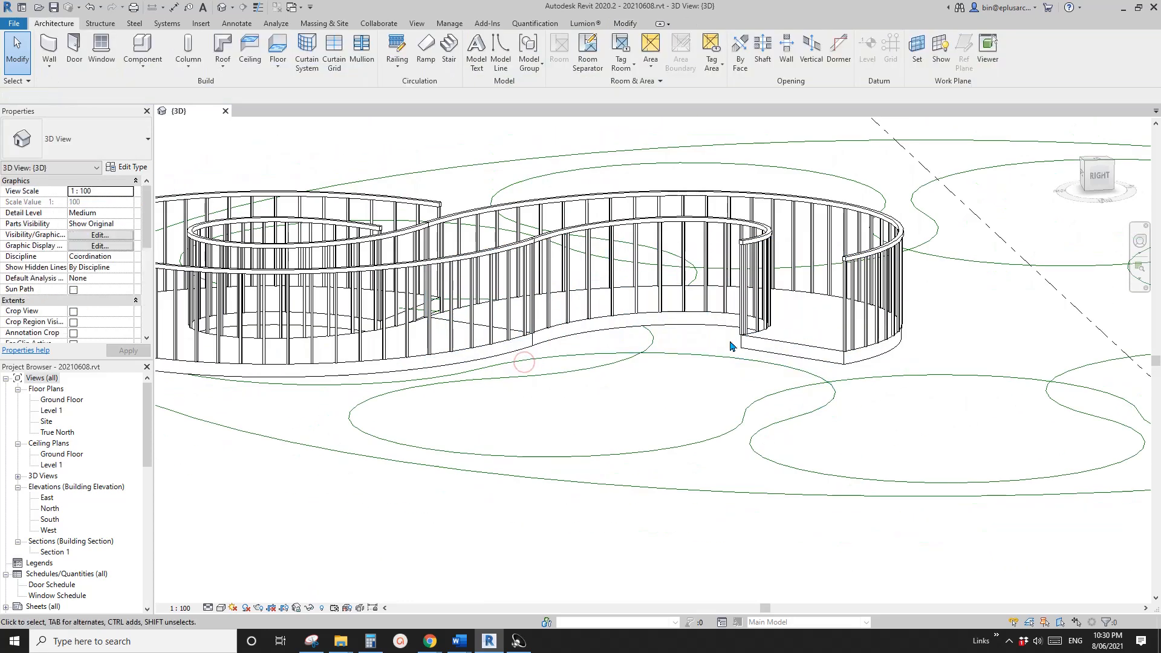
Step: Open the Ground Floor plan and inspect the raised second ramp where it meets the next petal
scroll(769, 324, "down", 2)
middle_click_drag(668, 336, 816, 409, "shift")
scroll(771, 416, "down", 2)
middle_click_drag(816, 408, 802, 352)
middle_click_drag(802, 352, 793, 434, "shift")
middle_click_drag(744, 322, 752, 347)
left_click(65, 401)
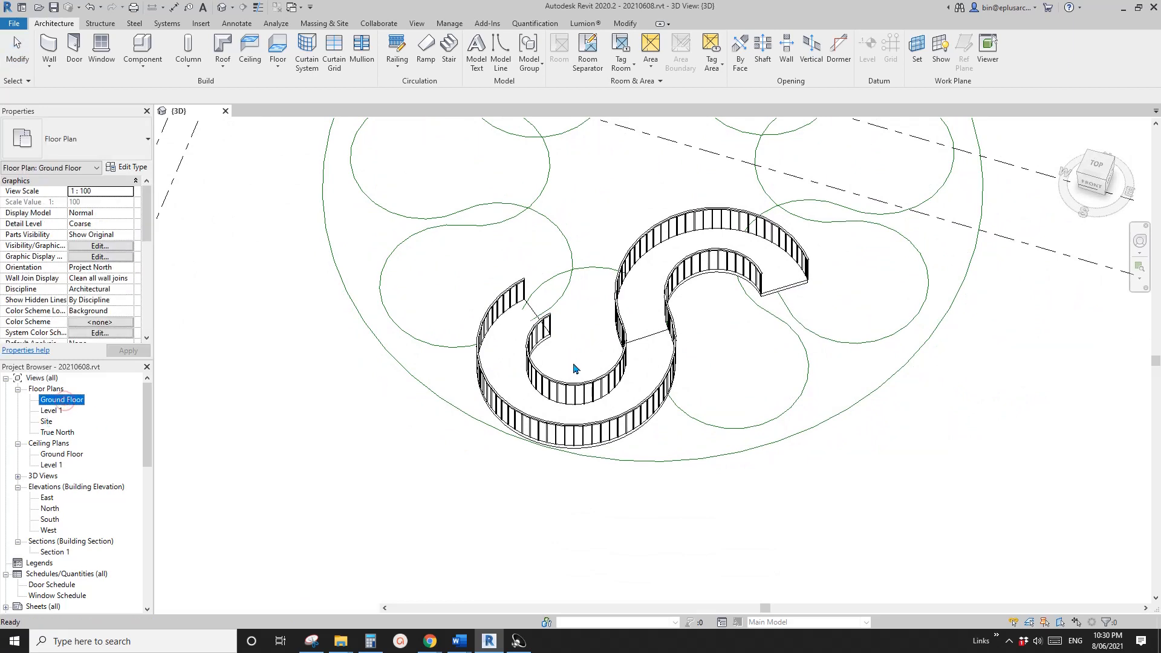
scroll(629, 339, "up", 5)
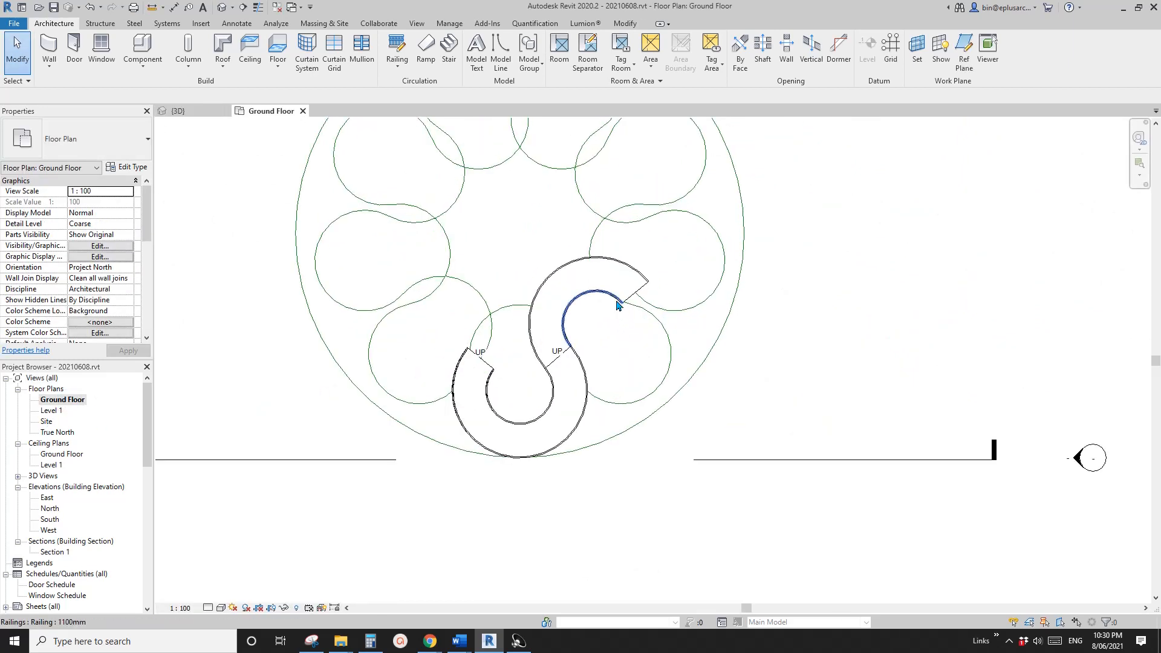
scroll(618, 305, "up", 3)
left_click(518, 308)
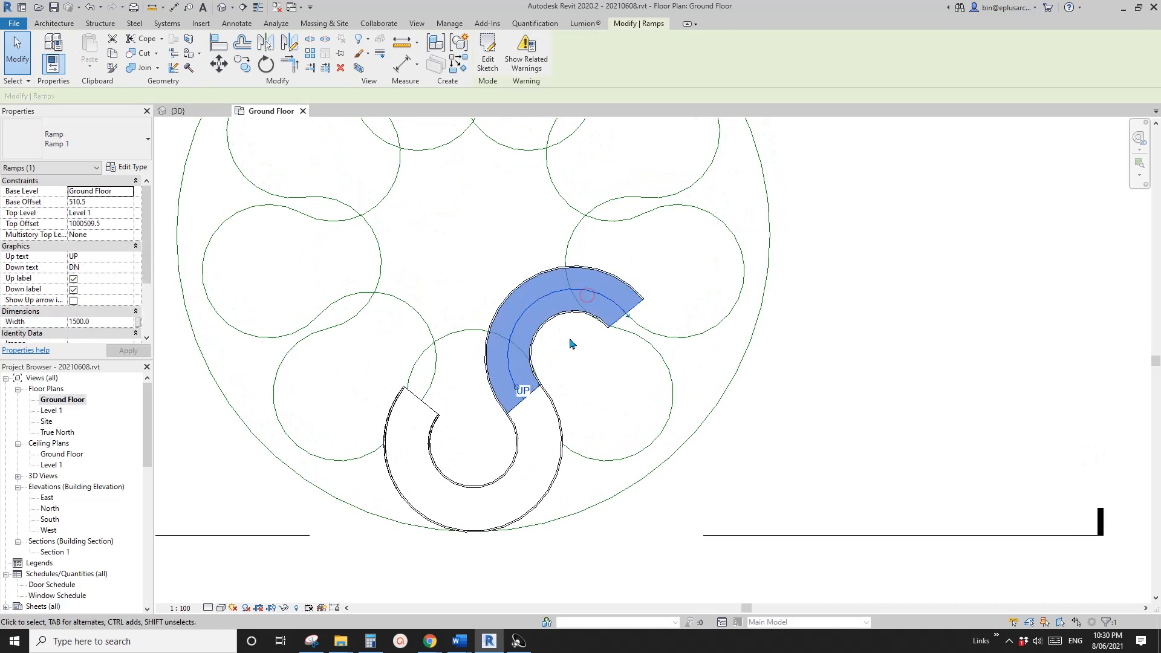
middle_click_drag(537, 353, 518, 355)
middle_click_drag(517, 291, 529, 263)
key("Escape")
Step: Create a third ramp as a 2250 mm radius arc run of about 233° along the next petal, starting at the second ramp's end
left_click(552, 304)
double_click(554, 303)
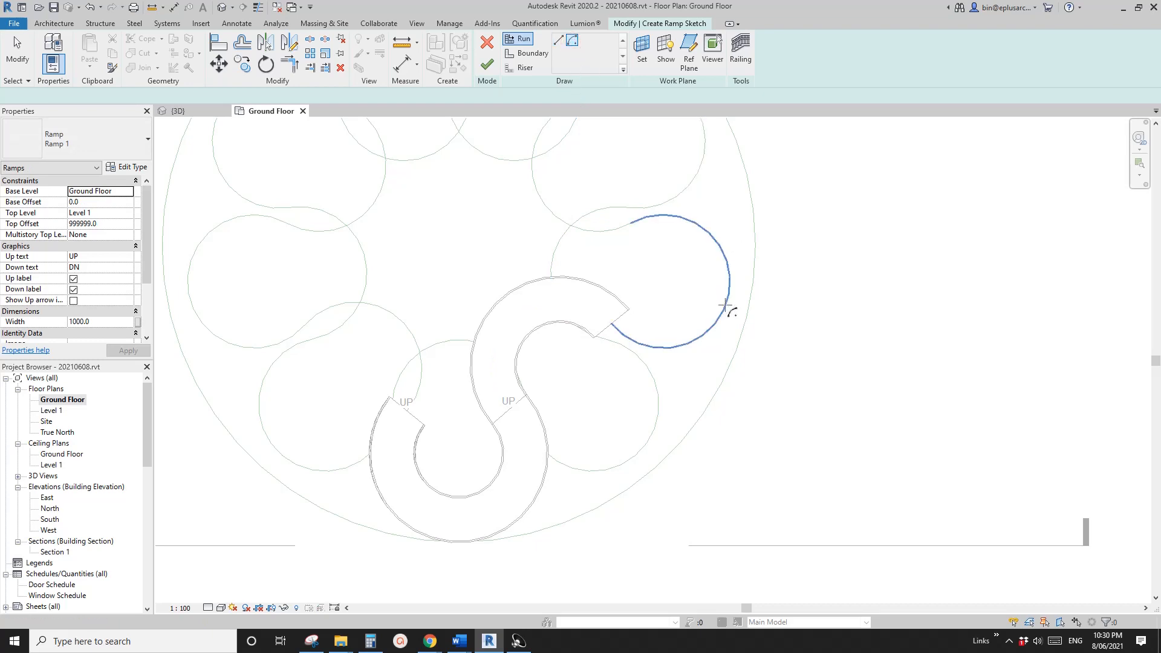
left_click_drag(726, 307, 662, 329)
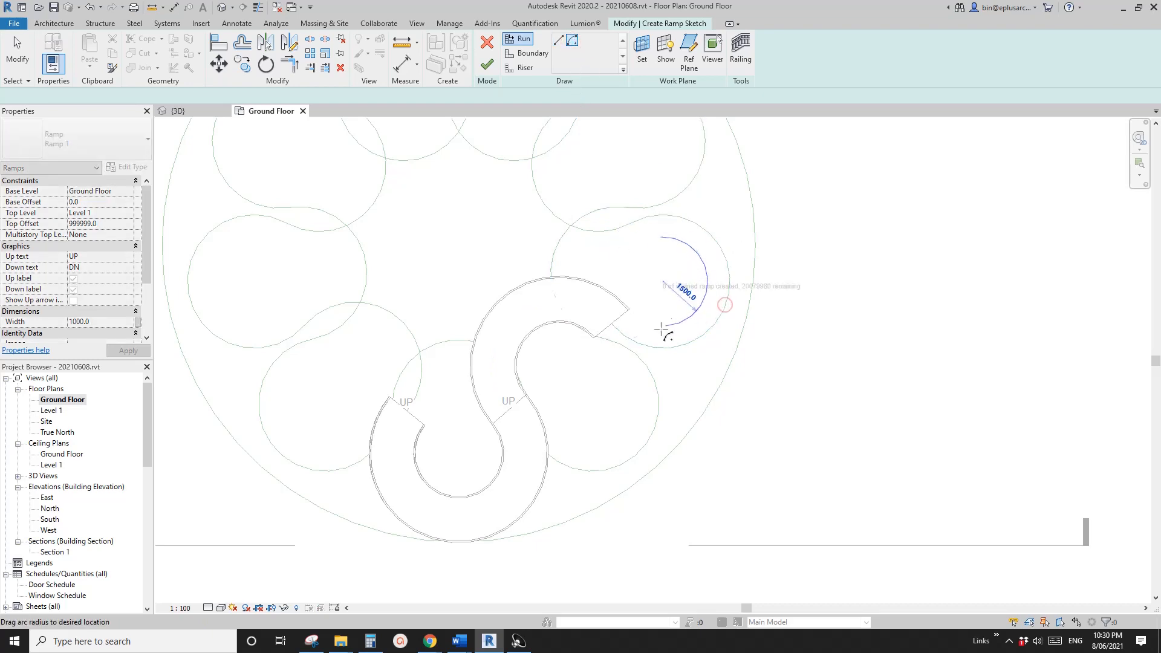
left_click(612, 324)
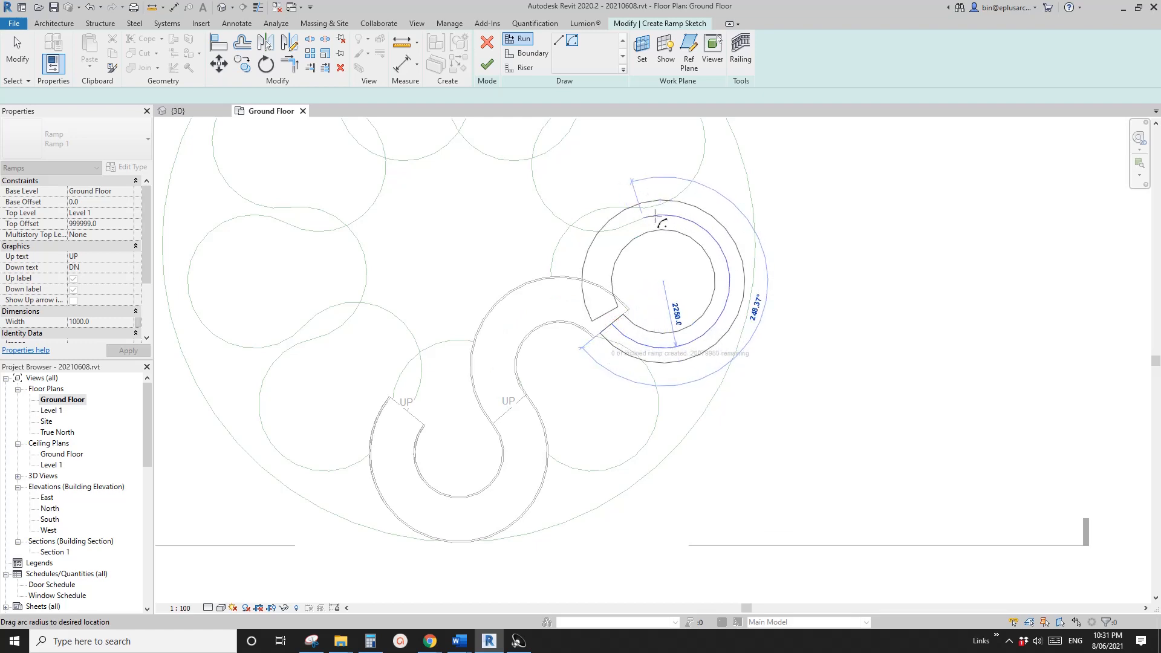
scroll(655, 215, "up", 4)
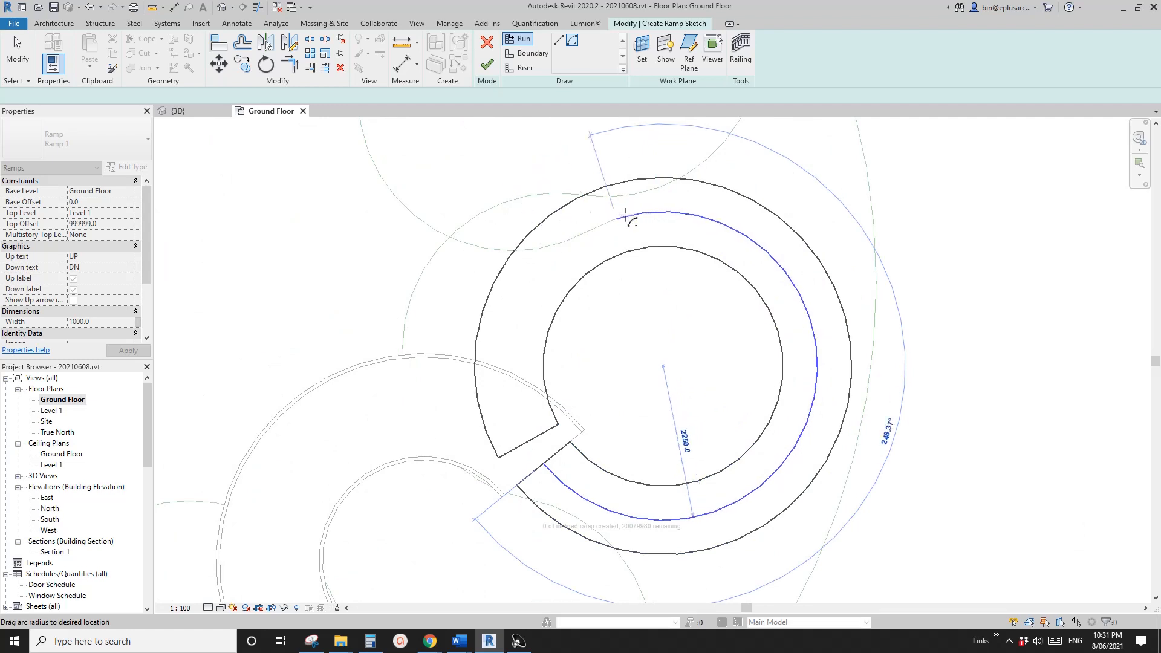
left_click(653, 213)
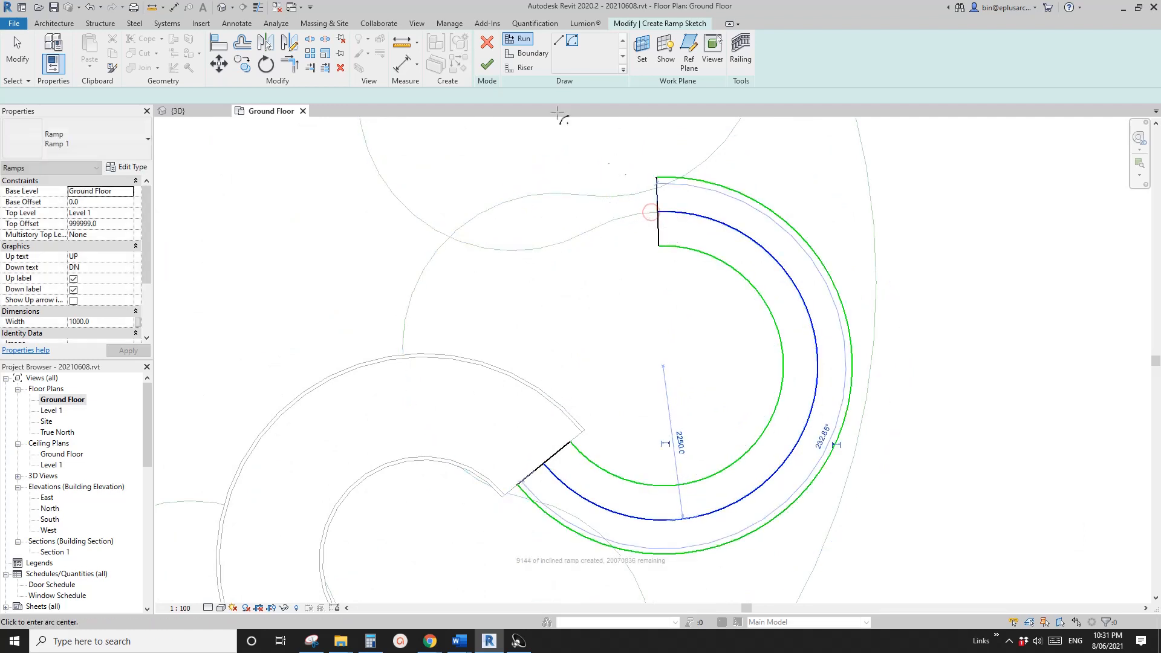
left_click(491, 68)
Step: Edit the third ramp's sketch to extend its arc run to 260° and finish the sketch
scroll(638, 231, "up", 3)
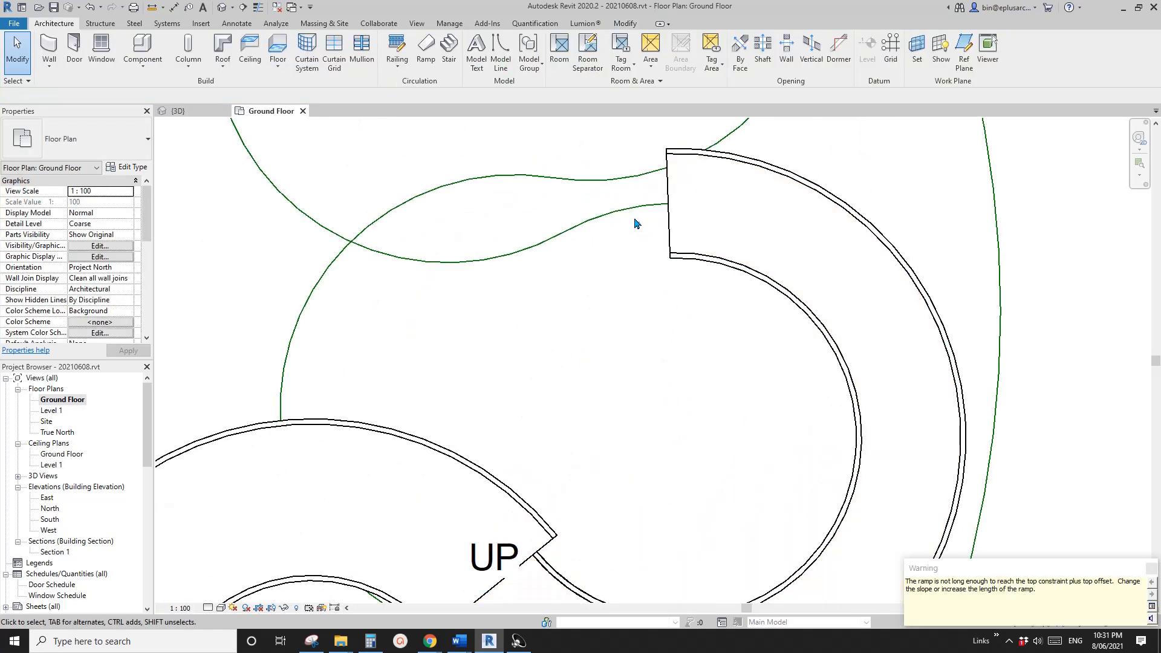
left_click(684, 228)
left_click(487, 59)
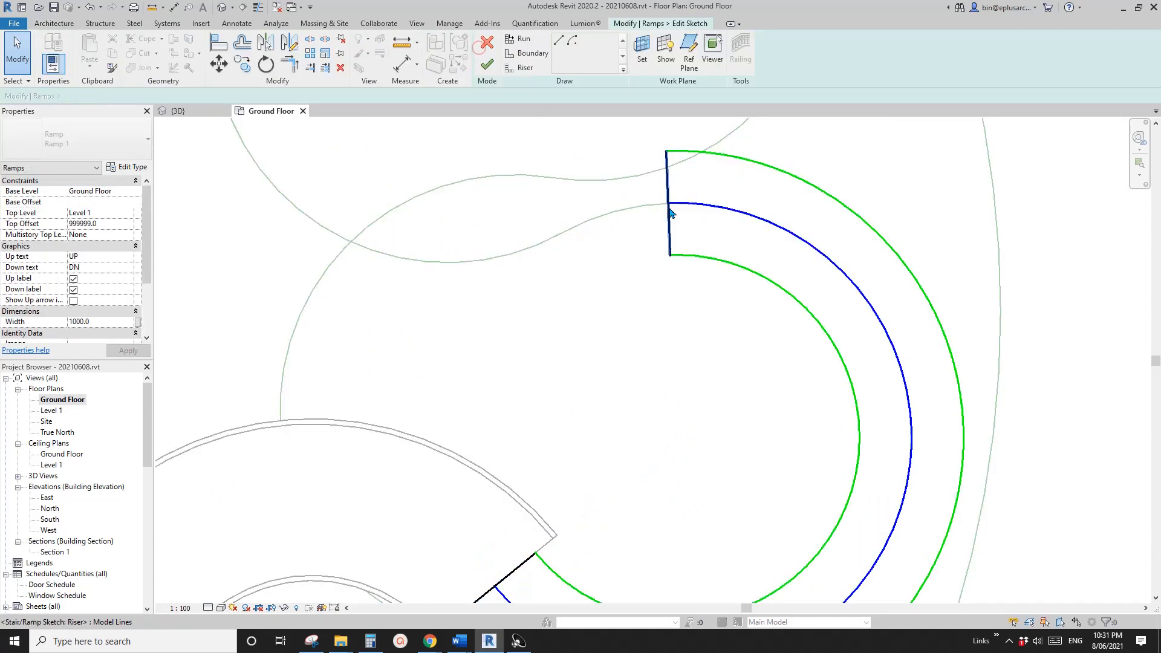
left_click(687, 208)
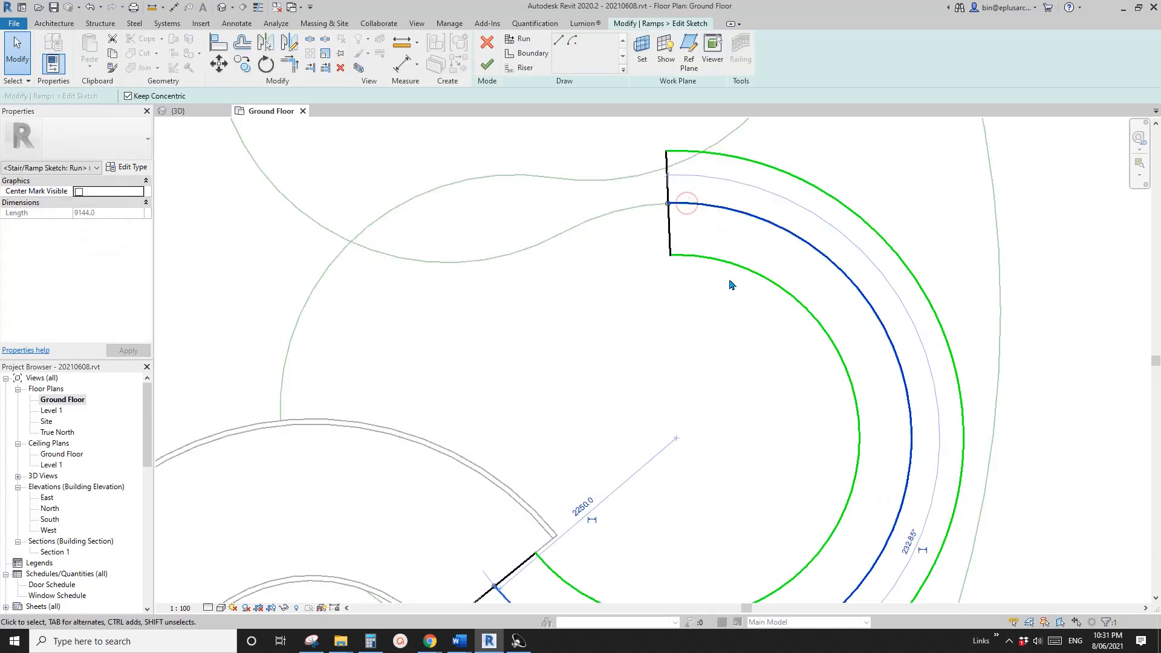
mouse_move(668, 207)
left_mouse_down()
mouse_move(635, 205)
mouse_move(563, 234)
left_mouse_up()
scroll(561, 233, "down", 2)
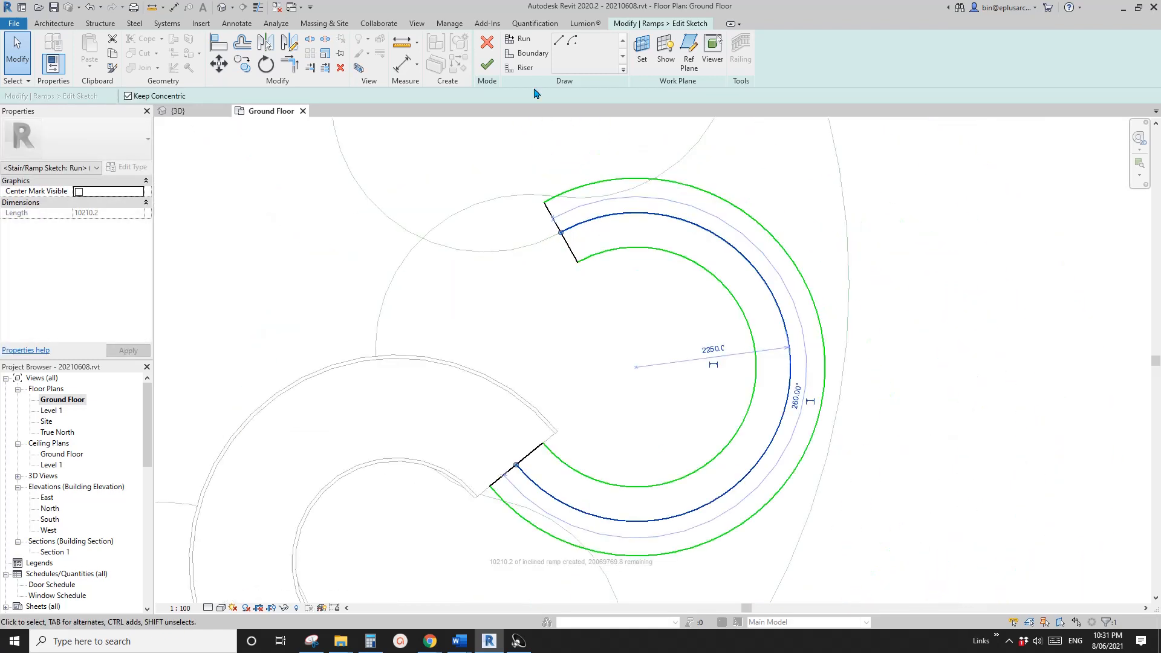
left_click(487, 64)
Step: Examine how the three ramps join, first in plan and again in the 3D view
scroll(544, 194, "down", 4)
left_click(579, 197)
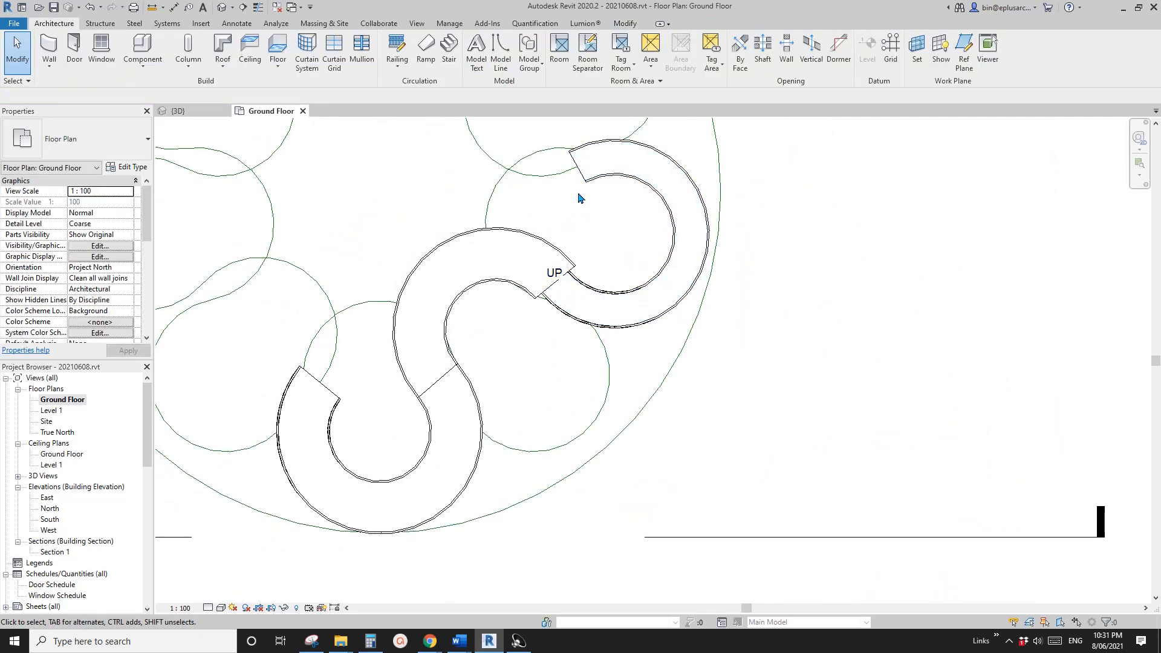
scroll(532, 282, "up", 2)
middle_click_drag(494, 262, 617, 223)
left_click(560, 234)
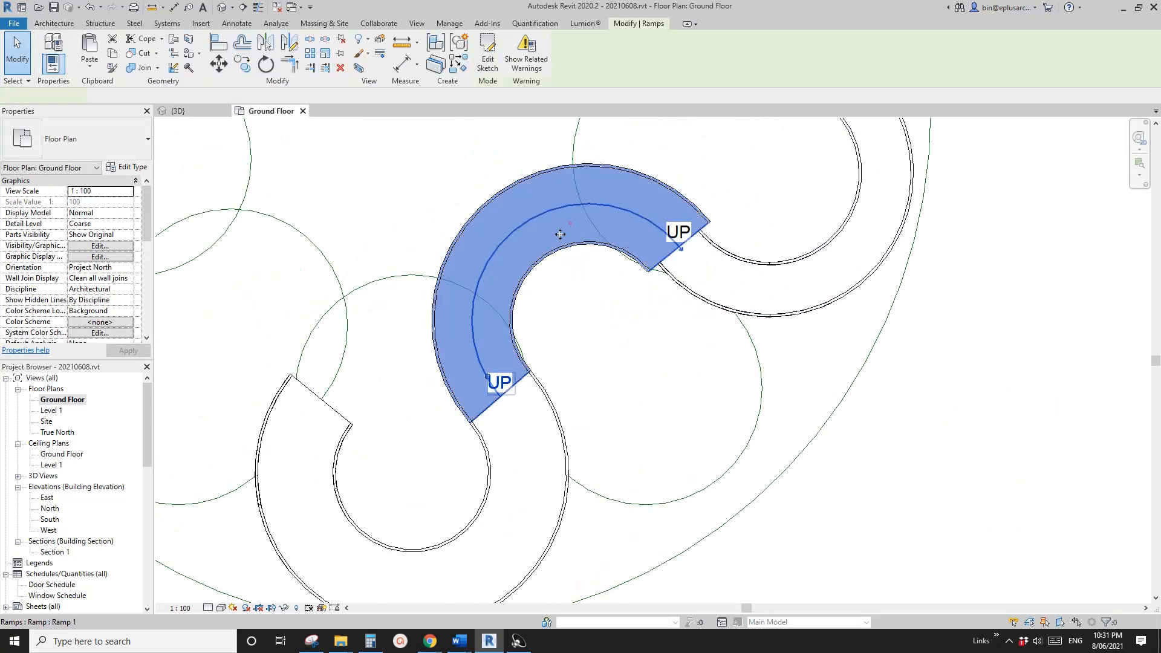
scroll(595, 212, "up", 1)
key("Escape")
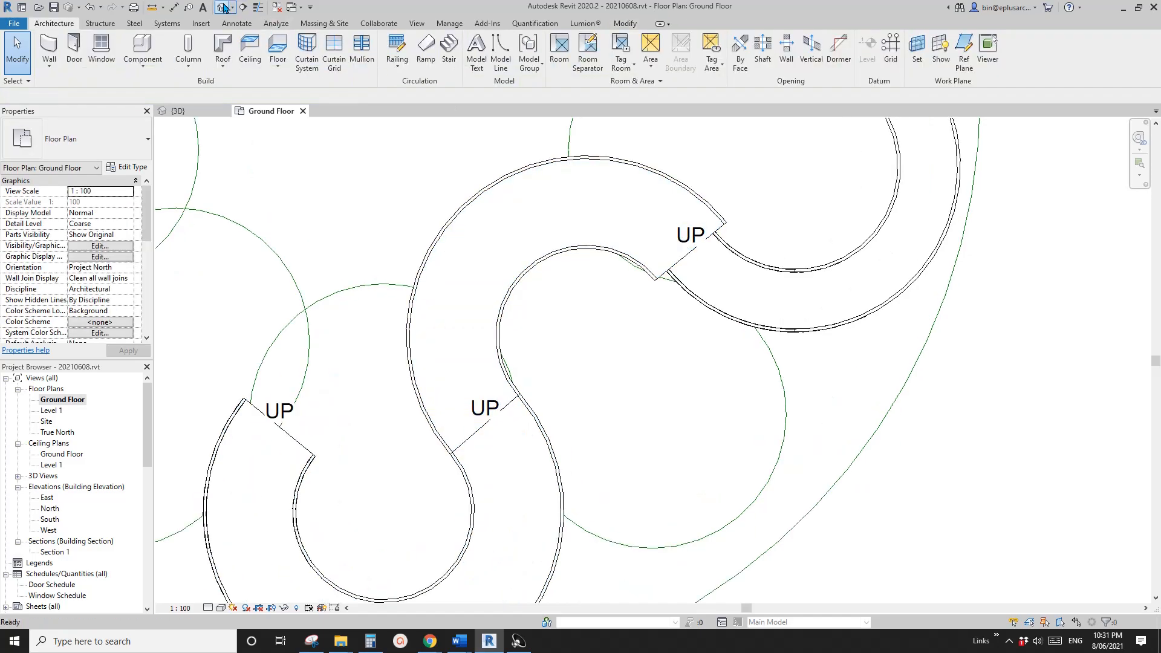
left_click(223, 7)
scroll(743, 271, "up", 5)
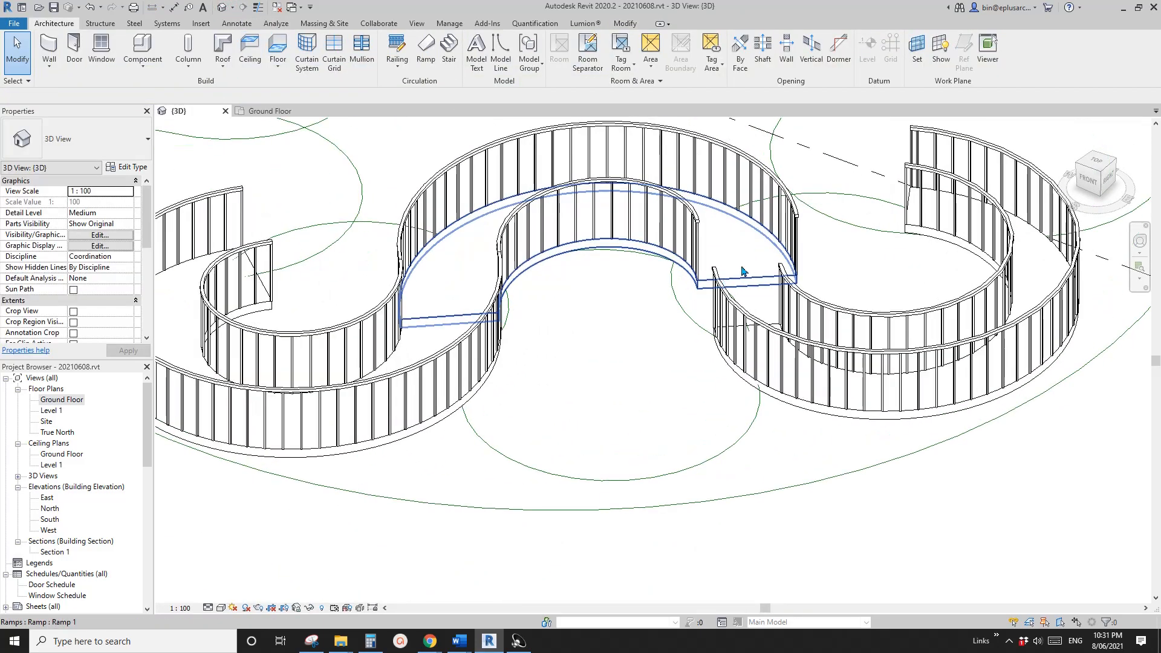
left_click(742, 271)
left_click(450, 319, "ctrl")
middle_click_drag(707, 339, 581, 329)
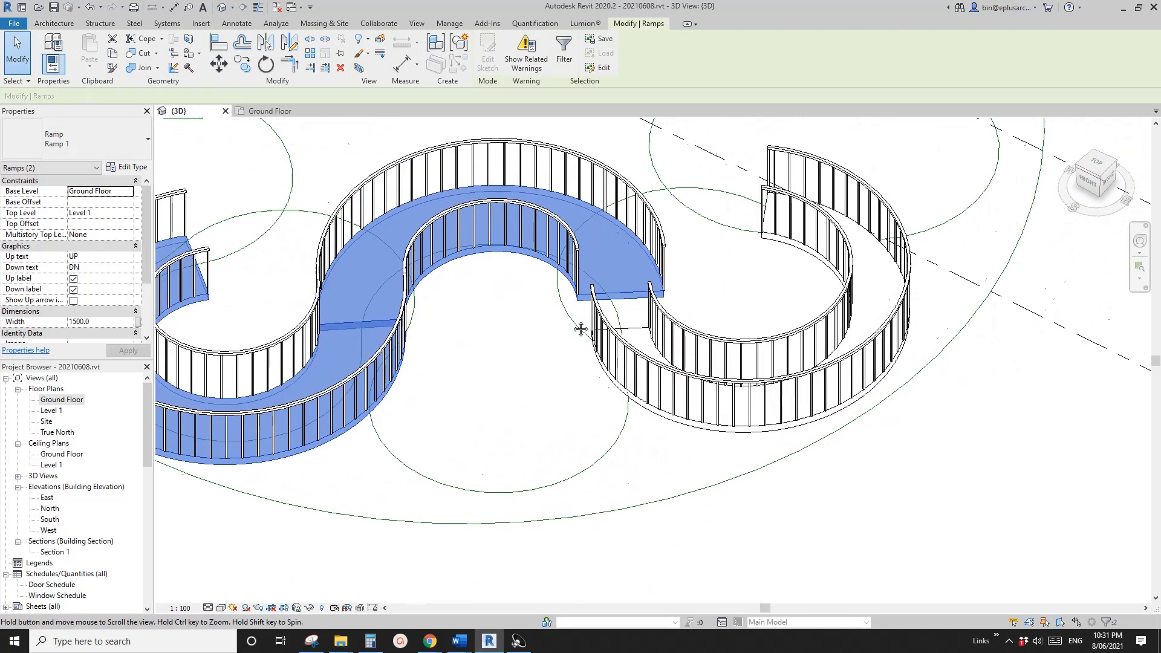
scroll(580, 329, "down", 1)
key("Escape")
Step: Set the third ramp's width to 1500 to match the second ramp
left_click(599, 352)
scroll(599, 349, "up", 2)
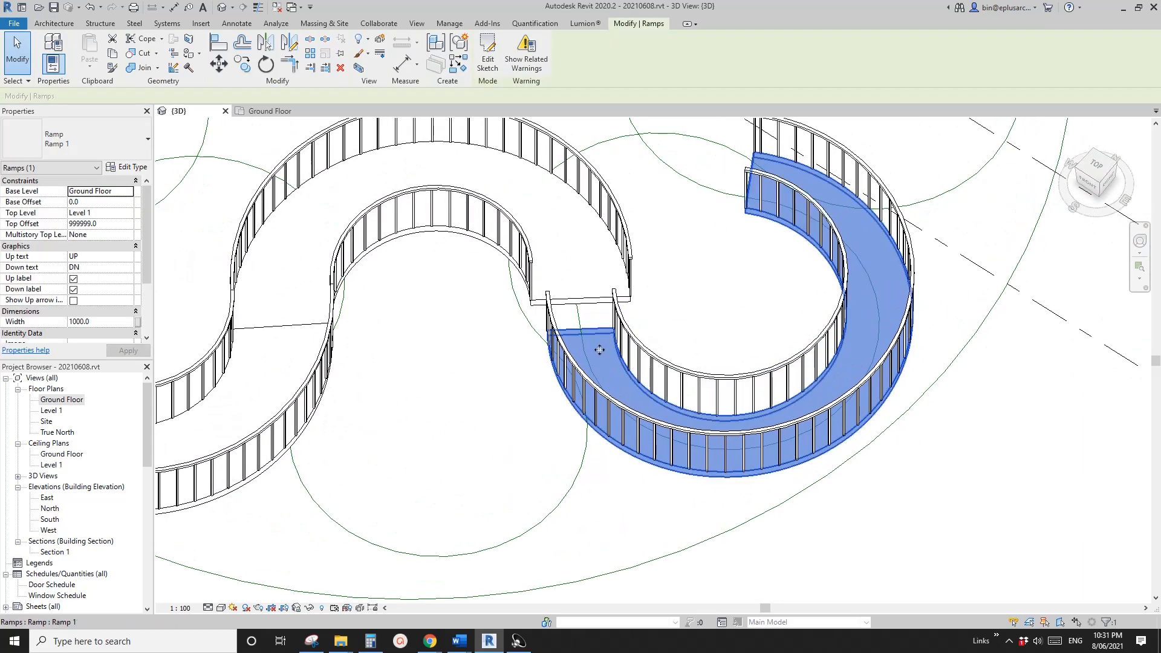
left_click(557, 237)
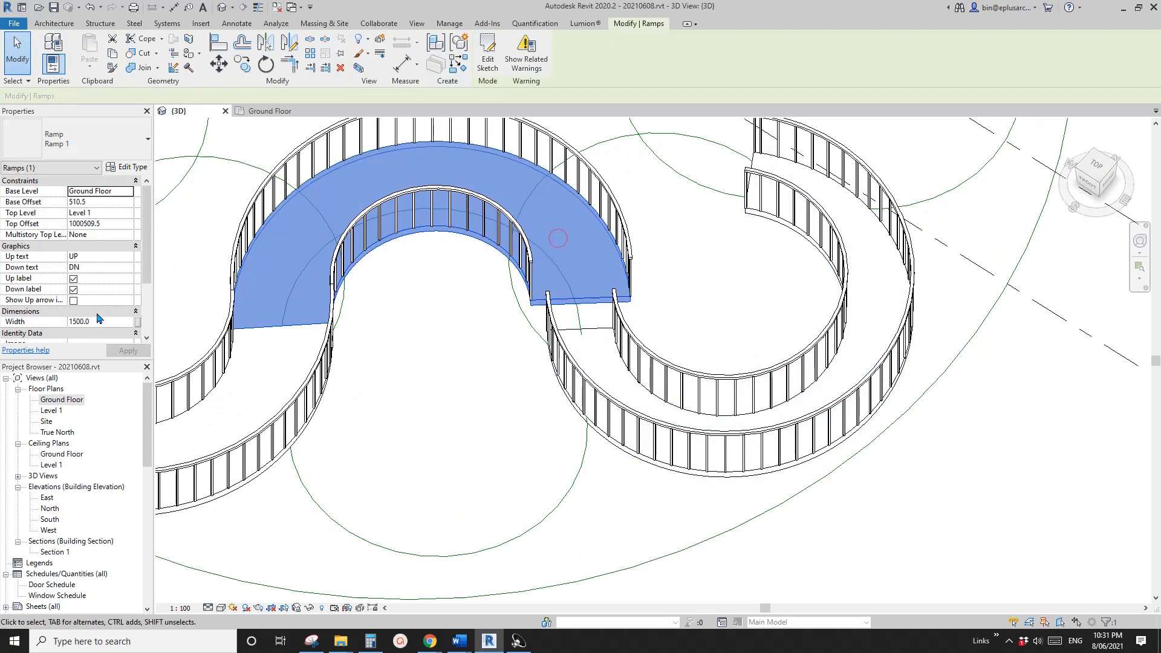
left_click(600, 373)
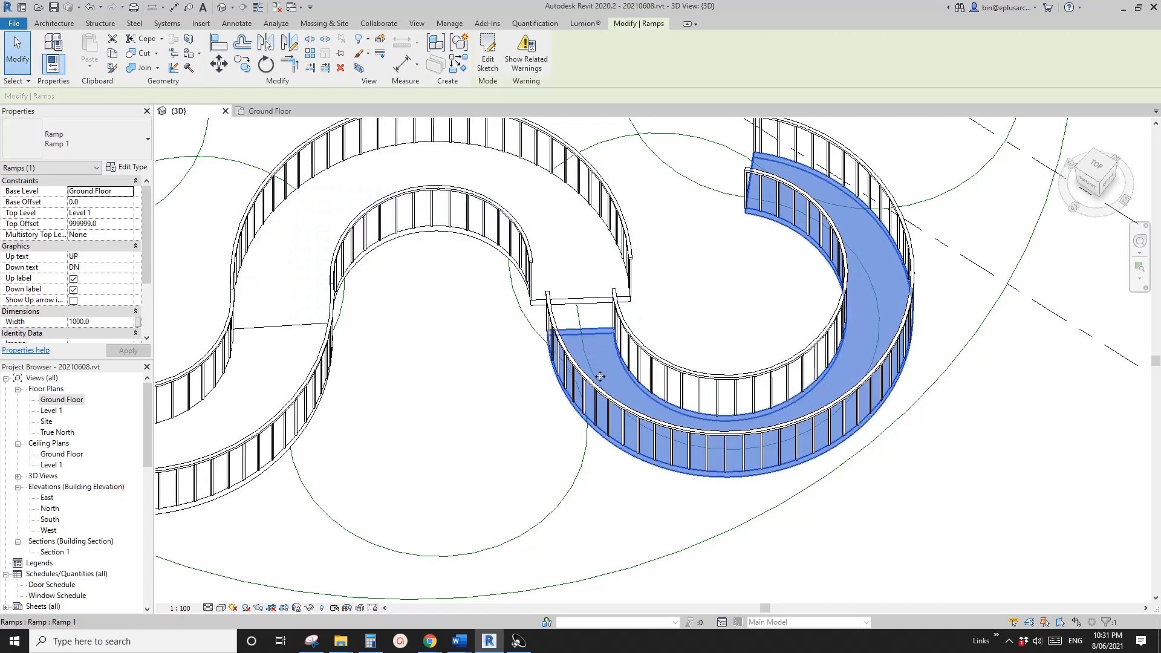
left_click(111, 323)
type("1500")
key("Escape")
Step: Measure the height of the second ramp's end edge with a spot elevation in the 3D view
middle_click_drag(695, 363, 816, 298, "shift")
scroll(817, 298, "up", 3)
left_click(640, 462)
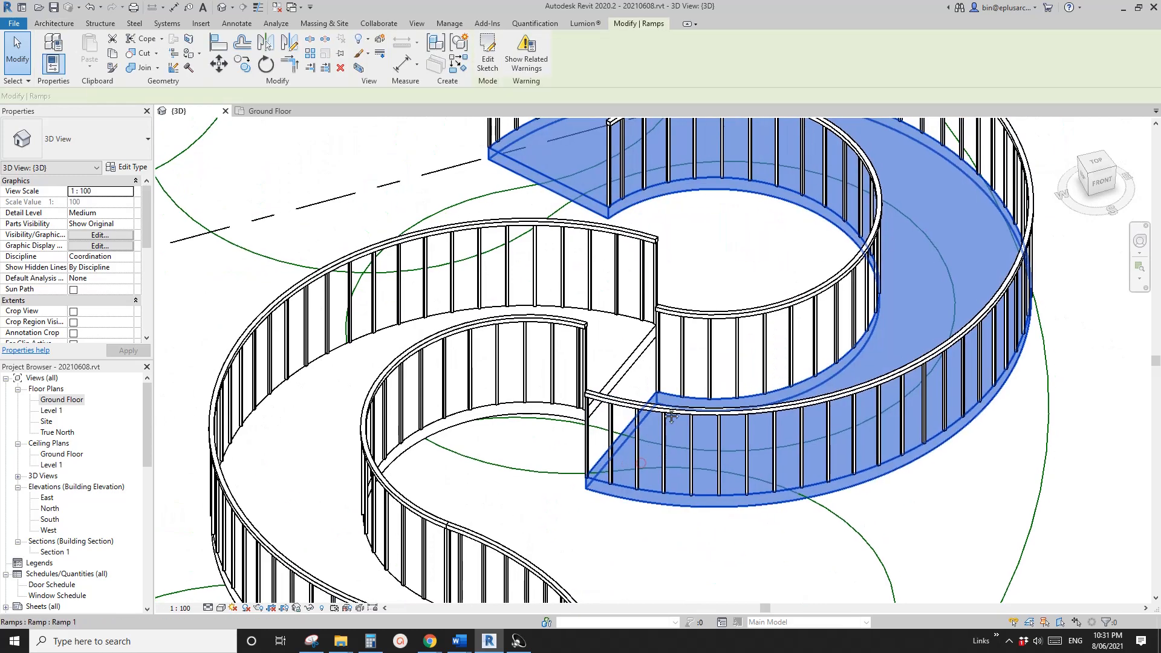
scroll(639, 462, "up", 1)
middle_click_drag(639, 463, 626, 431)
key("Escape")
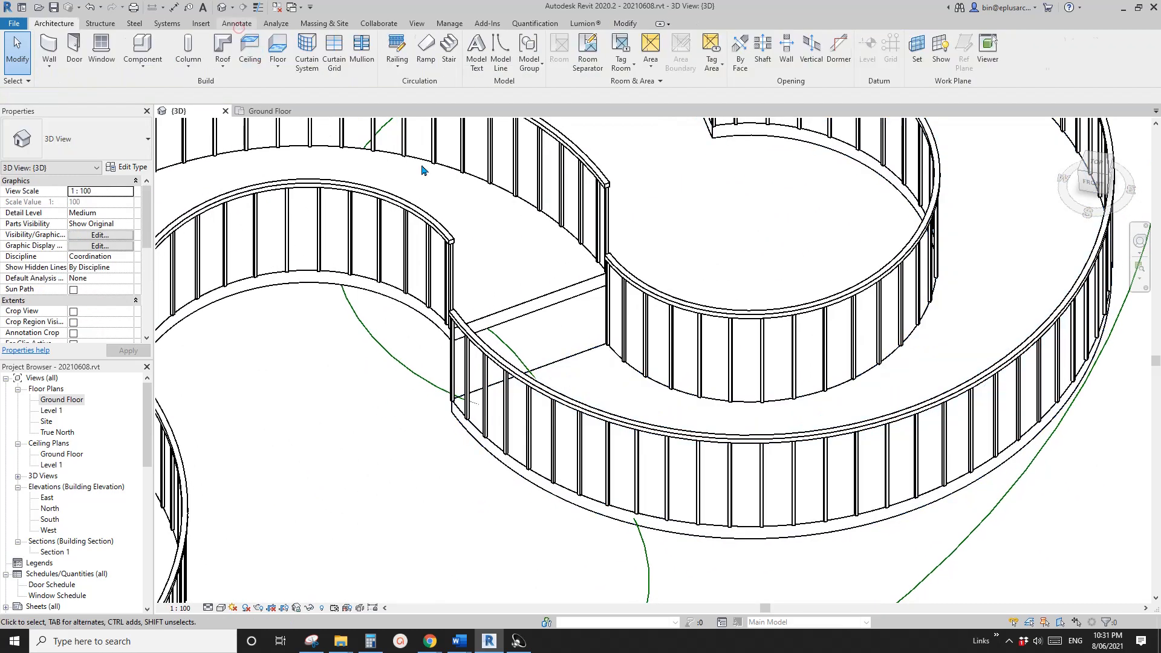
scroll(422, 170, "down", 2)
key("e")
key("l")
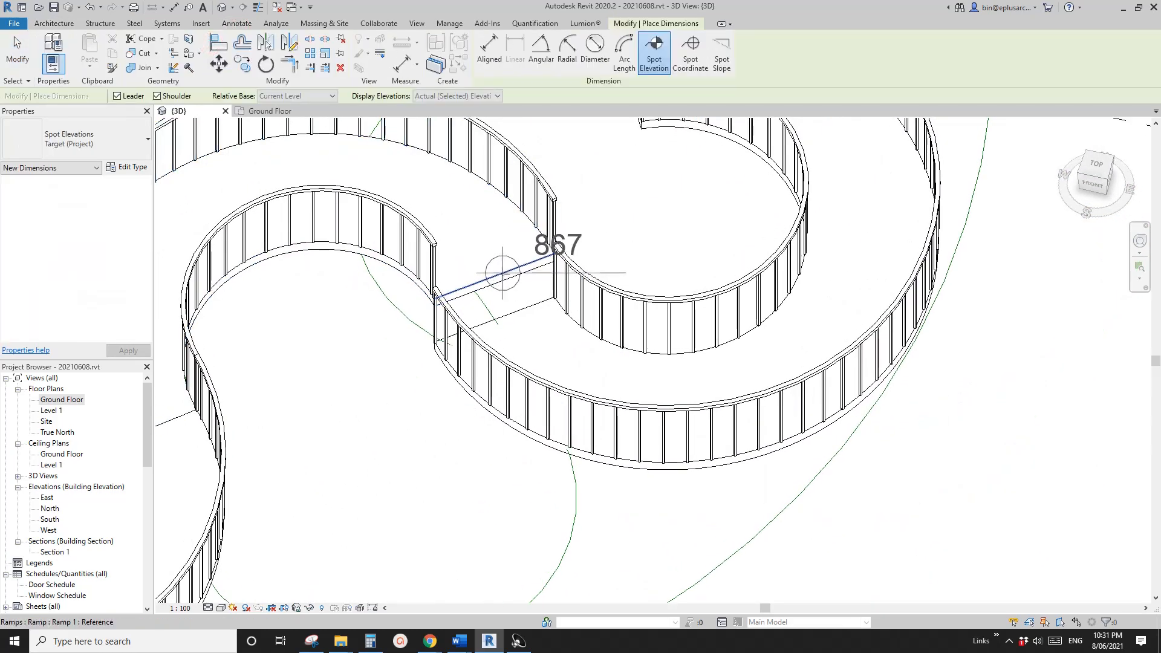
left_click(514, 268)
left_click(622, 242)
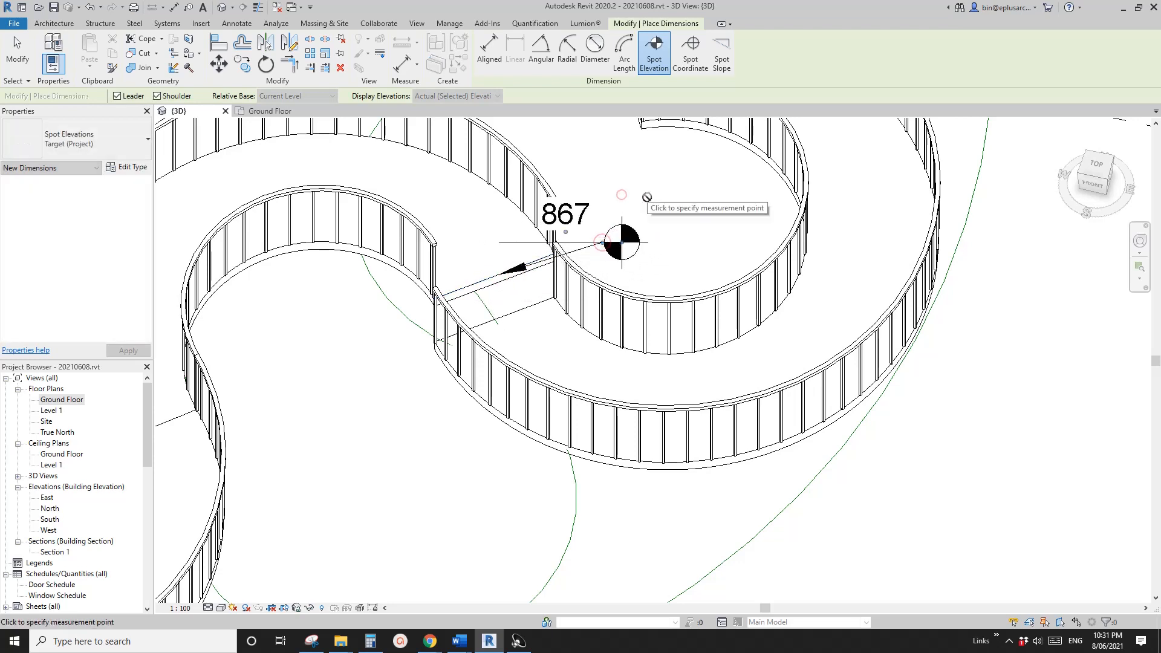
key("Escape")
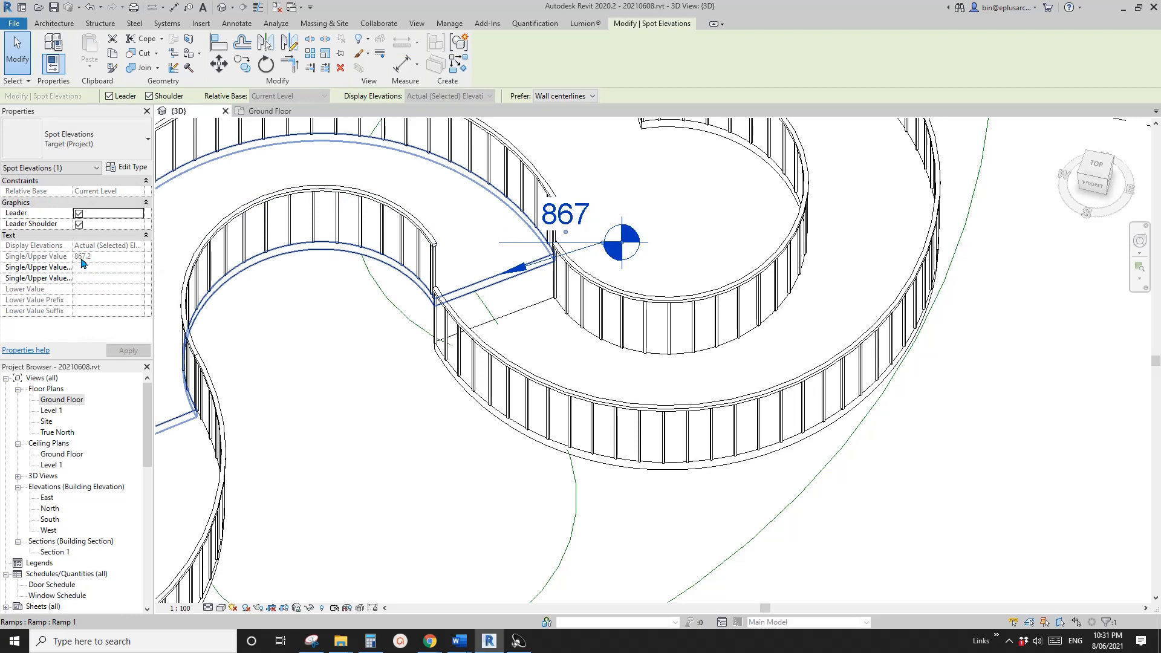
Step: Set the third ramp's base offset to 867.2 to match the second ramp's end height
left_click(543, 342)
left_click(109, 206)
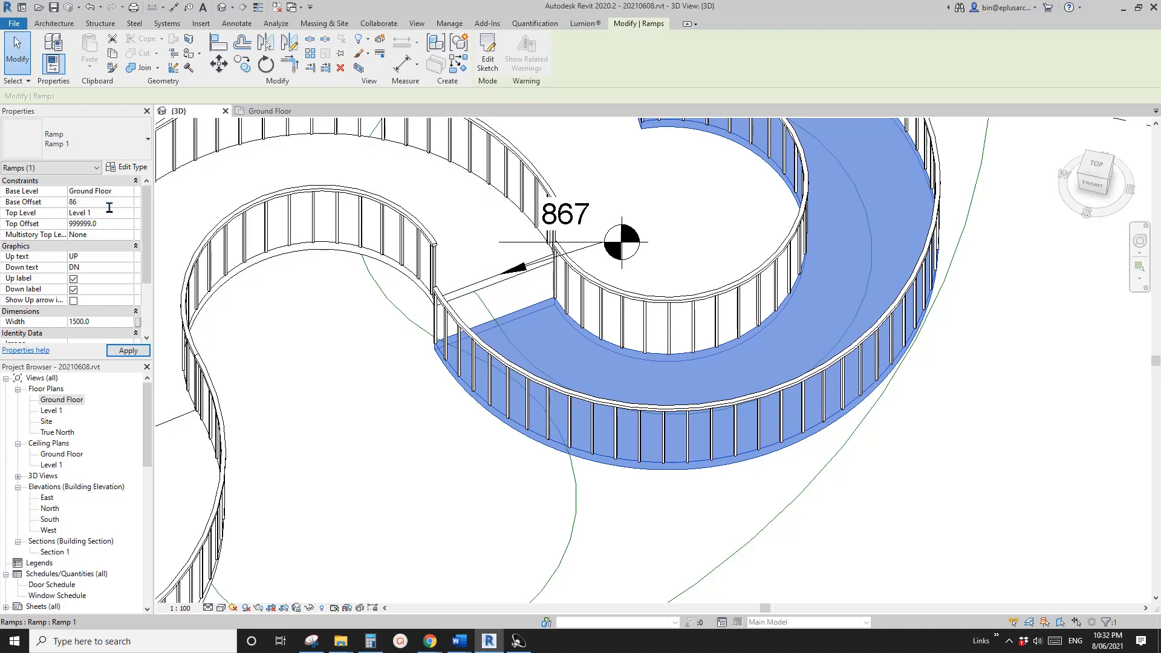
key("Return")
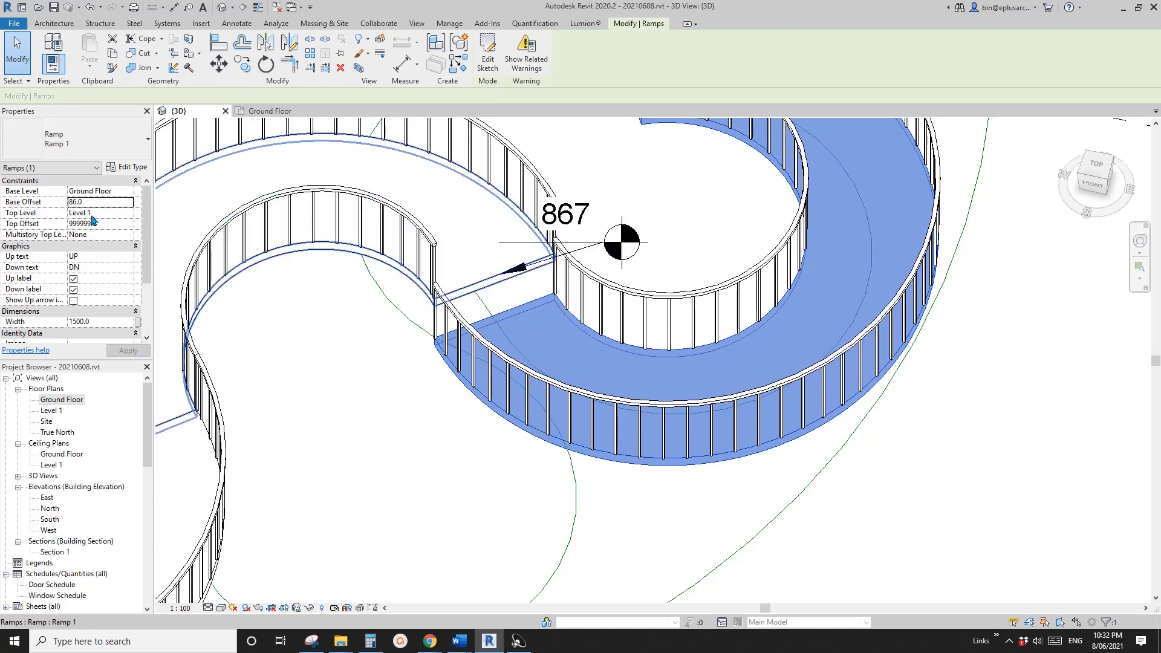
left_click(99, 205)
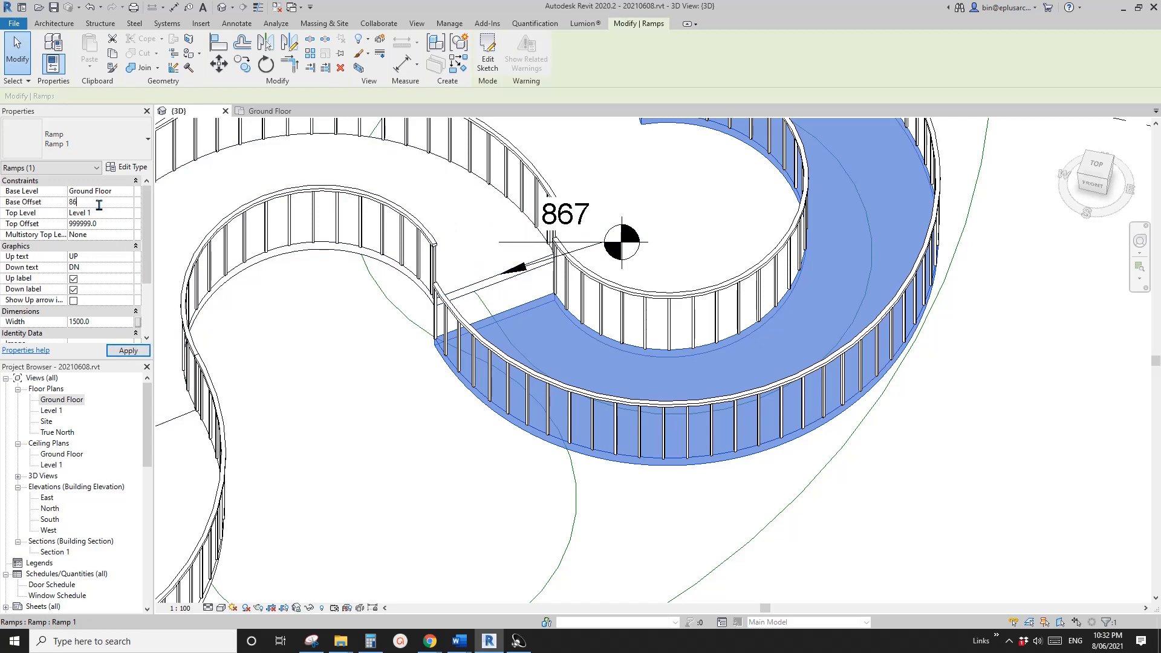
key("Return")
key("Escape")
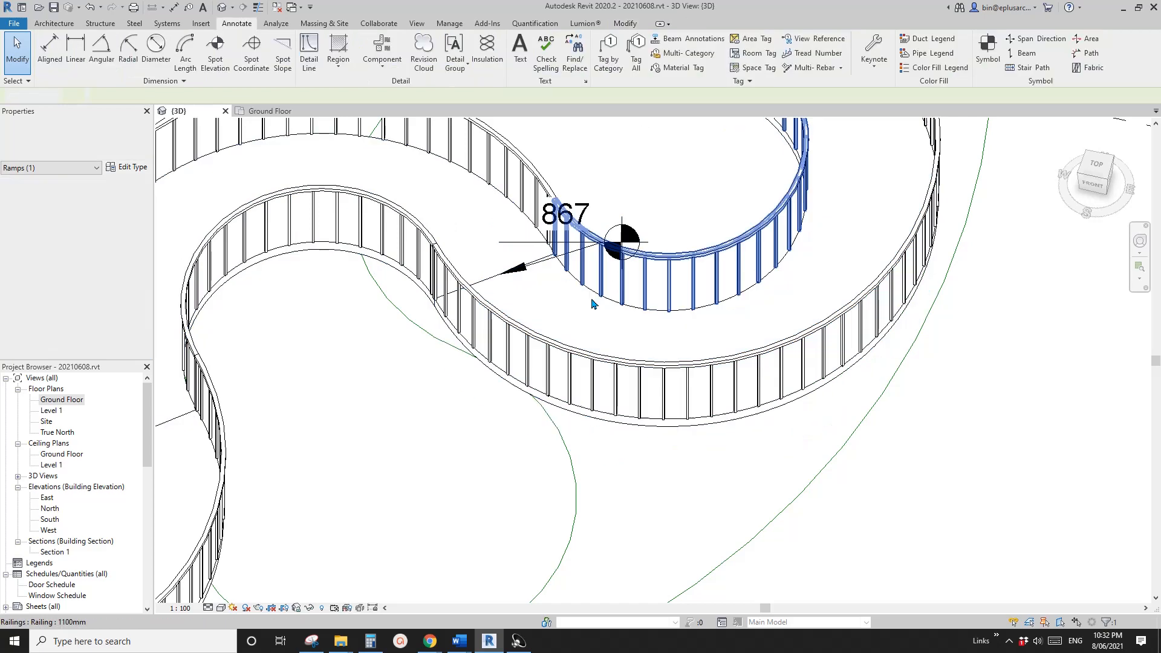
Step: Delete the spot elevation placed at the joint between the second and third ramps
scroll(586, 305, "down", 4)
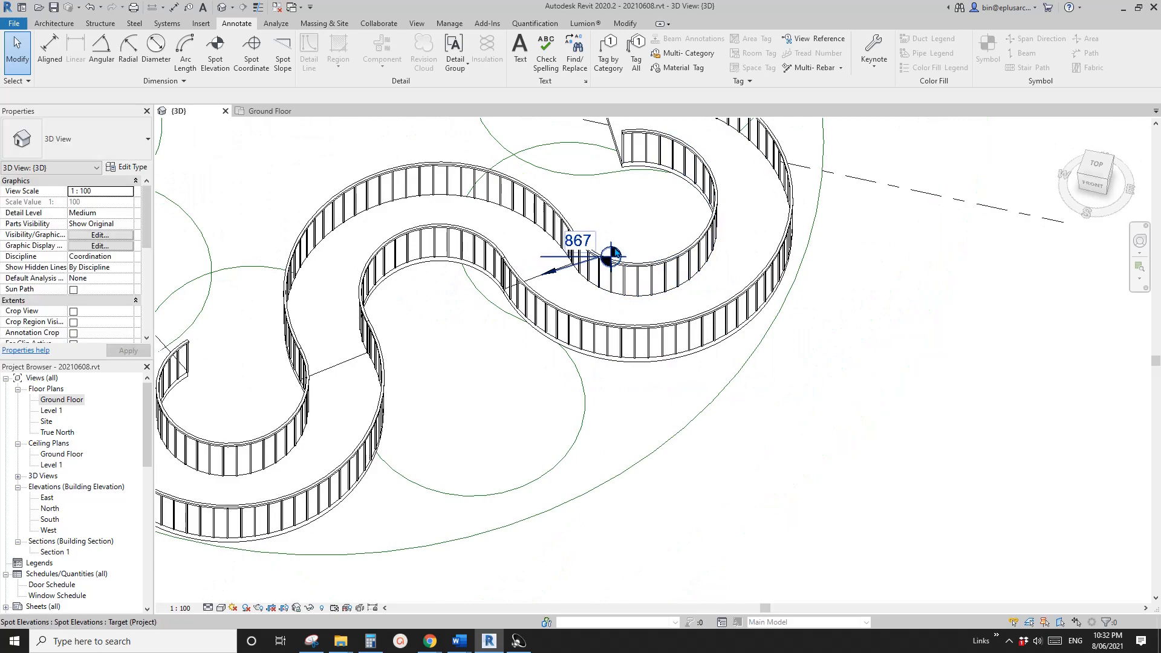
left_click(614, 247)
key("Delete")
Step: Delete the third ramp, keeping only the first two ramps
scroll(605, 272, "up", 3)
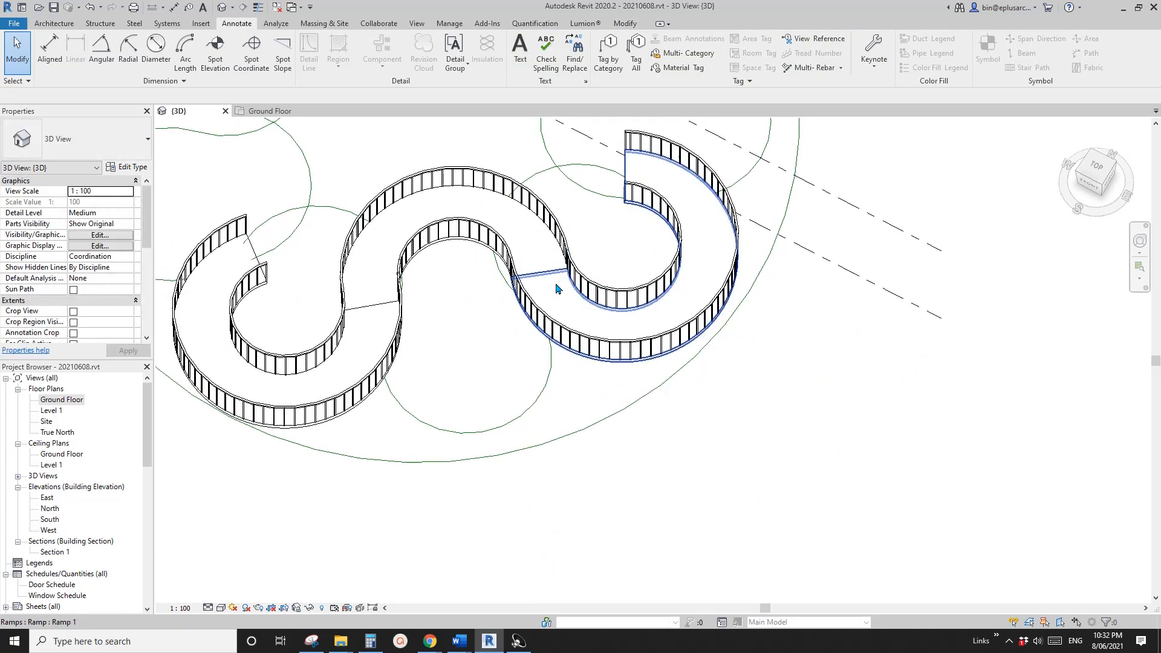
scroll(689, 242, "down", 1)
scroll(673, 249, "down", 3)
scroll(690, 260, "up", 4)
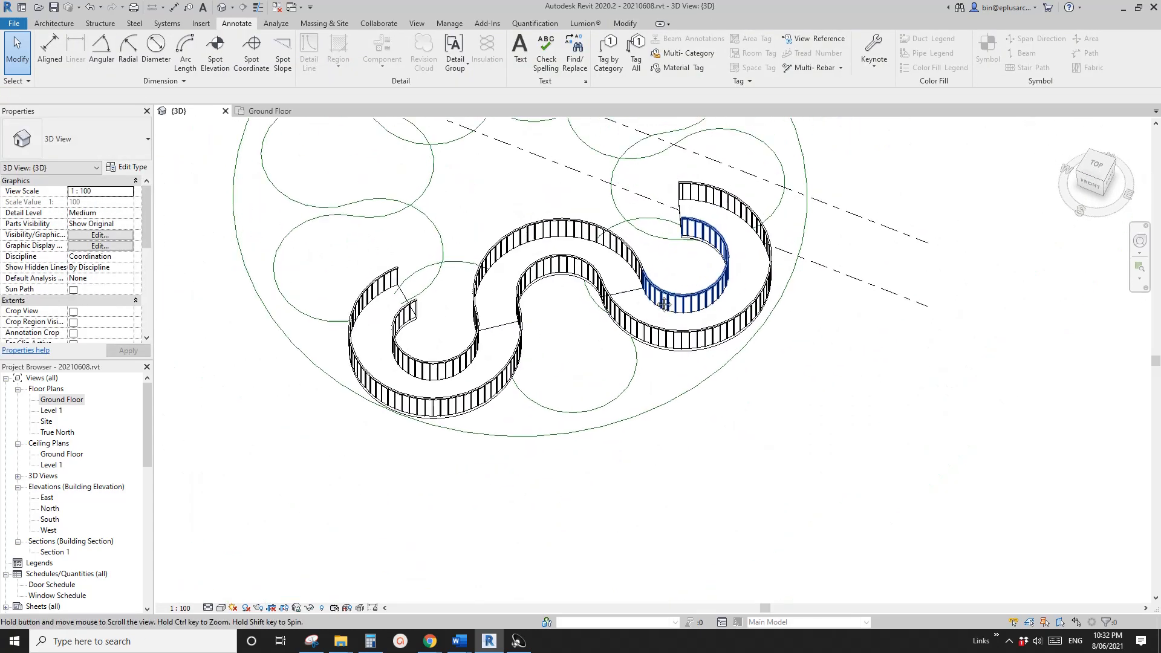
scroll(692, 275, "down", 3)
middle_click_drag(538, 290, 584, 314)
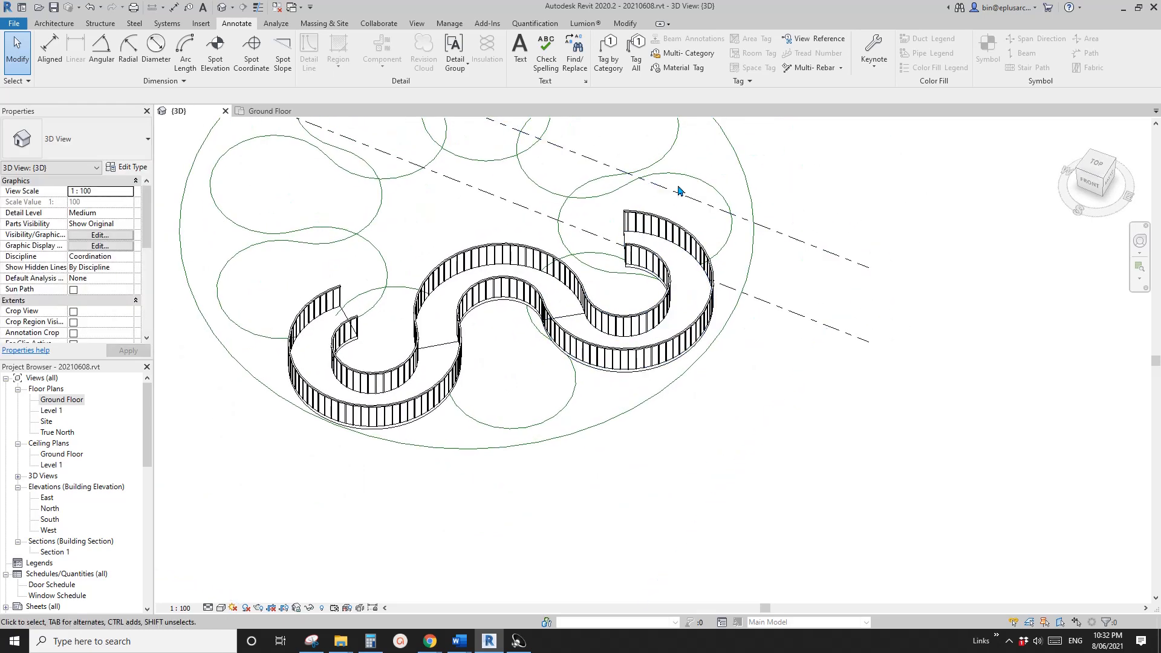
middle_click_drag(680, 284, 677, 271)
left_click(688, 286)
scroll(688, 282, "up", 2)
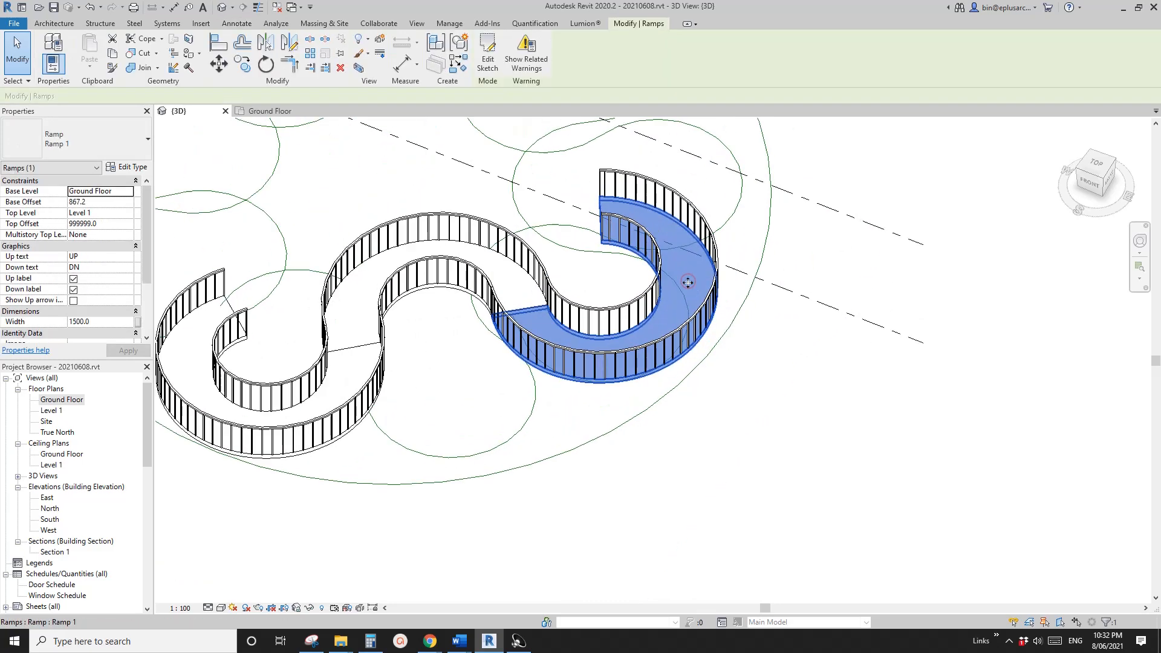
key("Delete")
scroll(271, 436, "down", 1)
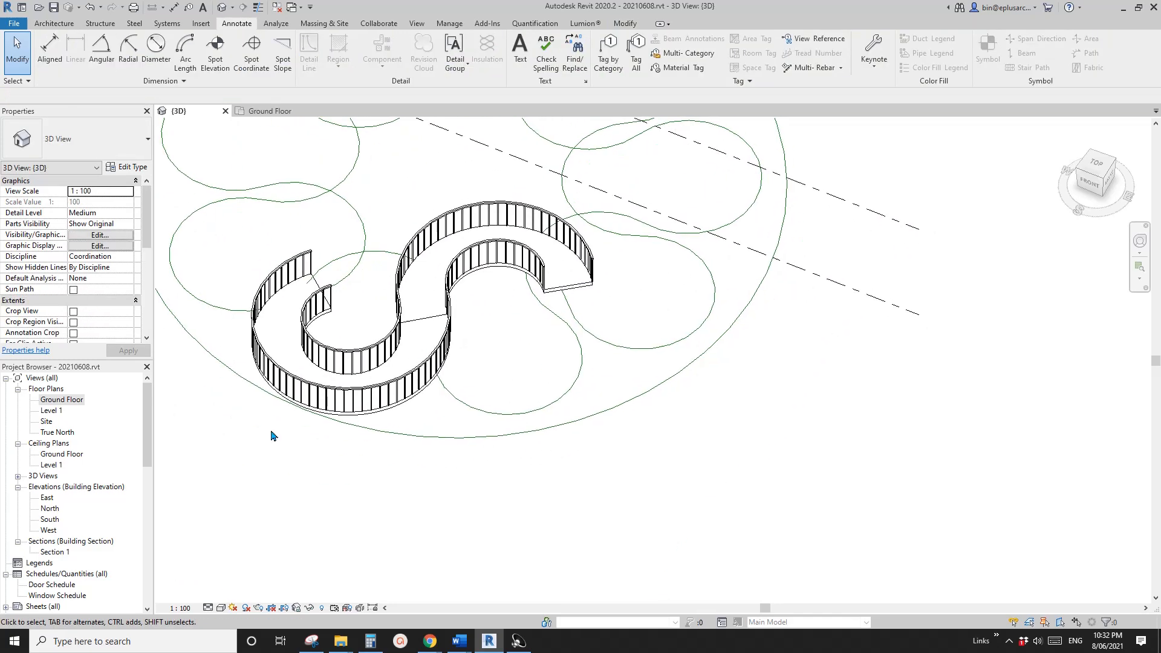
Step: Open the Ground Floor plan with the two remaining ramps and the petal outlines in view
double_click(55, 398)
scroll(567, 257, "down", 3)
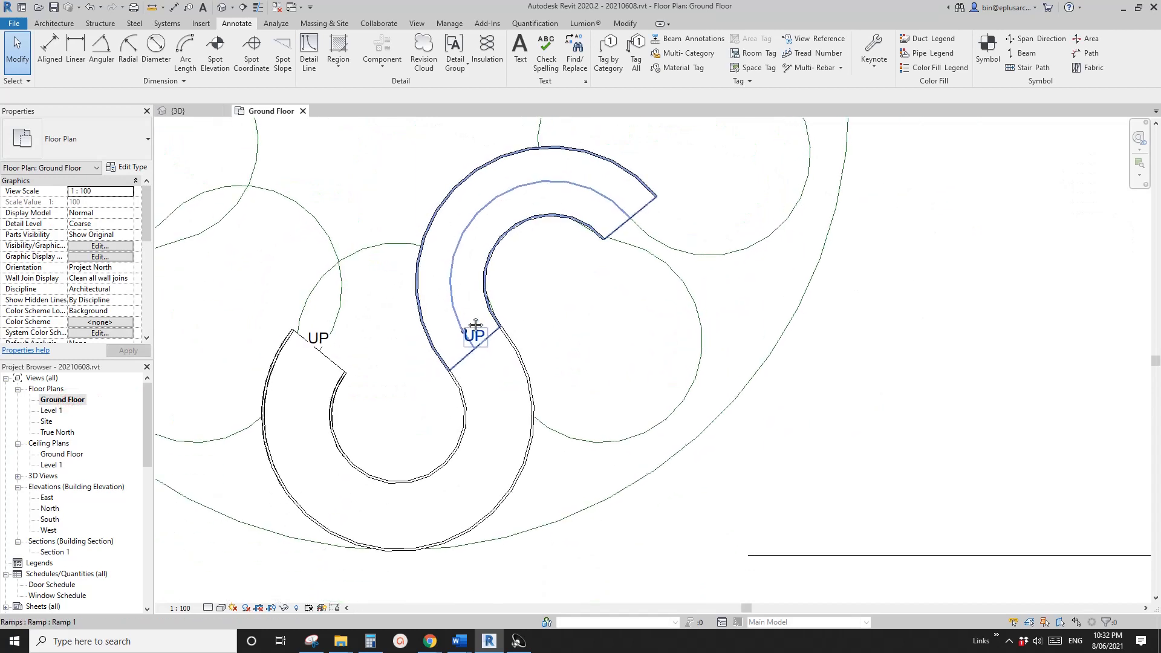
scroll(496, 380, "down", 2)
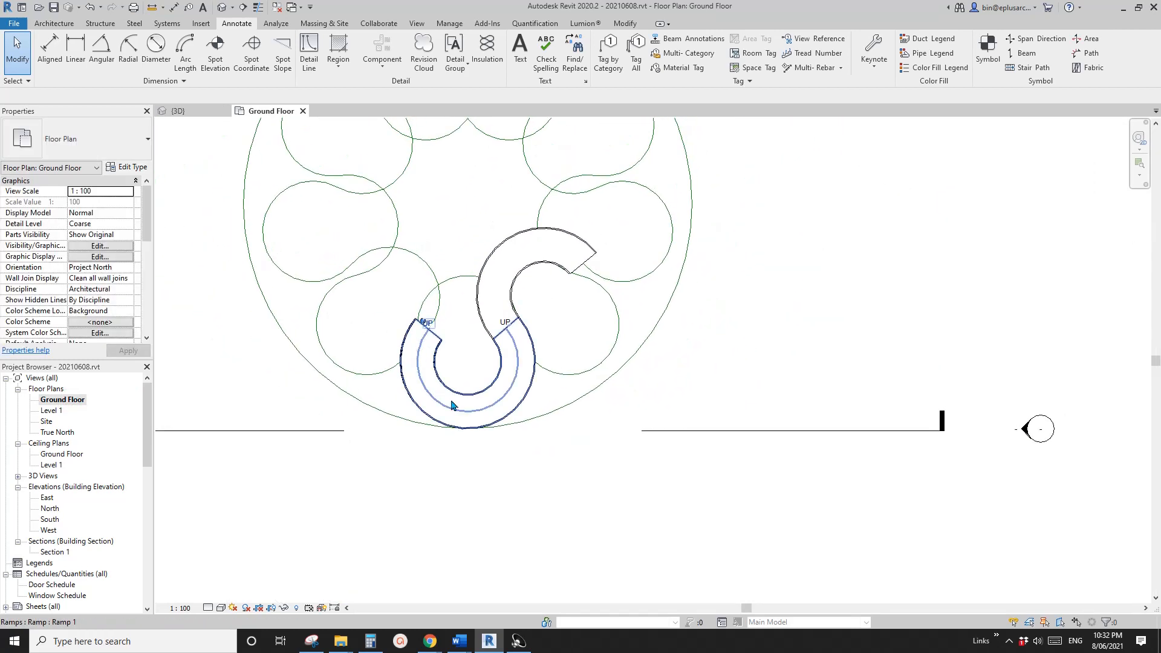
middle_click_drag(555, 264, 534, 353)
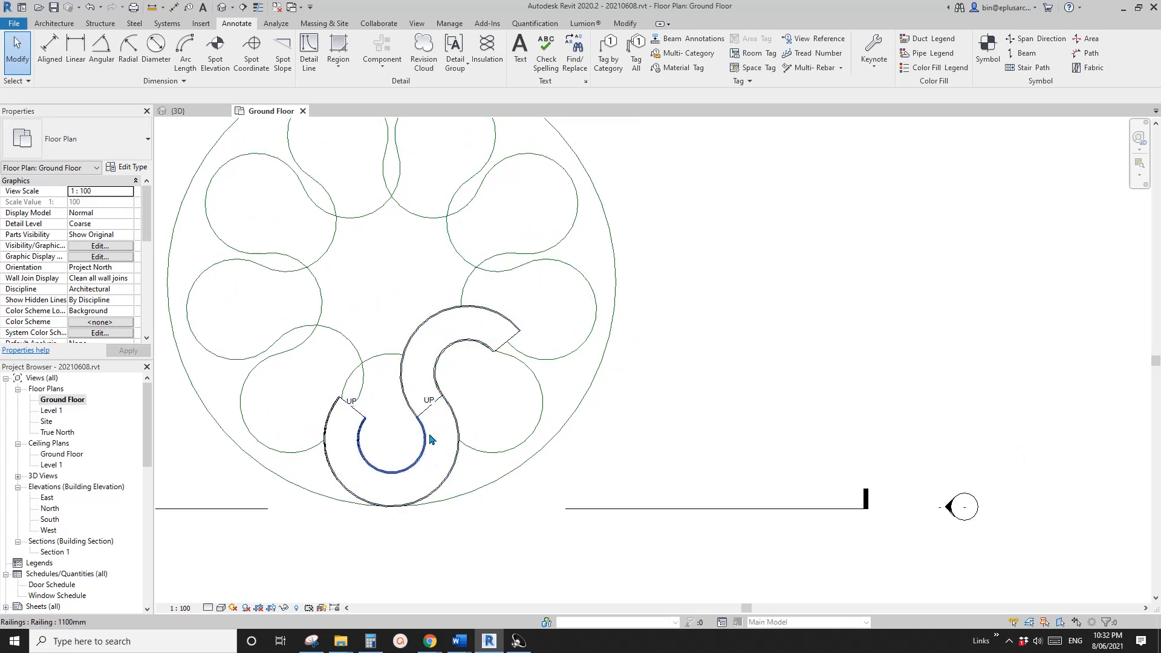
middle_click_drag(449, 467, 536, 402)
Step: Try to rotate both ramps together by 80° about the centre of the large outer circle
left_click(477, 392)
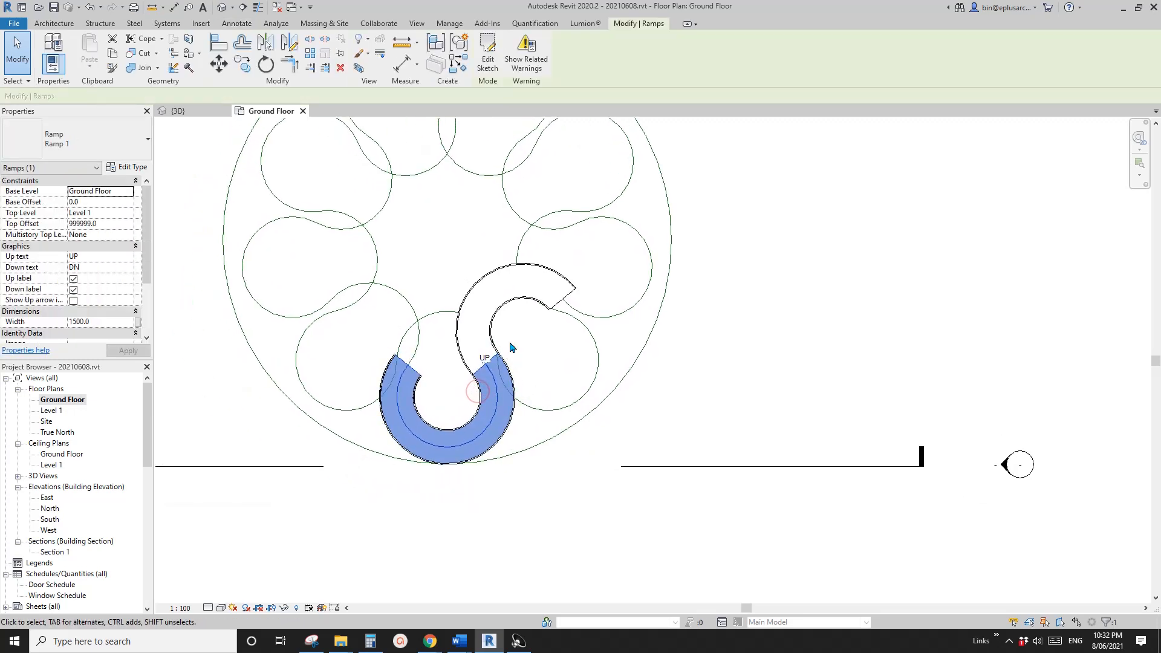
left_click(484, 369, "ctrl")
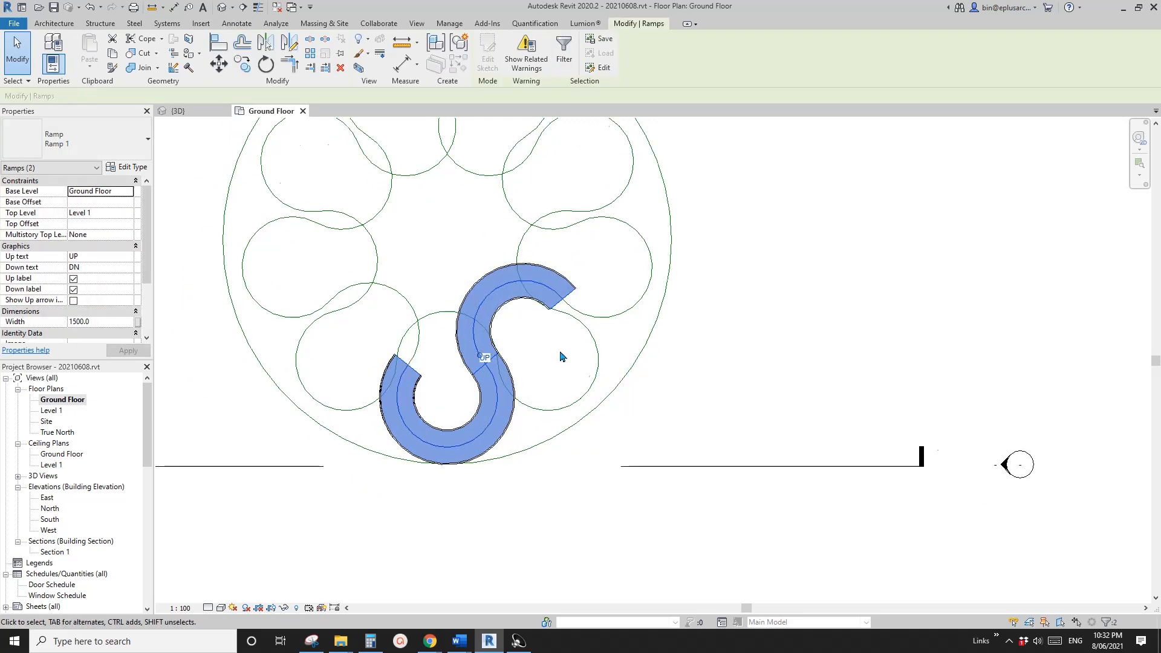
scroll(508, 351, "down", 2)
scroll(547, 326, "up", 1)
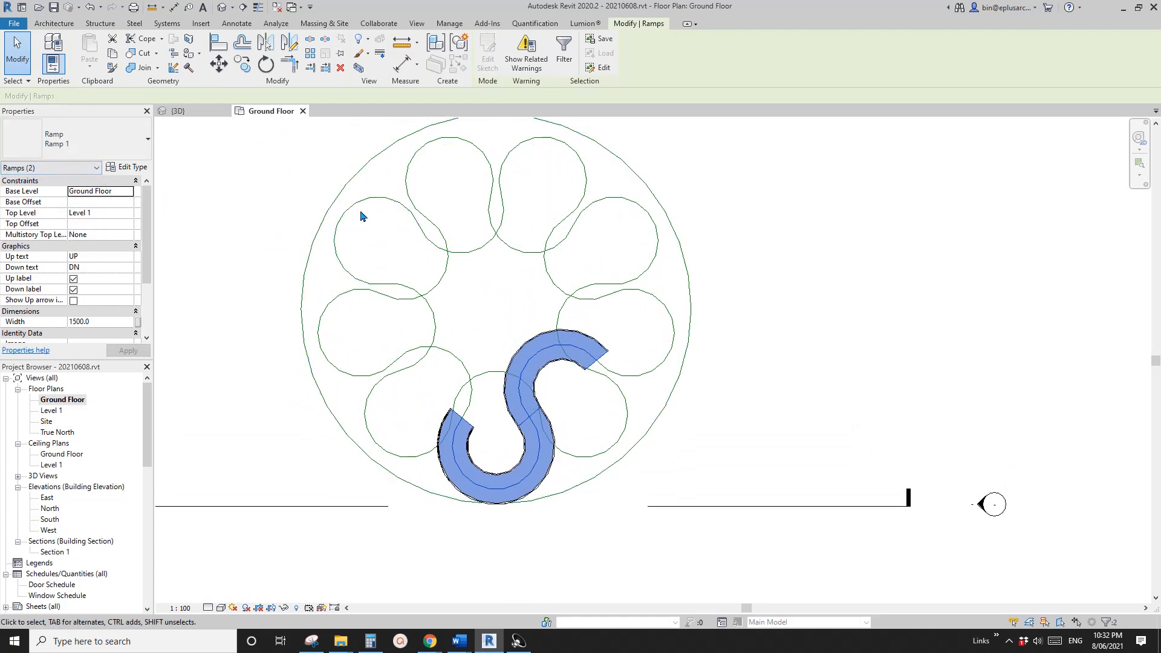
key("o")
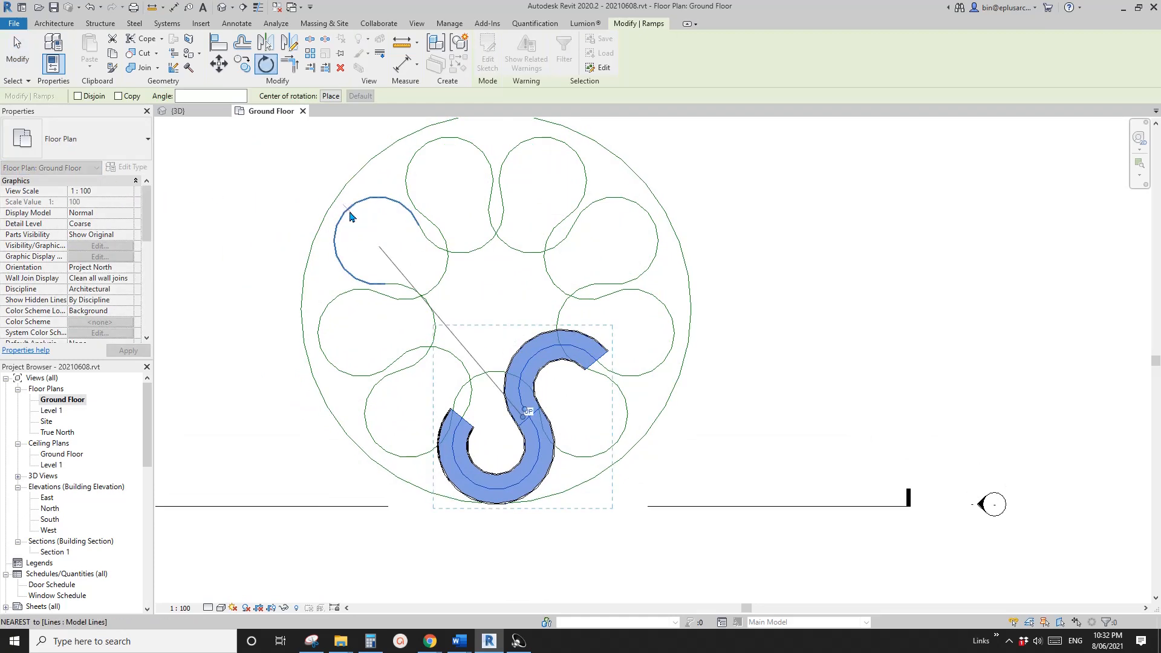
key("space")
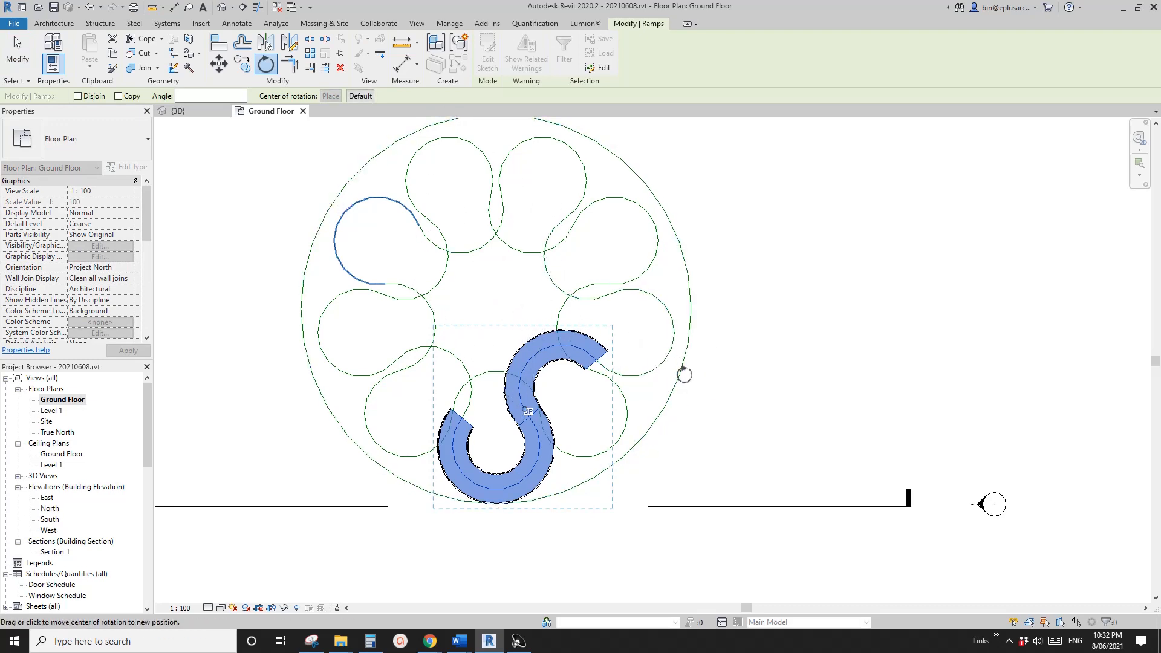
left_click(657, 420)
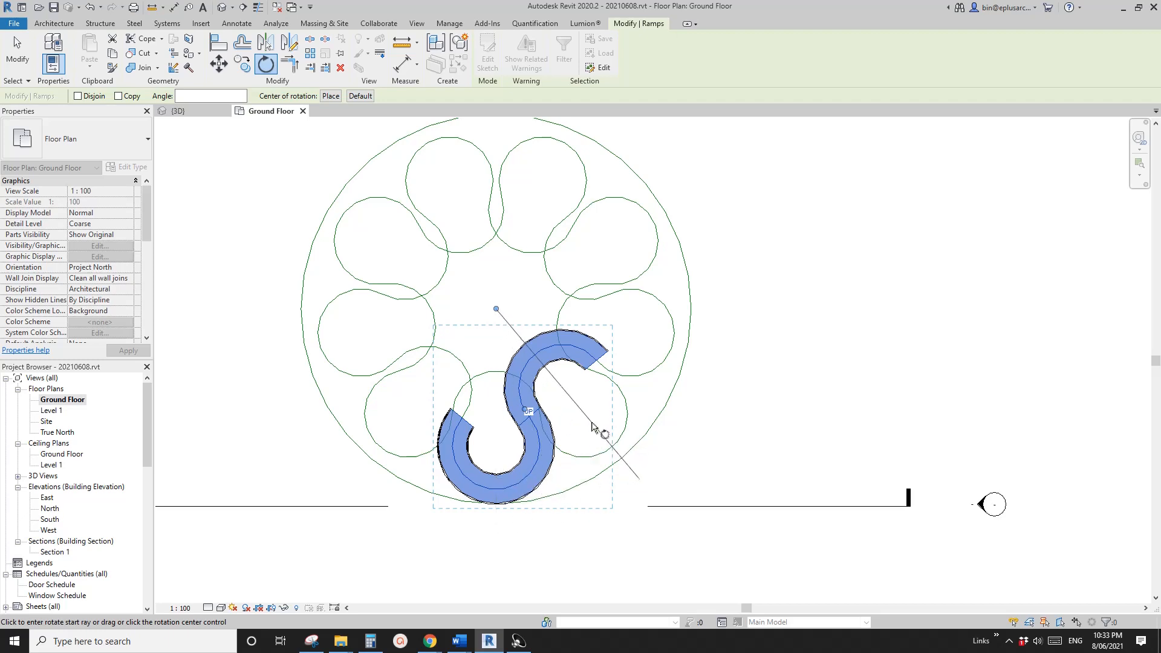
middle_click_drag(593, 432, 589, 390)
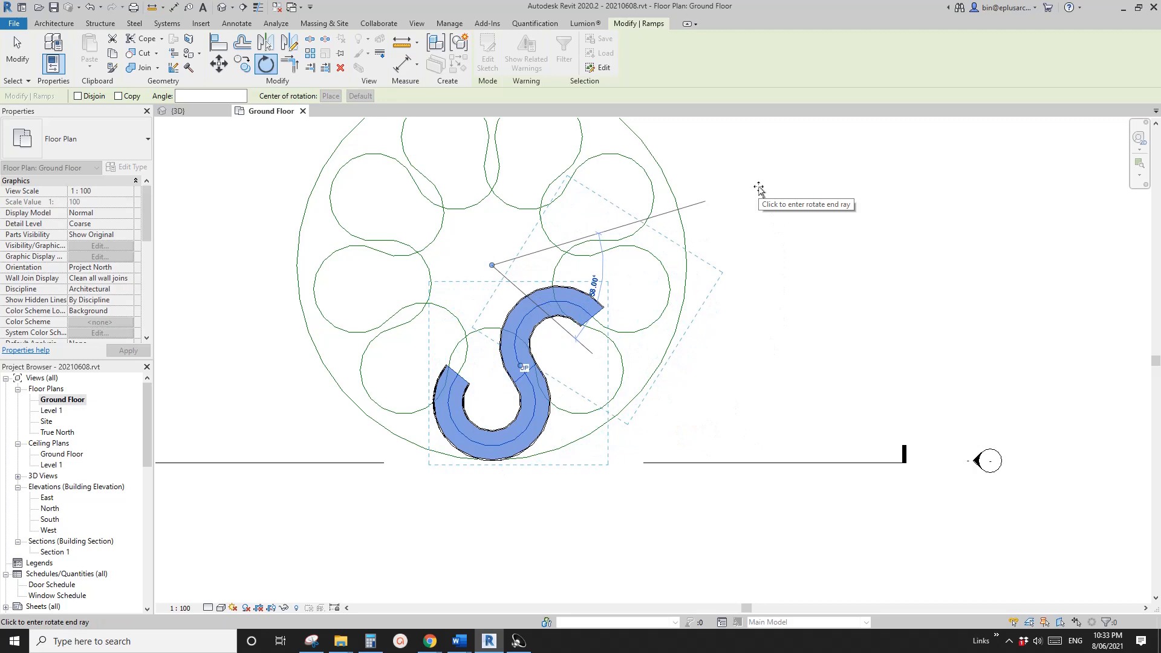
type("80")
key("Return")
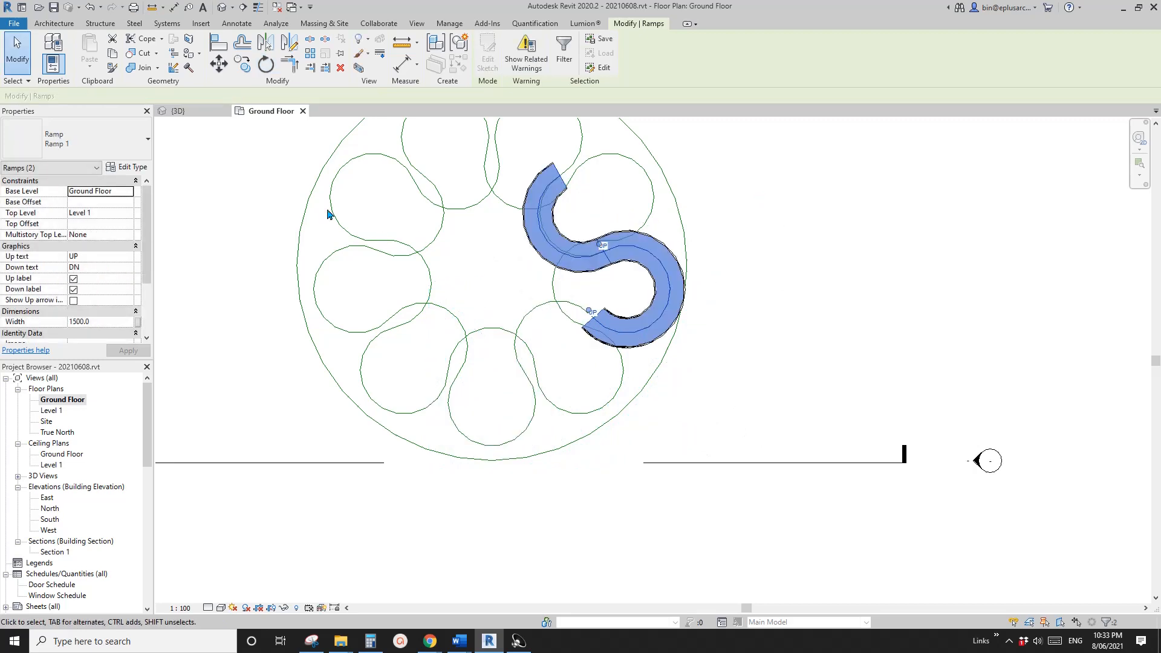
key("ctrl+z")
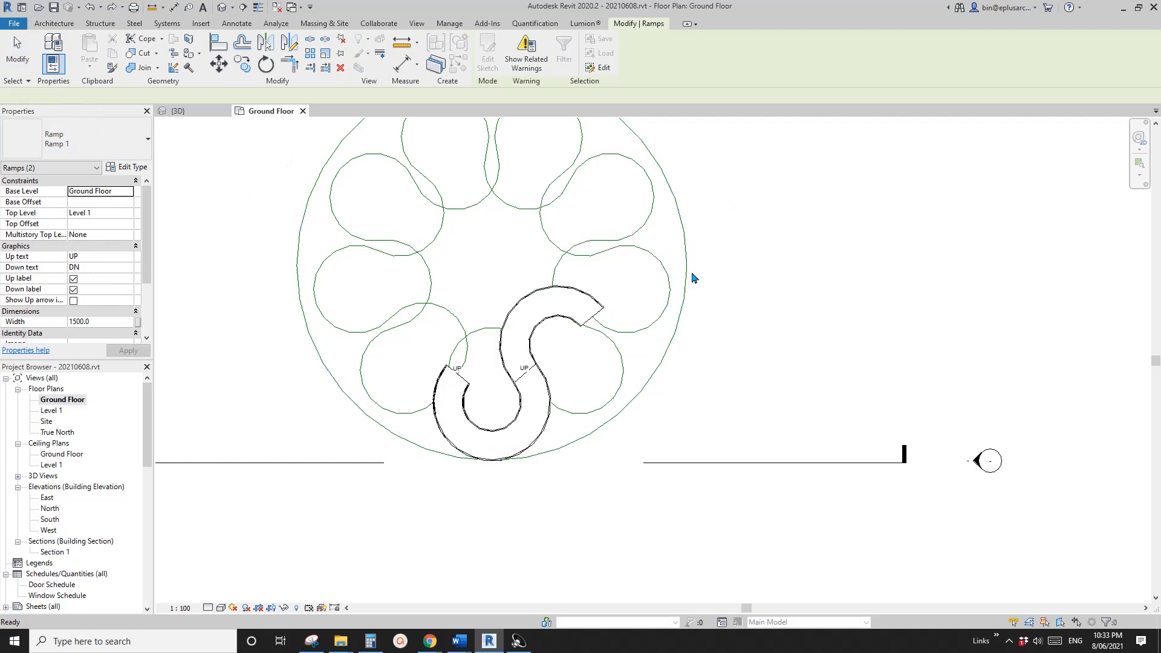
left_click(526, 323)
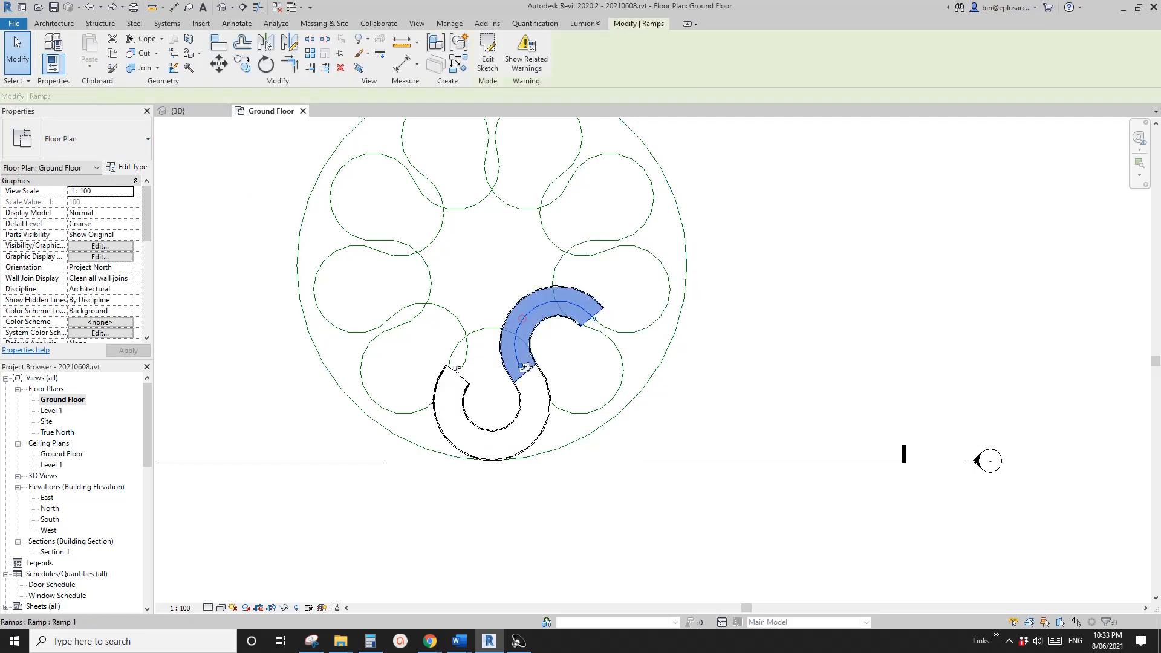
left_click(535, 406, "ctrl")
key("p")
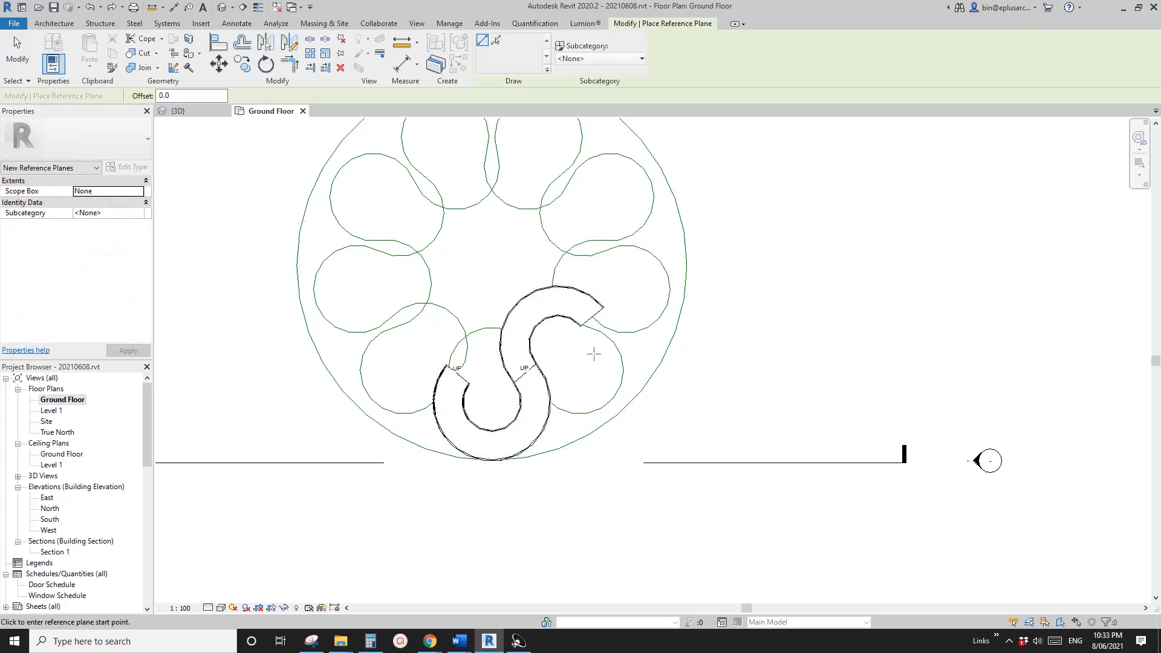
key("Escape")
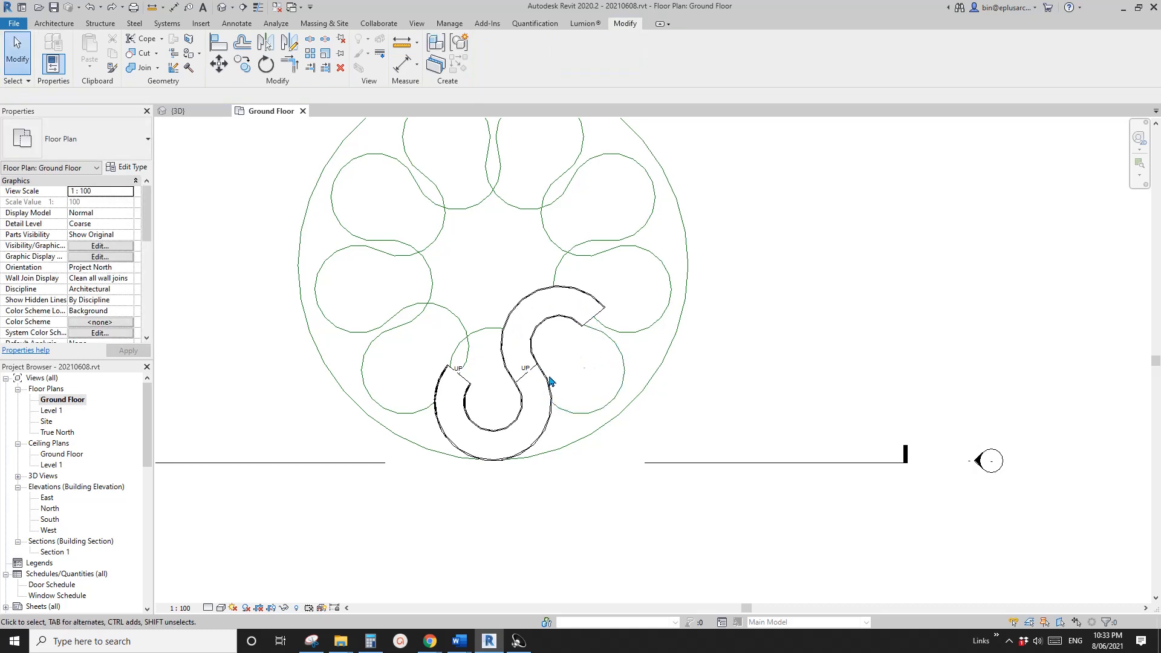
Step: Rotate a copy of both ramps by 80° about the large outer circle's centre, onto the next pair of petals
left_click(547, 377)
left_click(532, 405, "ctrl")
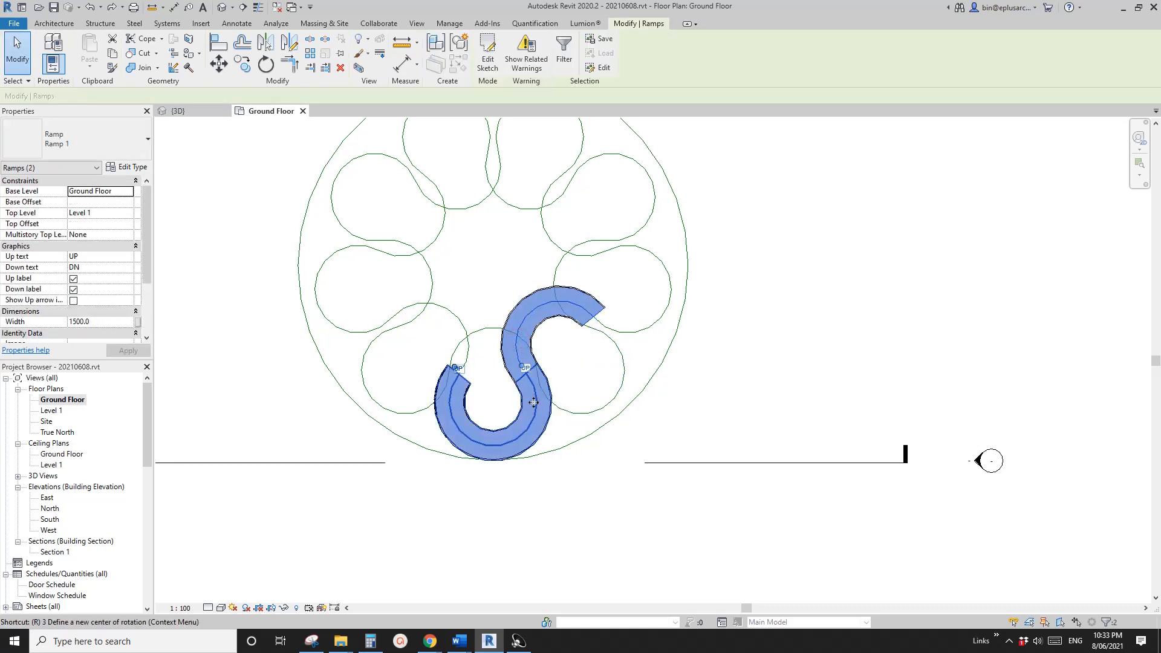
key("o")
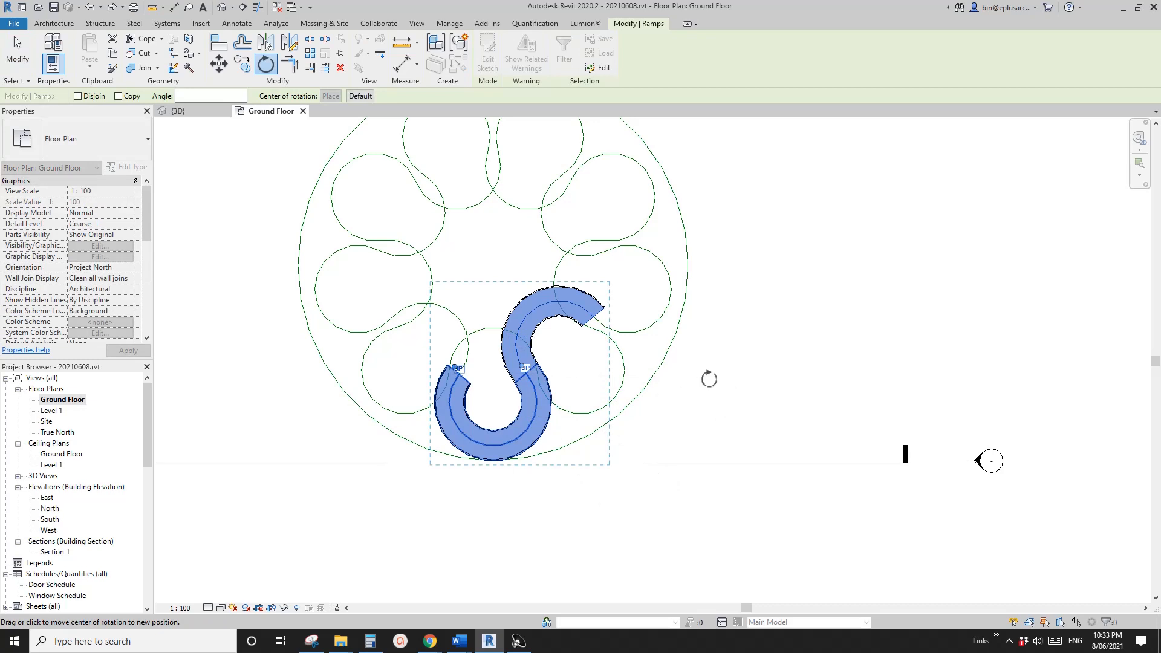
left_click(662, 363)
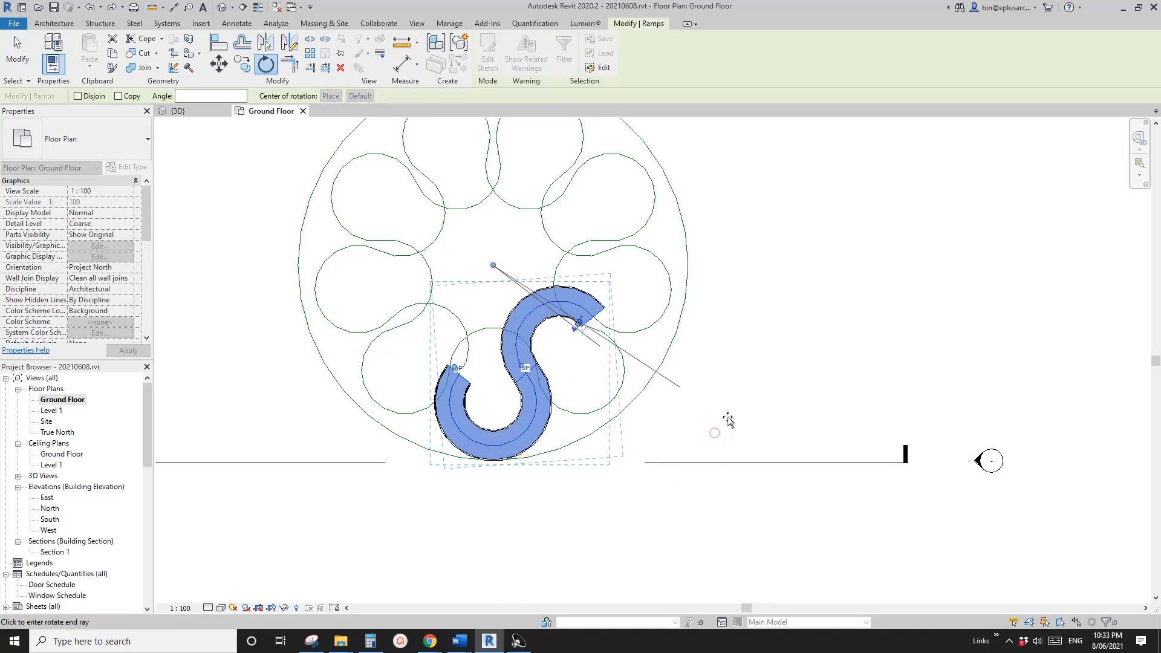
left_click(118, 96)
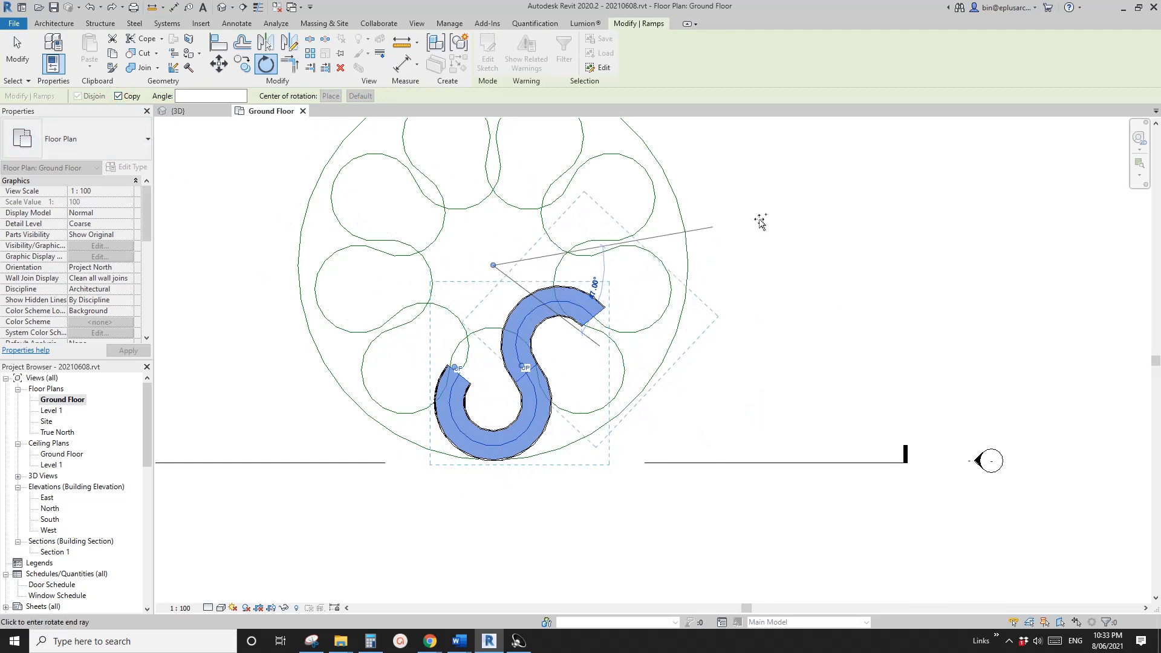
key("Return")
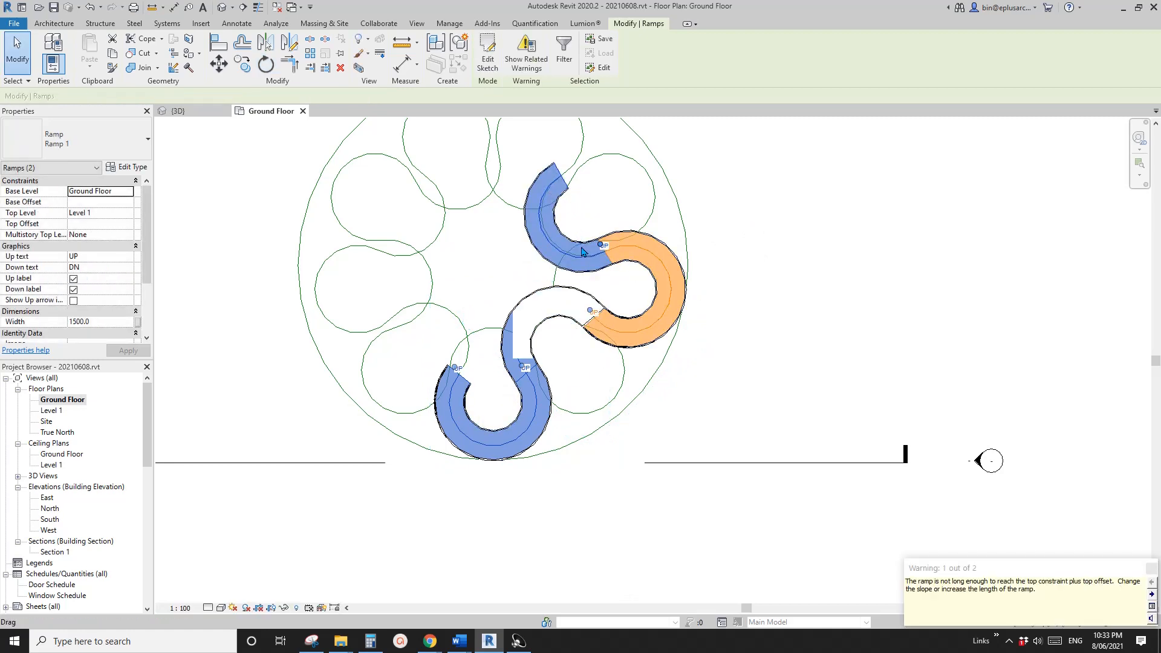
Step: Examine the joint between the original ramp pair and the rotated copy, checking the centre arc and end edges where they meet
scroll(599, 309, "up", 4)
key("Escape")
scroll(544, 324, "up", 4)
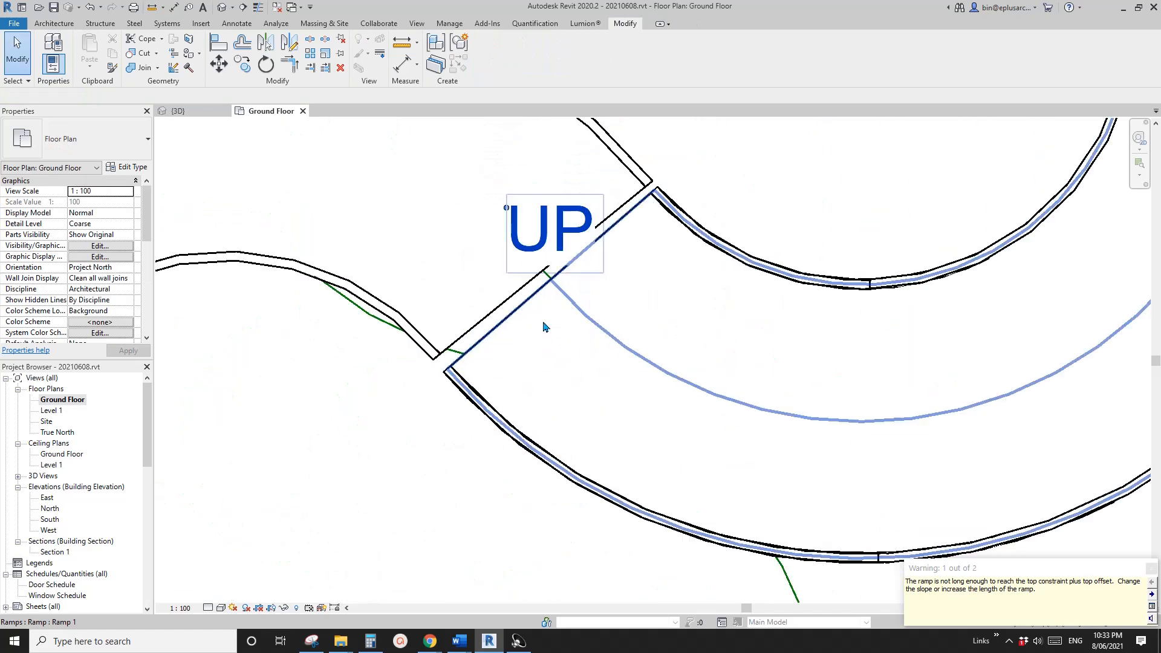
scroll(559, 300, "up", 1)
scroll(559, 301, "up", 2)
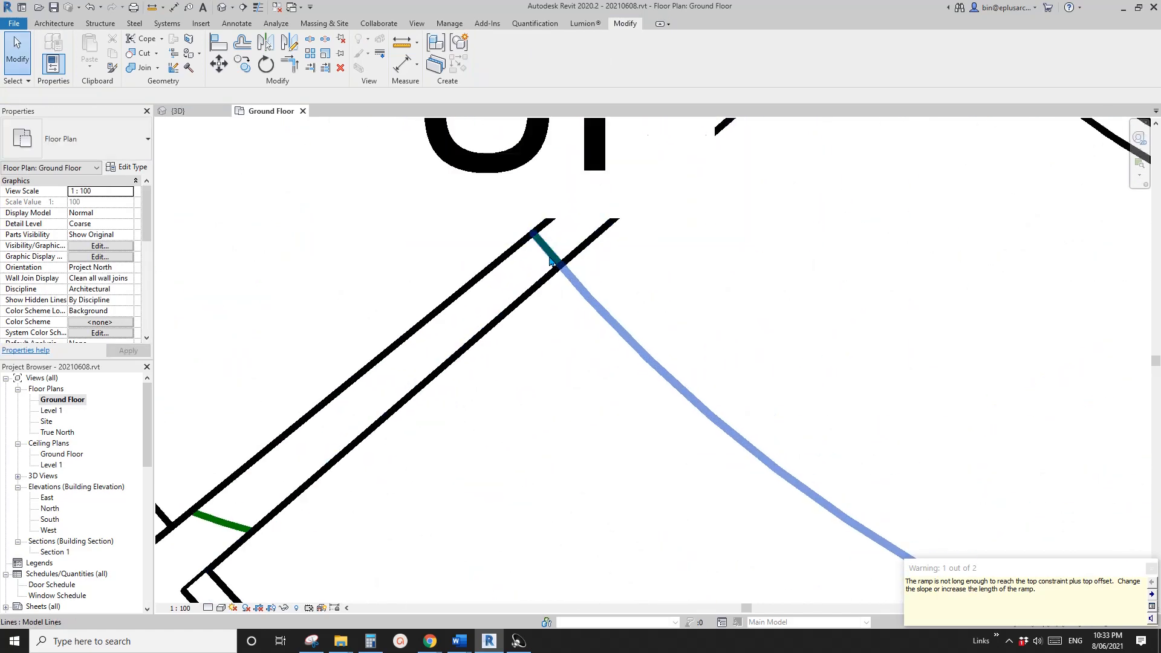
left_click(550, 257)
scroll(538, 308, "down", 4)
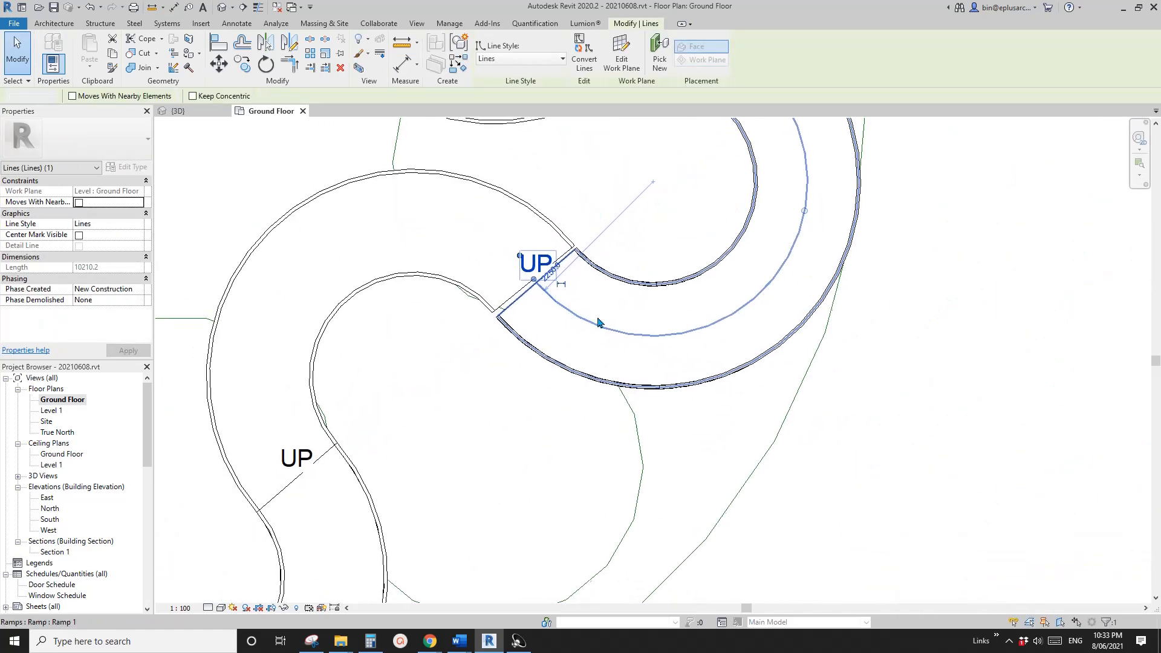
key("Escape")
scroll(517, 296, "up", 3)
scroll(513, 280, "up", 3)
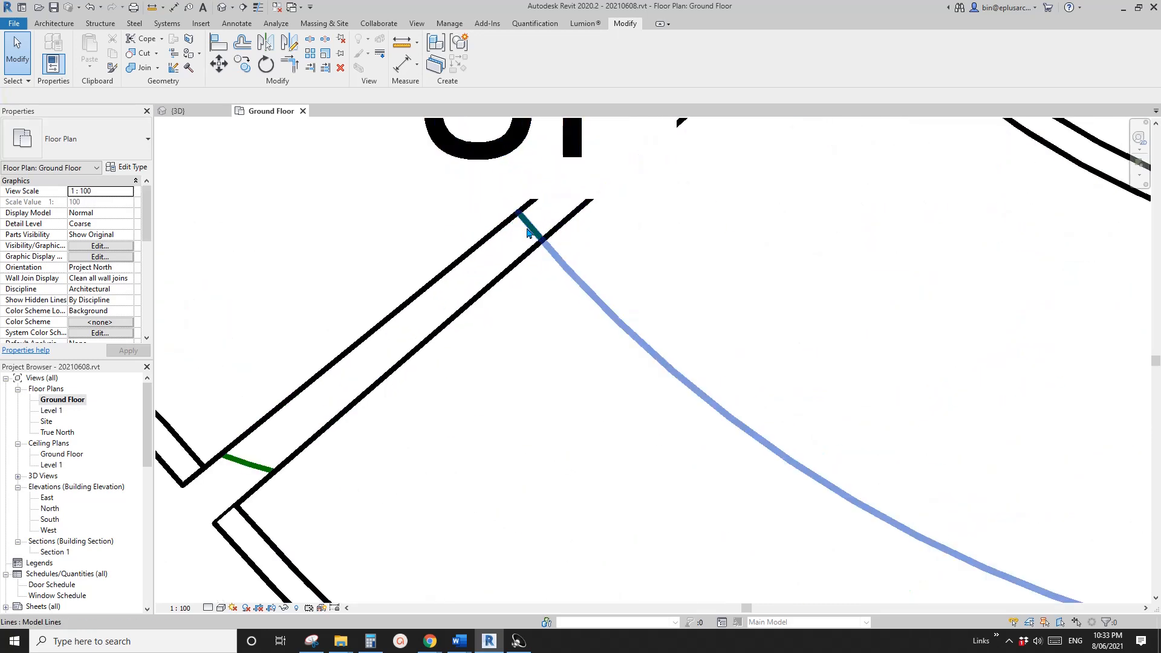
left_click(529, 230)
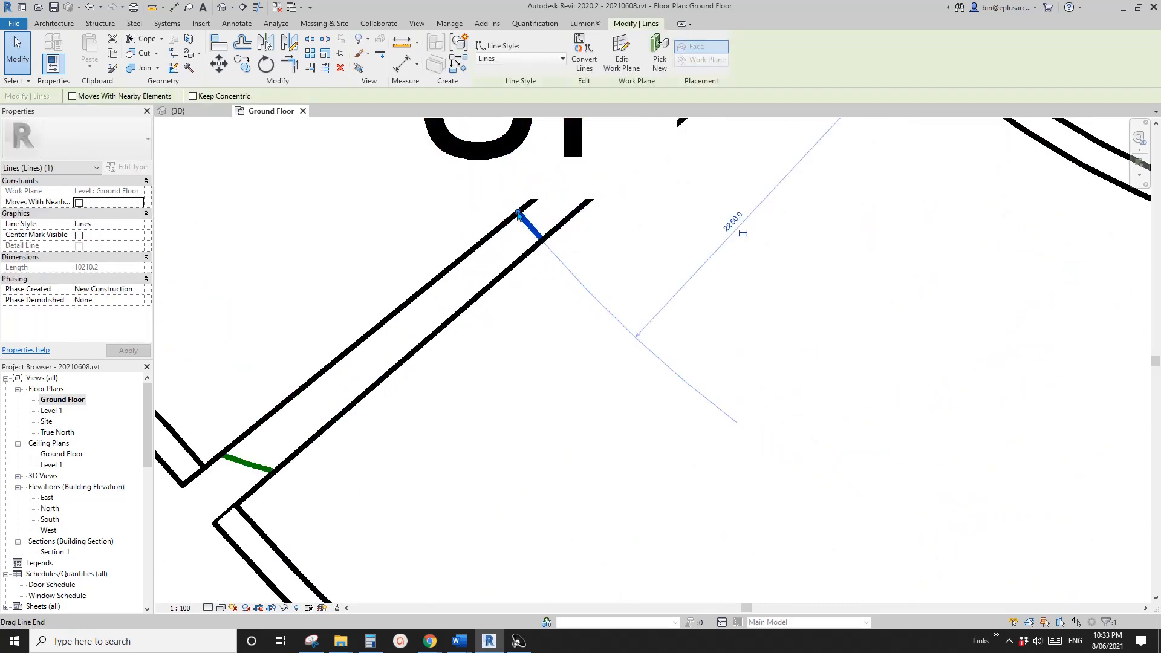
scroll(498, 360, "down", 5)
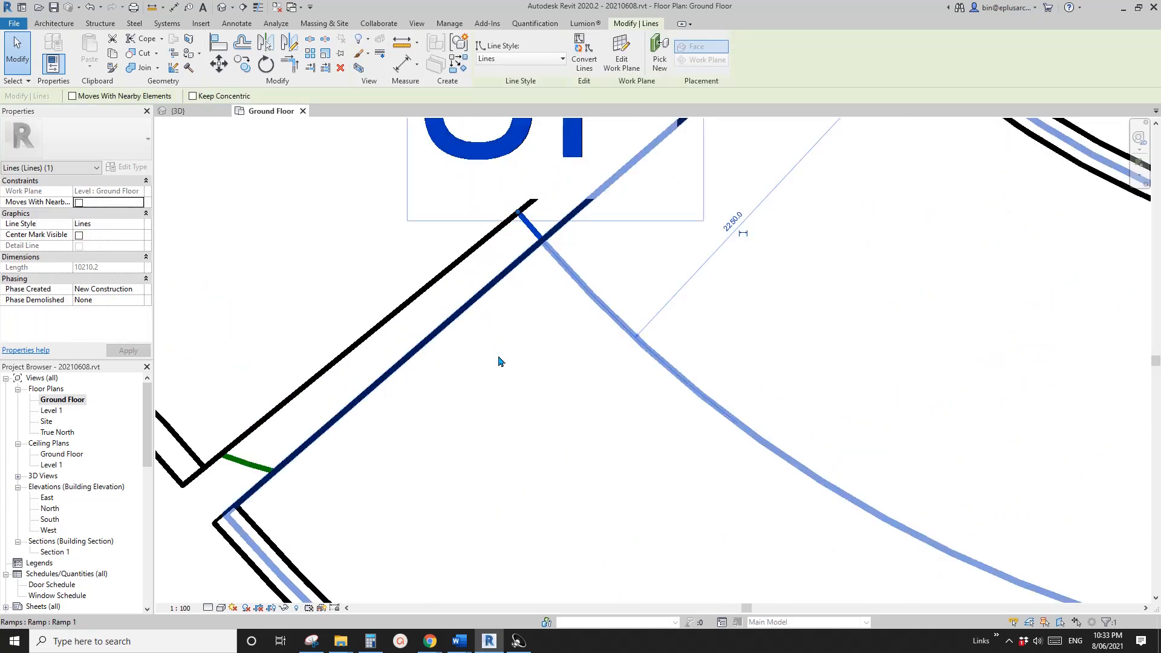
key("Escape")
Step: Edit the sketch of the rotated pair's first ramp, extending its run arc to the end edge of the preceding ramp, and finish the sketch
left_click(493, 351)
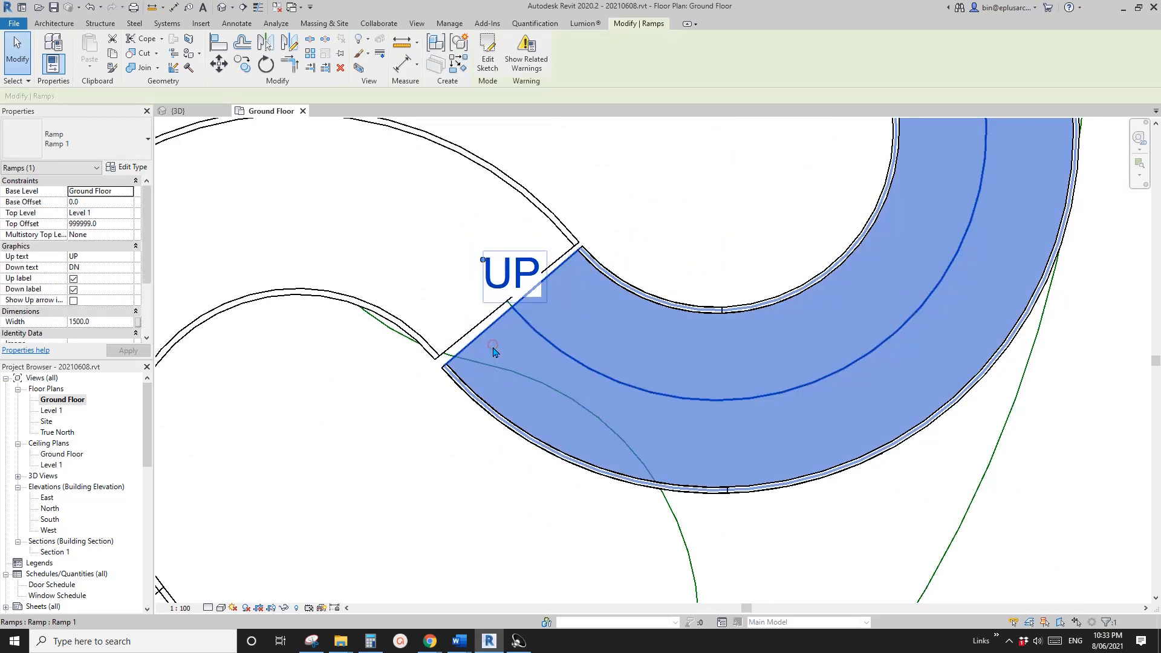
left_click(488, 55)
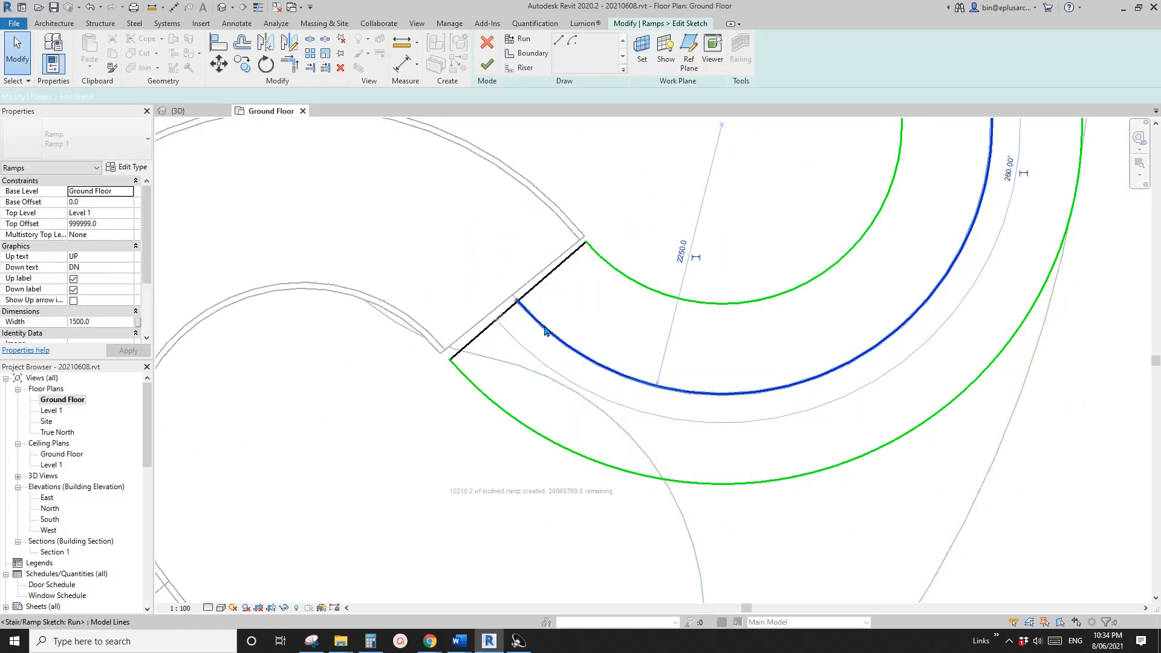
scroll(529, 304, "up", 3)
left_click(529, 304)
scroll(529, 304, "up", 2)
left_click_drag(530, 304, 481, 317)
scroll(481, 316, "down", 4)
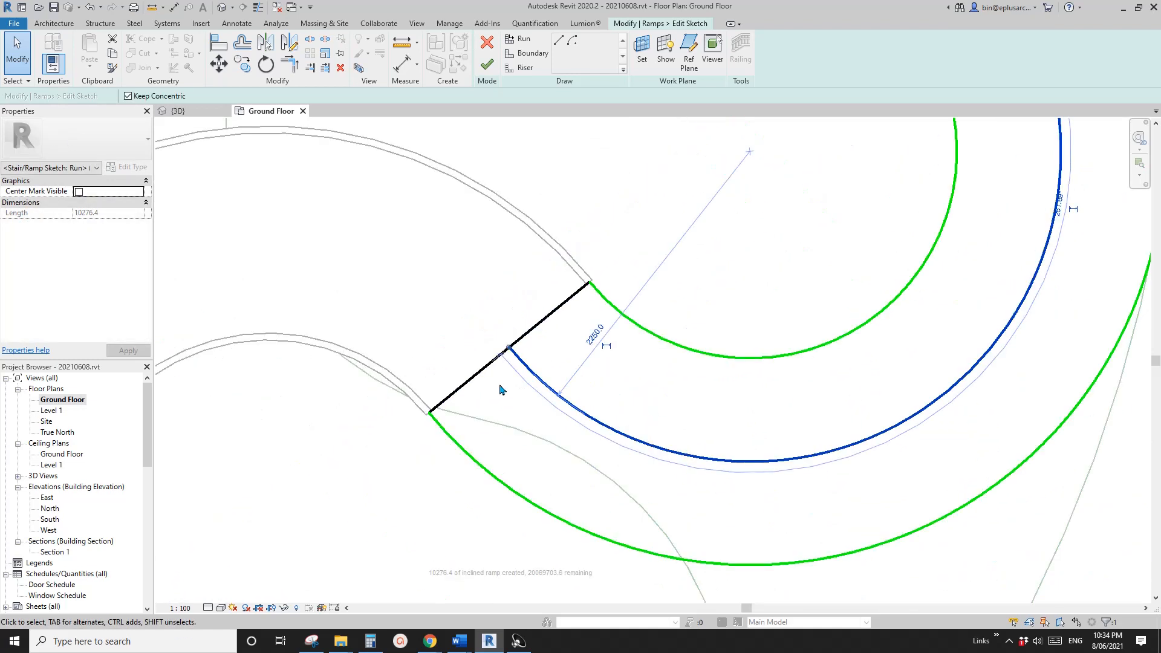
middle_click_drag(543, 316, 502, 317)
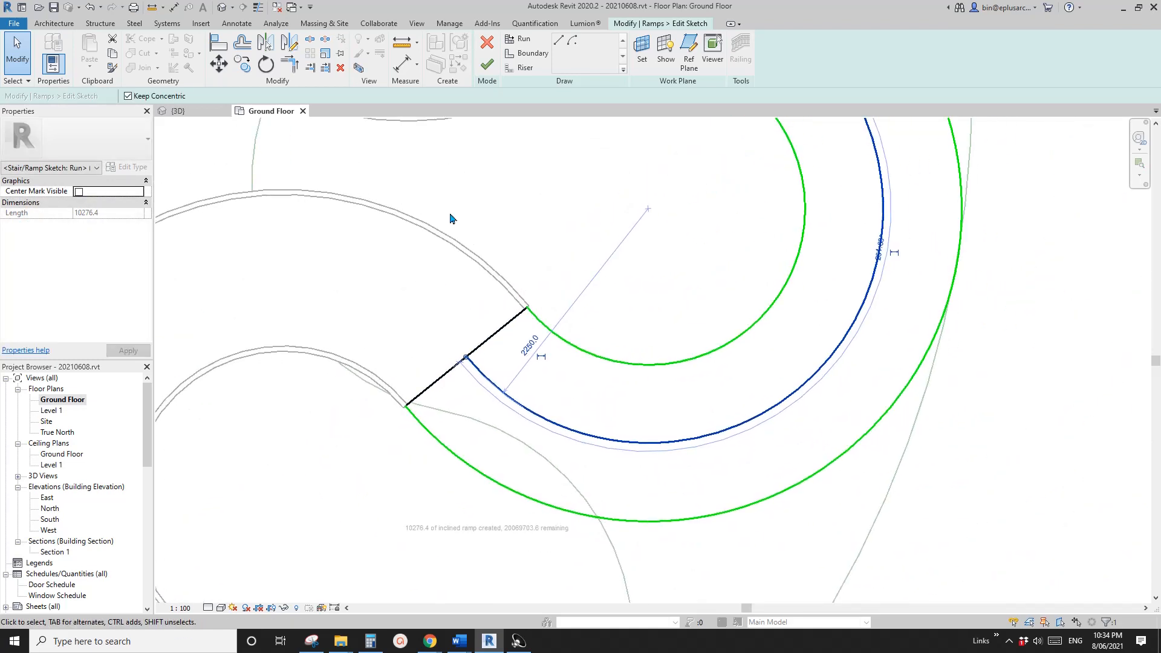
left_click(489, 69)
scroll(638, 348, "down", 5)
key("Escape")
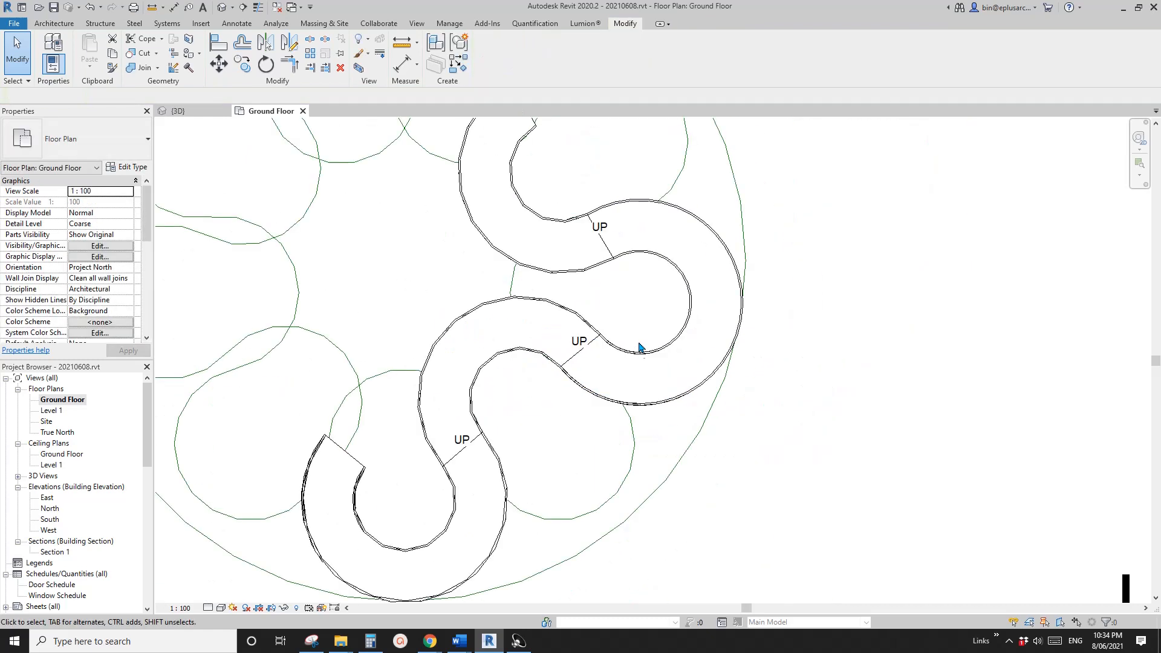
Step: In a front 3D view, copy both rotated ramps straight up from ground level to the top of the original pair's upper end
middle_click_drag(728, 342, 730, 332)
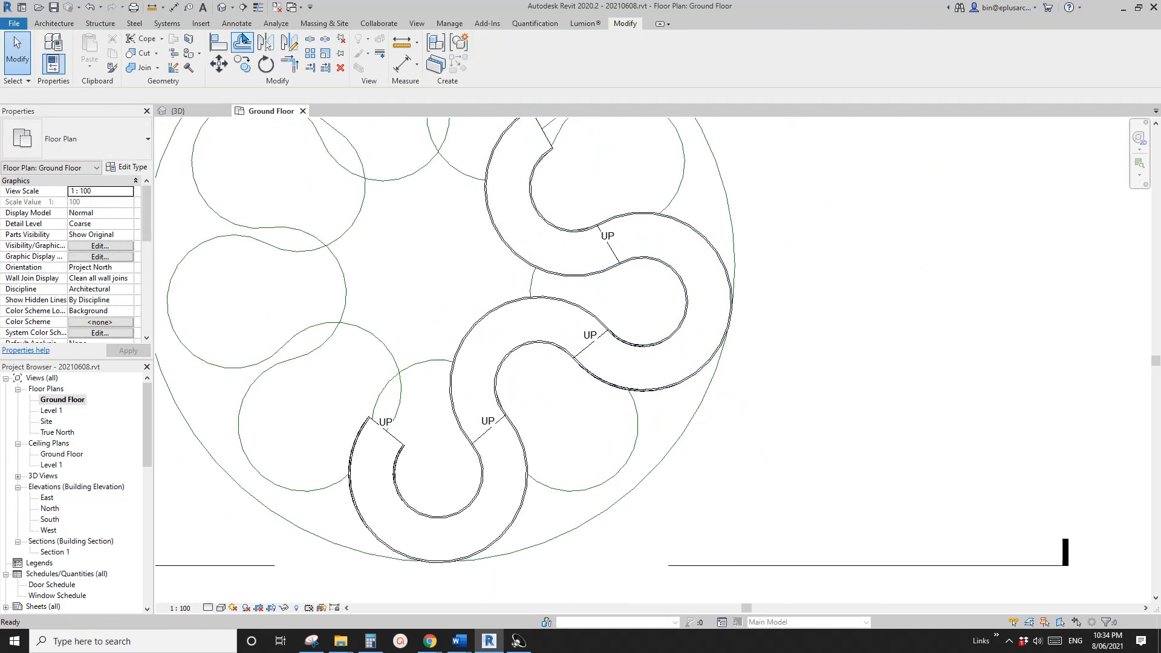
left_click(223, 10)
middle_click_drag(460, 145, 433, 129, "shift")
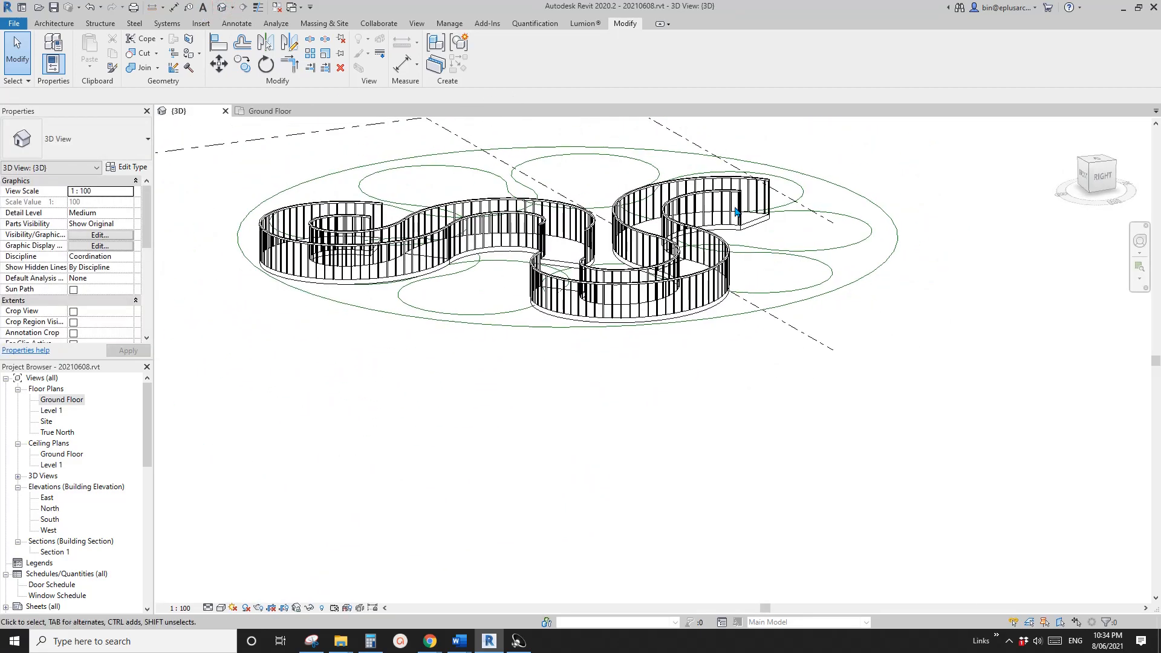
left_click(1101, 179)
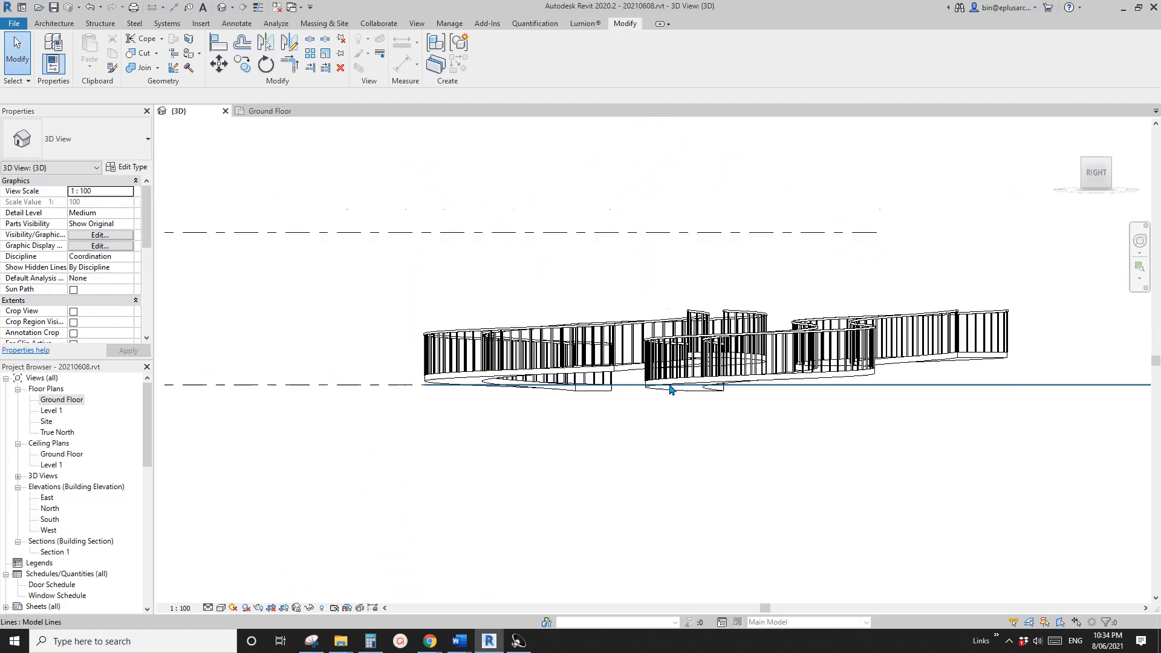
scroll(670, 387, "up", 2)
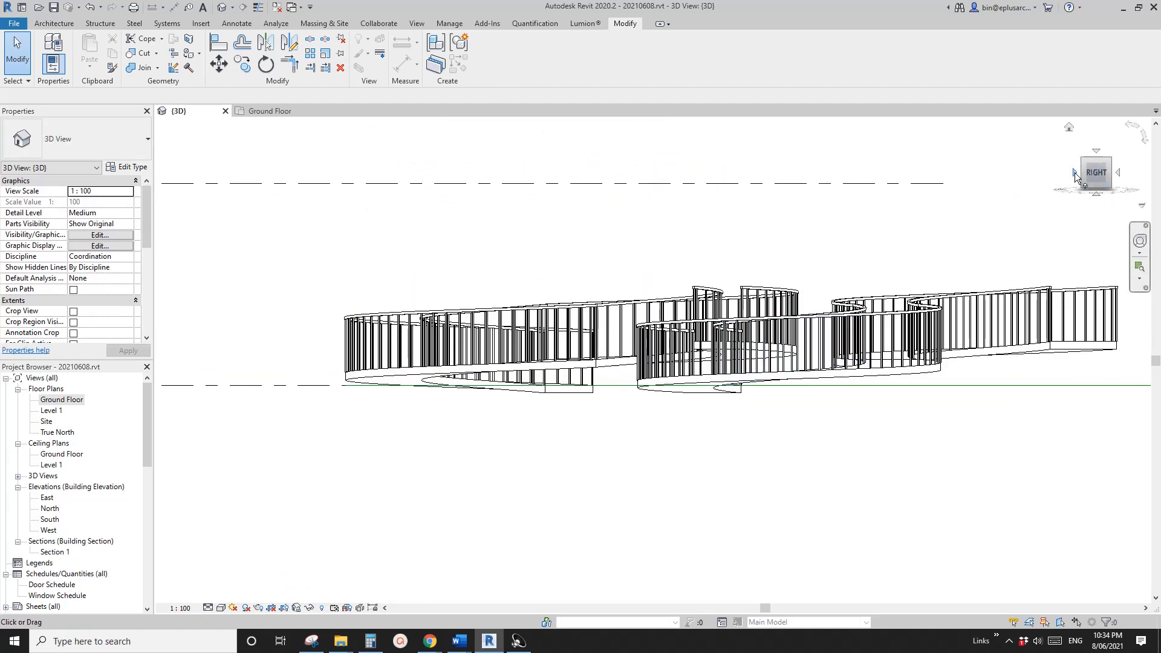
left_click(1075, 176)
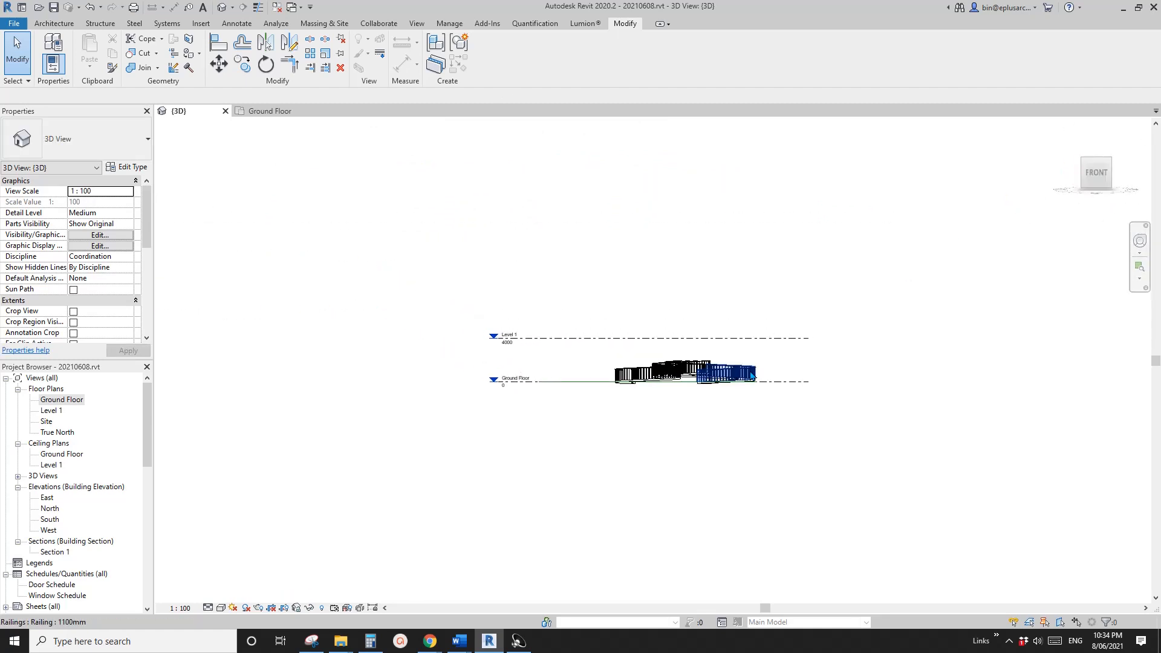
scroll(677, 390, "up", 5)
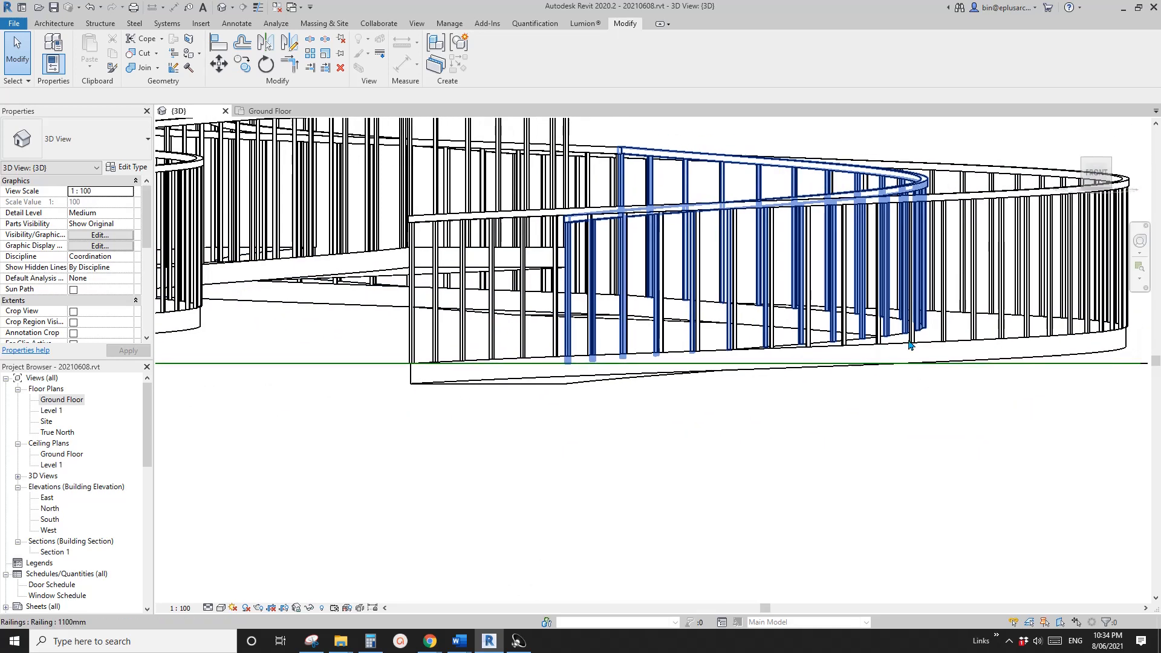
left_click(954, 356)
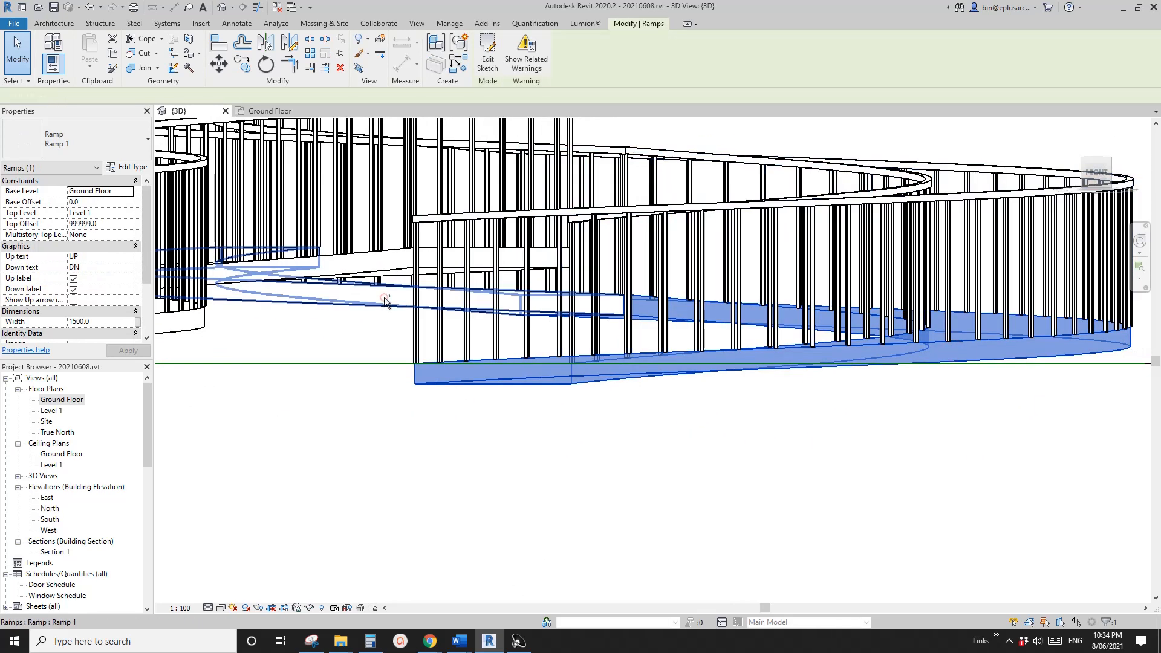
left_click(384, 301, "ctrl")
scroll(474, 343, "up", 3)
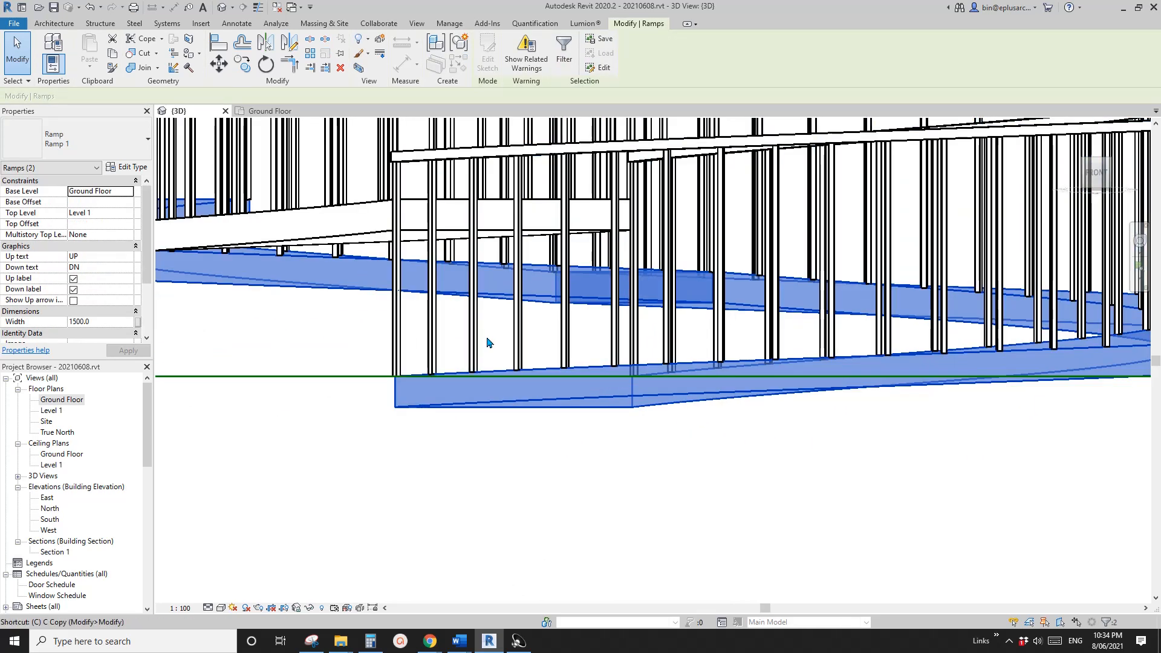
key("o")
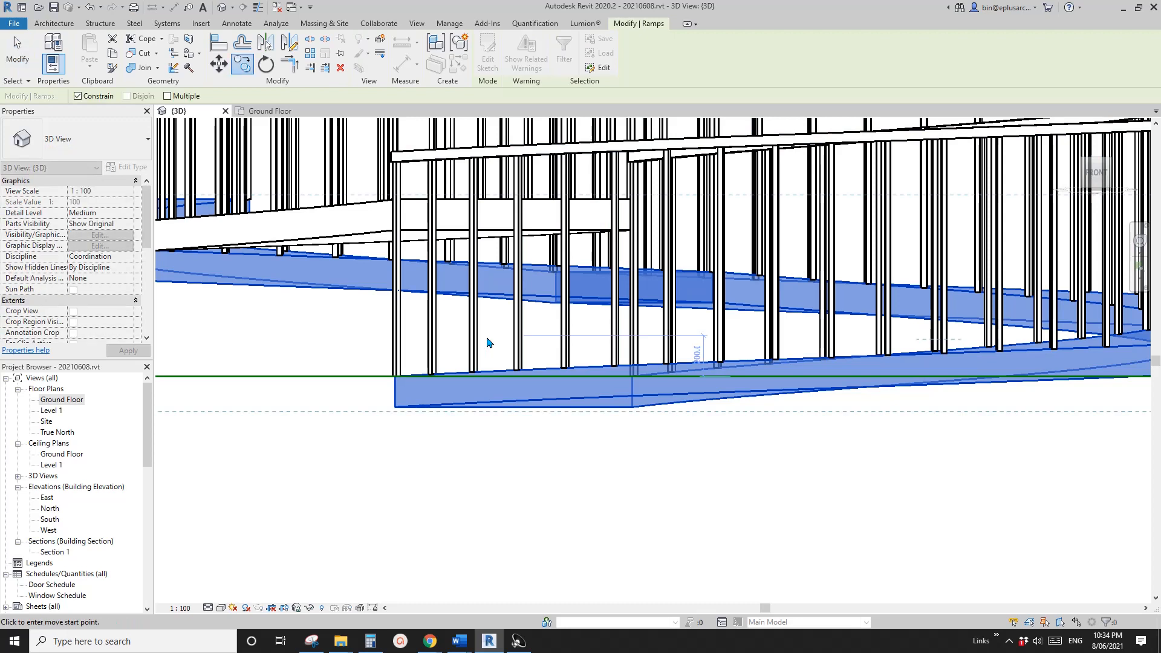
left_click(497, 377)
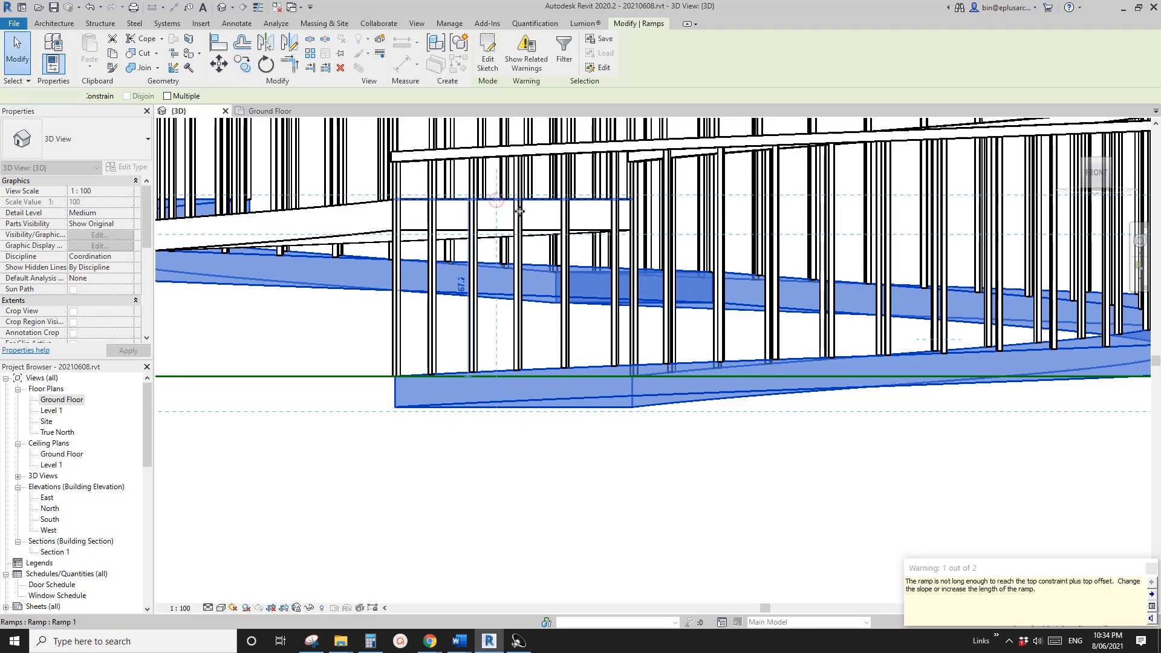
Step: Delete the two rotated ramps left at the lower height beneath the raised copies
scroll(622, 294, "down", 3)
middle_click_drag(629, 305, 666, 376, "shift")
scroll(665, 377, "down", 4)
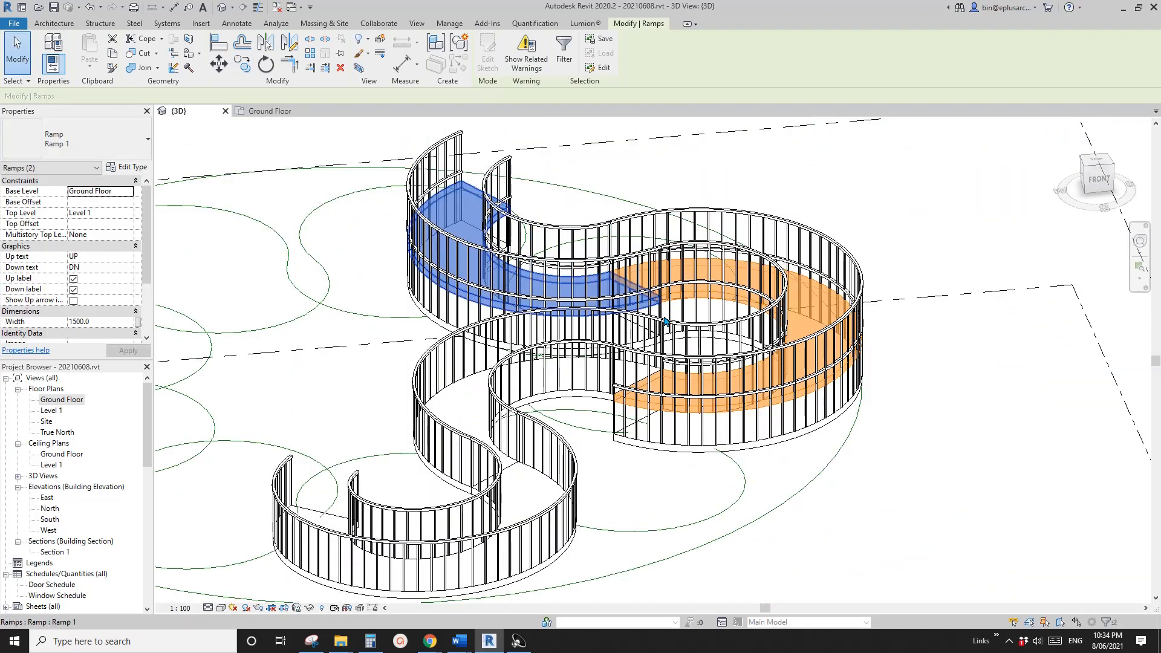
middle_click_drag(706, 430, 375, 347)
key("Escape")
scroll(624, 405, "up", 5)
left_click(620, 403)
scroll(621, 403, "down", 3)
key("Escape")
scroll(361, 350, "up", 3)
left_click(427, 347)
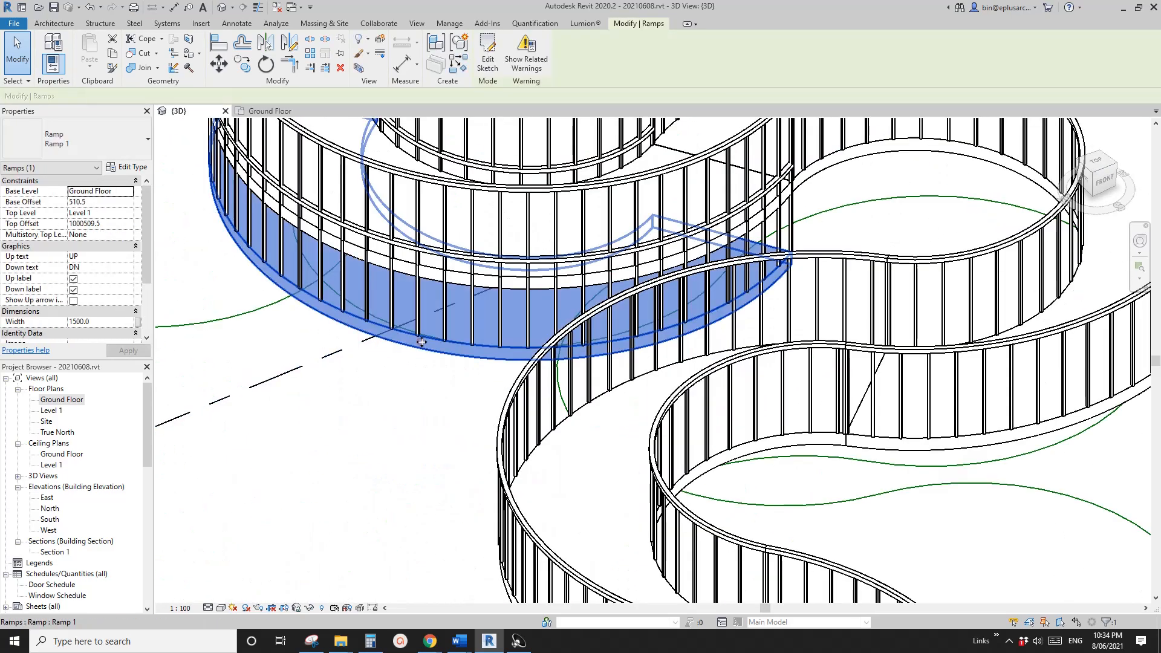
key("Delete")
scroll(446, 344, "down", 4)
middle_click_drag(632, 309, 662, 496, "shift")
scroll(583, 416, "down", 2)
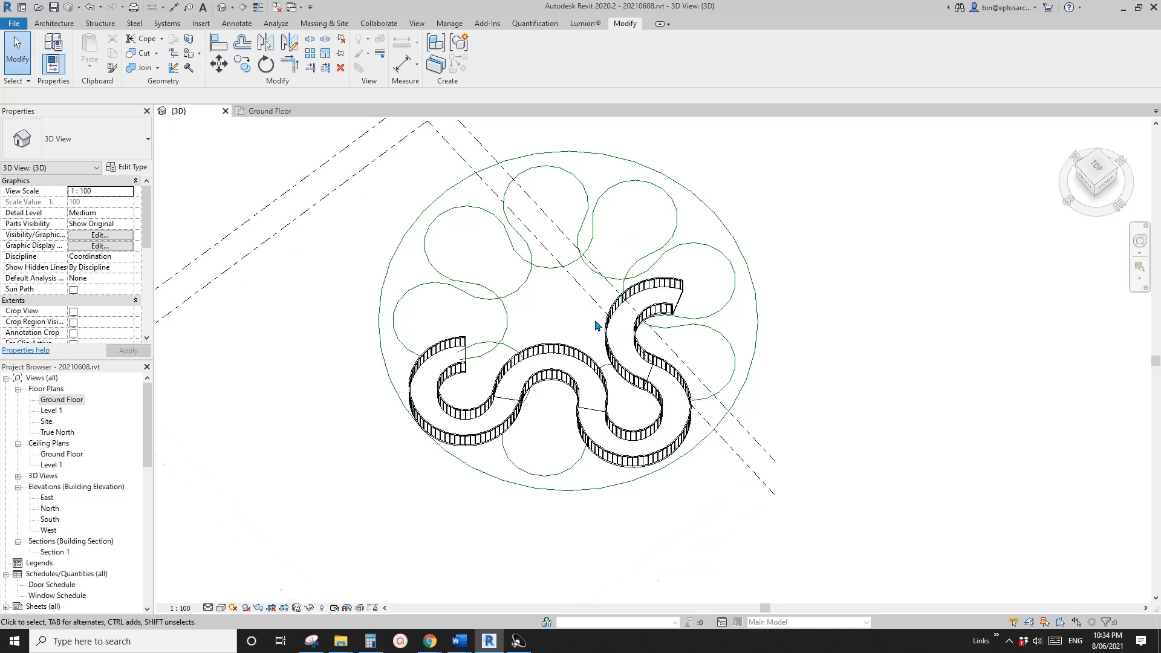
Step: Select the whole chain of petal arcs and check the number of lines in the selection filter, then clear the selection
middle_click_drag(717, 387, 682, 396, "shift")
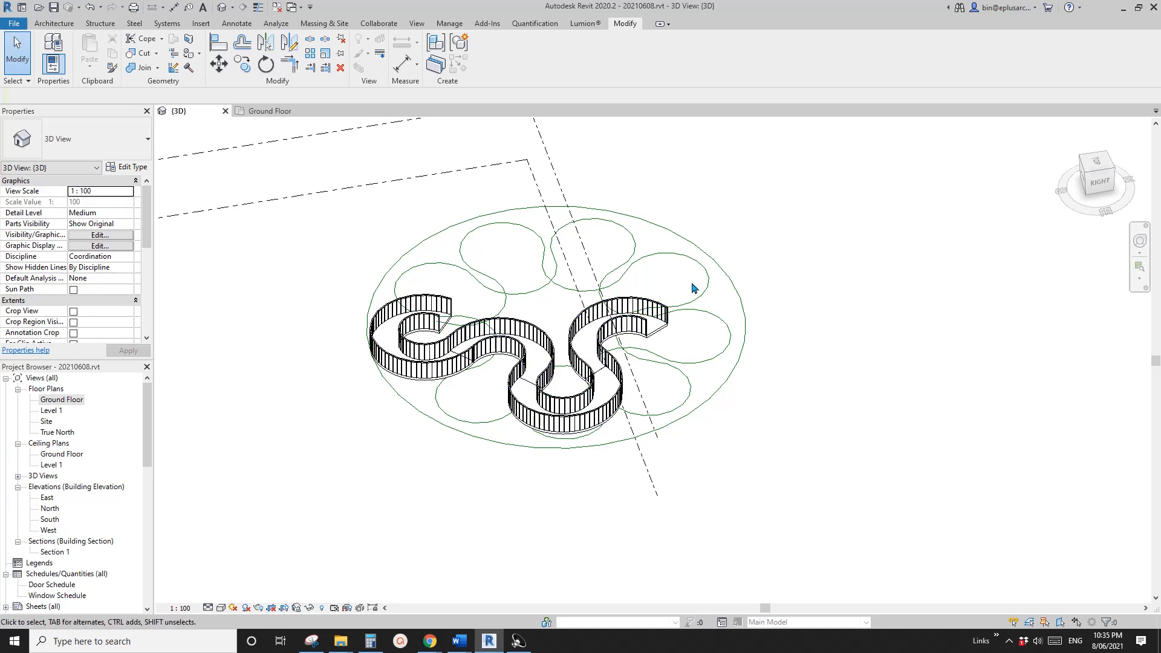
middle_click_drag(629, 344, 597, 419, "shift")
middle_click_drag(531, 407, 487, 382, "shift")
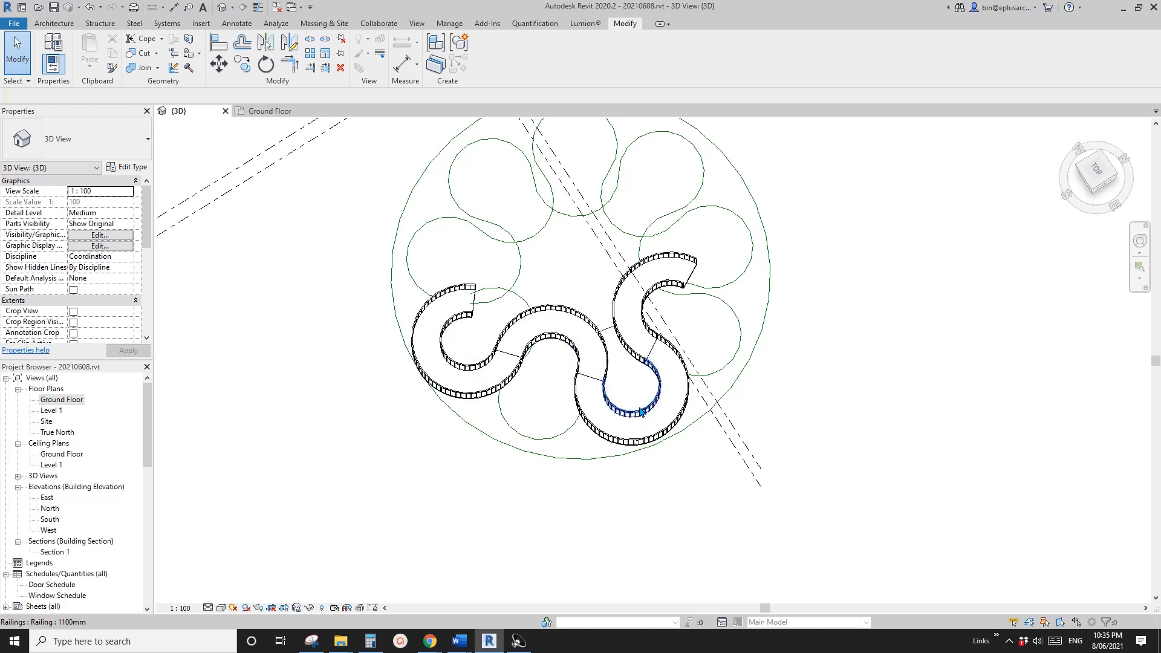
left_click(714, 215)
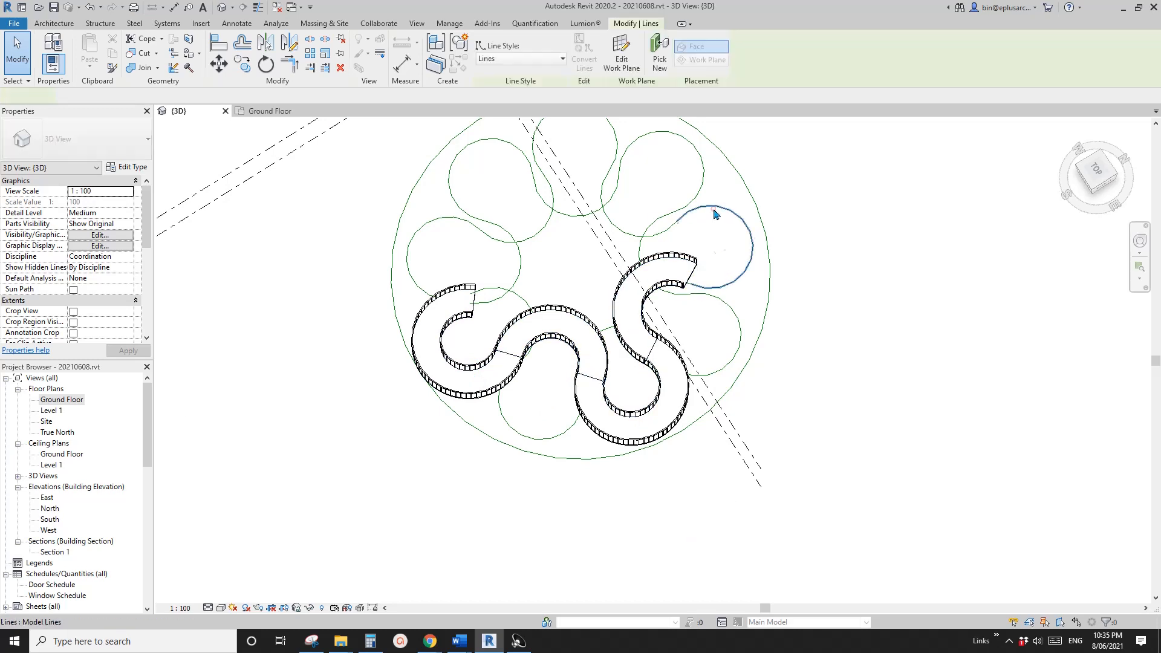
scroll(695, 242, "down", 2)
key("Escape")
key("Tab")
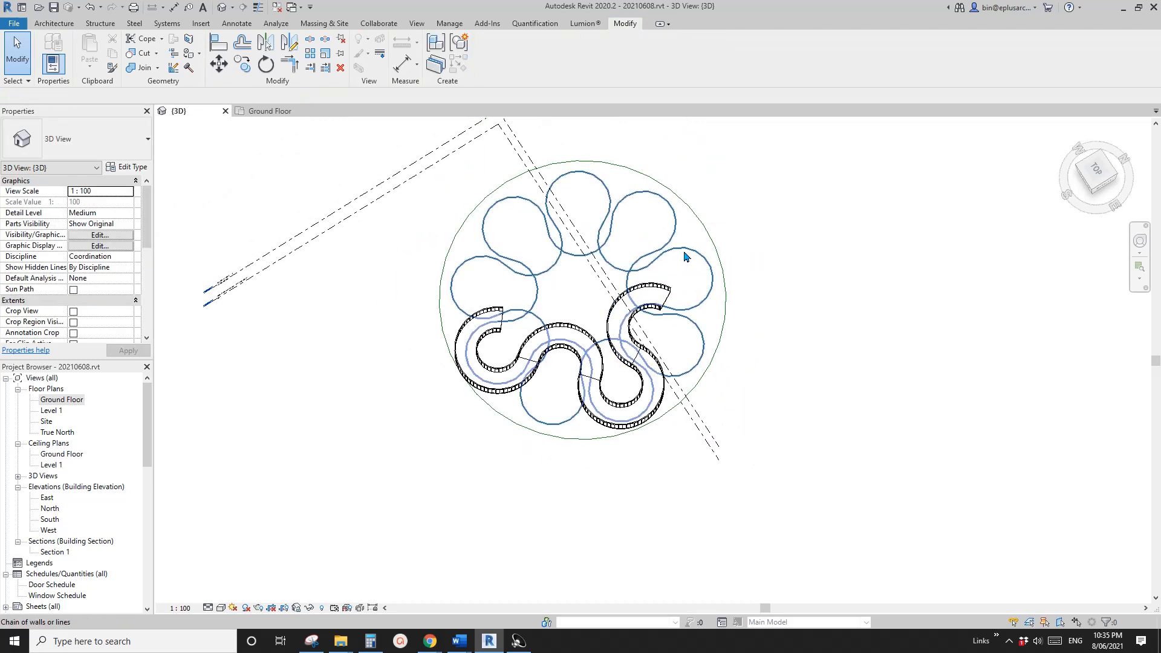
left_click(684, 251)
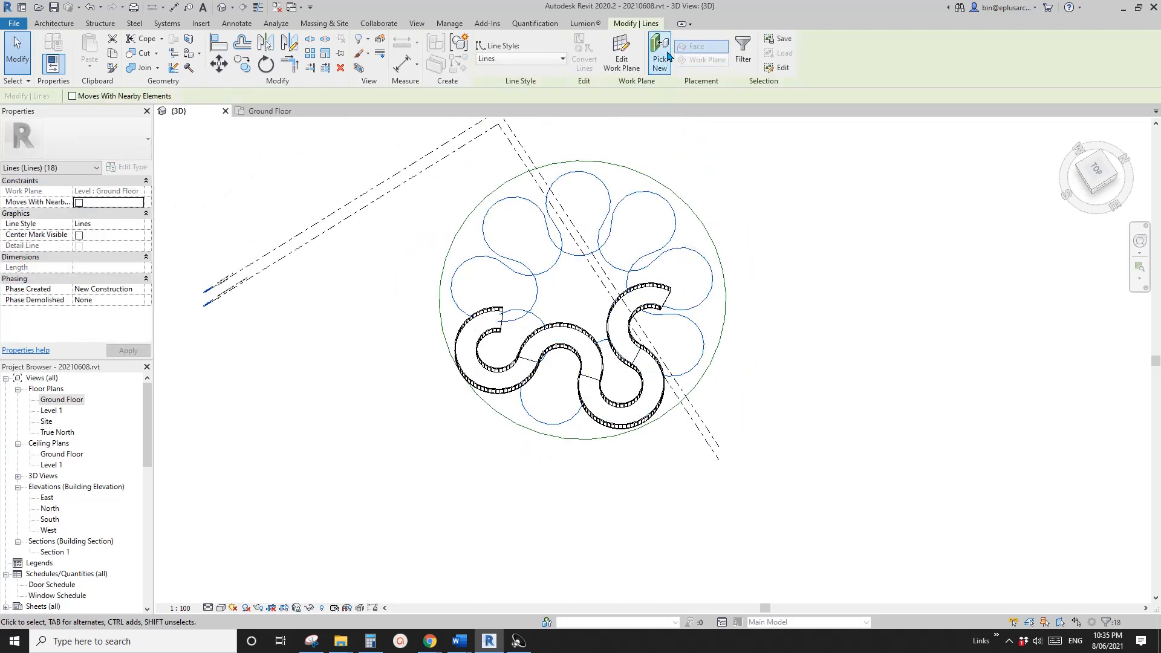
left_click(744, 53)
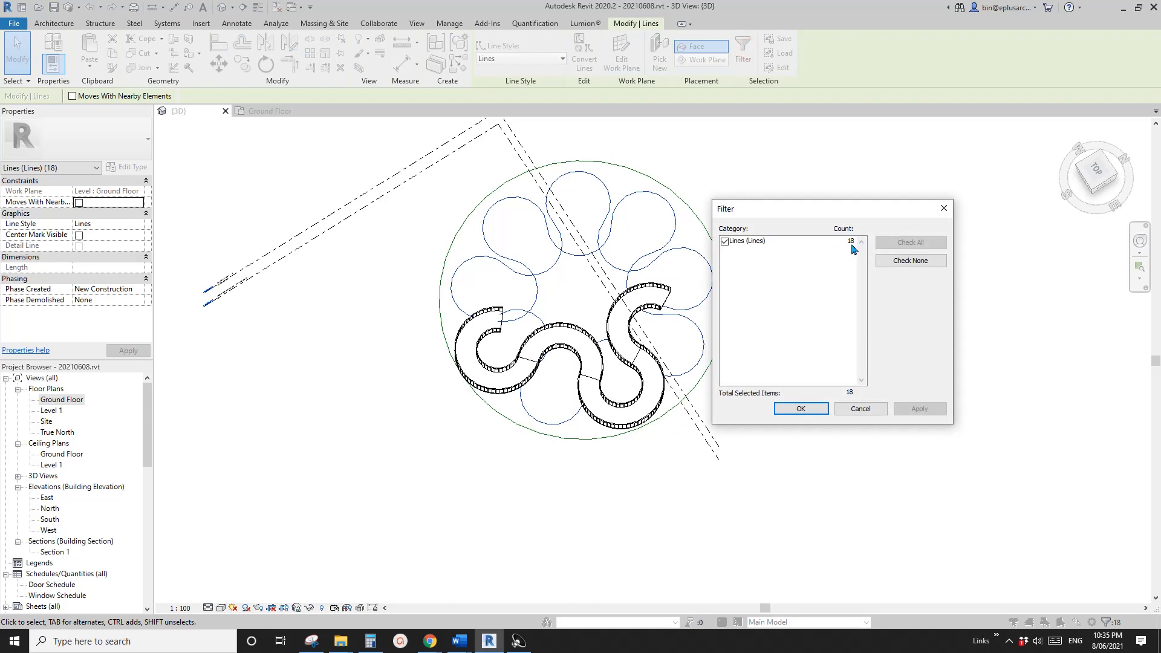
left_click(944, 215)
key("Escape")
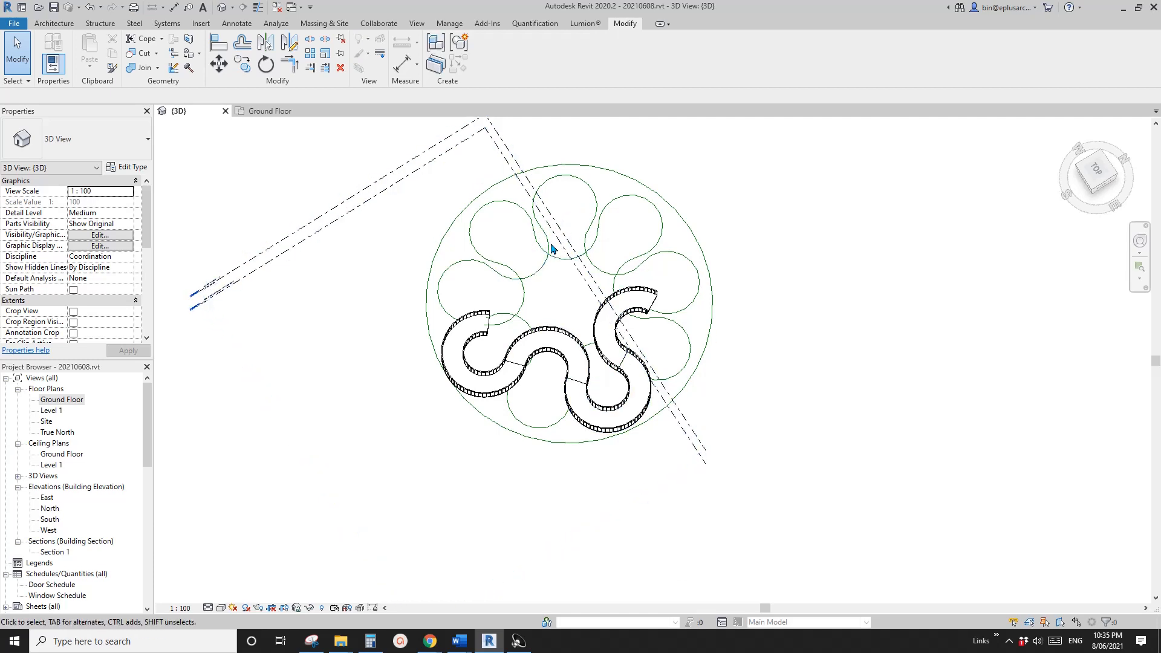
middle_click_drag(542, 279, 689, 370, "shift")
scroll(600, 346, "up", 2)
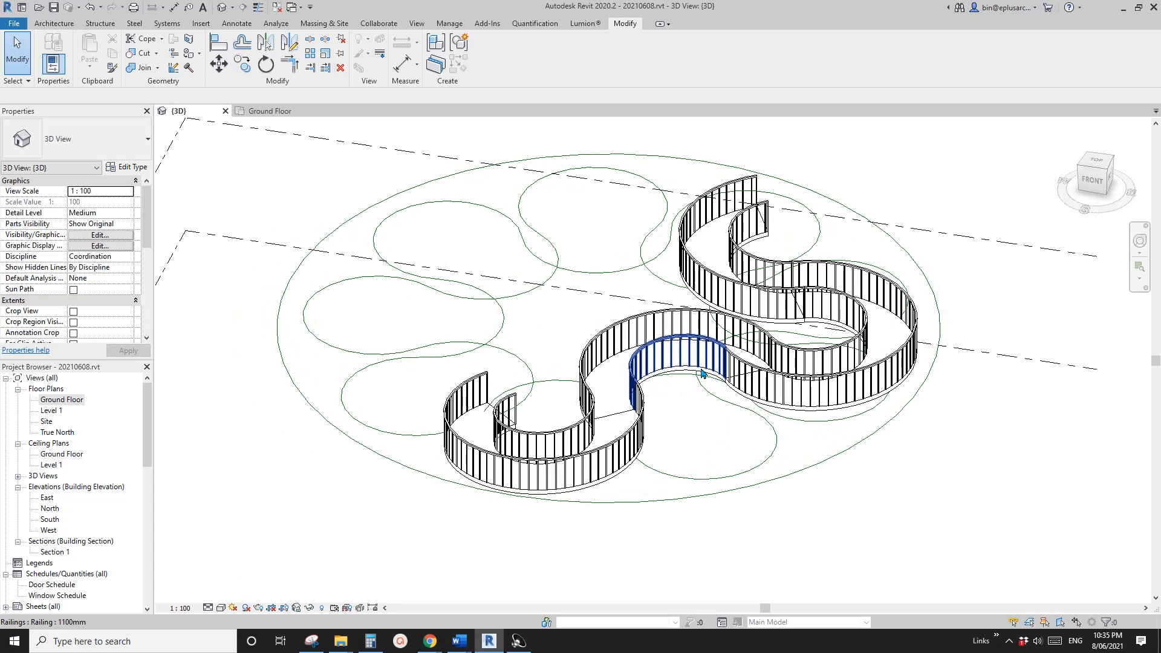
middle_click_drag(737, 399, 819, 497, "shift")
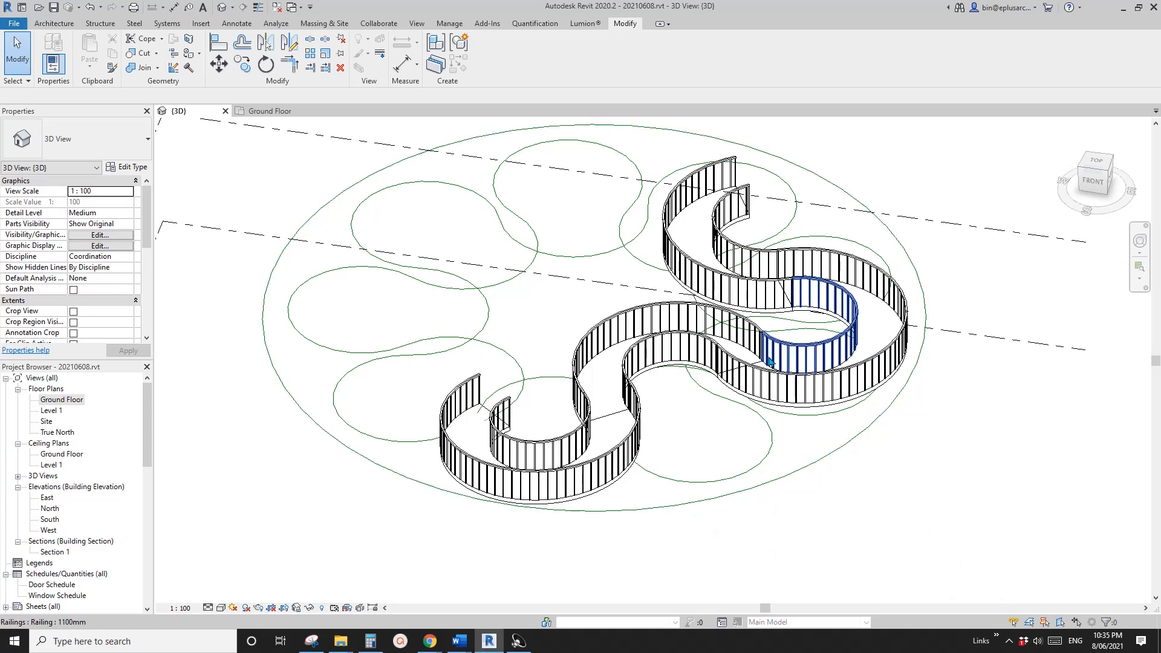
middle_click_drag(810, 406, 789, 379)
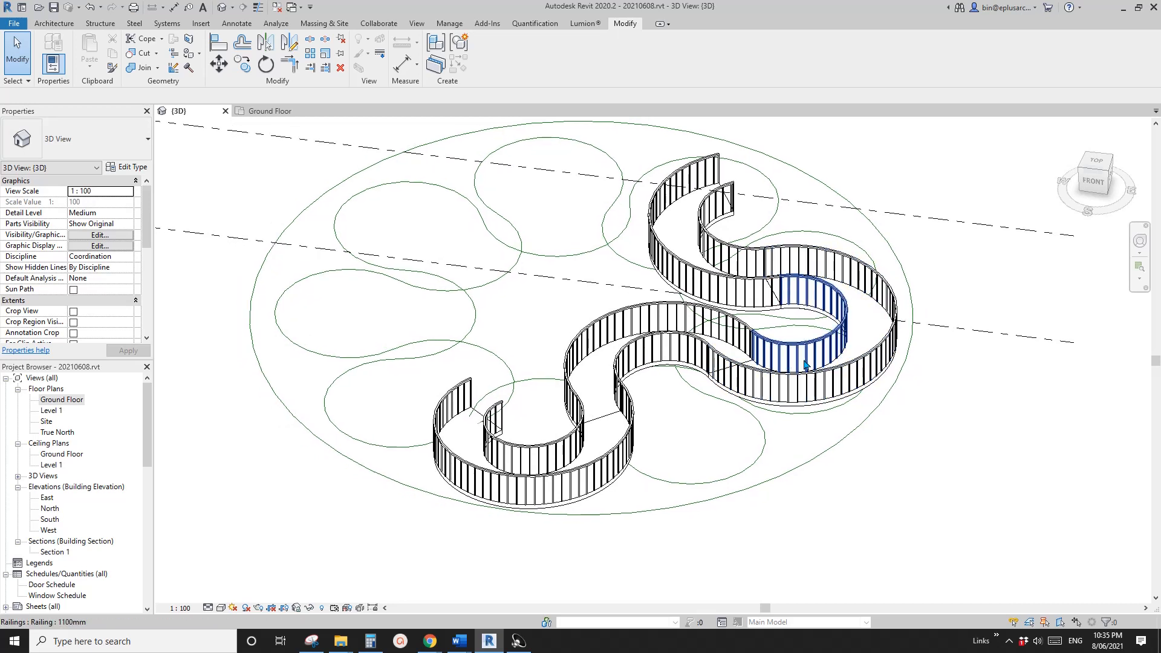
left_click(1010, 644)
left_click(984, 596)
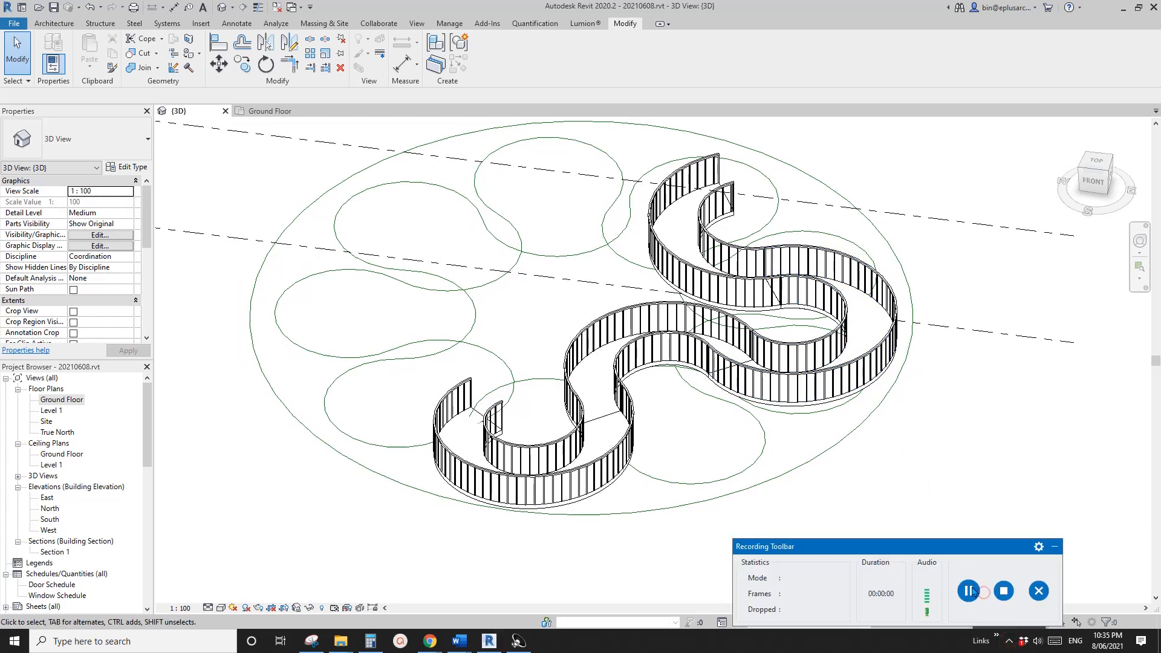
left_click_drag(958, 549, 970, 492)
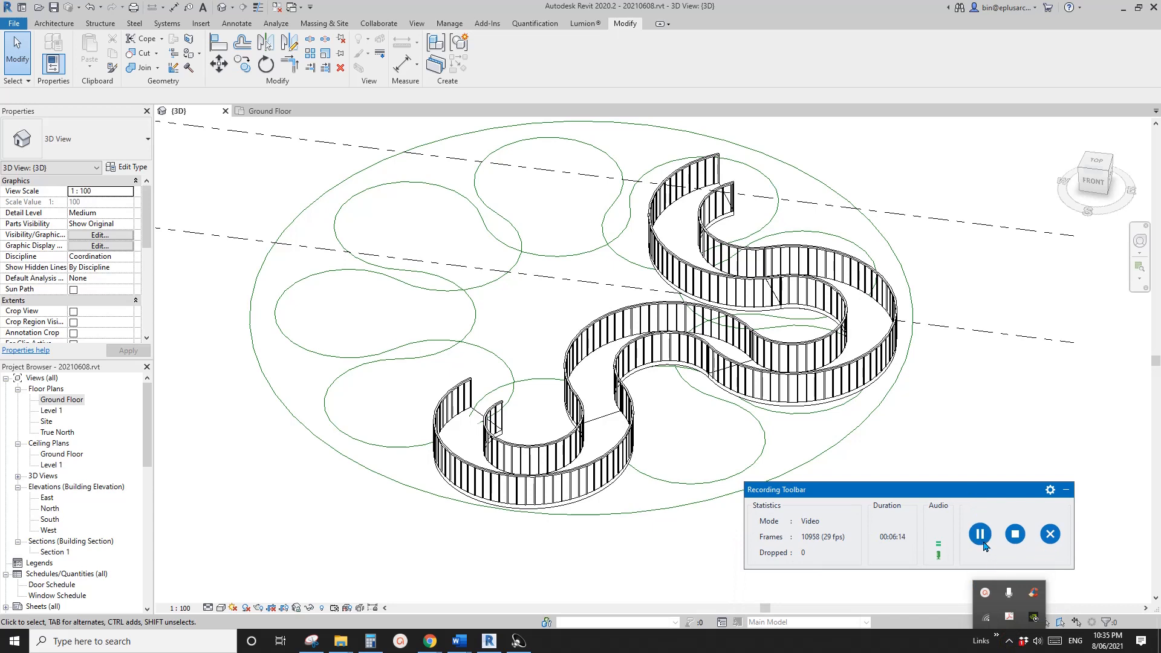
left_click(980, 535)
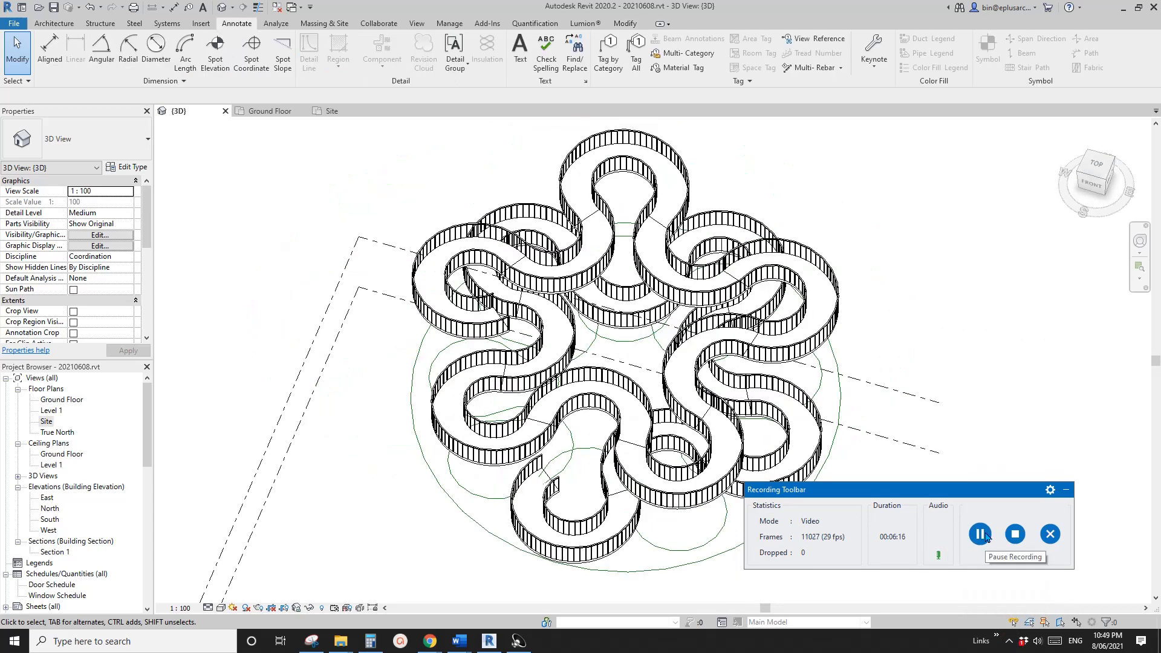
middle_click_drag(823, 306, 719, 319)
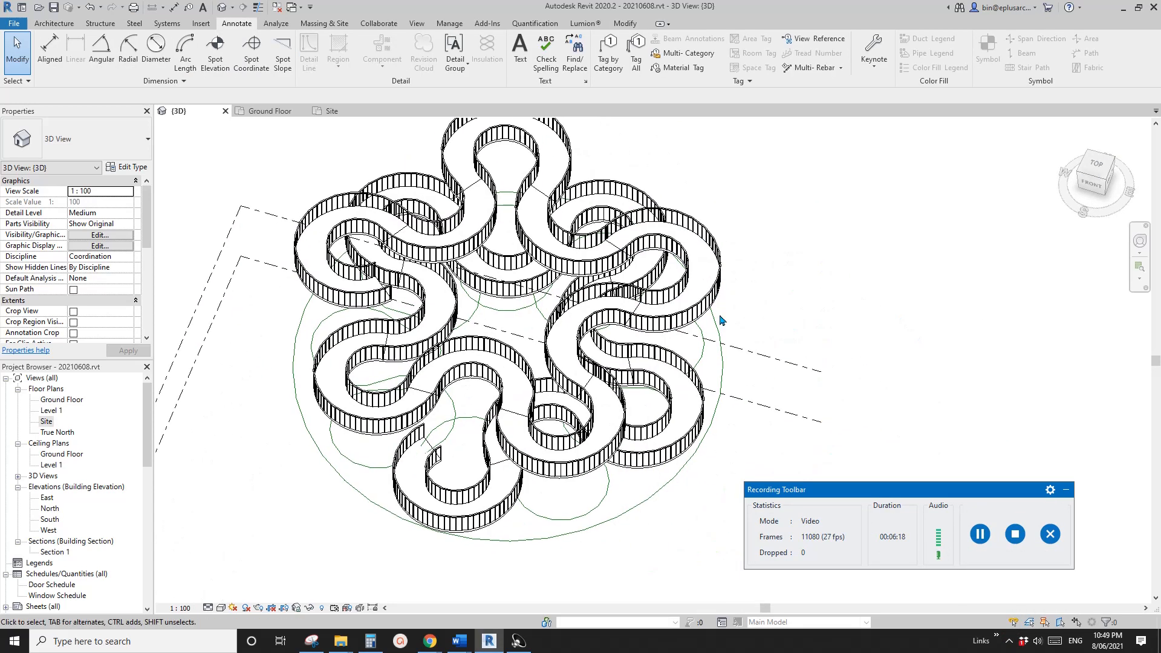
left_click(1066, 490)
left_click(889, 552)
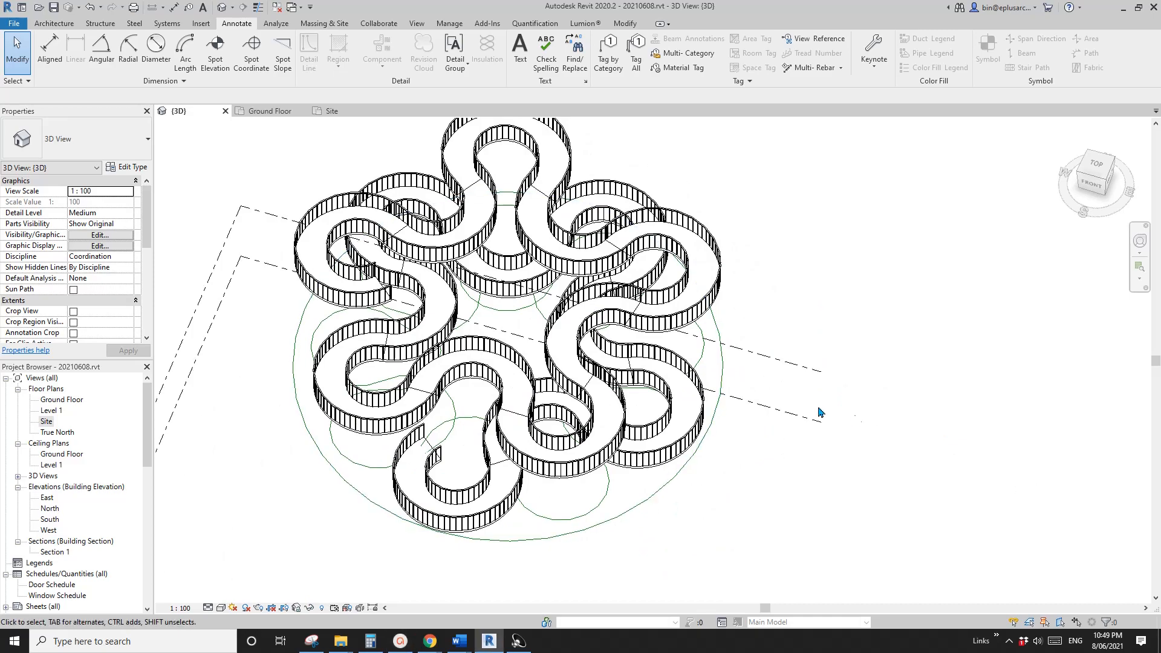
Step: Examine the completed ramp loops from above, compare them with the BIG View tower images in the Word document, and return to Revit
middle_click_drag(819, 410, 894, 415)
middle_click_drag(704, 352, 580, 429, "shift")
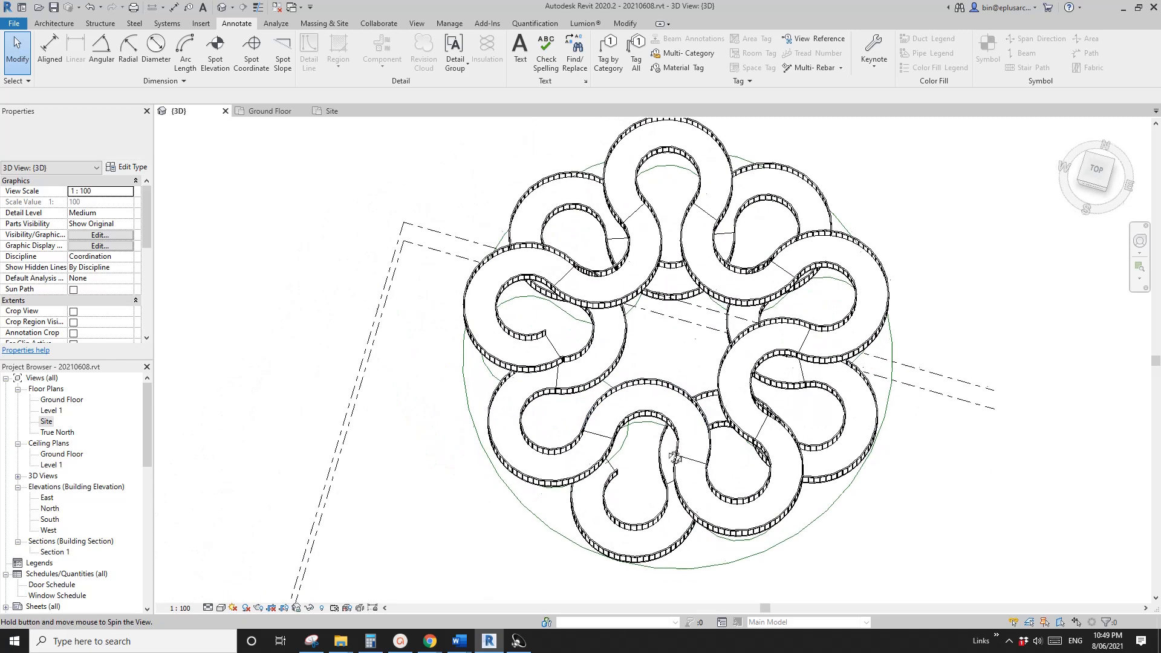
scroll(546, 439, "up", 4)
scroll(546, 440, "down", 4)
mouse_move(460, 641)
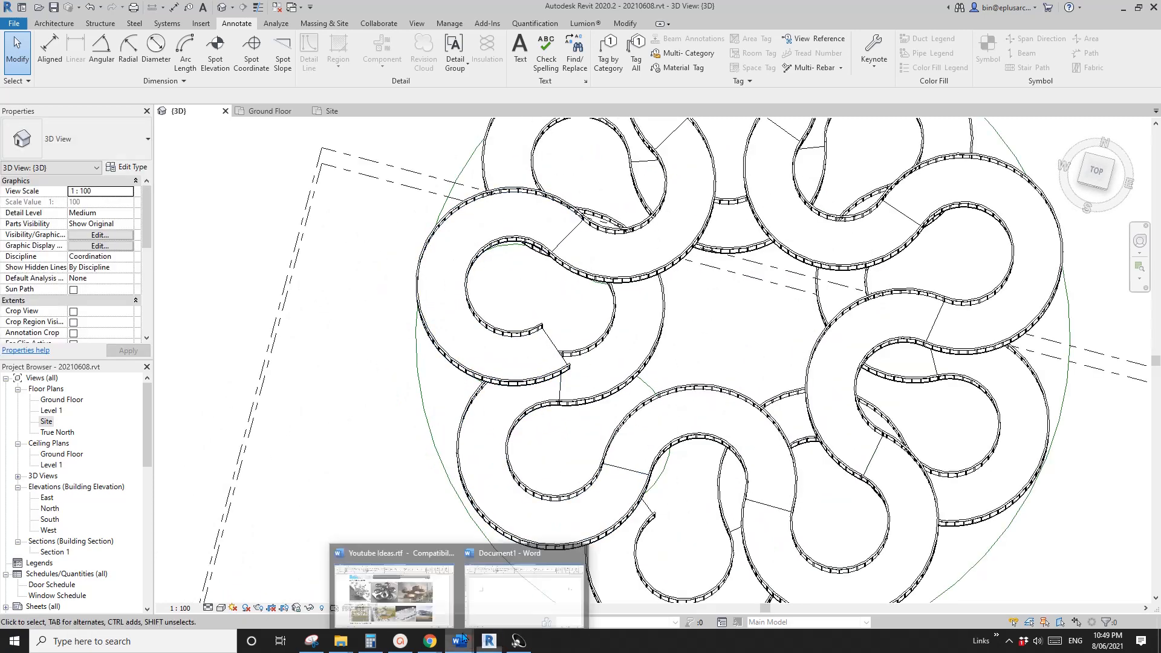
left_click(408, 597)
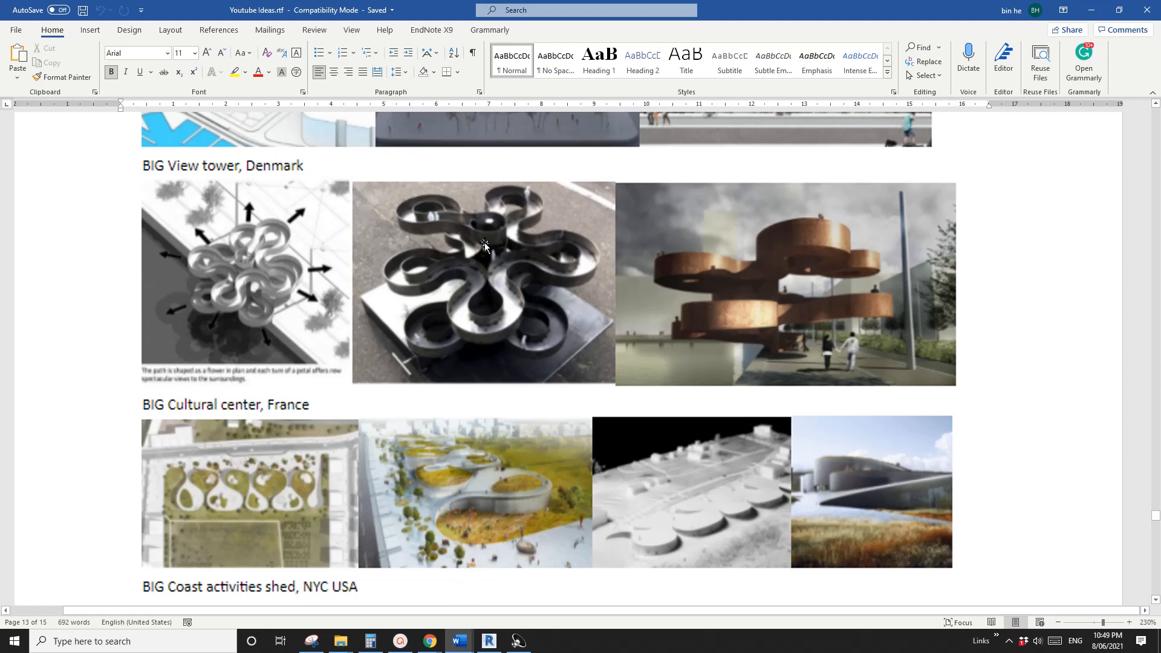
left_click(489, 641)
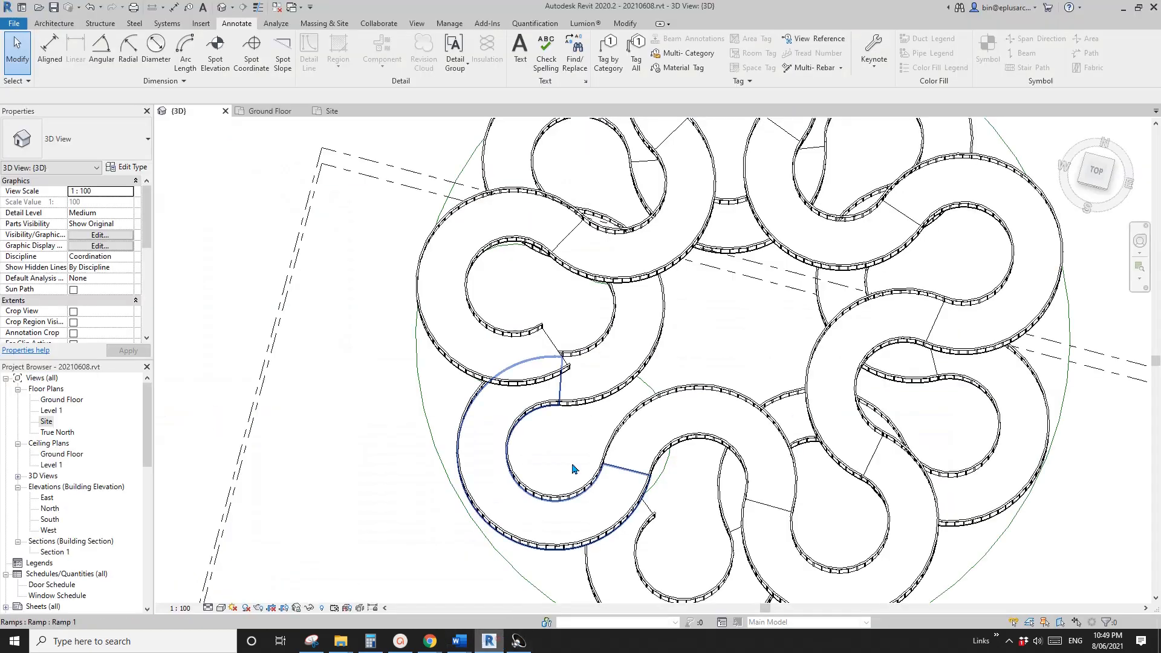
Step: Select one ramp, extend the selection to all matching ramps, check their count in the selection filter, and close the filter
middle_click_drag(507, 343, 494, 354)
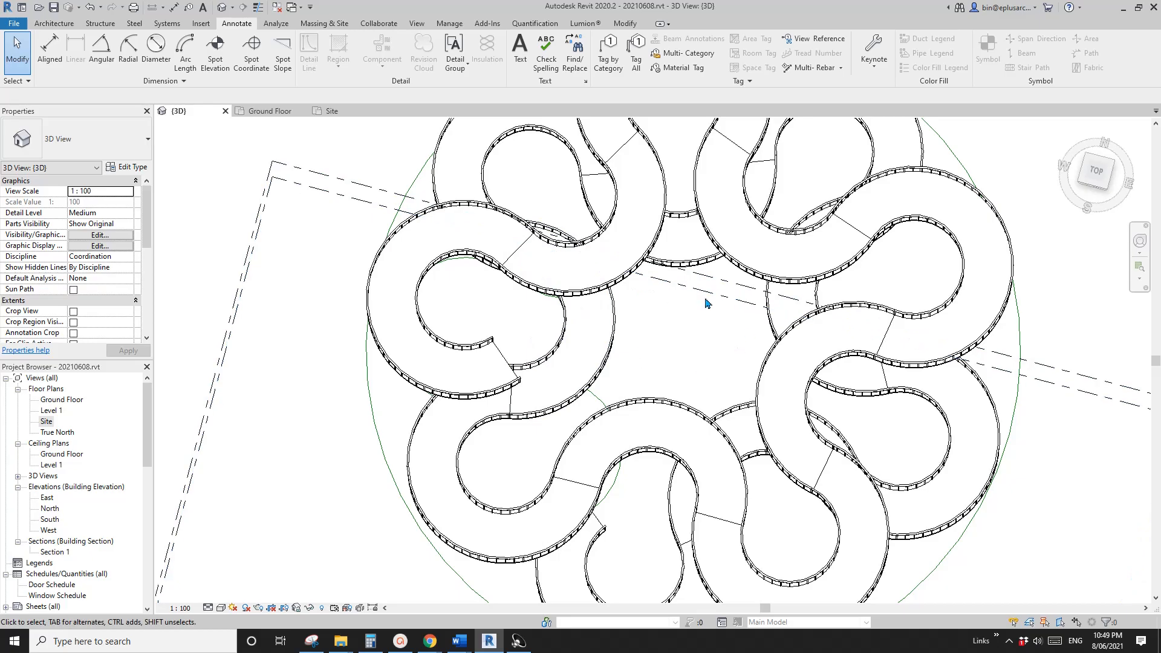
scroll(729, 299, "down", 5)
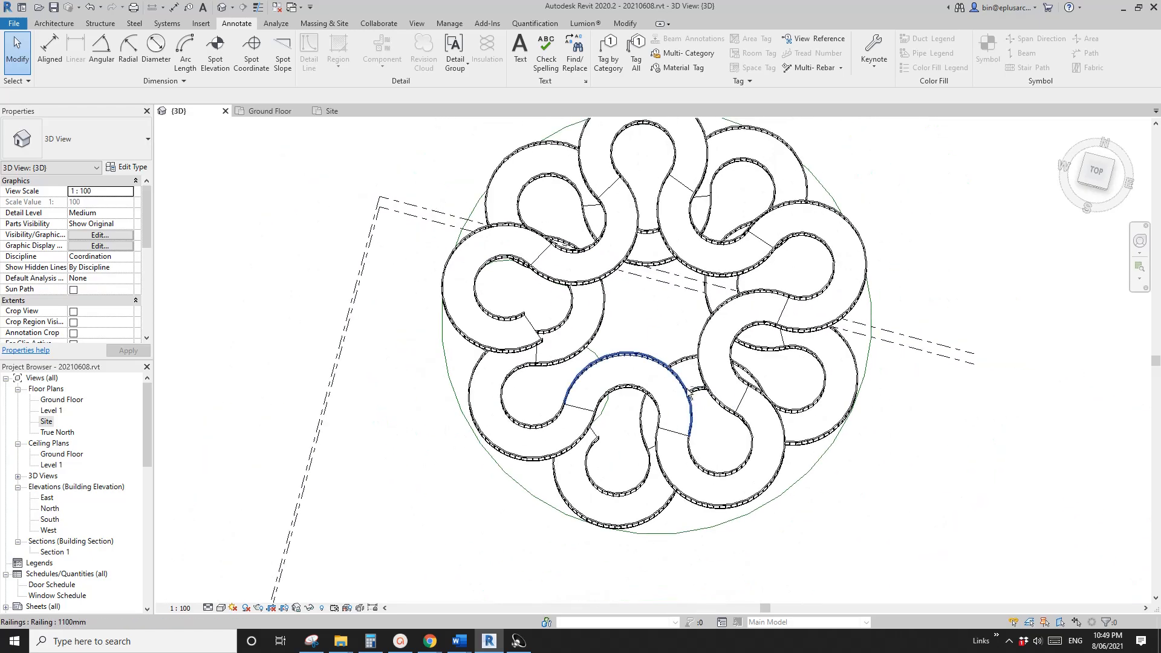
middle_click_drag(662, 284, 723, 386, "shift")
left_click(671, 451)
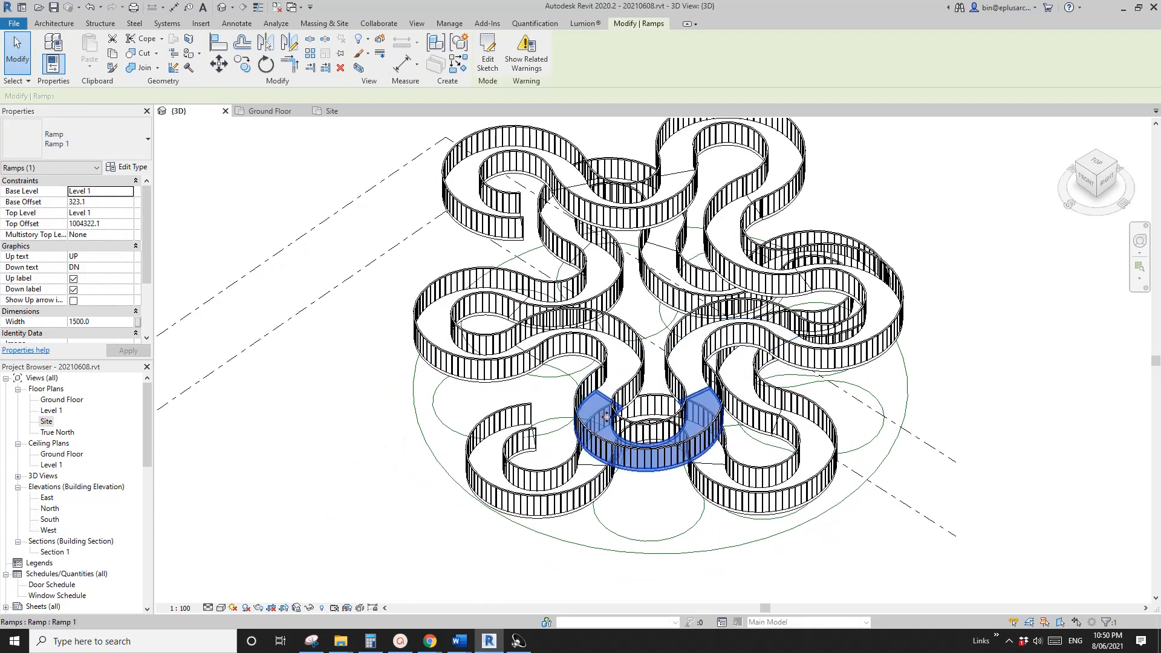
key("s")
key("a")
left_click(564, 58)
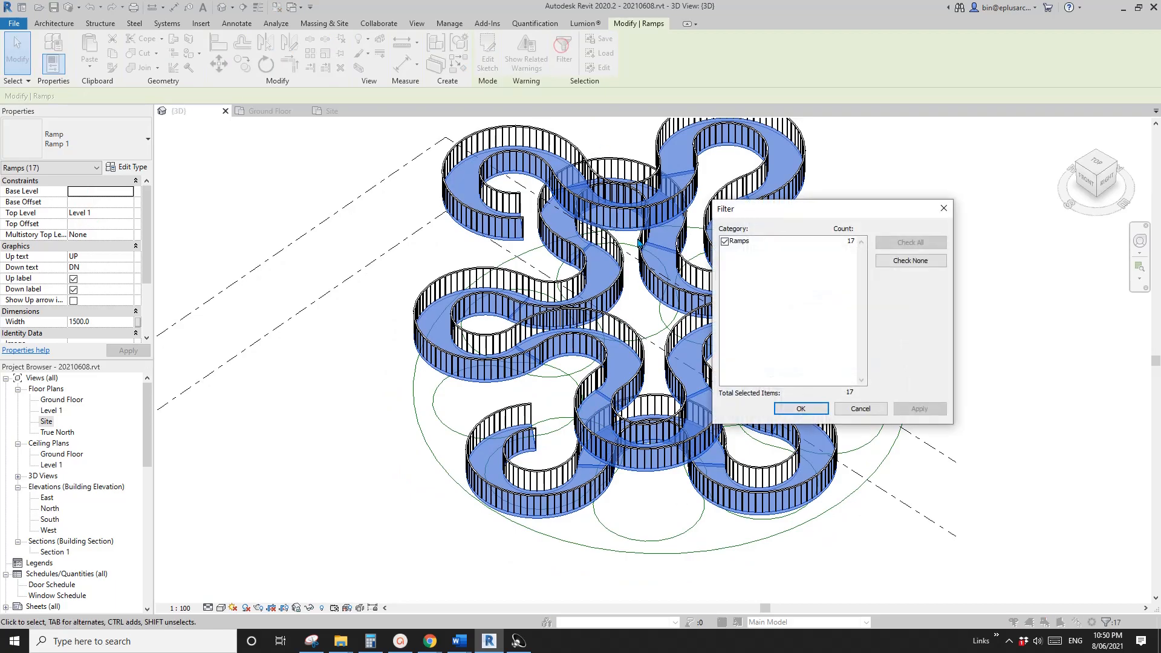
left_click(944, 211)
Step: Examine the selected ramps' petal layout and overlaps in a top view, and clear the selection
middle_click_drag(642, 405, 723, 526)
mouse_move(651, 352)
middle_mouse_down("shift")
mouse_move(695, 452)
mouse_move(691, 358)
mouse_move(725, 338)
mouse_move(786, 387)
mouse_move(823, 464)
mouse_move(814, 447)
middle_mouse_up("shift")
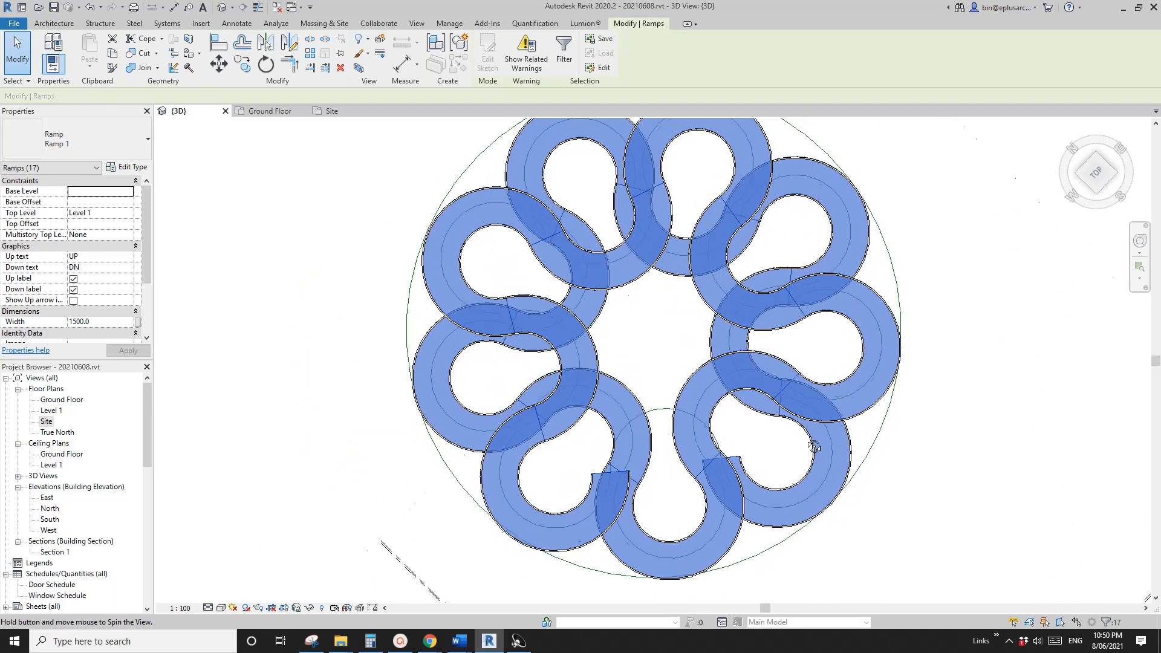
middle_click_drag(651, 416, 614, 430, "shift")
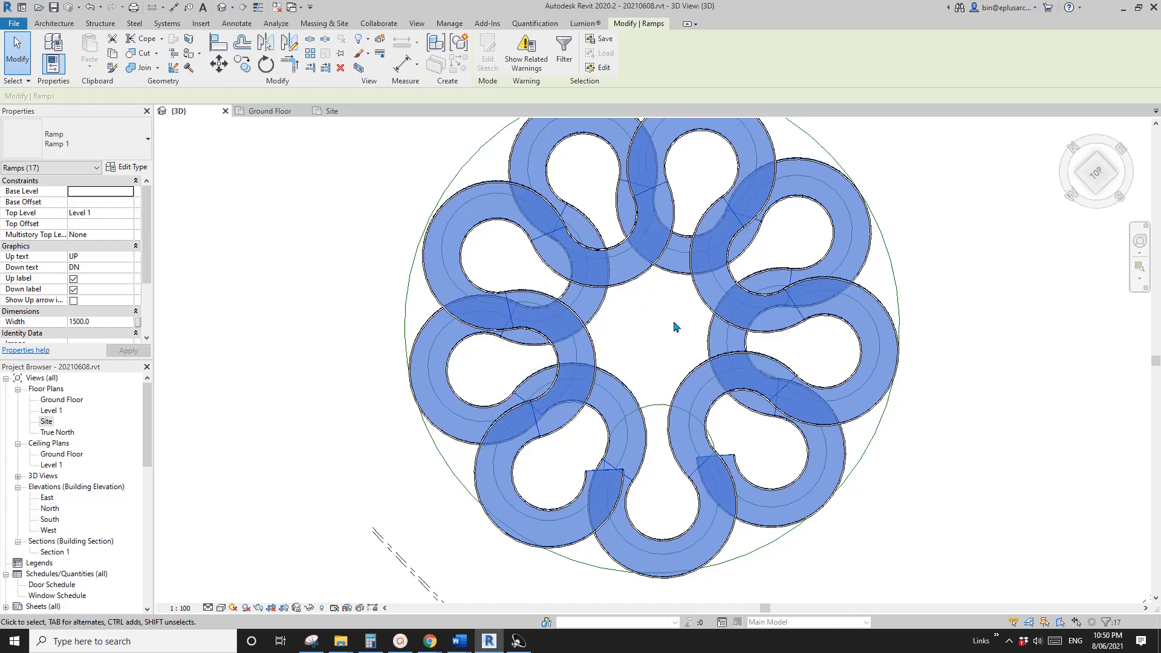
middle_click_drag(676, 326, 698, 401, "shift")
key("Escape")
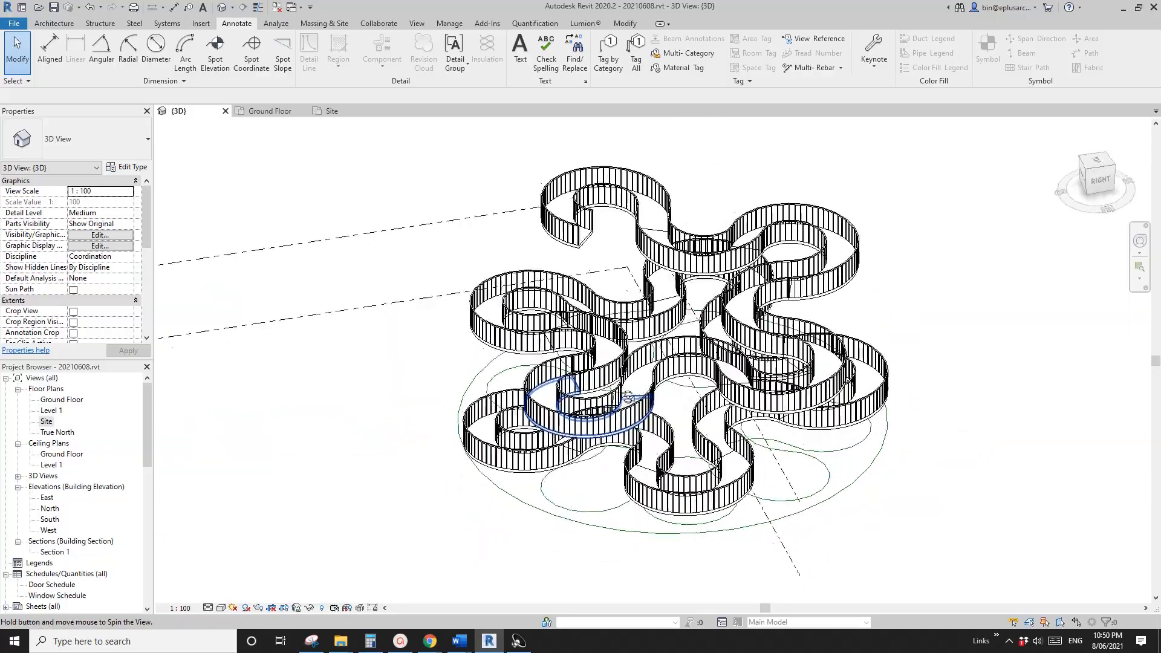
Step: Inspect the stacked ramps from oblique angles, check the solid balustrades in Word's BIG View tower images, and return to Revit
scroll(756, 412, "up", 3)
middle_click_drag(792, 396, 916, 327, "shift")
scroll(604, 390, "down", 2)
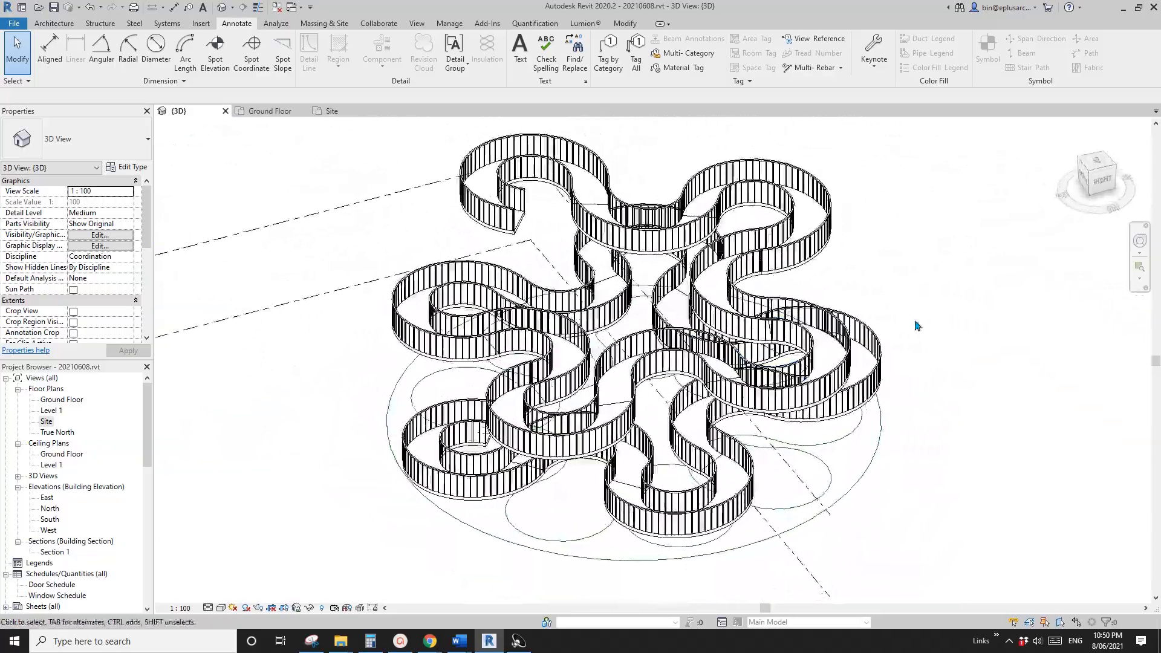
middle_click_drag(834, 363, 692, 407, "shift")
scroll(726, 402, "up", 3)
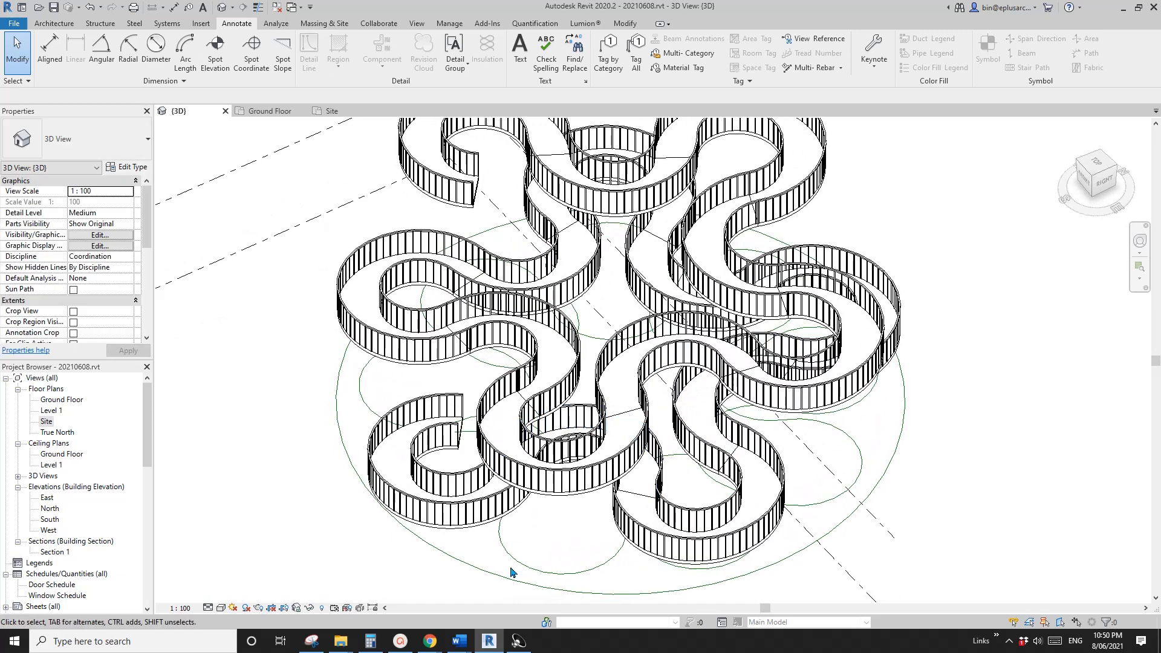
mouse_move(464, 644)
left_click(416, 587)
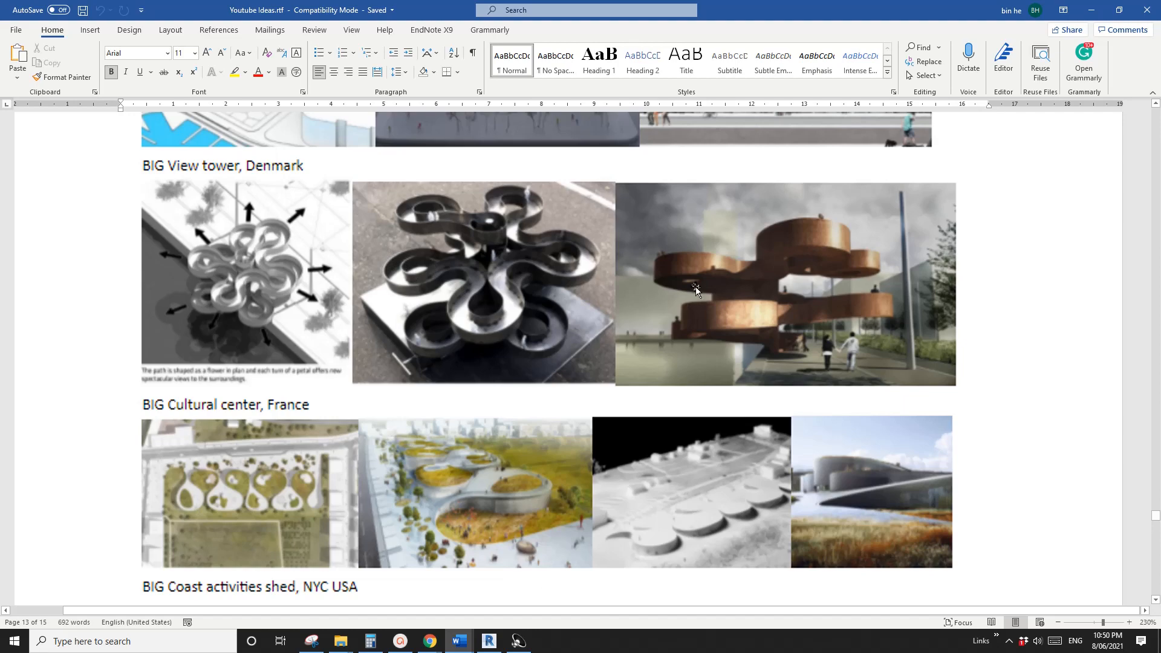
left_click(489, 641)
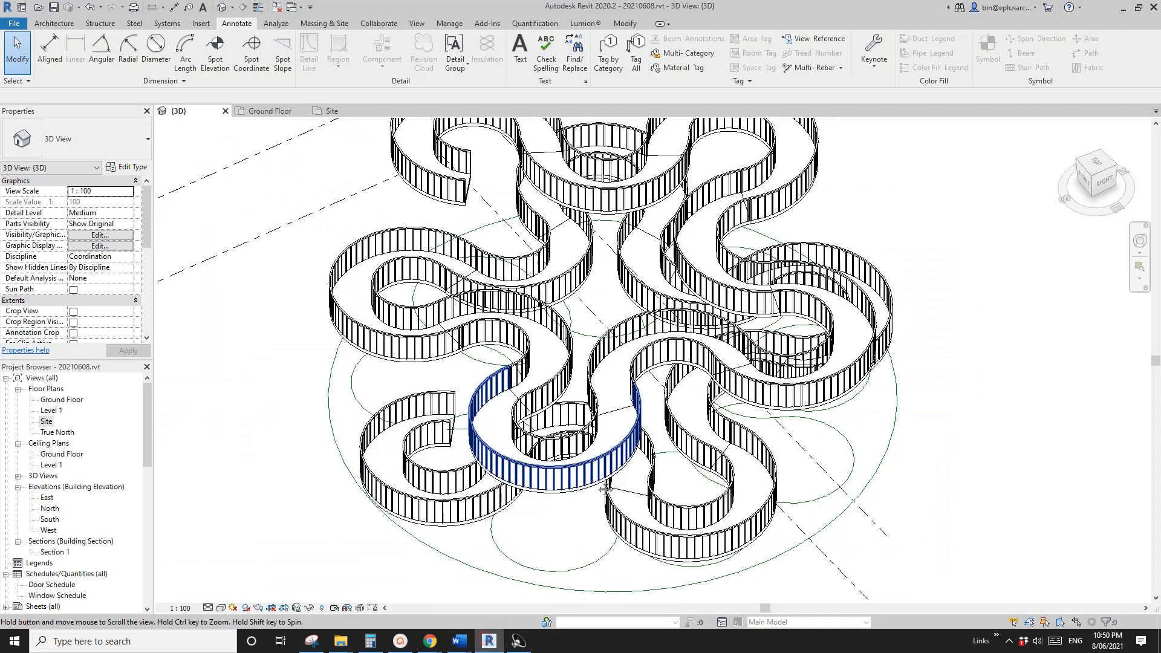
Step: Select a 1100mm railing on a front ramp, inspect its curve and joints with the neighbouring railings, and clear the selection
middle_click_drag(555, 482, 601, 472, "shift")
scroll(570, 478, "up", 2)
scroll(630, 445, "down", 1)
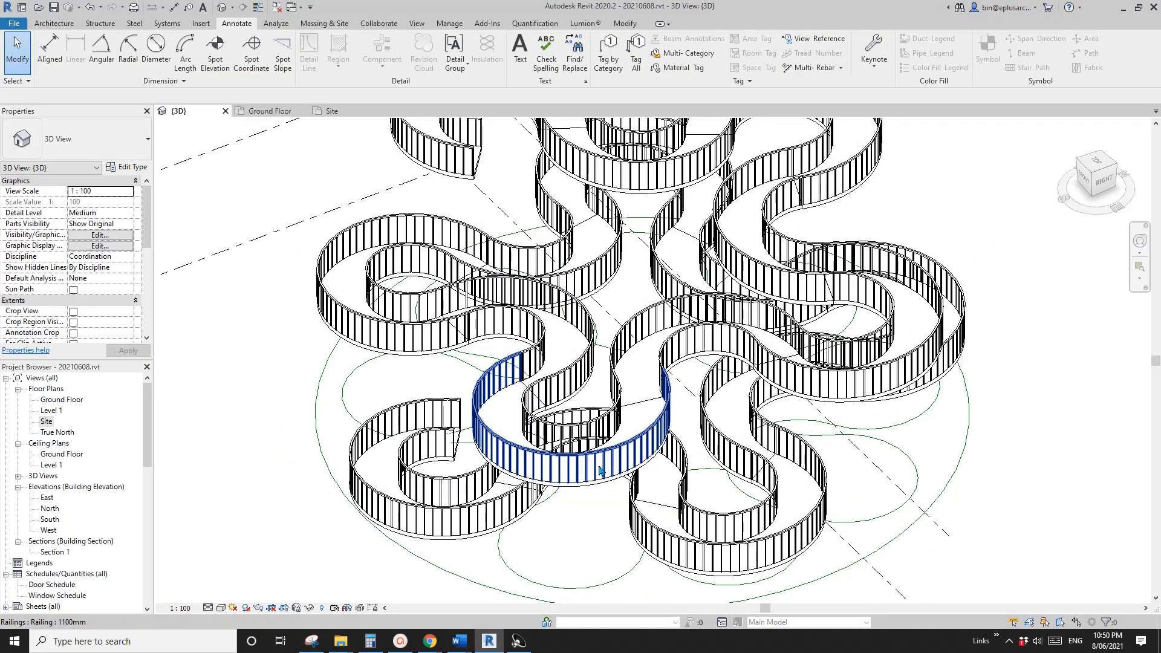
scroll(239, 185, "up", 1)
left_click(15, 25)
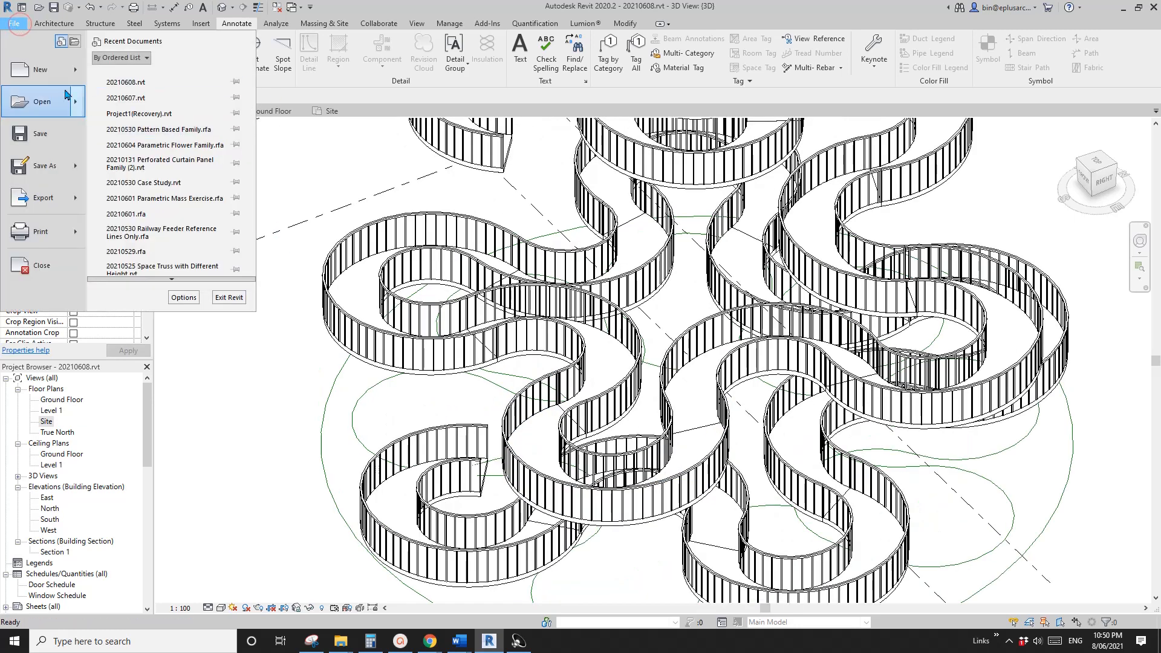
left_click(558, 382)
left_click(560, 381)
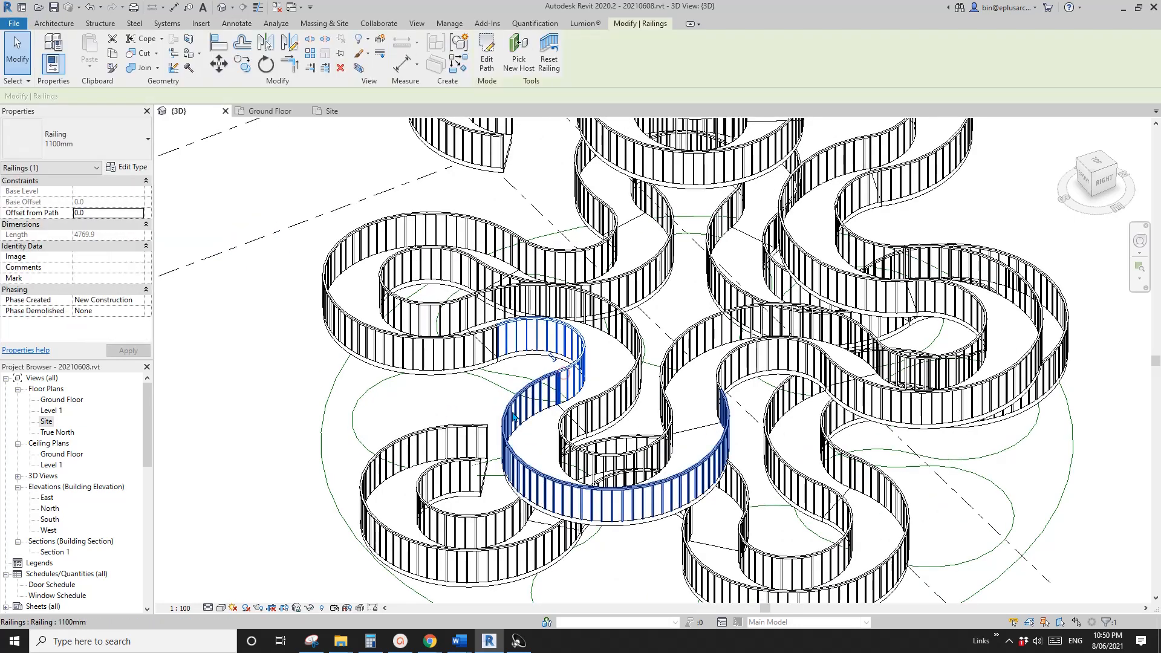
middle_click_drag(332, 324, 327, 323)
scroll(502, 384, "up", 5)
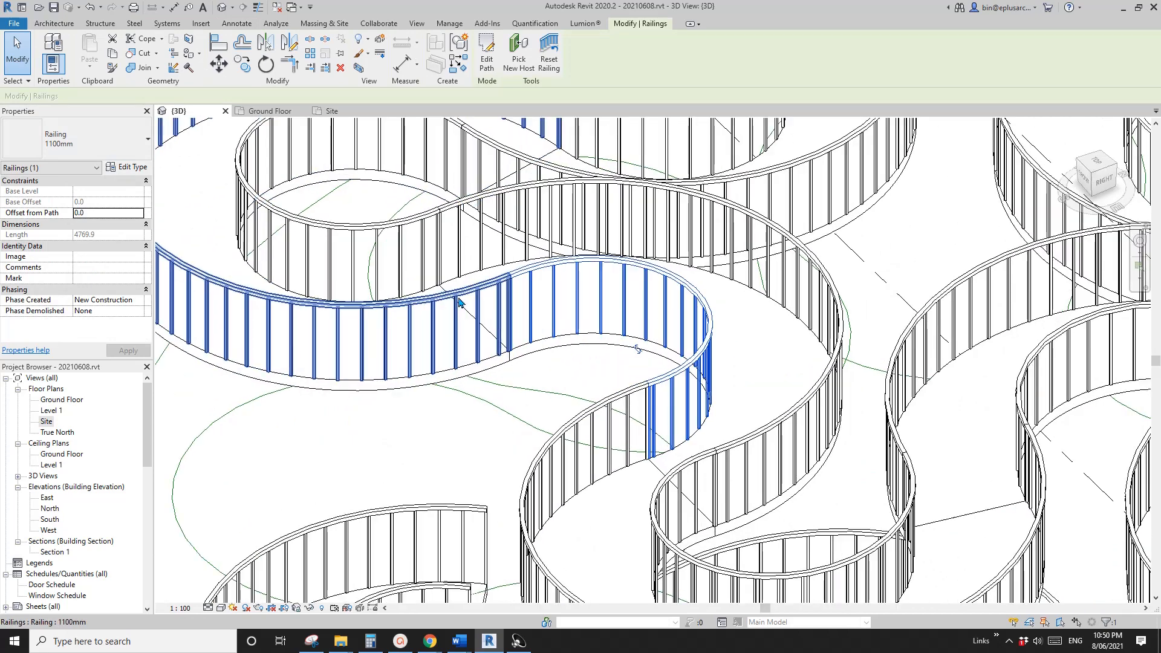
key("Escape")
Step: Examine the top rail and balusters of the outer railing along the front petal ramp
middle_click_drag(249, 296, 361, 309)
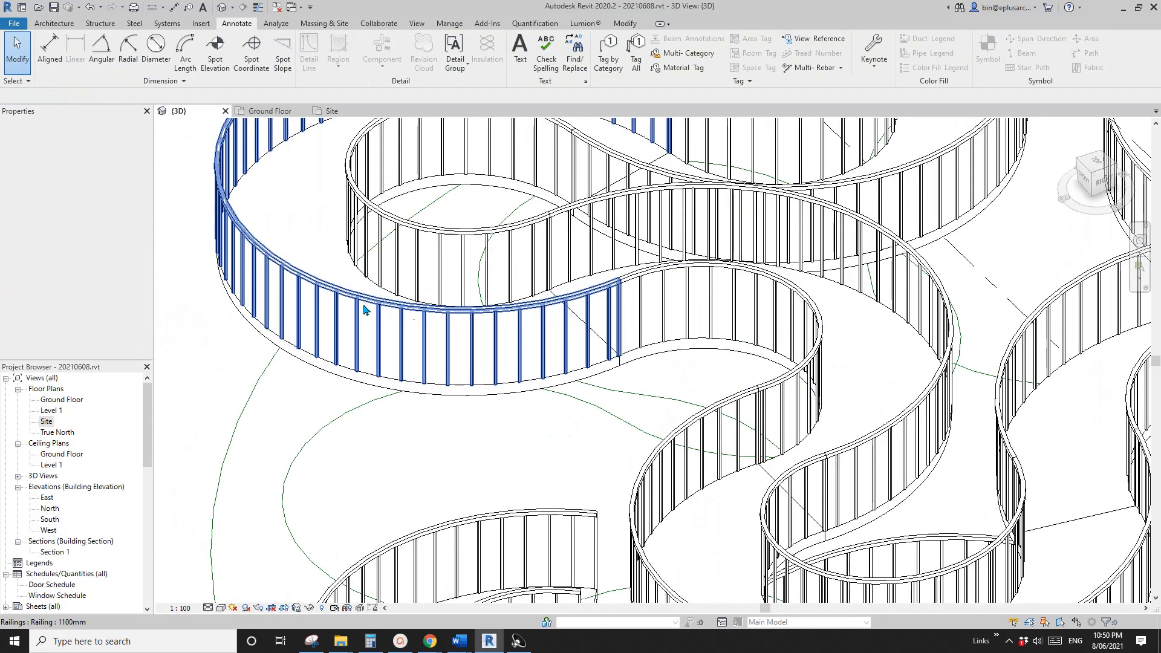
scroll(448, 332, "down", 1)
middle_click_drag(451, 334, 413, 319)
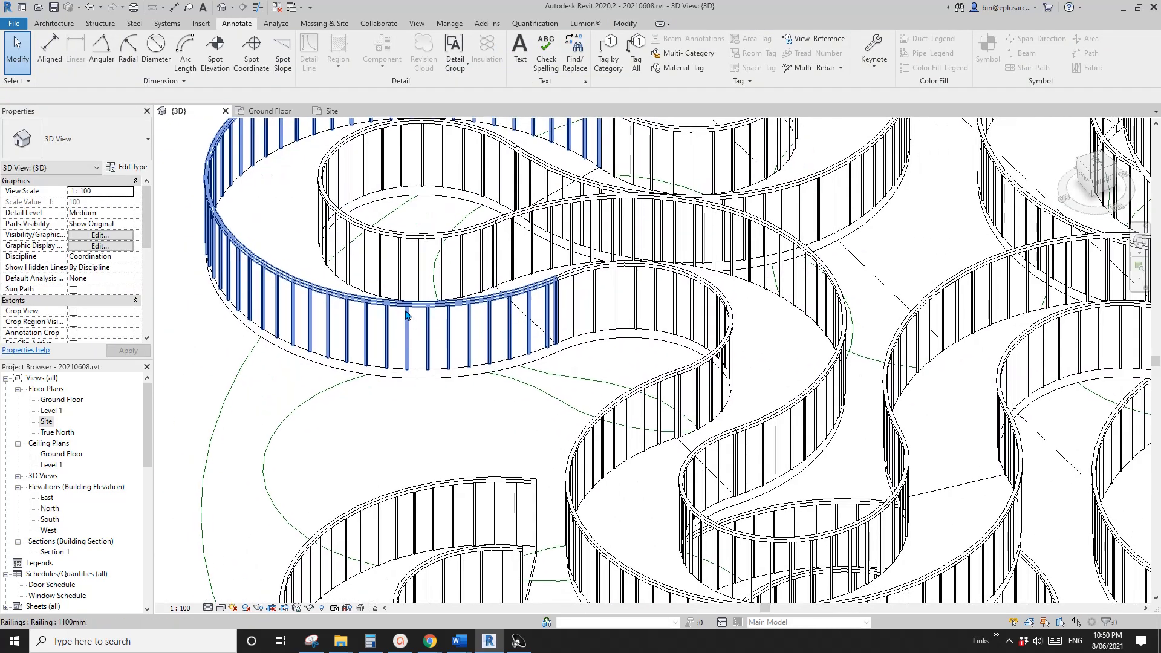
scroll(447, 314, "up", 1)
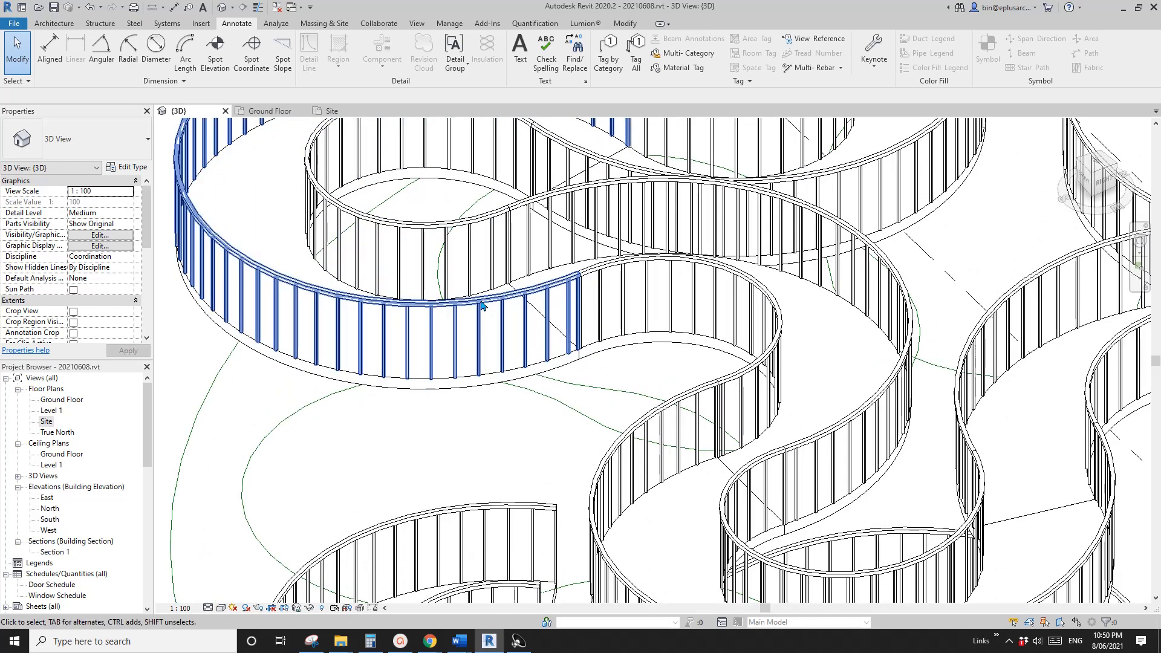
scroll(510, 301, "down", 2)
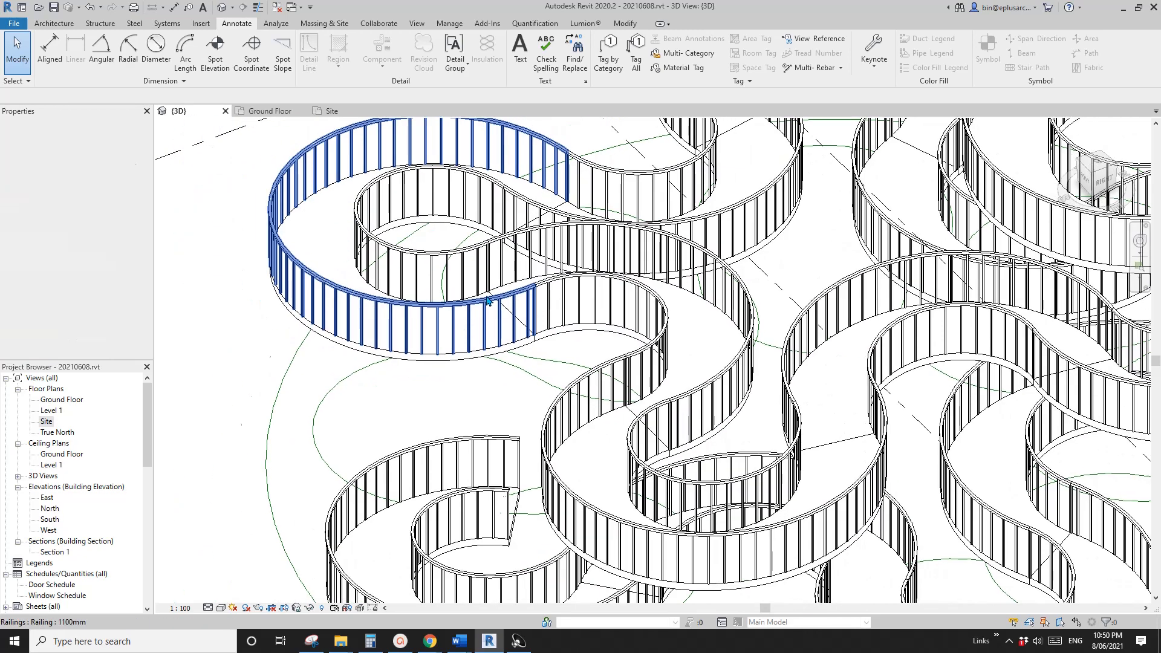
scroll(471, 304, "up", 2)
scroll(450, 302, "down", 2)
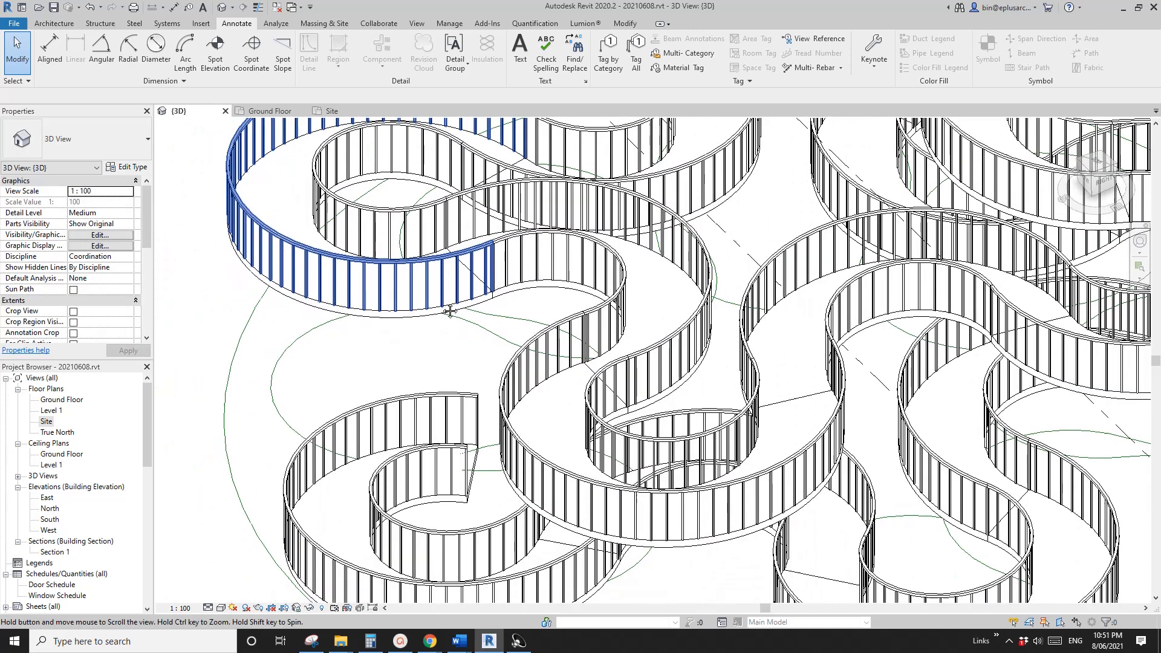
scroll(425, 292, "up", 1)
scroll(424, 292, "down", 2)
scroll(436, 304, "up", 2)
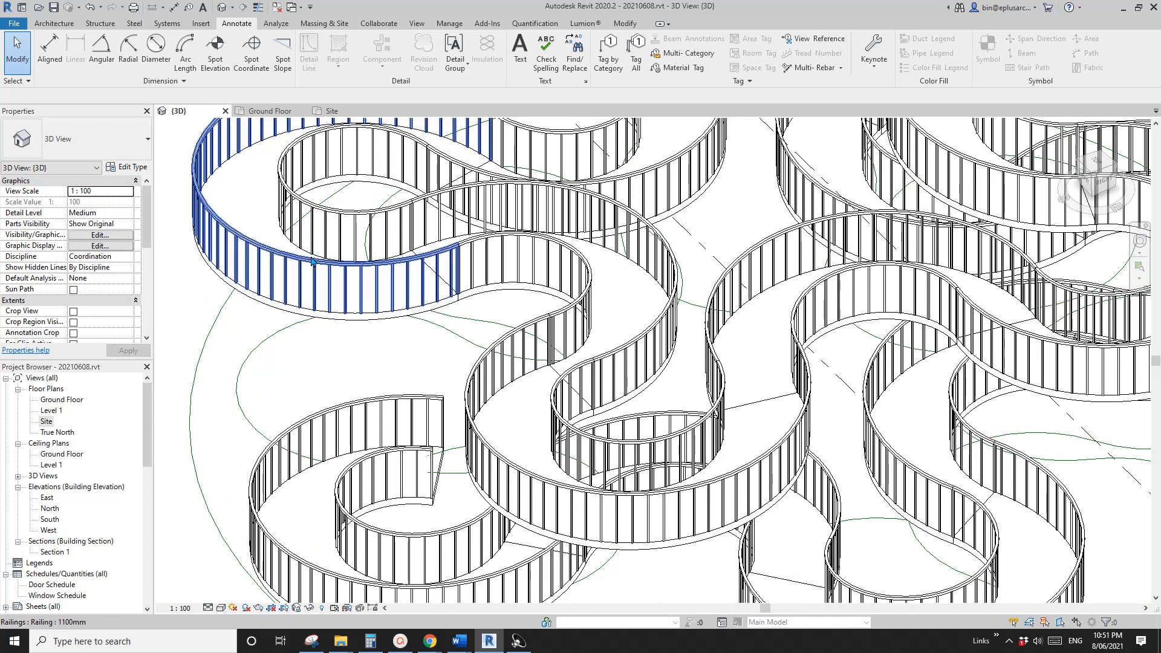
Step: Create a new family from the Metric Profile.rft template
left_click(16, 24)
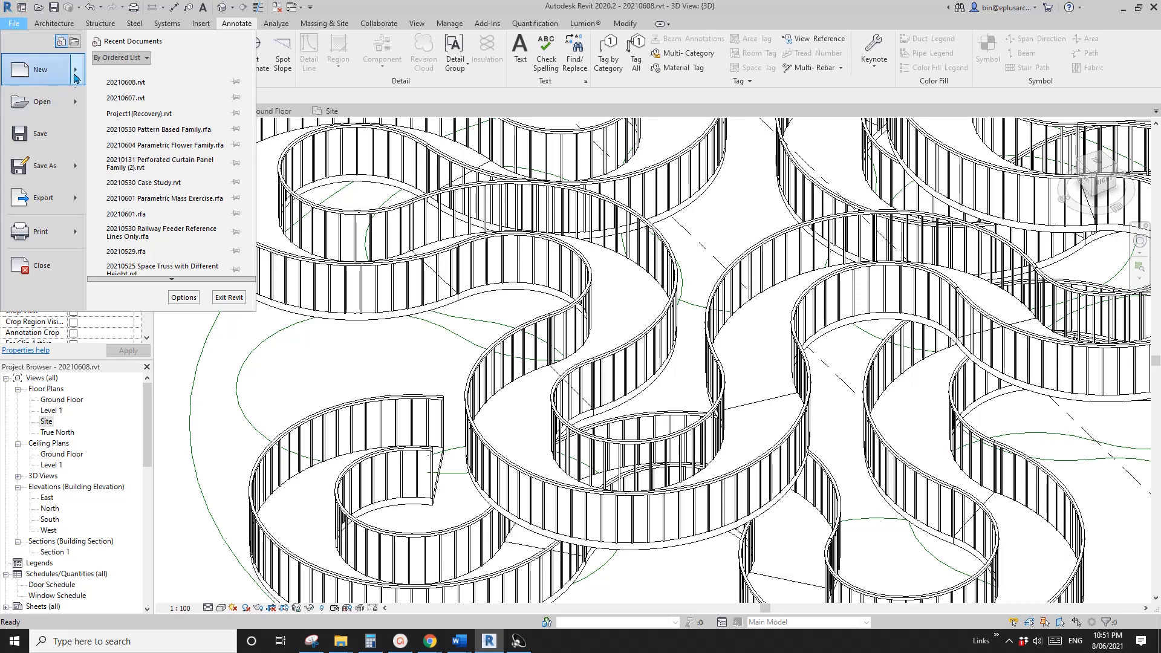
mouse_move(78, 78)
left_click(151, 111)
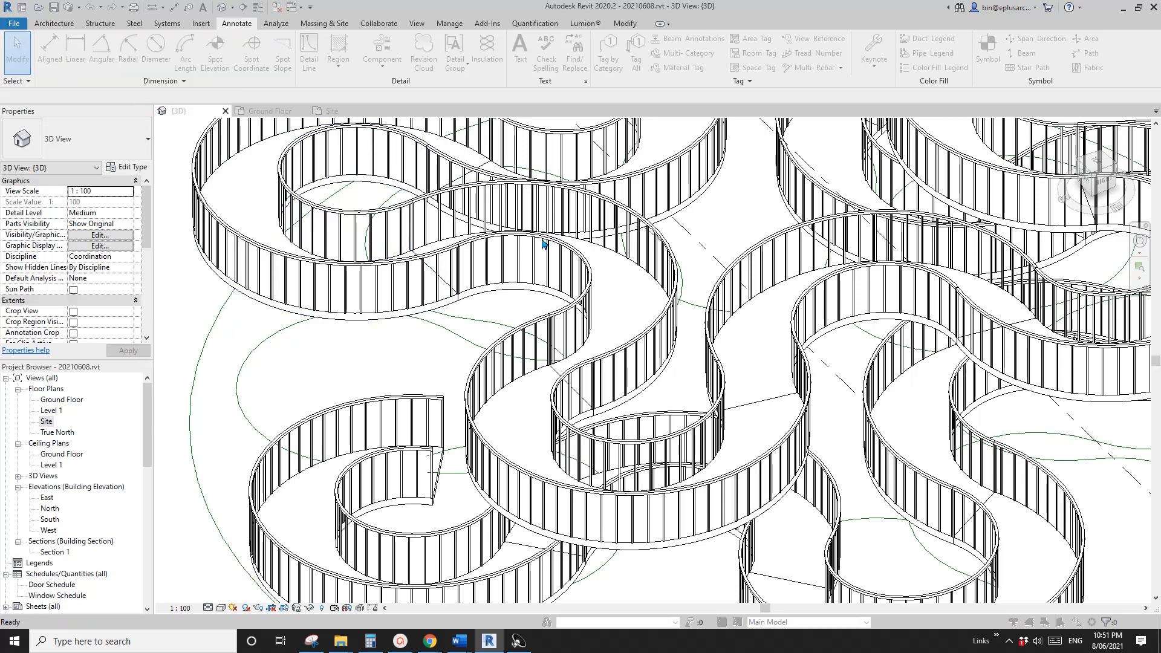
scroll(393, 363, "down", 5)
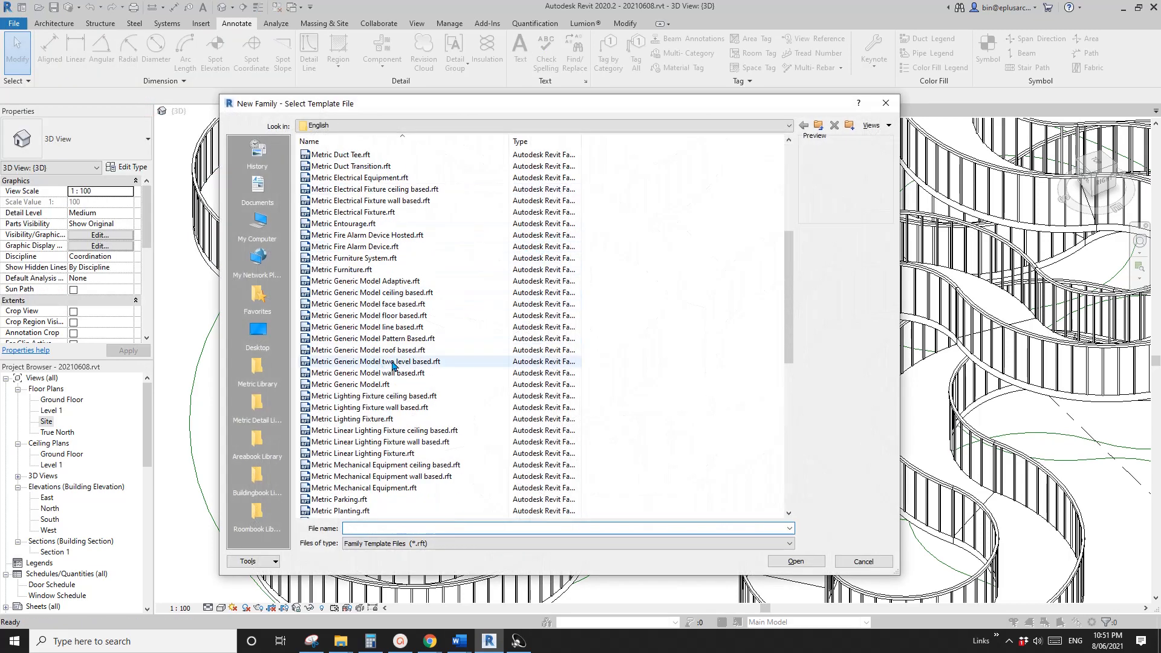
scroll(393, 365, "down", 6)
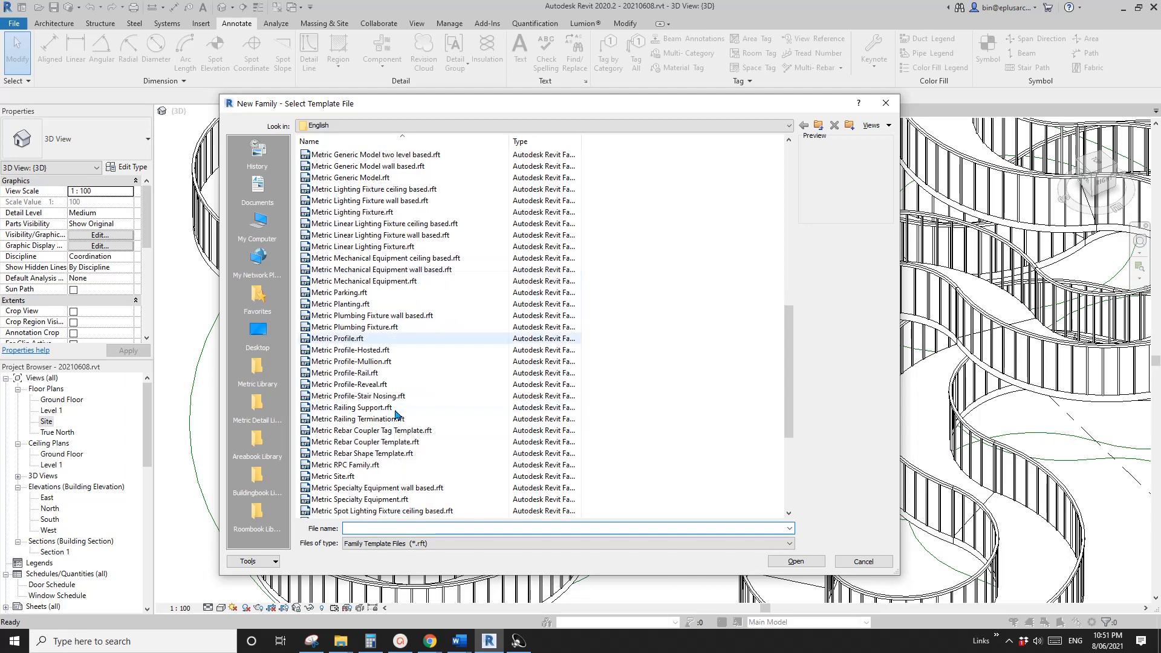
scroll(396, 415, "down", 5)
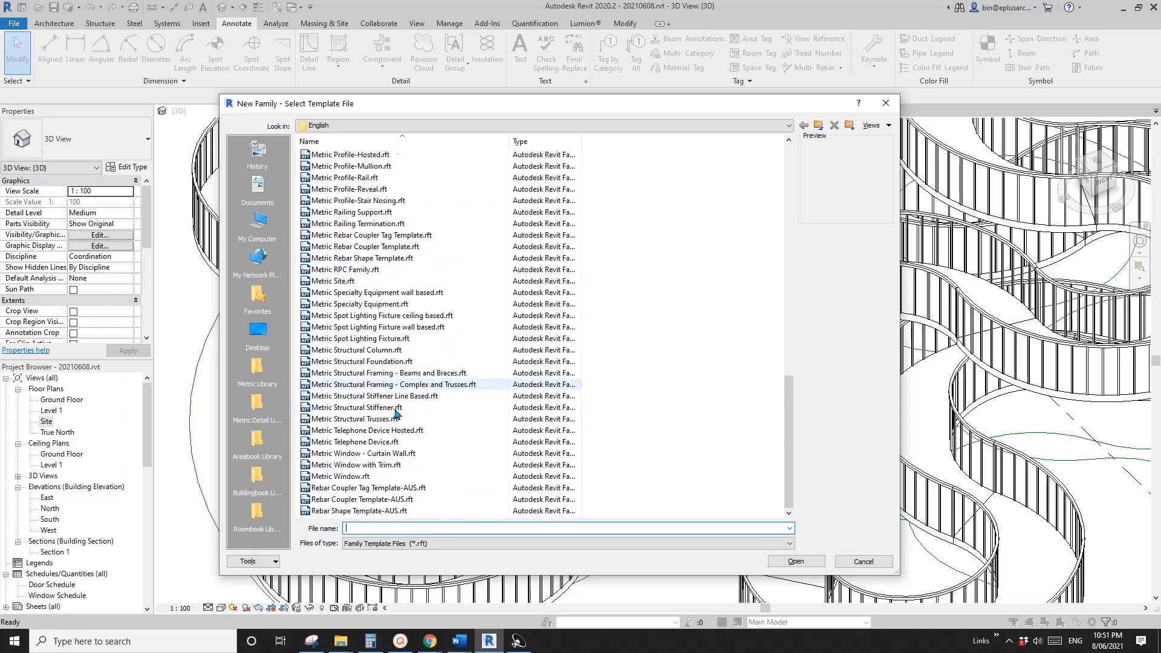
scroll(387, 405, "up", 1)
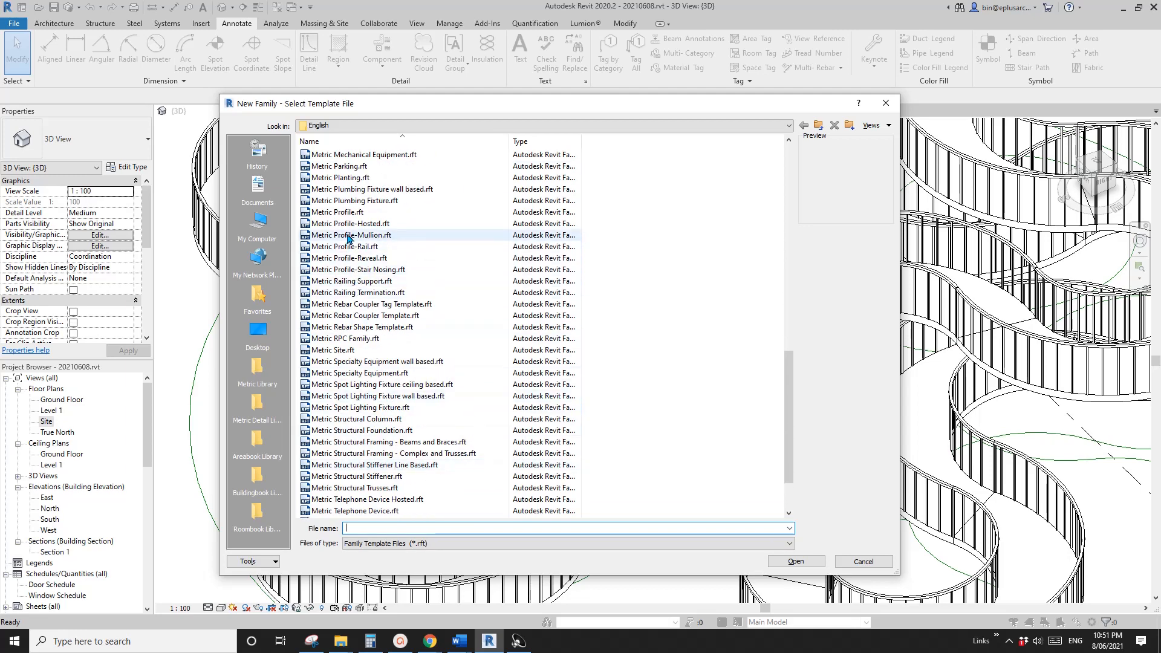
left_click(350, 212)
double_click(357, 213)
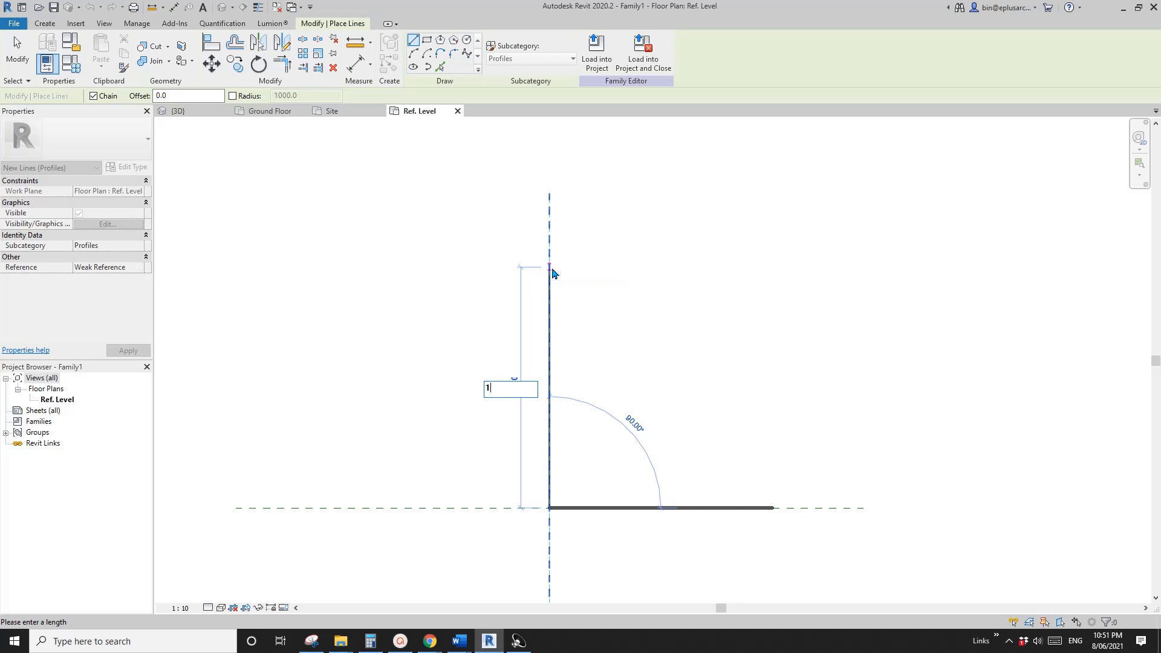
Step: Draw a closed rectangular profile 1200 mm tall and about 40 mm wide, rising from the horizontal reference plane beside the vertical one
key("Return")
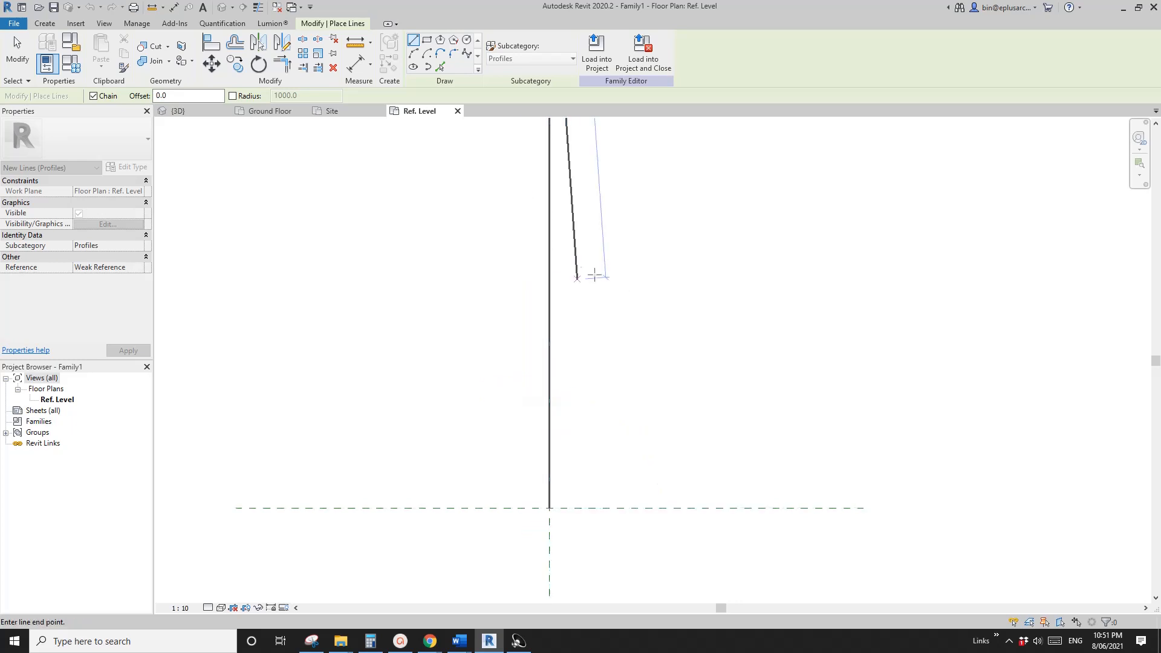
scroll(514, 302, "up", 2)
middle_click_drag(562, 263, 513, 177)
left_click(556, 231)
scroll(557, 295, "down", 1)
left_click(534, 430)
left_click(542, 428)
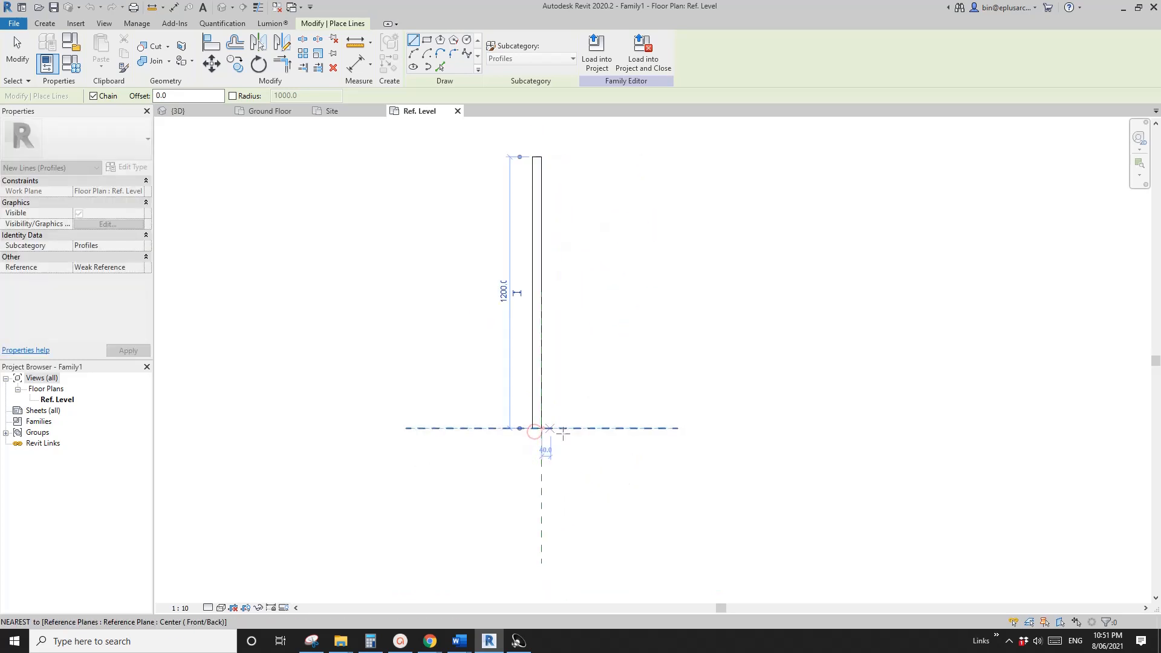
Step: Move the whole rectangular profile 20 mm sideways so its base midpoint sits on the intersection of the reference planes
key("Escape")
key("Escape")
left_click(544, 418)
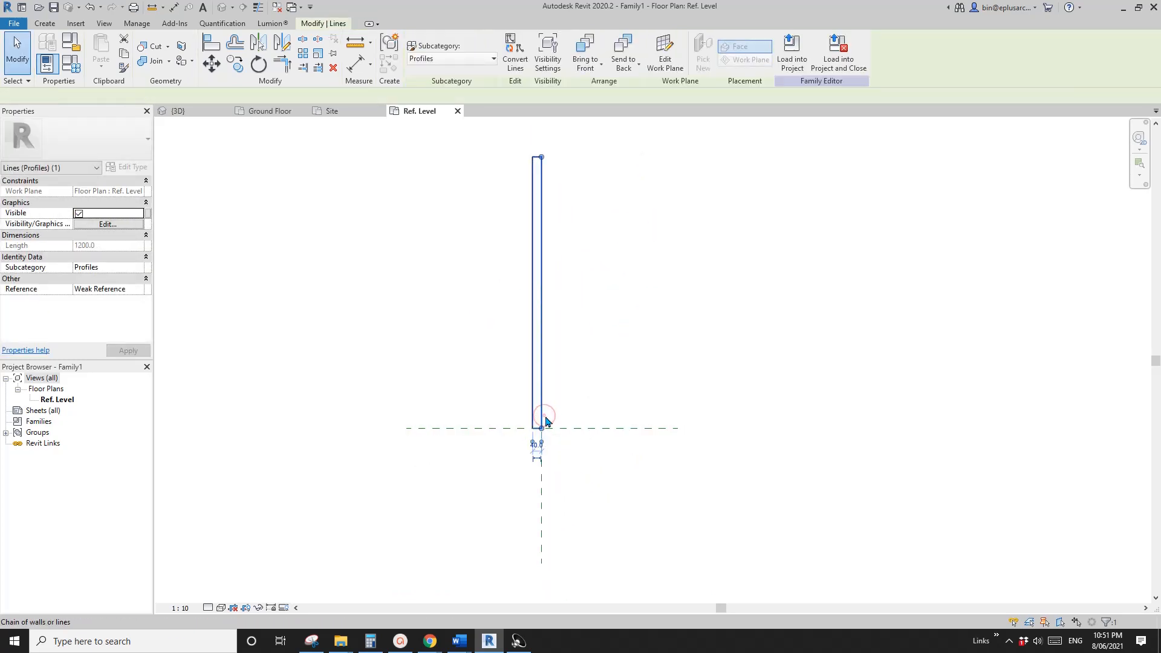
left_click(546, 422)
scroll(540, 438, "up", 3)
key("m")
key("v")
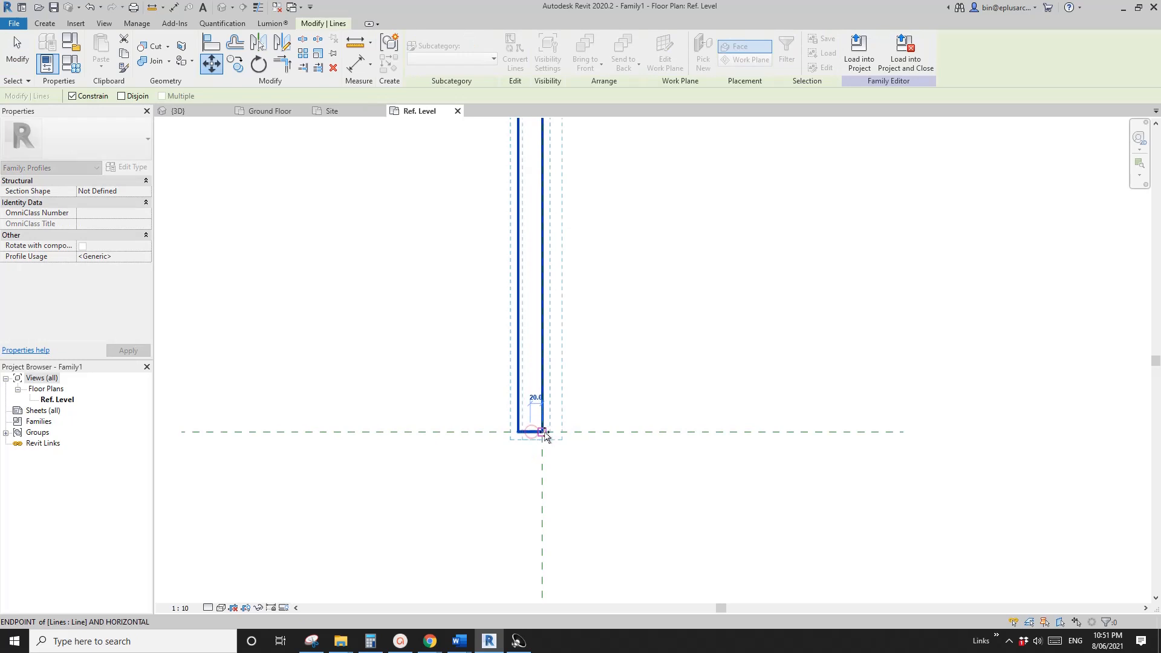
key("Escape")
key("Escape")
scroll(544, 434, "down", 4)
middle_click_drag(563, 420, 572, 478)
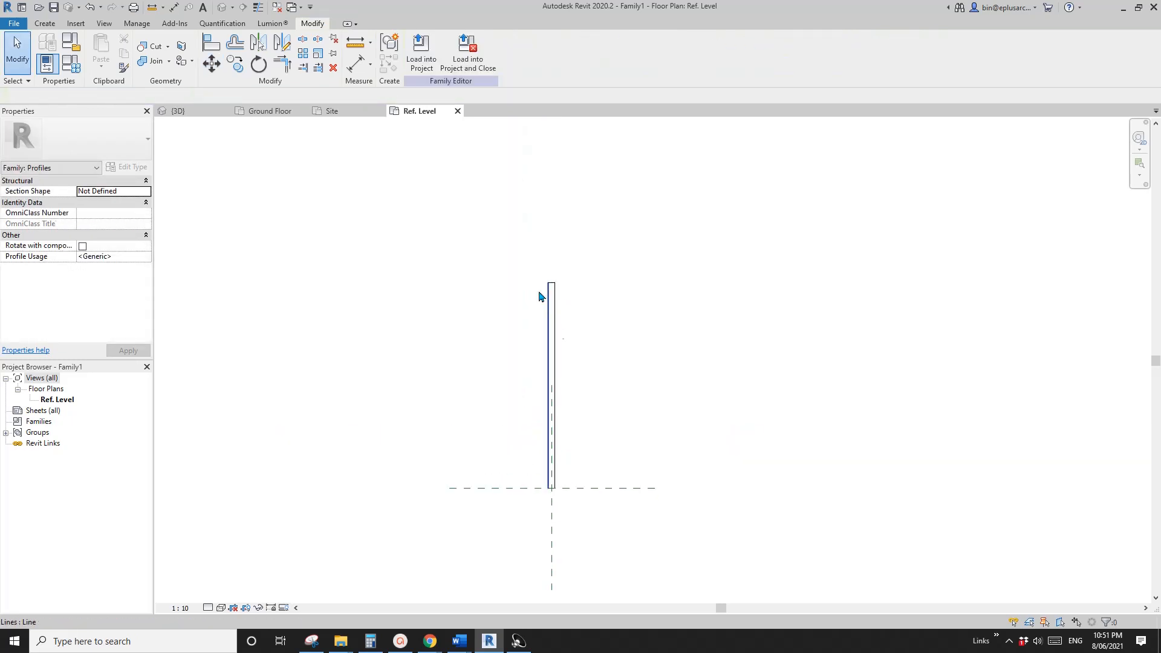
Step: Load the profile into the project, close the family without saving, and return to the 3D view
middle_click_drag(544, 430, 535, 403)
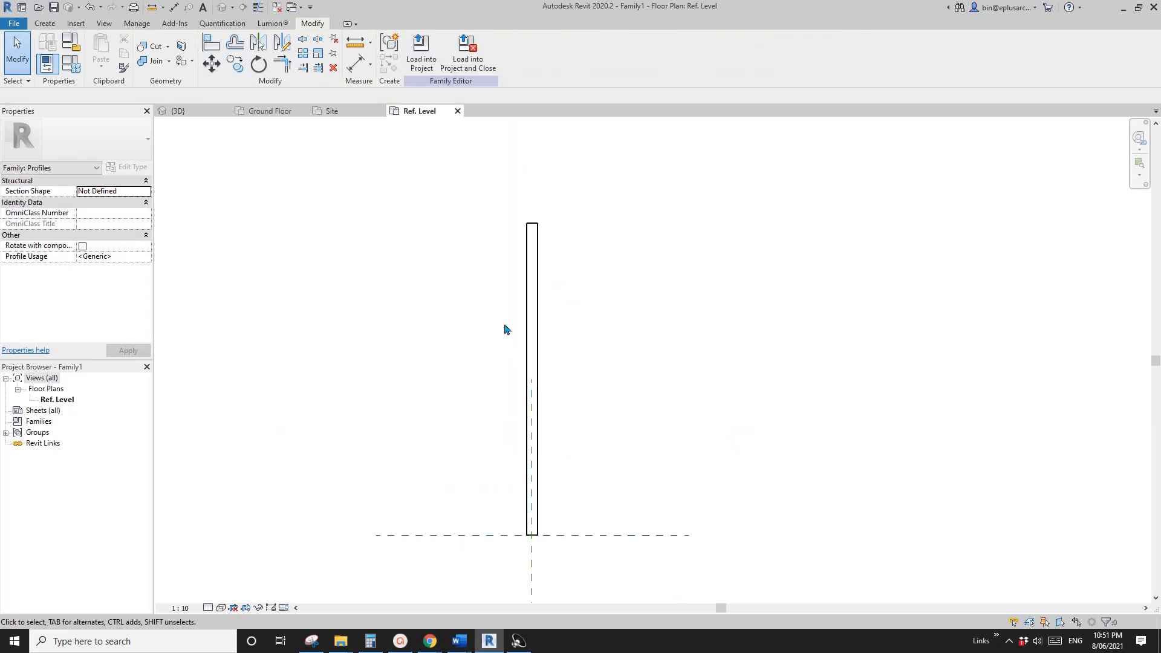
middle_click_drag(517, 324, 515, 331)
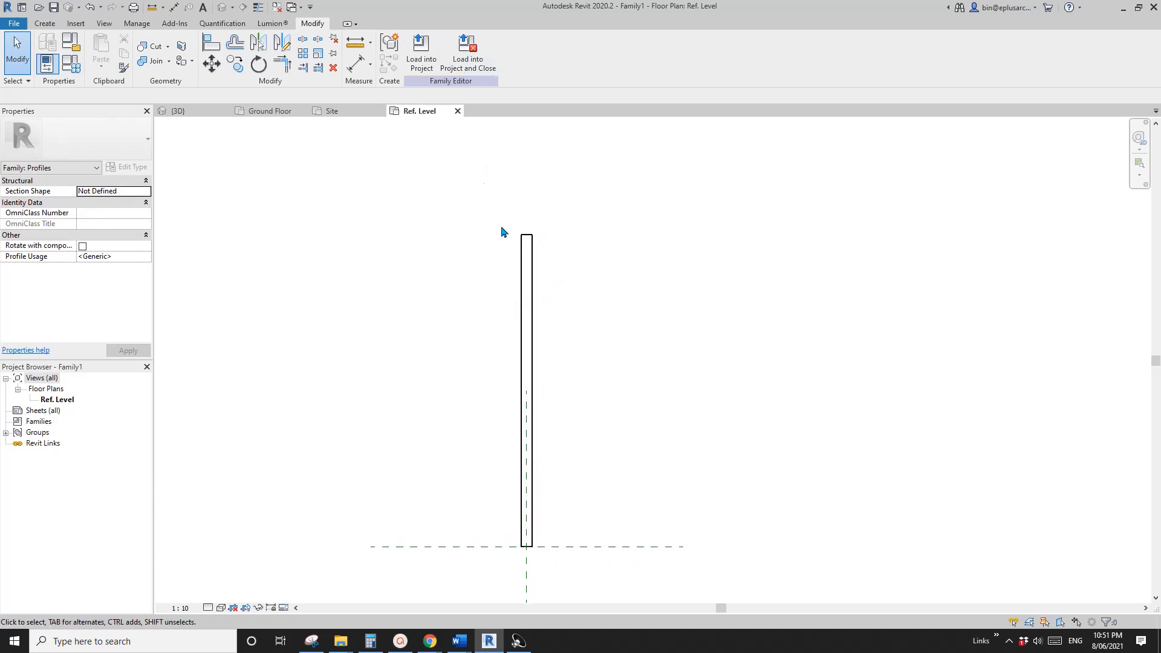
middle_click_drag(501, 232, 507, 236)
left_click(483, 76)
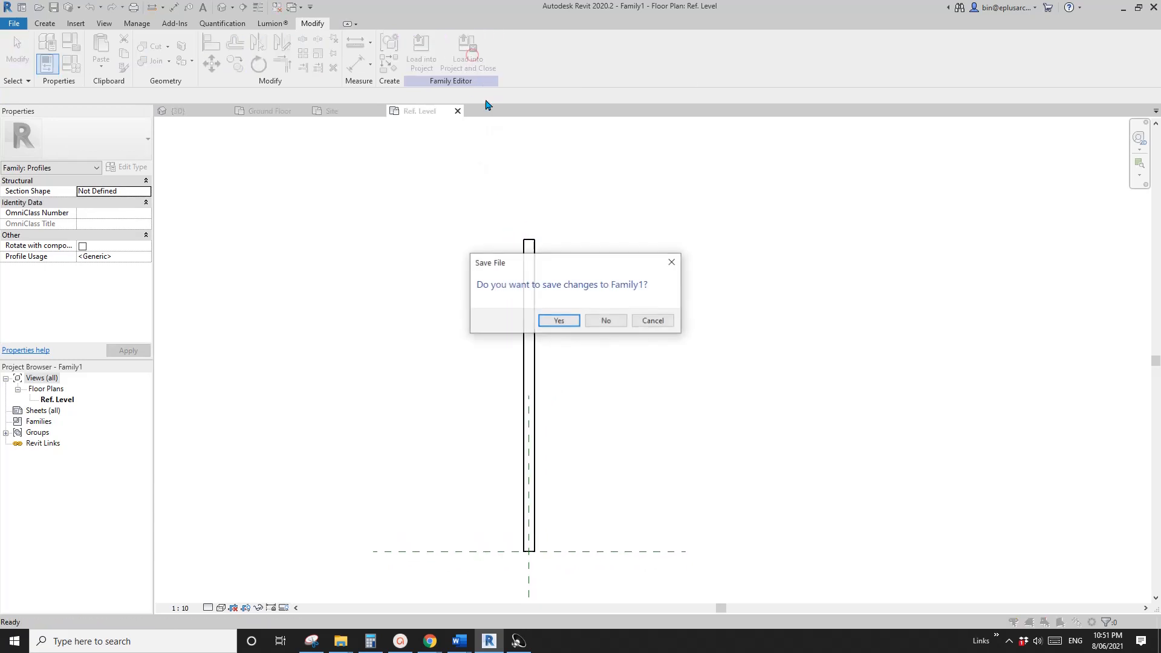
left_click(600, 321)
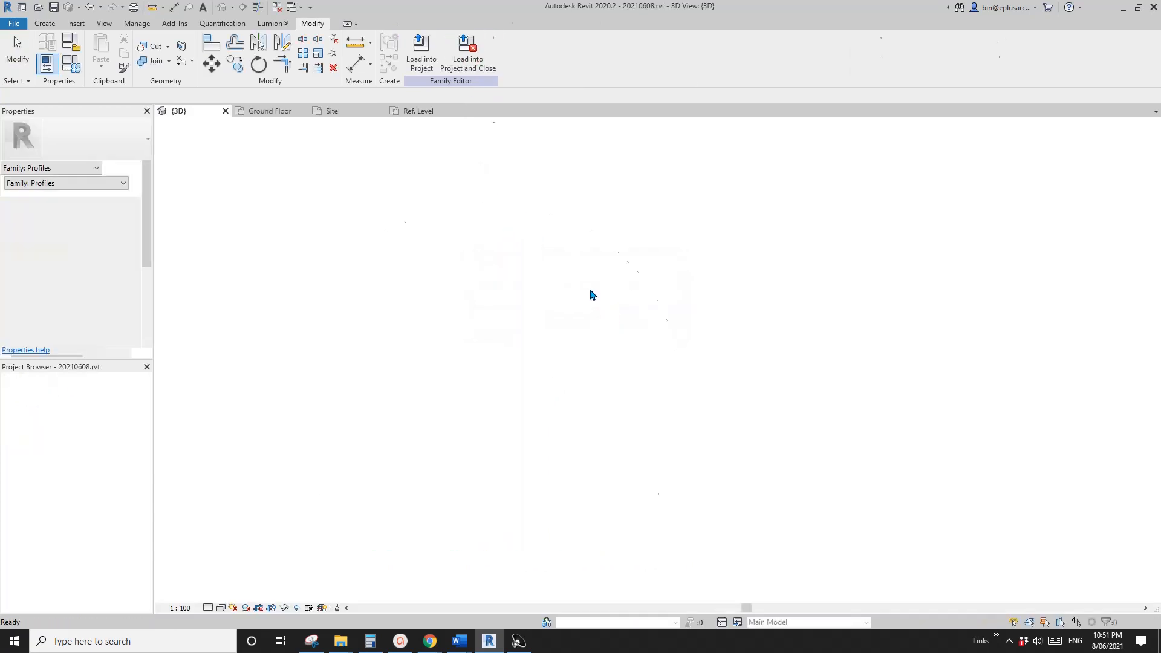
left_click(204, 9)
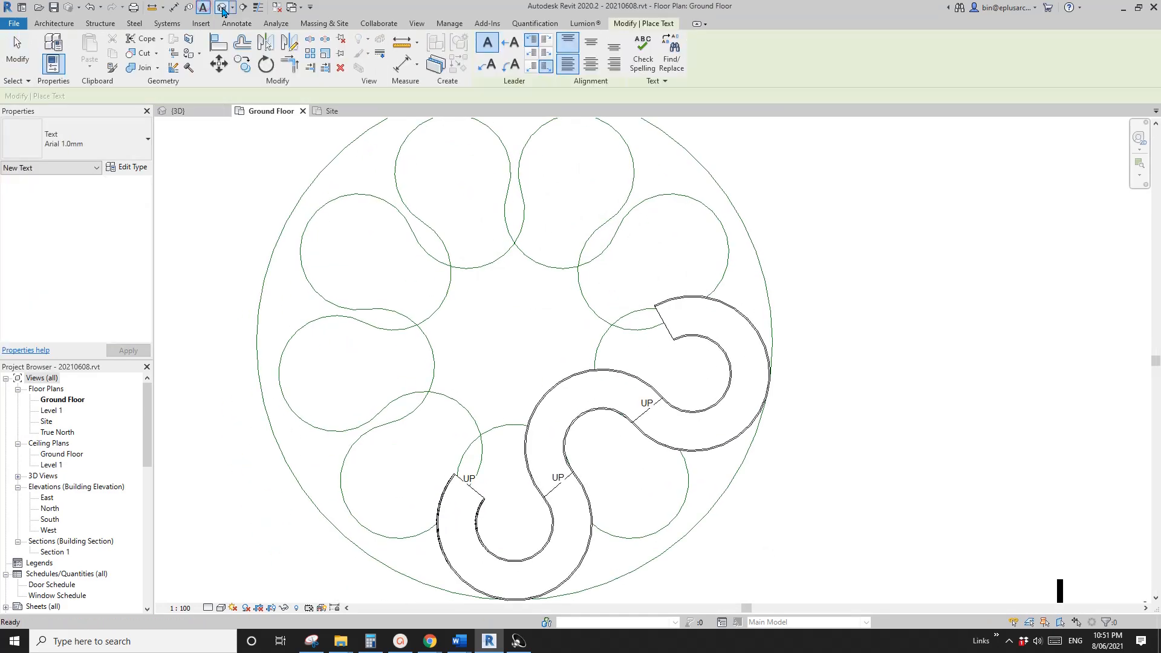
left_click(177, 111)
scroll(568, 325, "down", 1)
key("Escape")
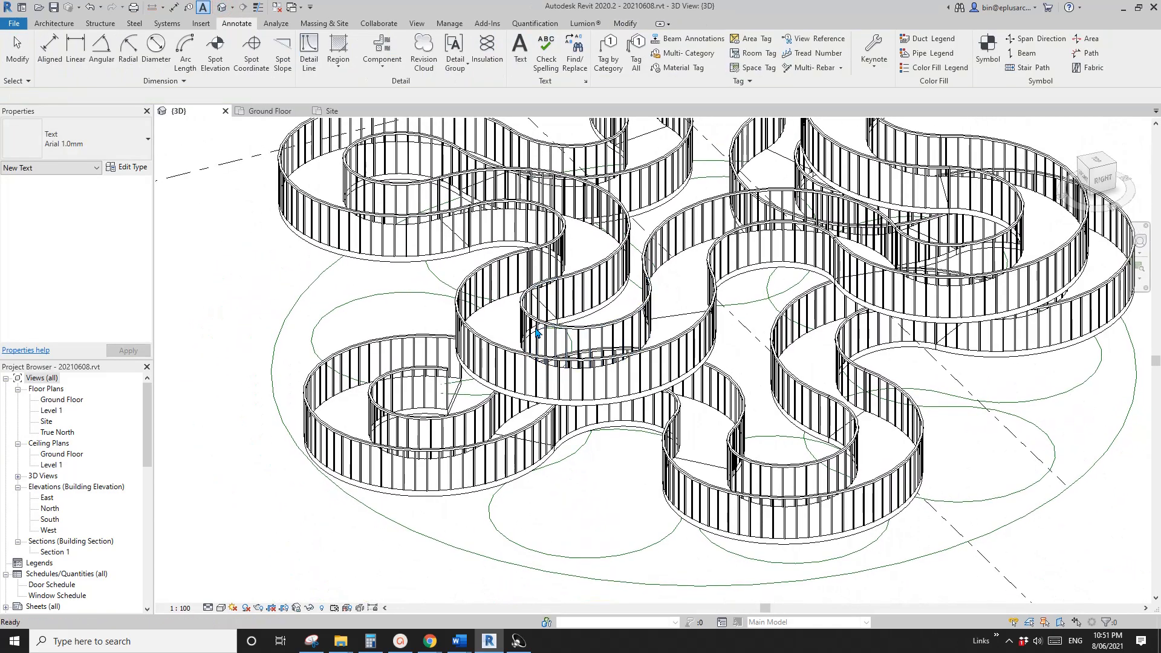
Step: Duplicate the type of the front ramp's outer 1100mm railing as "solid"
left_click(470, 336)
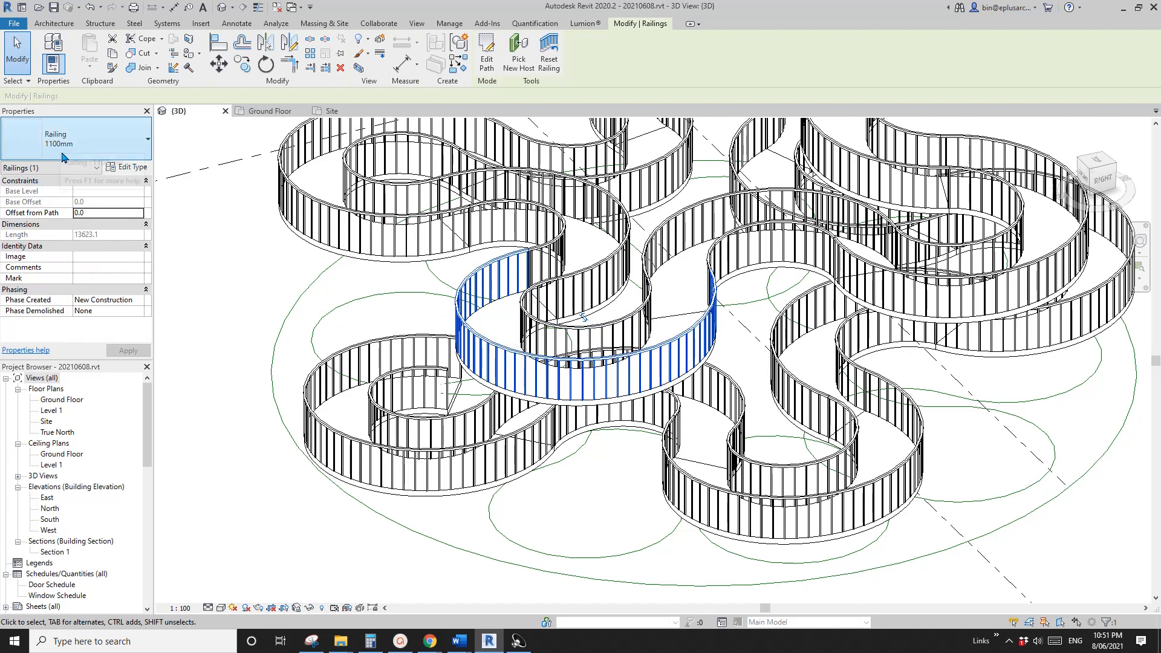
left_click(126, 168)
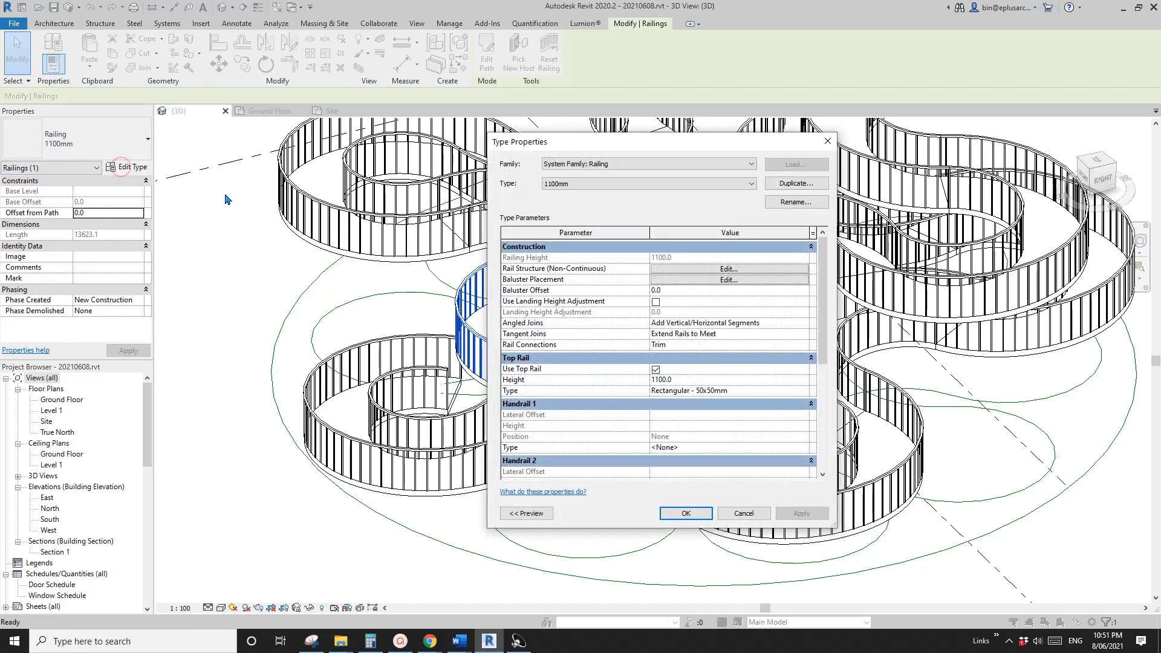
left_click(804, 184)
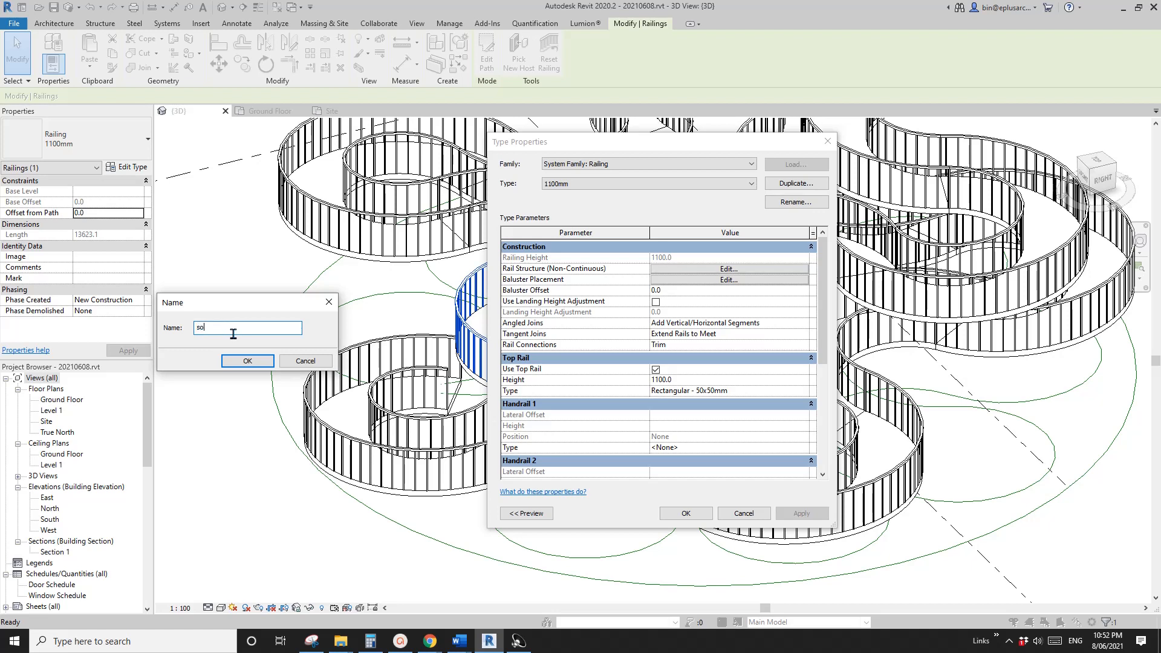
left_click(250, 363)
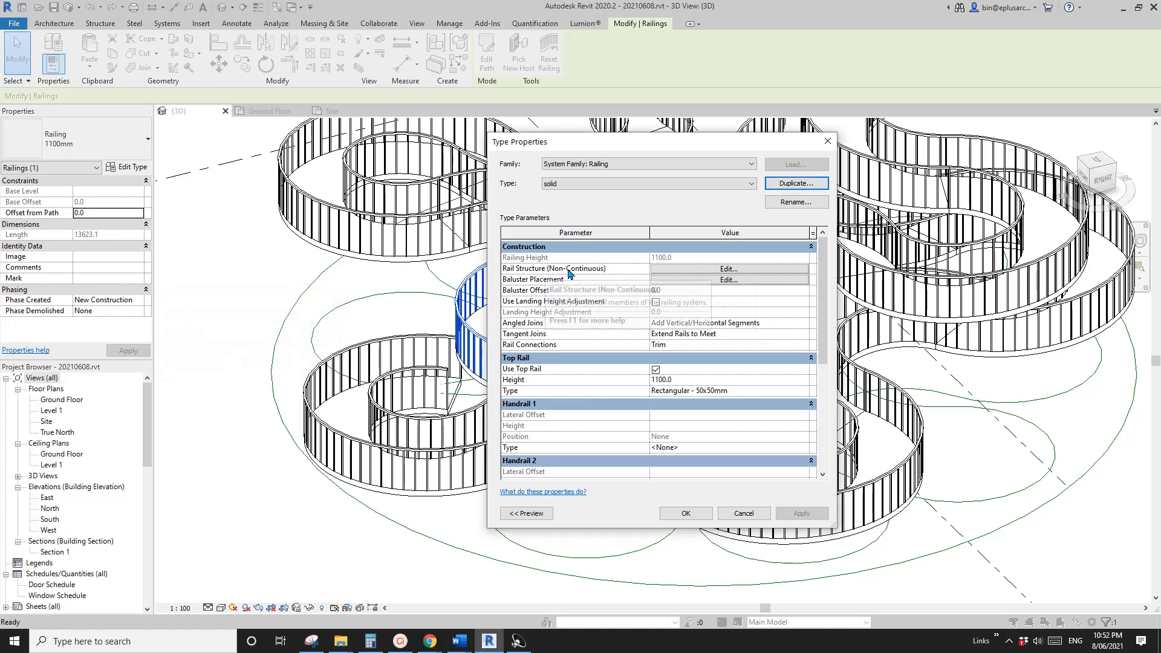
Step: Set the solid railing type's regular baluster to None and turn off the use of balusters per tread on stairs
left_click(709, 270)
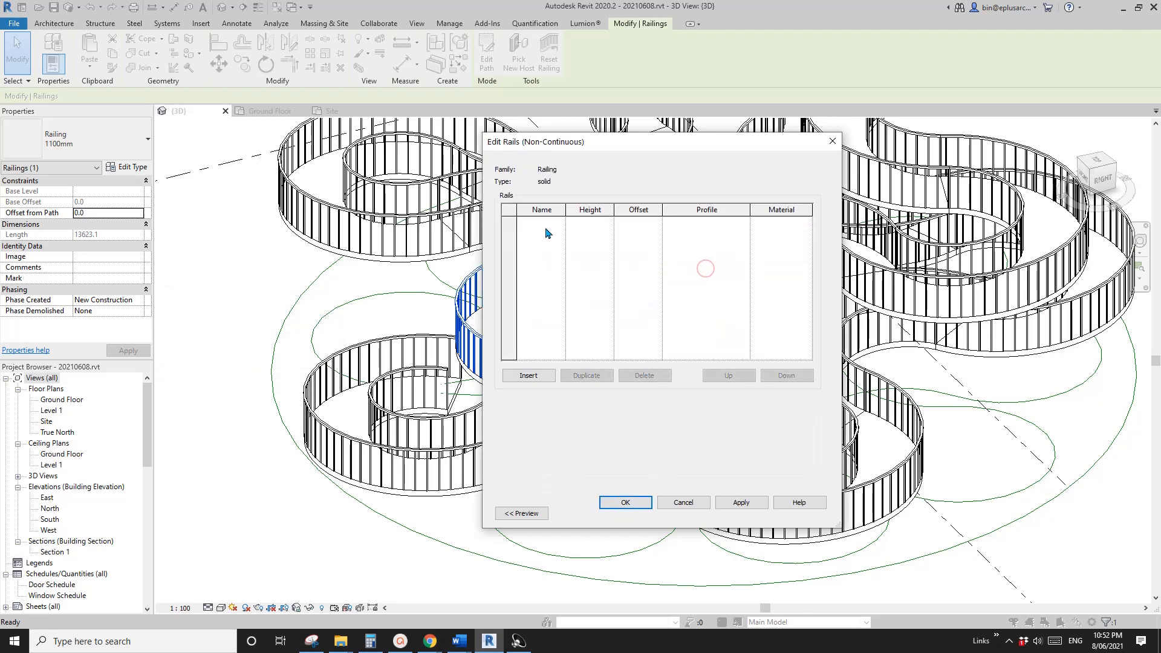
left_click(832, 142)
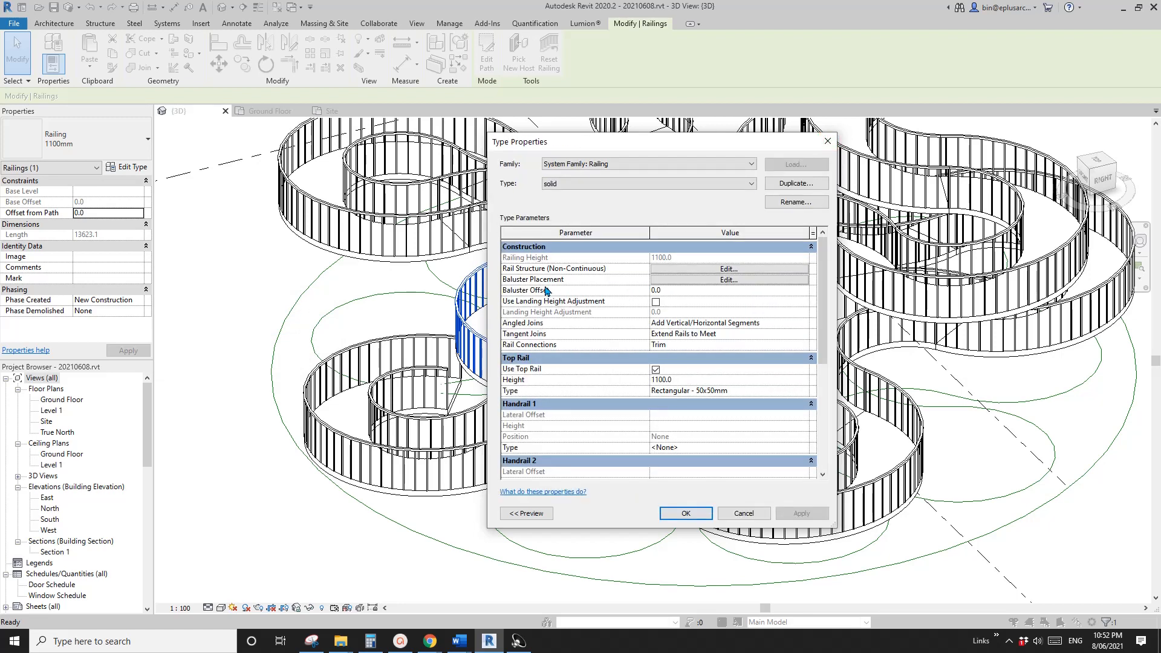
left_click(678, 280)
left_click(598, 229)
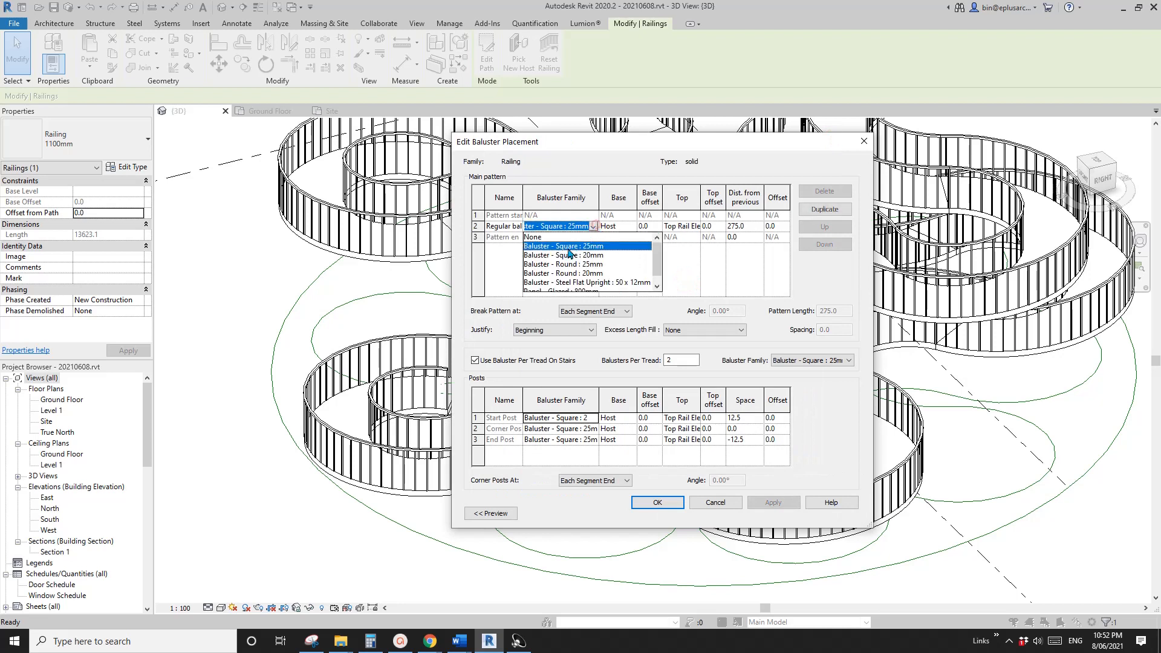
left_click(602, 236)
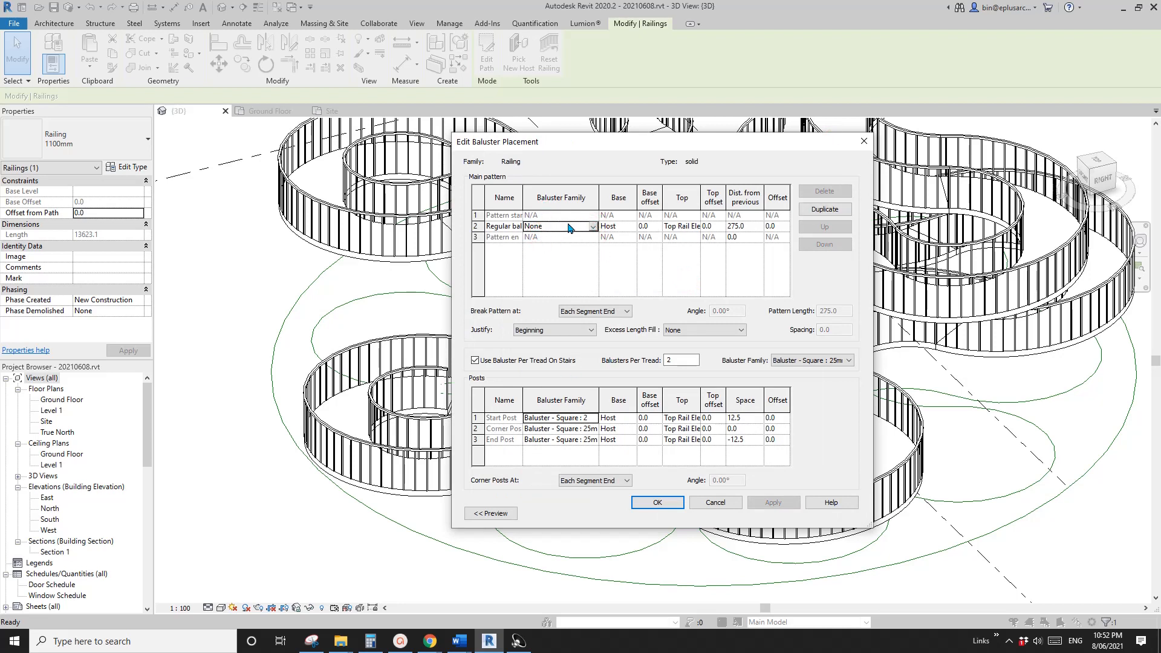
left_click(475, 361)
Step: Set the solid railing type's start, corner and end posts to None and accept the baluster placement
left_click(593, 417)
left_click(593, 417)
left_click(596, 427)
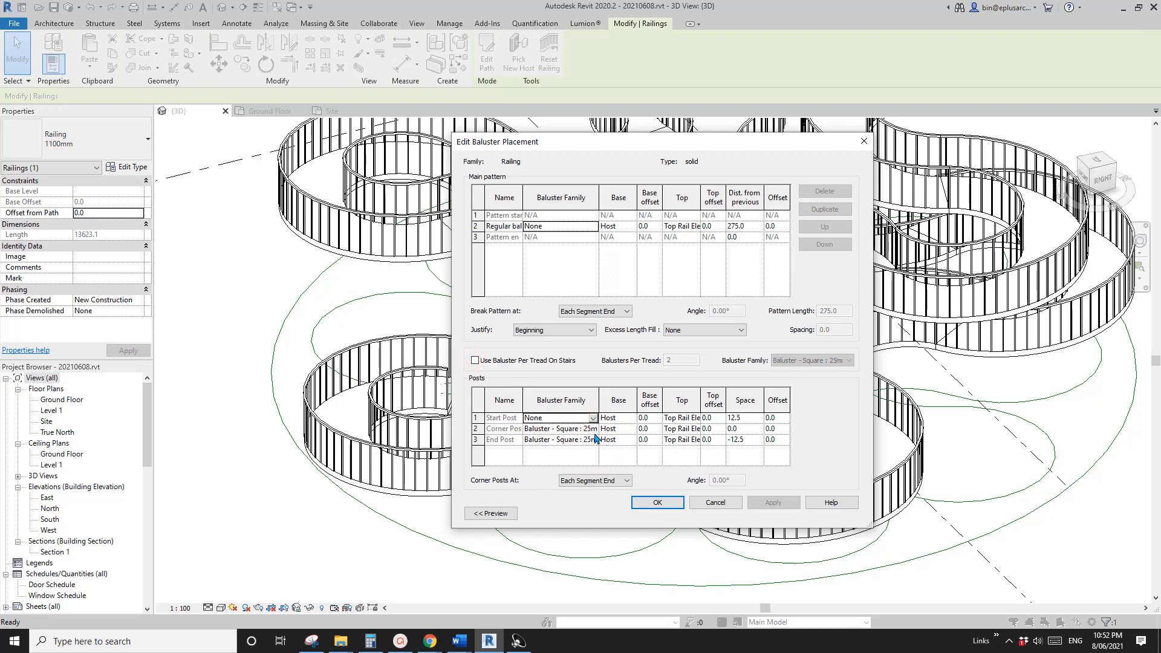
left_click(593, 429)
left_click(593, 428)
left_click(535, 435)
left_click(592, 439)
left_click(593, 440)
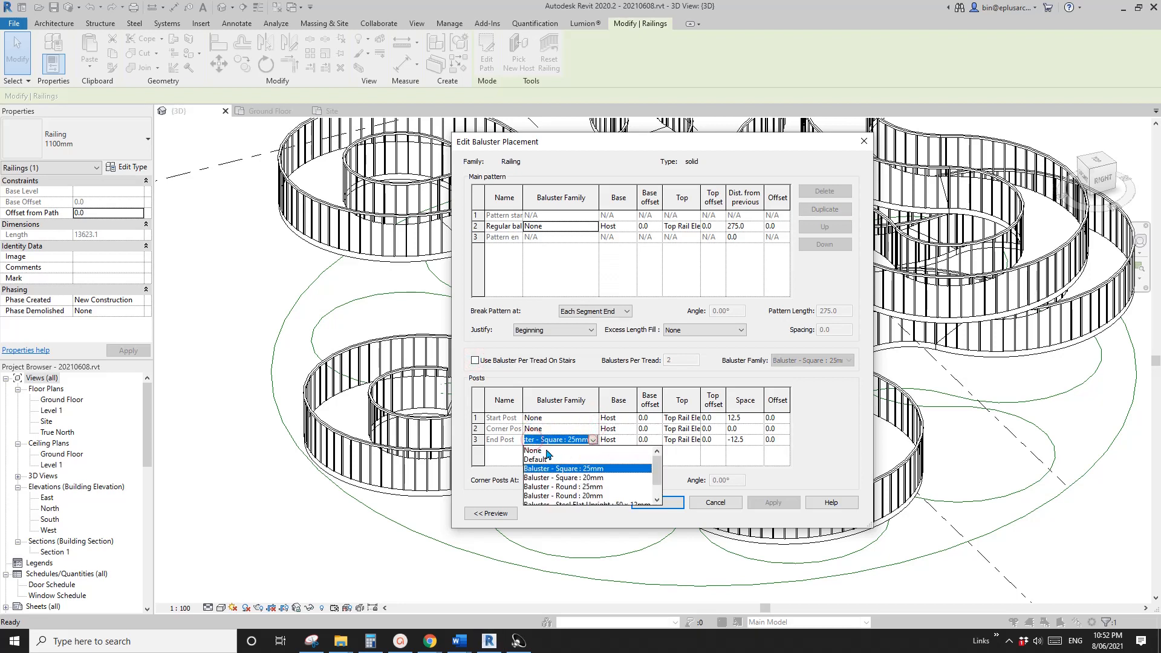
left_click(546, 450)
left_click(658, 503)
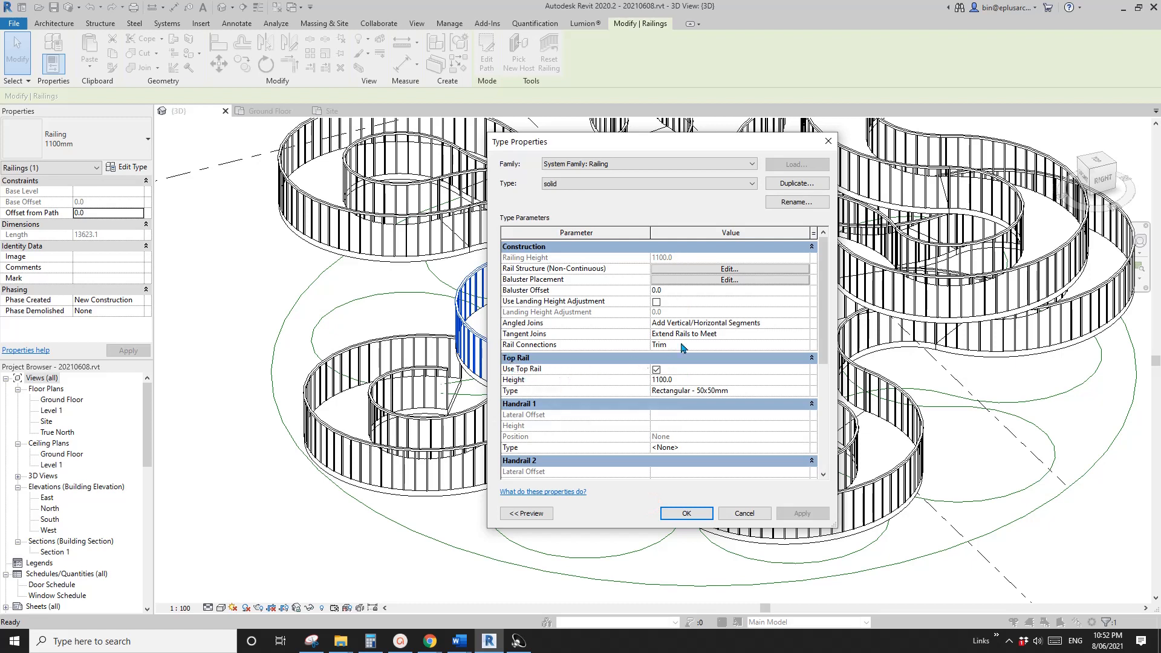
Step: Set the top rail height of the solid railing type to 0
scroll(827, 290, "down", 1)
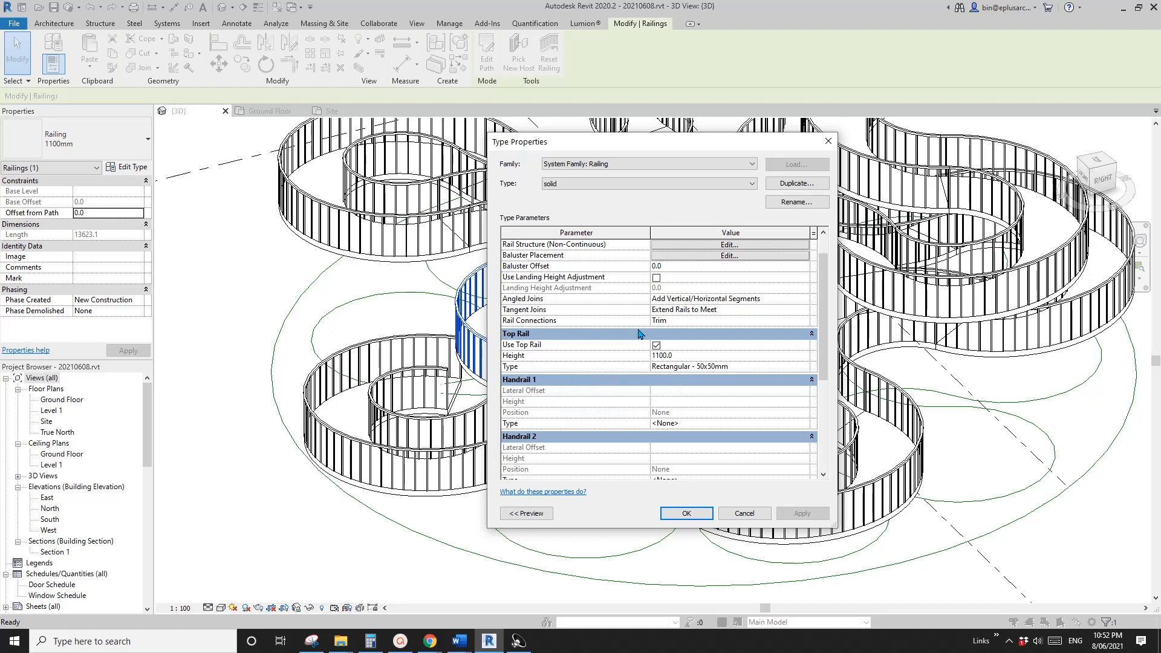
left_click(565, 357)
type("0")
left_click(769, 376)
Step: Duplicate the Rectangular - 50x50mm top rail type as "solid 1200mm"
left_click(804, 366)
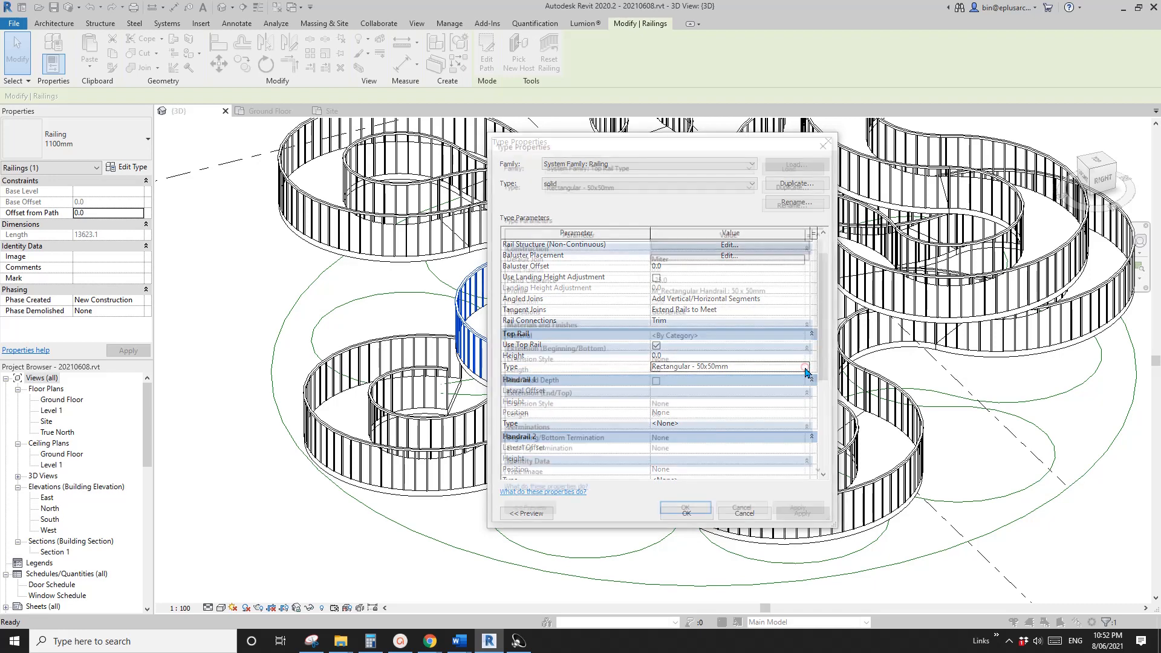
left_click(796, 183)
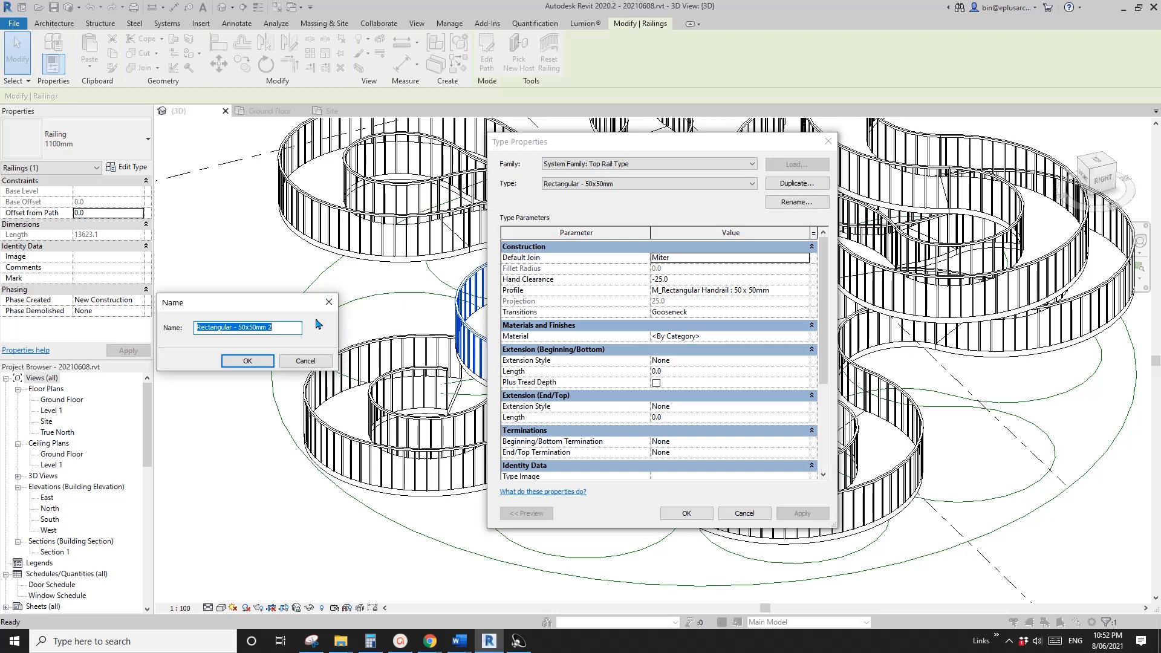
type("solid 1200mm")
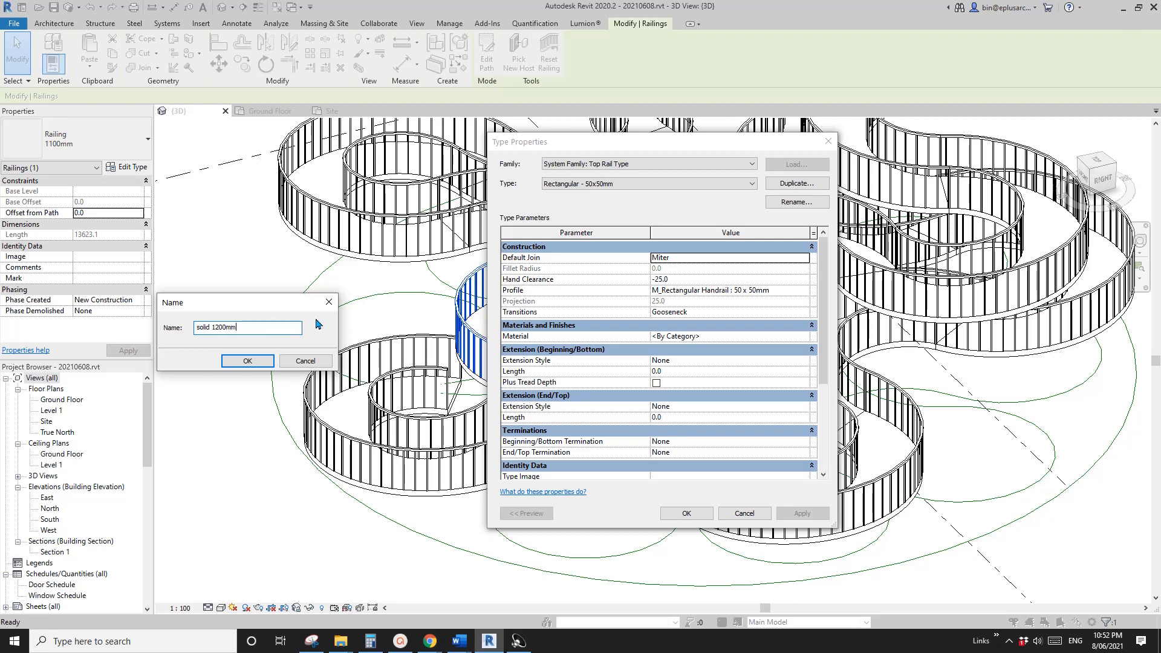
left_click(236, 361)
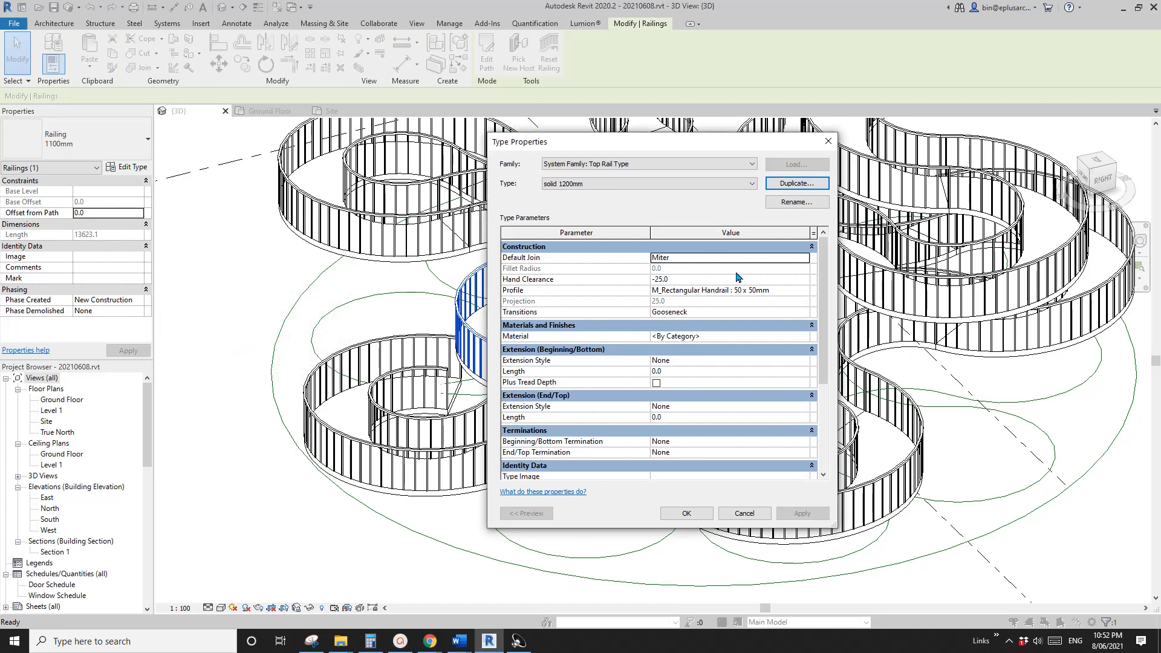
Step: Assign the Family1 : Family1 profile to the solid 1200mm top rail type and apply the type changes to the railing
left_click(786, 296)
left_click(804, 291)
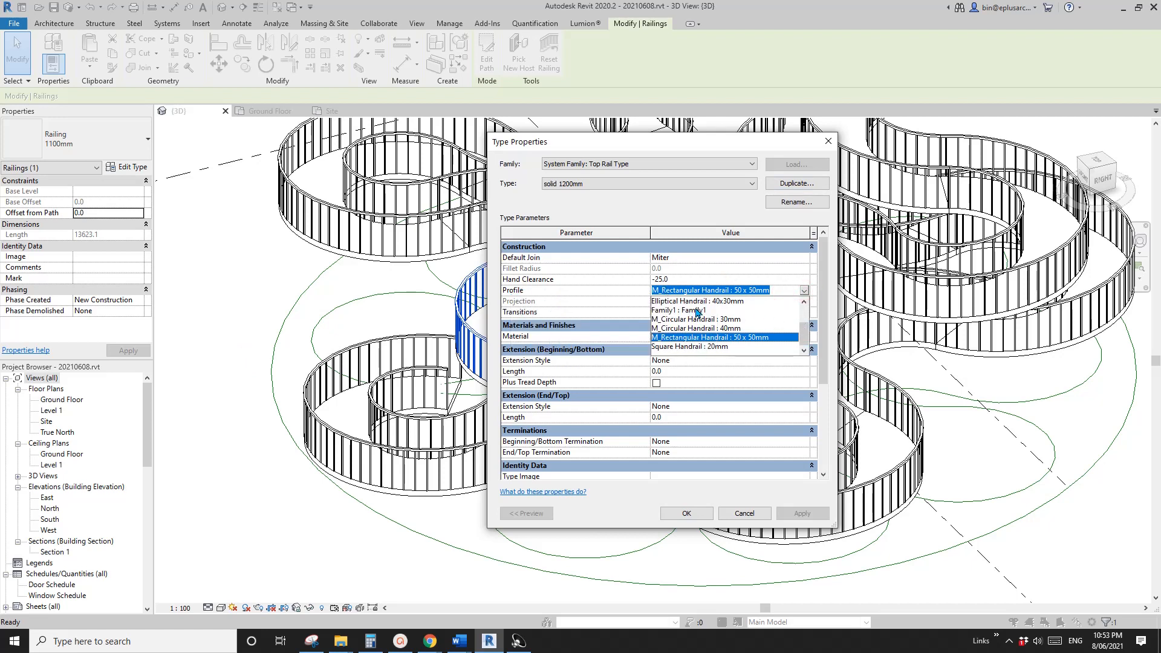
left_click(697, 310)
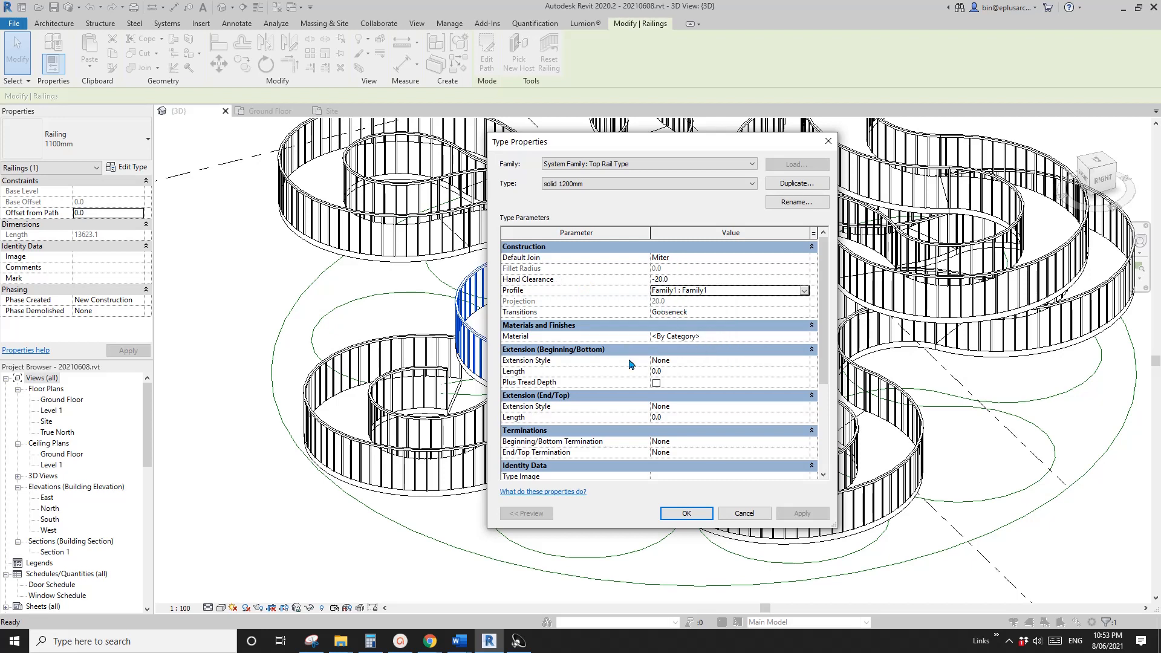
scroll(830, 329, "down", 4)
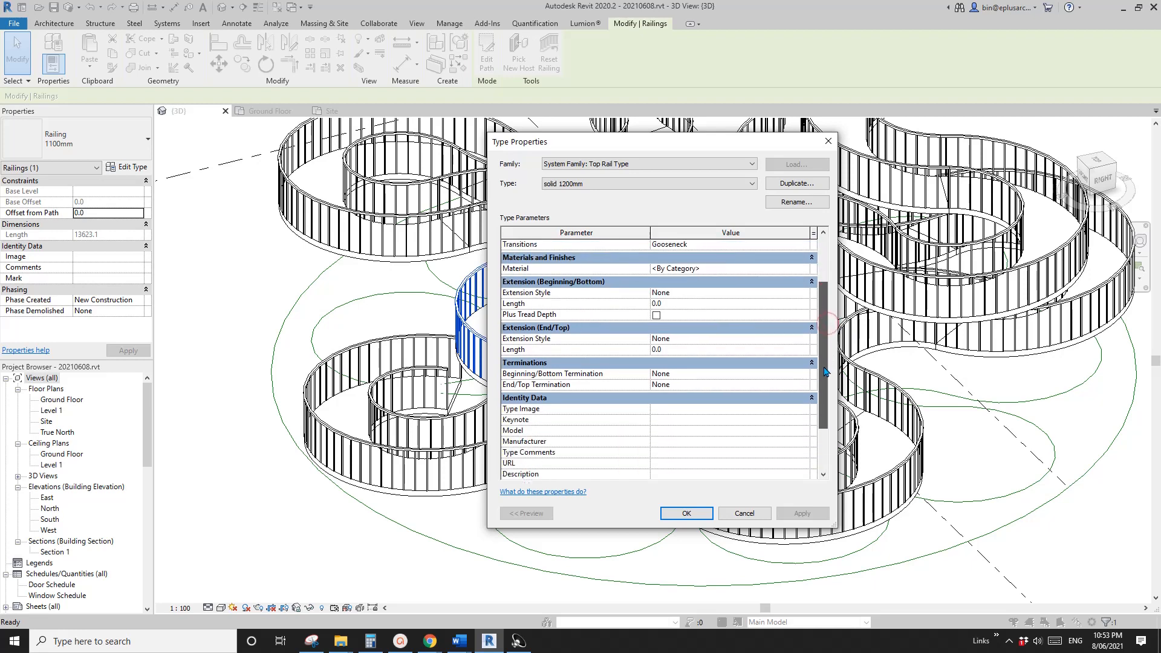
left_click(701, 511)
left_click(695, 515)
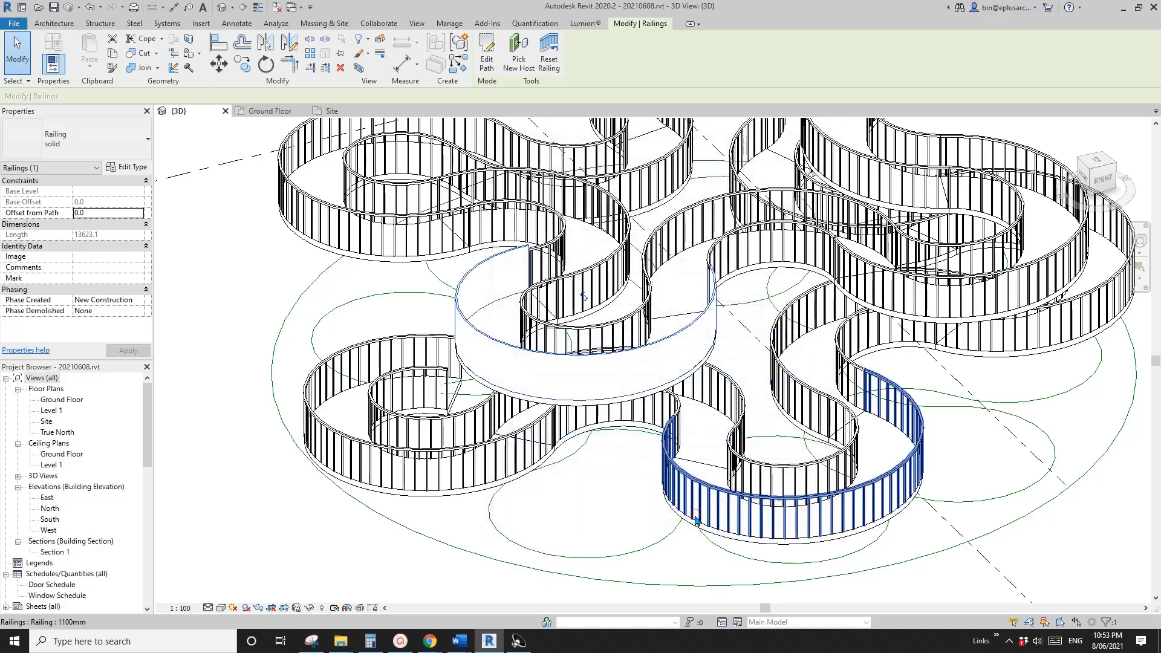
Step: Select every remaining 1100mm railing in the project and change them all to the solid railing type
mouse_move(574, 394)
middle_mouse_down("shift")
mouse_move(590, 415)
mouse_move(584, 398)
middle_mouse_up("shift")
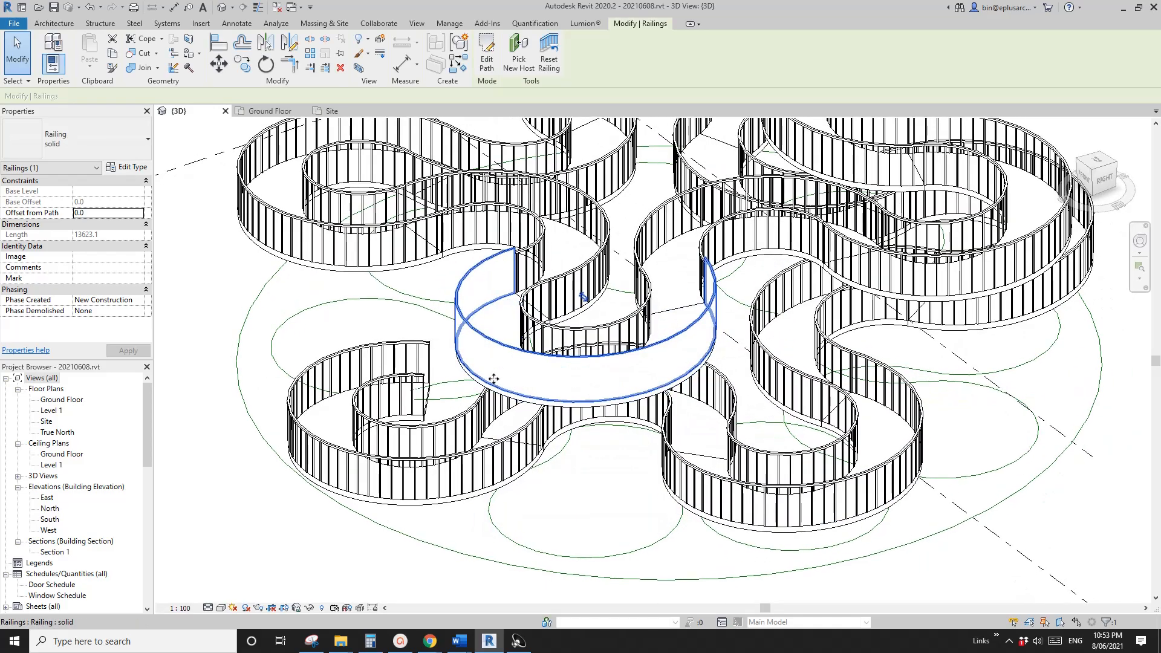
middle_click_drag(496, 381, 567, 376, "shift")
key("Escape")
left_click(613, 317)
key("s")
key("a")
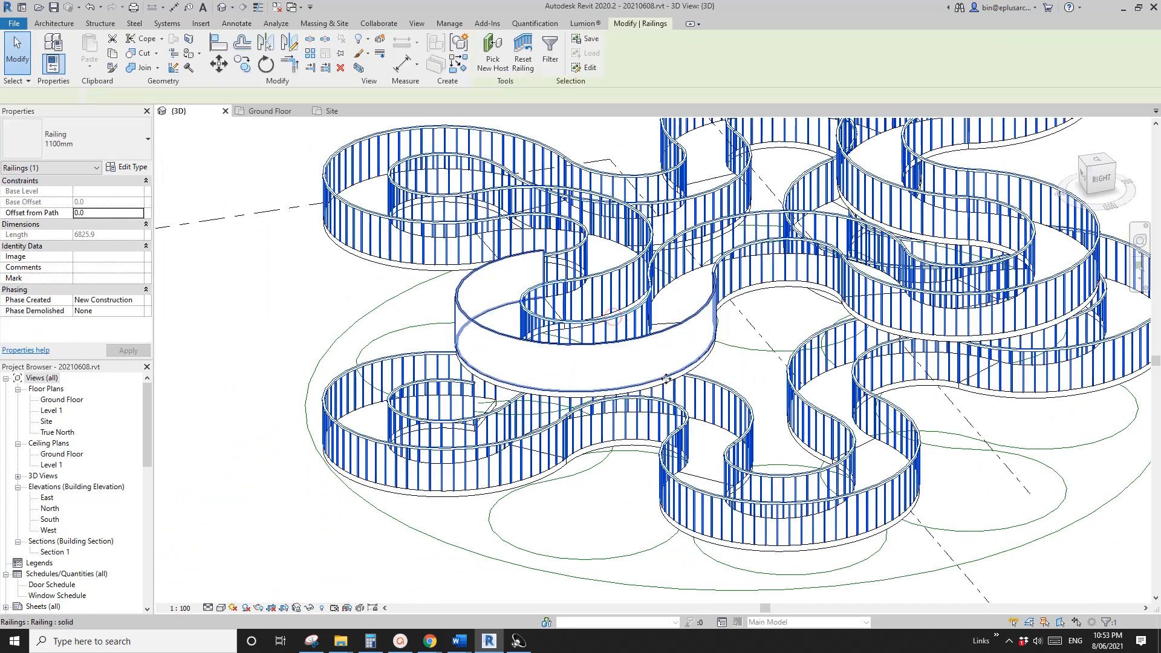
left_click(100, 138)
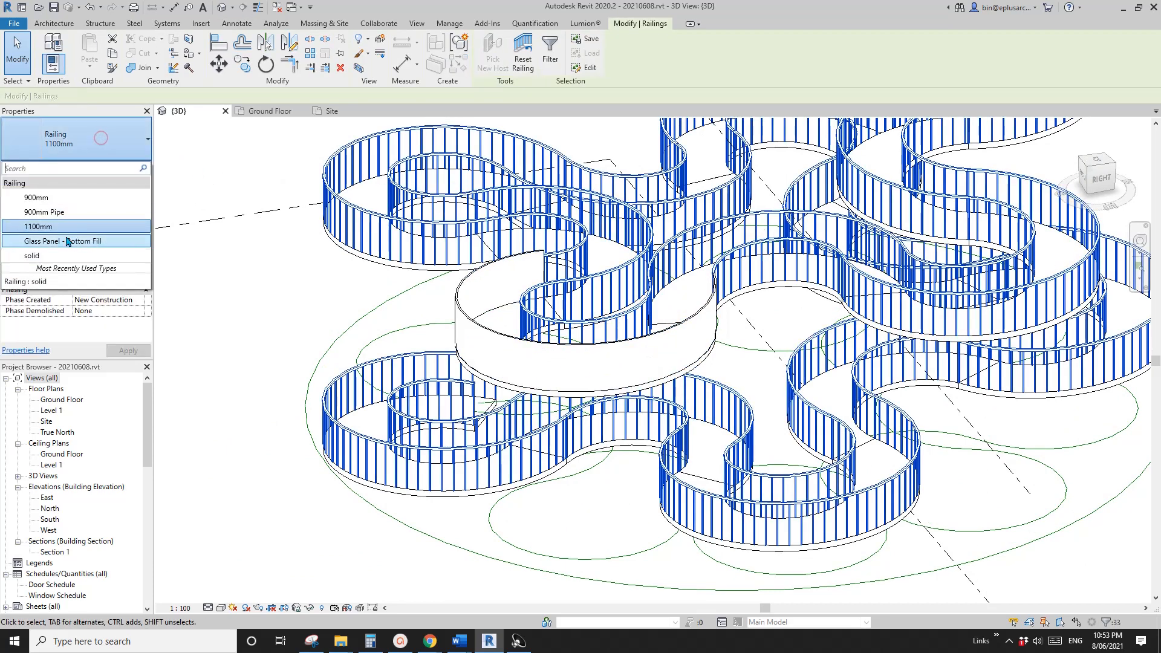
left_click(36, 255)
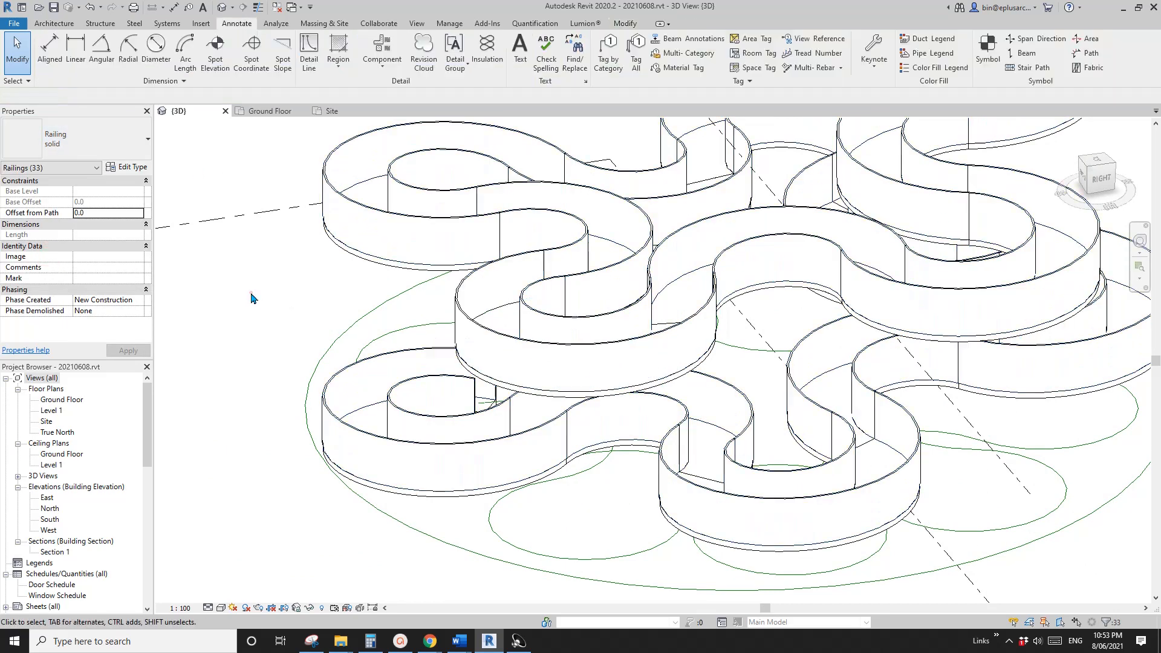
key("Escape")
middle_click_drag(804, 464, 727, 428, "shift")
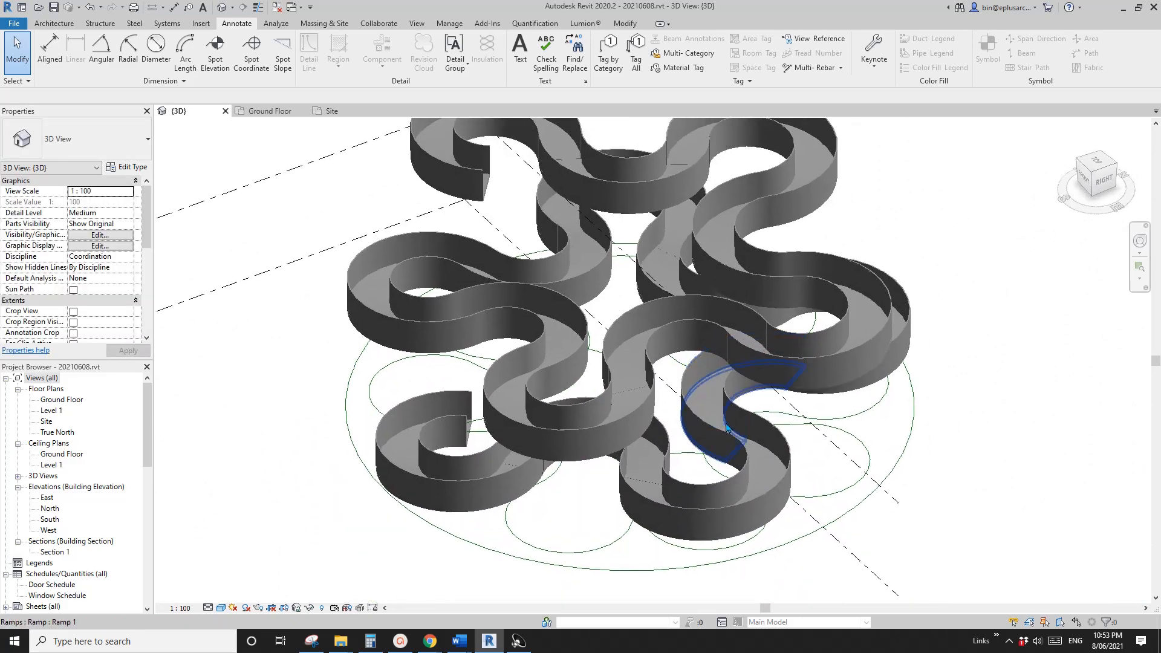